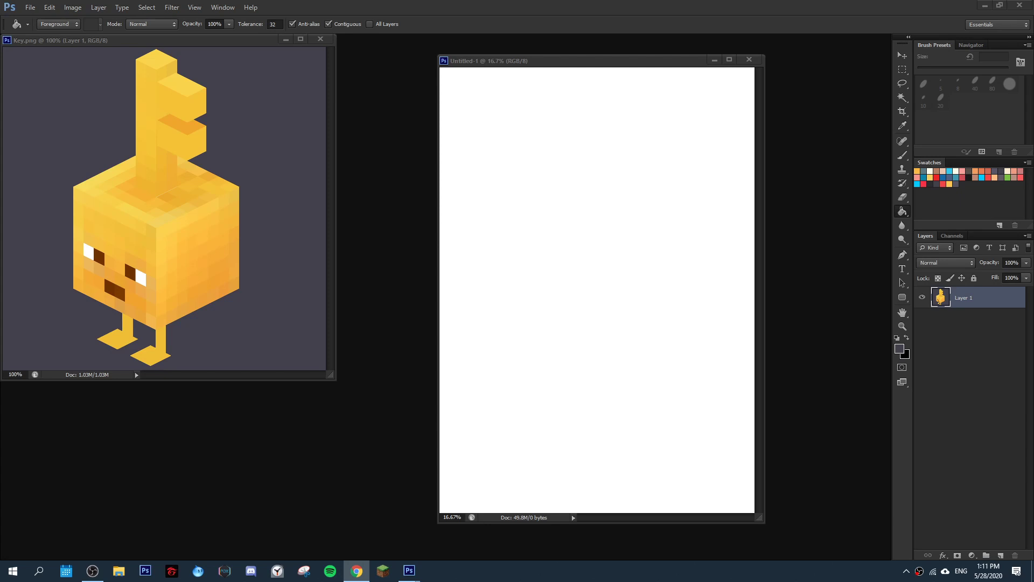
Arrange the blank document and Key.png side by side in a 2-up vertical layout.
left_click(227, 8)
mouse_move(243, 20)
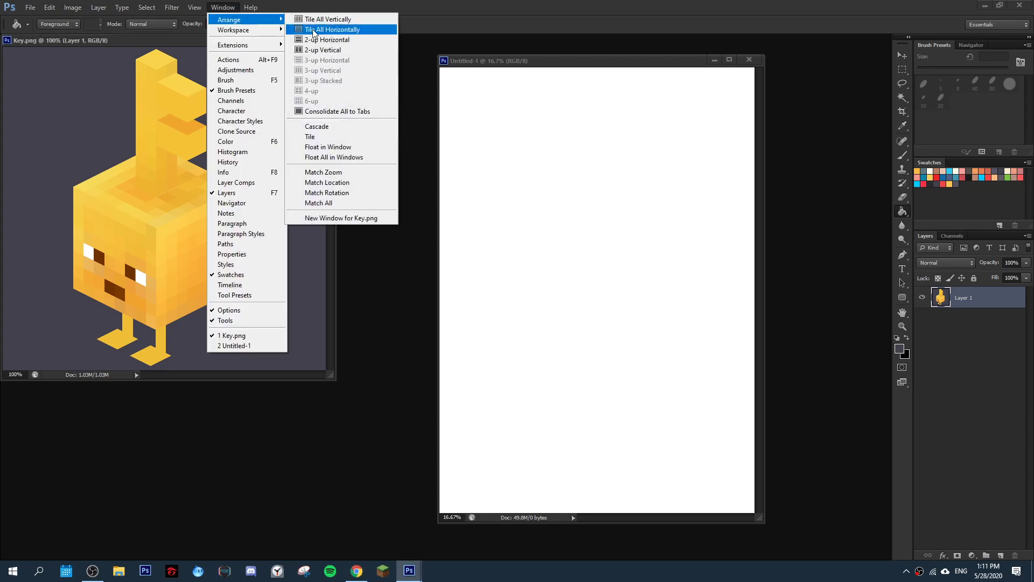
left_click(339, 50)
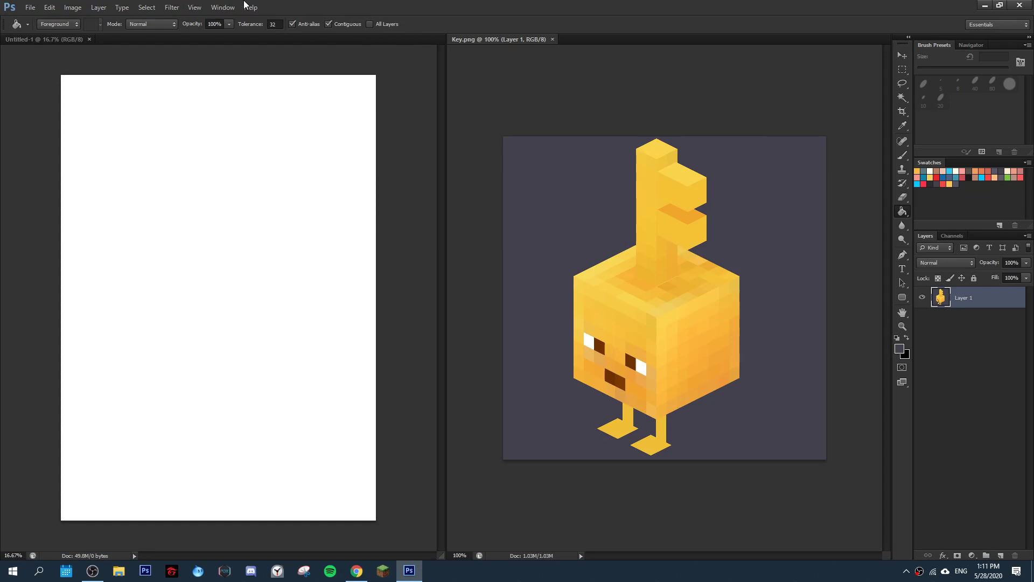
Save the blank document as the PSD file 1014 inside the Desktop folder 1014.
left_click(38, 39)
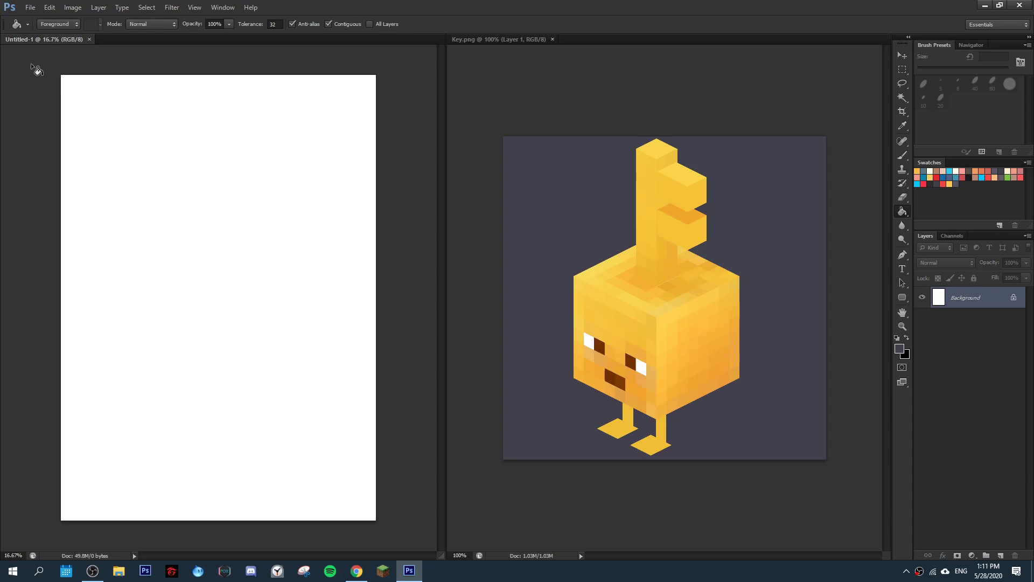
key("ctrl+s")
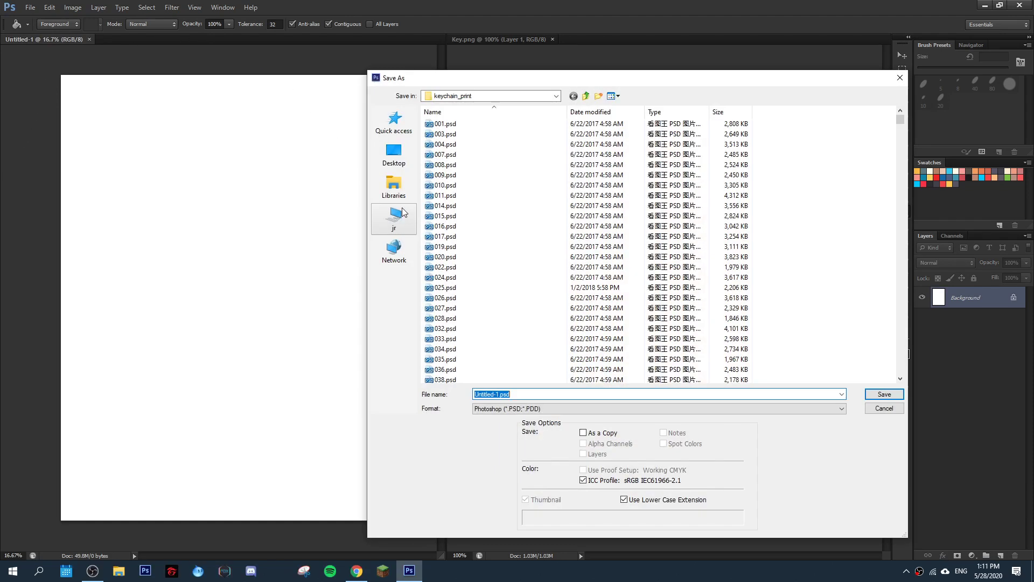
left_click(396, 169)
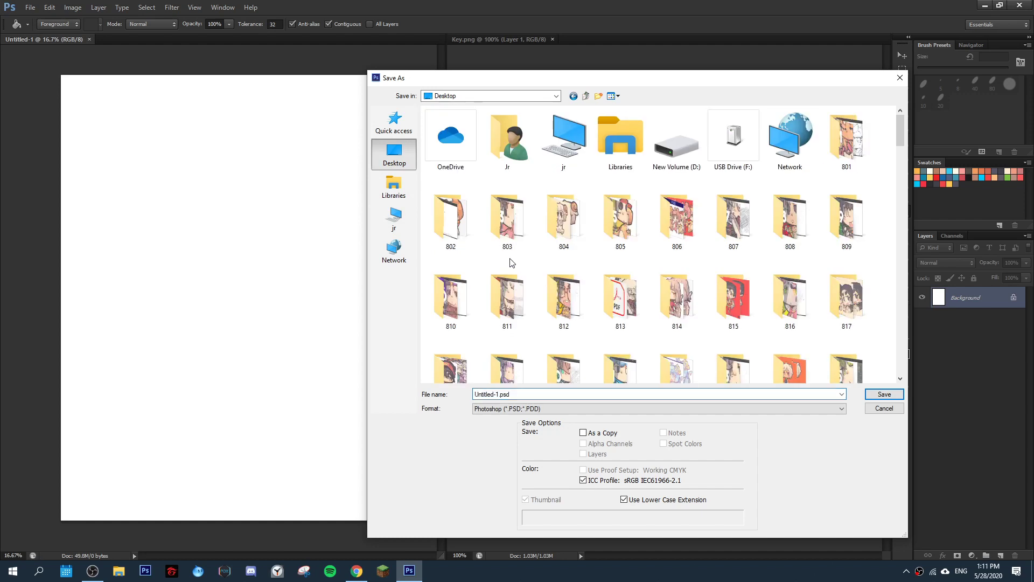
left_click(505, 227)
scroll(505, 226, "down", 10)
left_click(733, 296)
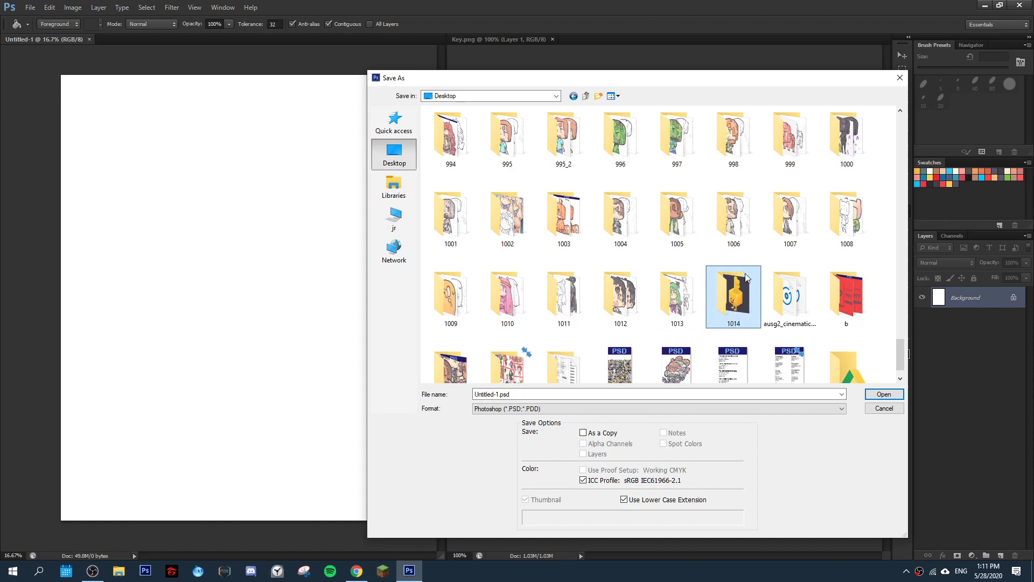
double_click(753, 294)
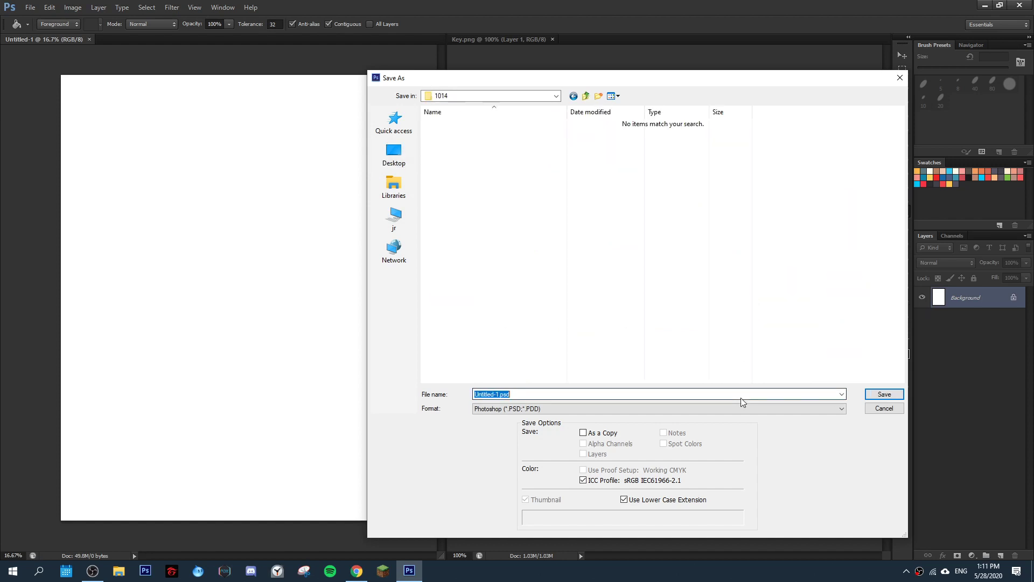
type("1014")
key("Return")
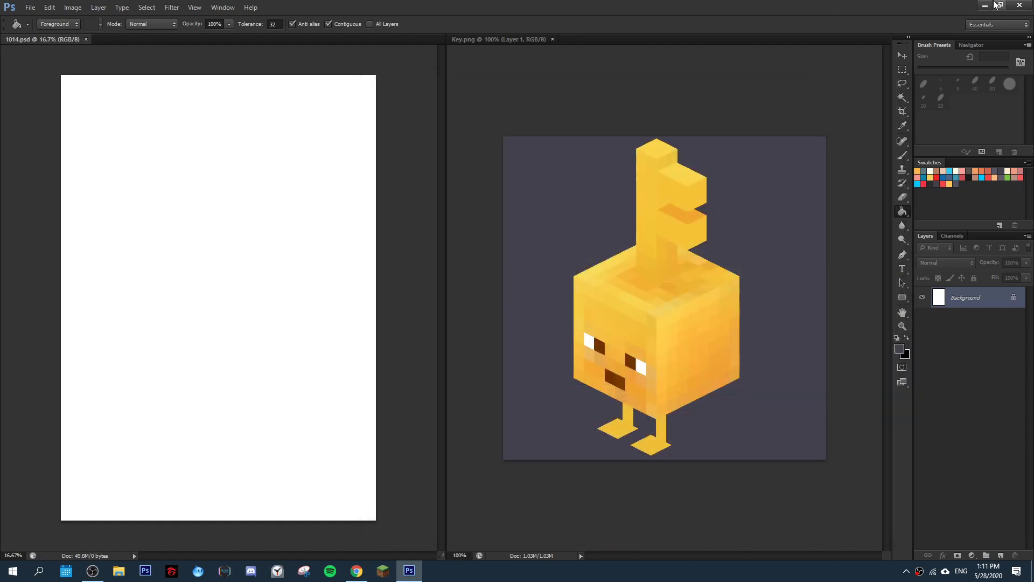
Open a second window of 1014.psd and dock it in the right half, with Key.png grouped in the left half.
left_click(222, 7)
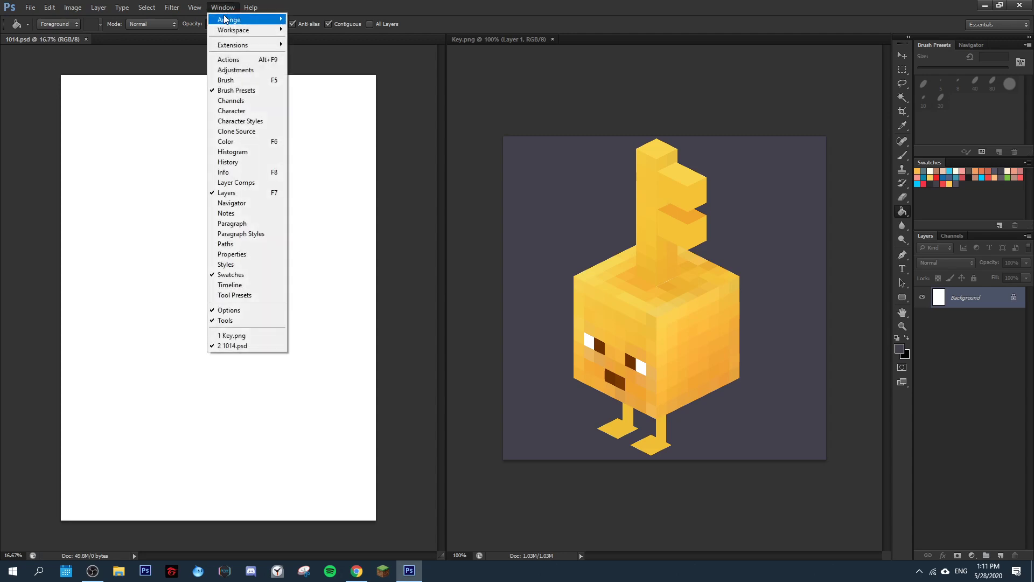
mouse_move(229, 19)
left_click(334, 217)
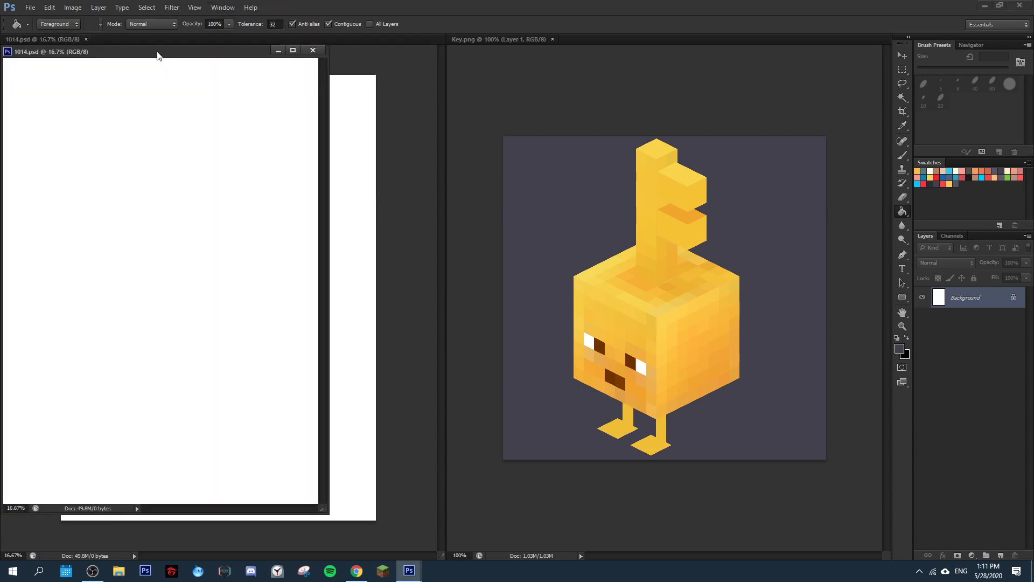
left_click_drag(157, 50, 652, 42)
left_click_drag(467, 39, 377, 47)
left_click(488, 319)
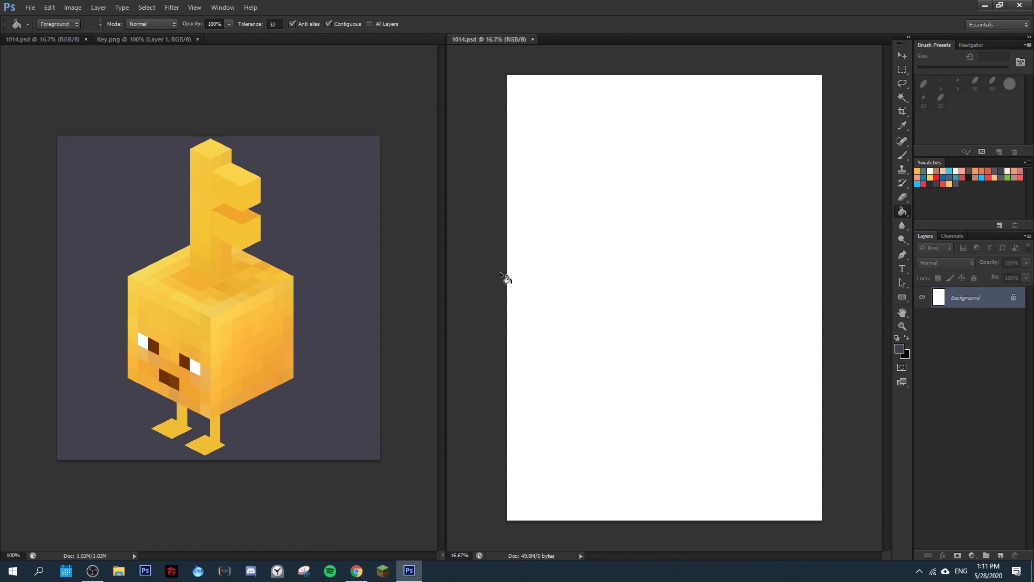
Add a new layer to 1014.psd and set up the 5 px brush tip for sketching with the 40 px tip for erasing.
key("ctrl+1")
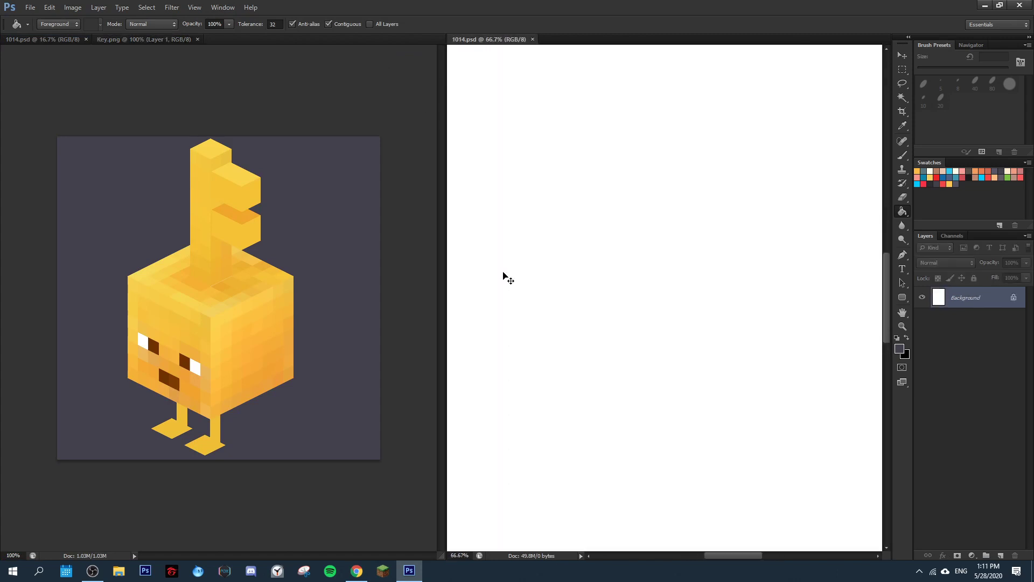
key("b")
left_click(1003, 555)
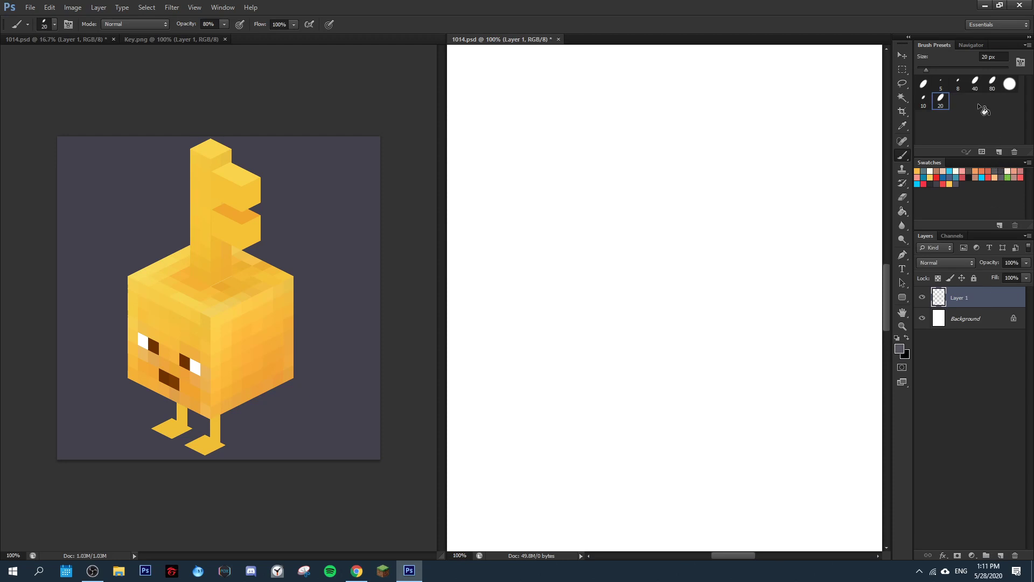
left_click(975, 83)
key("e")
key("b")
left_click(941, 83)
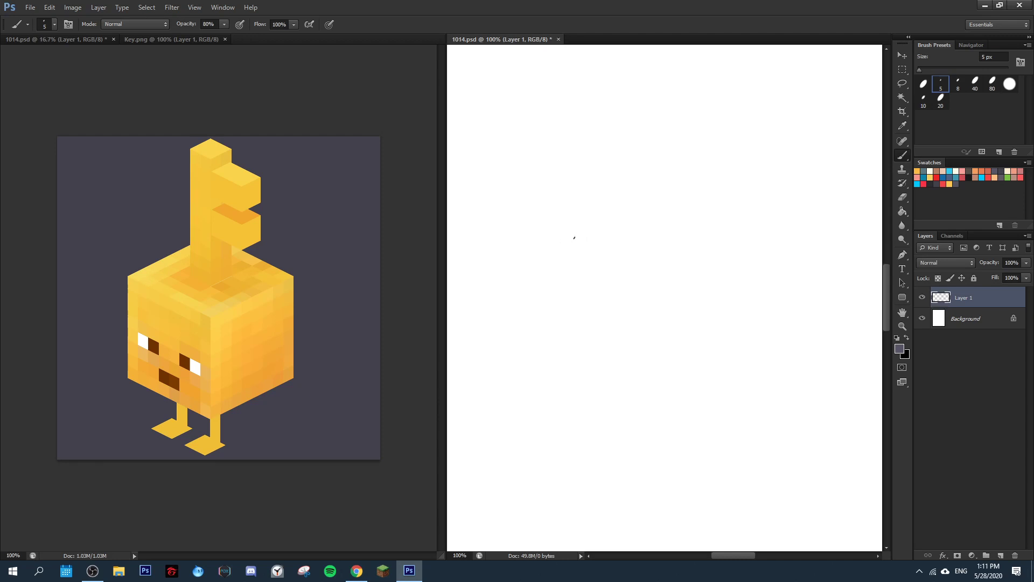
Sketch the rounded box outline of the key character's body, with a vertical edge separating its front and side faces.
mouse_move(570, 232)
left_mouse_down()
mouse_move(583, 322)
mouse_move(644, 202)
mouse_move(764, 242)
mouse_move(755, 338)
left_mouse_up()
mouse_move(562, 256)
left_mouse_down()
mouse_move(587, 344)
mouse_move(647, 360)
mouse_move(736, 347)
left_mouse_up()
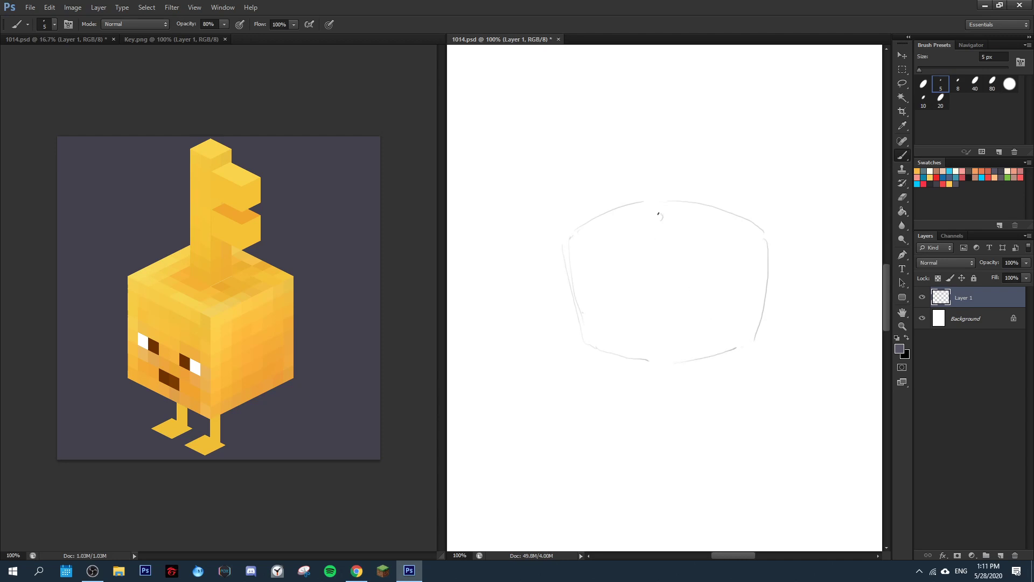
left_click_drag(659, 215, 668, 282)
key("e")
mouse_move(662, 232)
left_mouse_down()
mouse_move(671, 290)
mouse_move(658, 217)
left_mouse_up()
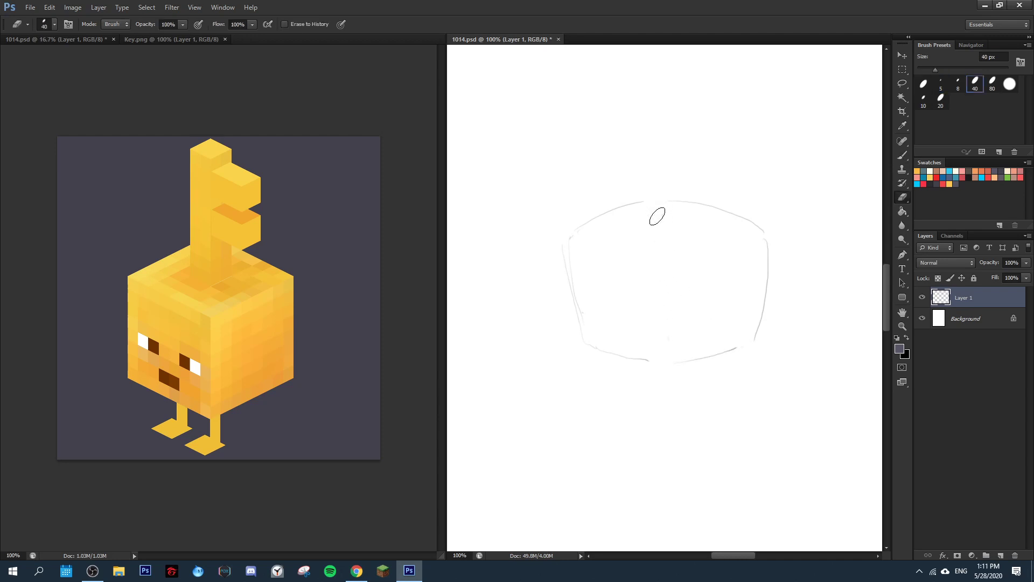
key("b")
left_click_drag(698, 264, 696, 336)
Erase the doubled stroke on the body's left side and redraw that side as a single line.
key("e")
left_click_drag(566, 241, 569, 277)
key("e")
left_click_drag(565, 224, 567, 289)
left_click_drag(571, 235, 576, 327)
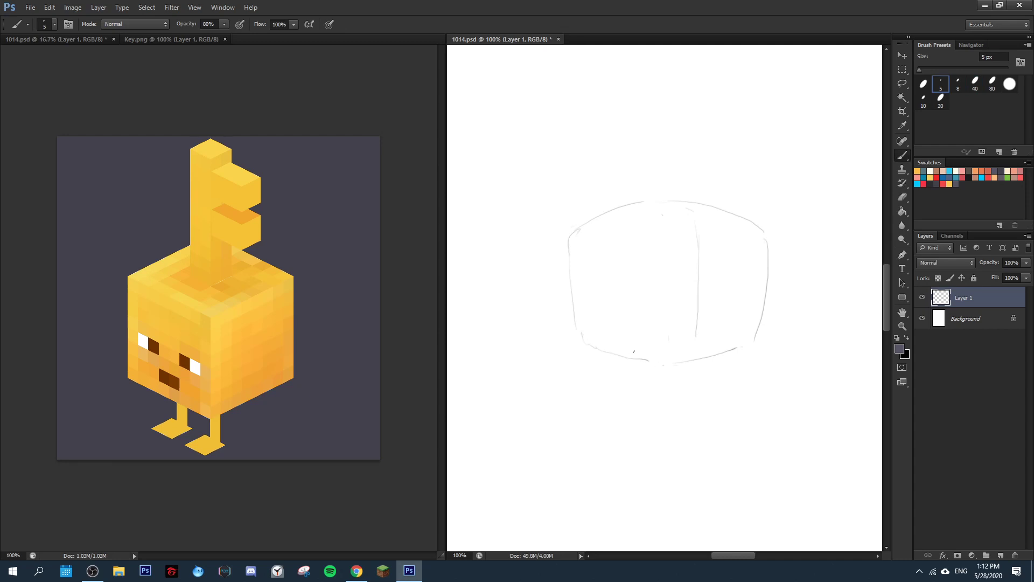
Sketch two short legs beneath the body and the tall key shaft with its teeth above it.
mouse_move(635, 359)
left_mouse_down()
mouse_move(645, 383)
mouse_move(699, 387)
left_mouse_up()
mouse_move(625, 184)
left_mouse_down()
mouse_move(622, 98)
mouse_move(679, 79)
left_mouse_up()
mouse_move(693, 114)
left_mouse_down()
mouse_move(660, 132)
mouse_move(661, 150)
mouse_move(694, 144)
mouse_move(659, 127)
mouse_move(685, 110)
mouse_move(652, 84)
mouse_move(626, 94)
mouse_move(617, 123)
mouse_move(628, 189)
mouse_move(611, 189)
mouse_move(594, 133)
mouse_move(599, 107)
mouse_move(606, 192)
mouse_move(599, 165)
mouse_move(615, 186)
mouse_move(603, 102)
mouse_move(635, 85)
mouse_move(662, 187)
left_mouse_up()
key("e")
key("b")
key("e")
key("b")
left_click_drag(666, 145, 677, 163)
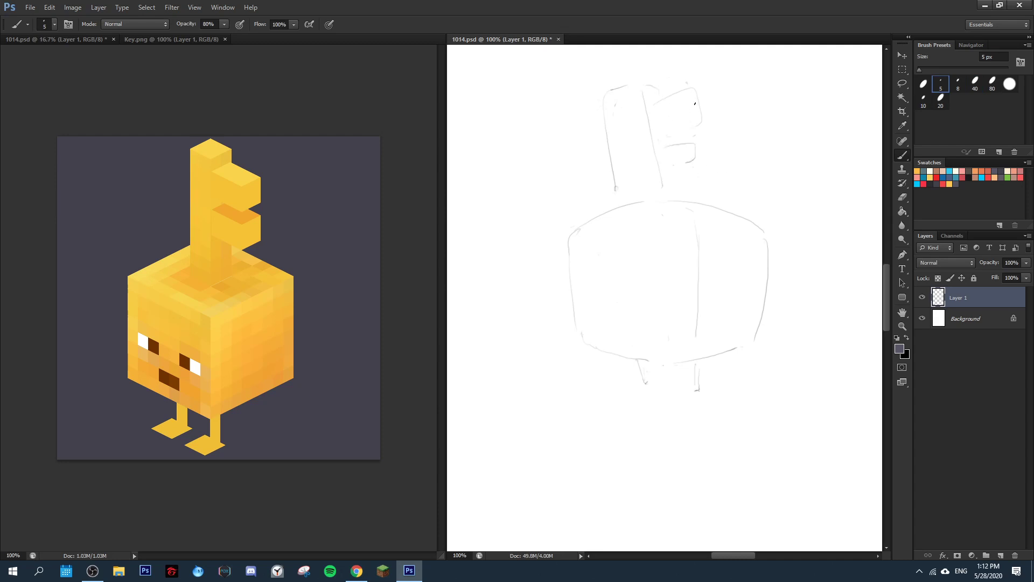
Rework the key's upper tooth, giving it a rounded outer side and a lower edge for depth.
mouse_move(708, 88)
left_mouse_down()
mouse_move(713, 117)
mouse_move(694, 130)
mouse_move(663, 115)
left_mouse_up()
key("e")
key("b")
key("e")
key("b")
key("e")
mouse_move(680, 152)
left_mouse_down()
mouse_move(672, 157)
mouse_move(684, 140)
left_mouse_up()
key("b")
left_click_drag(676, 140, 719, 115)
Clean up the key's lower tooth and redraw it as a rounded block with a depth edge.
key("e")
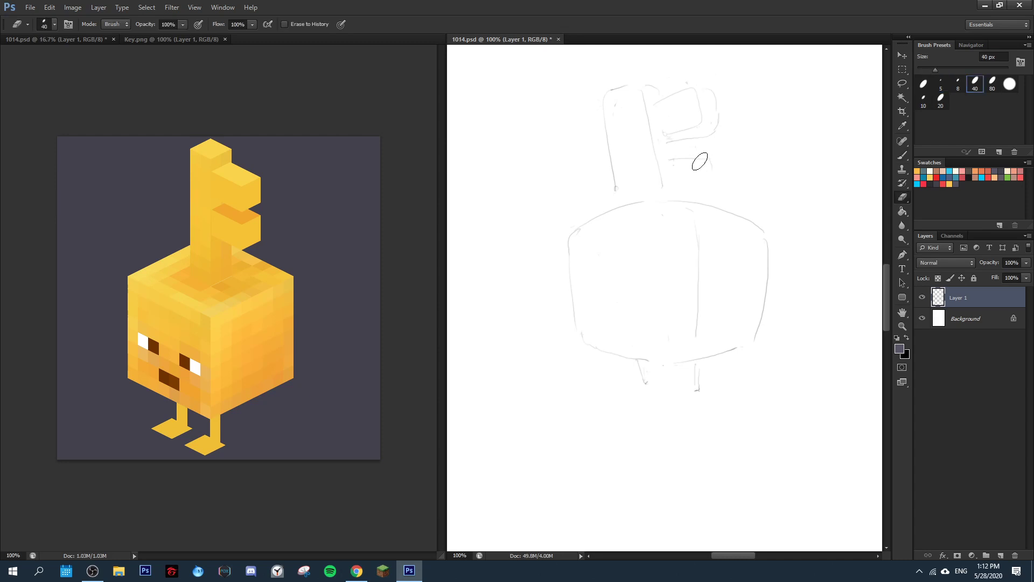
mouse_move(697, 161)
left_mouse_down()
mouse_move(677, 186)
mouse_move(701, 162)
mouse_move(702, 182)
mouse_move(694, 186)
left_mouse_up()
key("b")
key("ctrl+z")
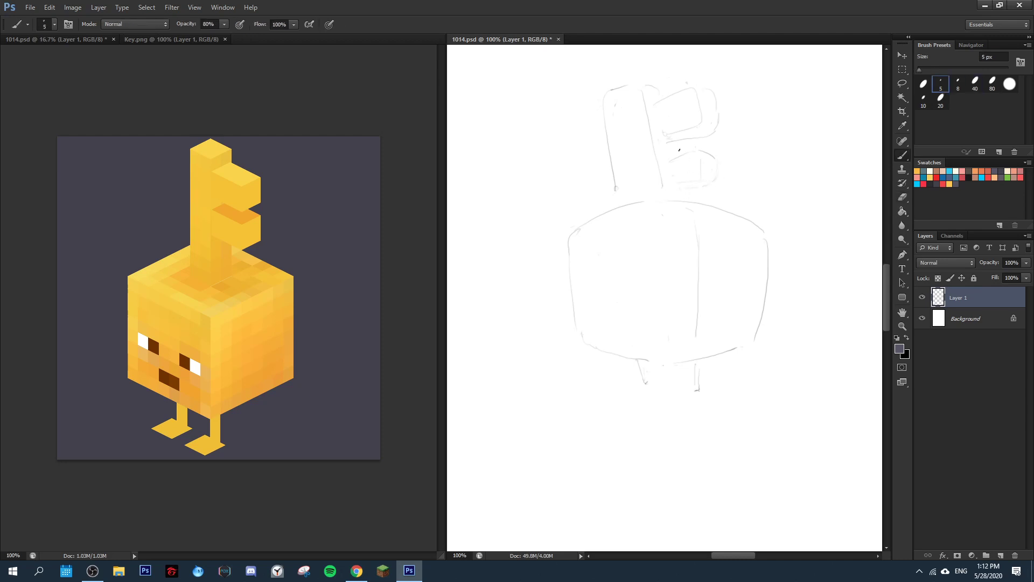
Erase the upper tooth's outer curve and redraw it slightly wider.
key("e")
mouse_move(696, 139)
left_mouse_down()
mouse_move(720, 133)
mouse_move(713, 94)
mouse_move(714, 112)
left_mouse_up()
key("b")
key("e")
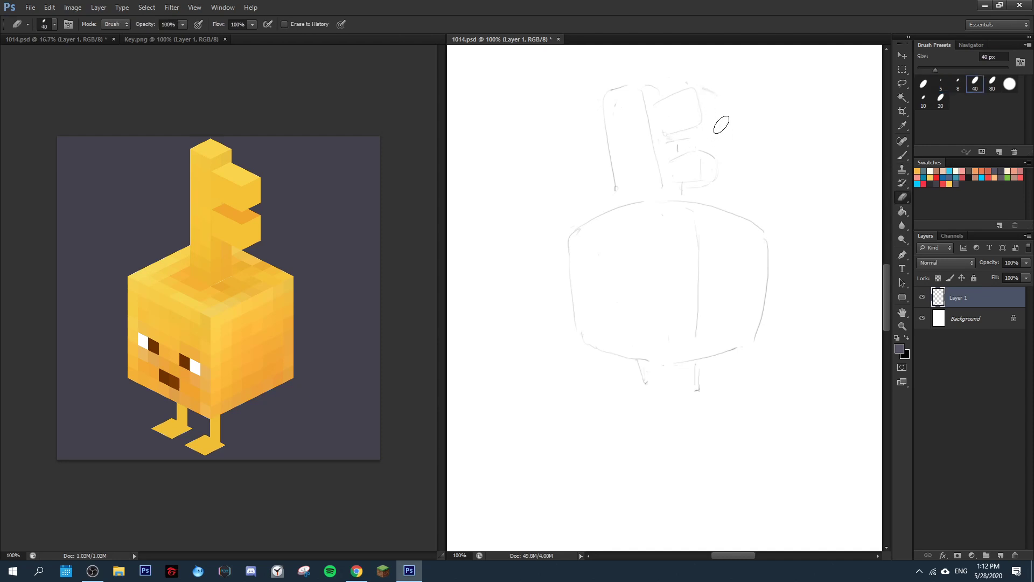
key("b")
key("e")
key("b")
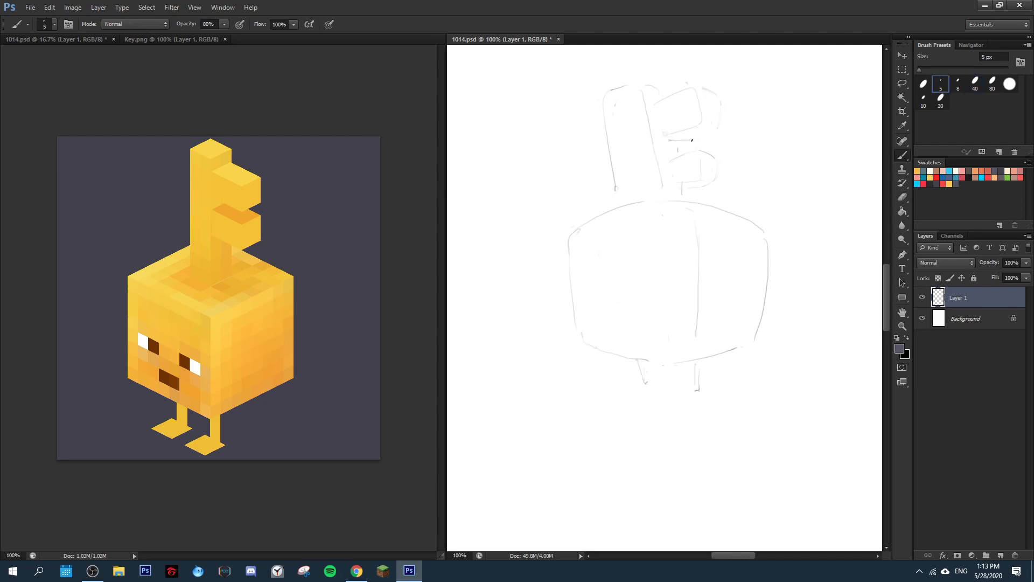
Refine the upper tooth's bottom edge and the short connecting lines between the teeth and down to the body.
key("e")
key("b")
key("e")
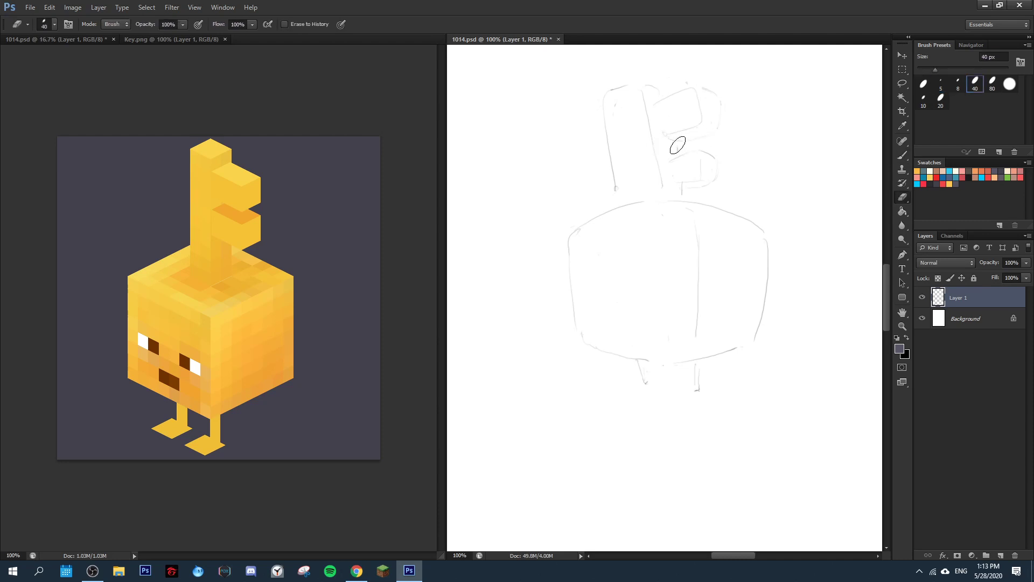
key("b")
key("e")
key("b")
key("e")
key("b")
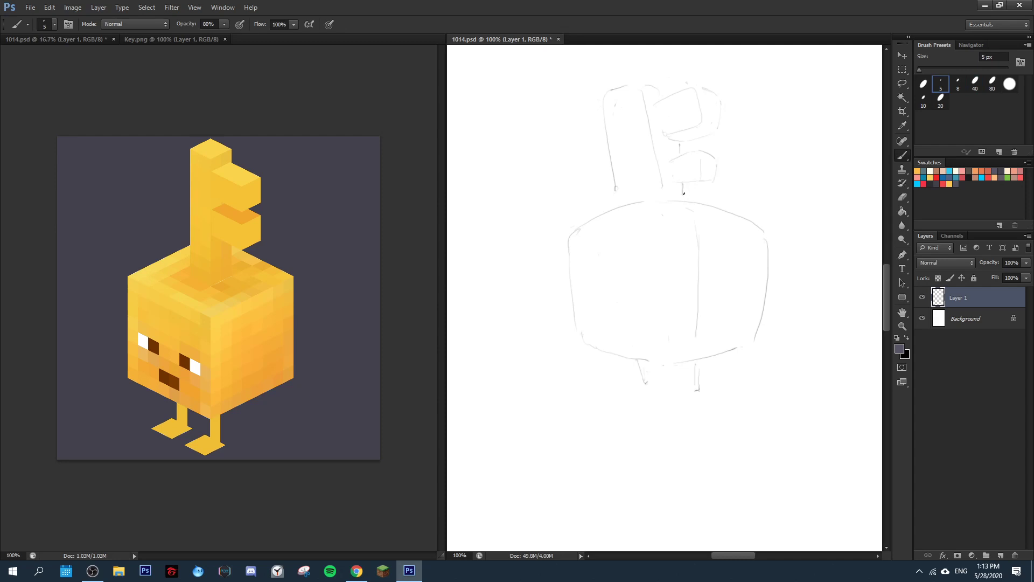
Erase the key shaft's left edge and redraw it further out so the shaft widens toward its top.
key("e")
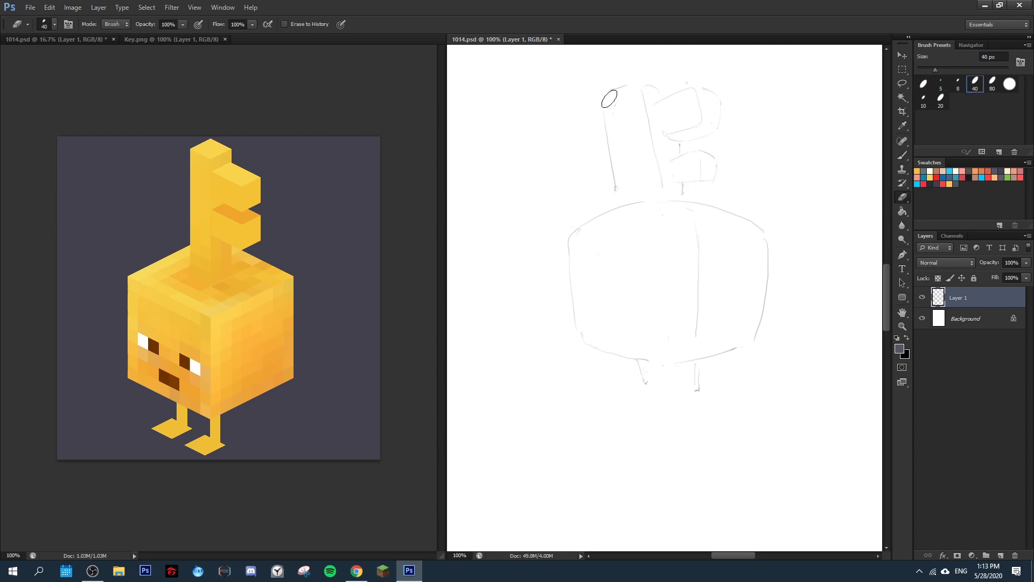
mouse_move(609, 97)
left_mouse_down()
mouse_move(609, 167)
mouse_move(602, 99)
mouse_move(621, 194)
mouse_move(617, 110)
mouse_move(609, 191)
mouse_move(638, 97)
mouse_move(614, 111)
mouse_move(604, 141)
mouse_move(605, 113)
mouse_move(610, 155)
mouse_move(597, 104)
left_mouse_up()
key("b")
key("e")
key("b")
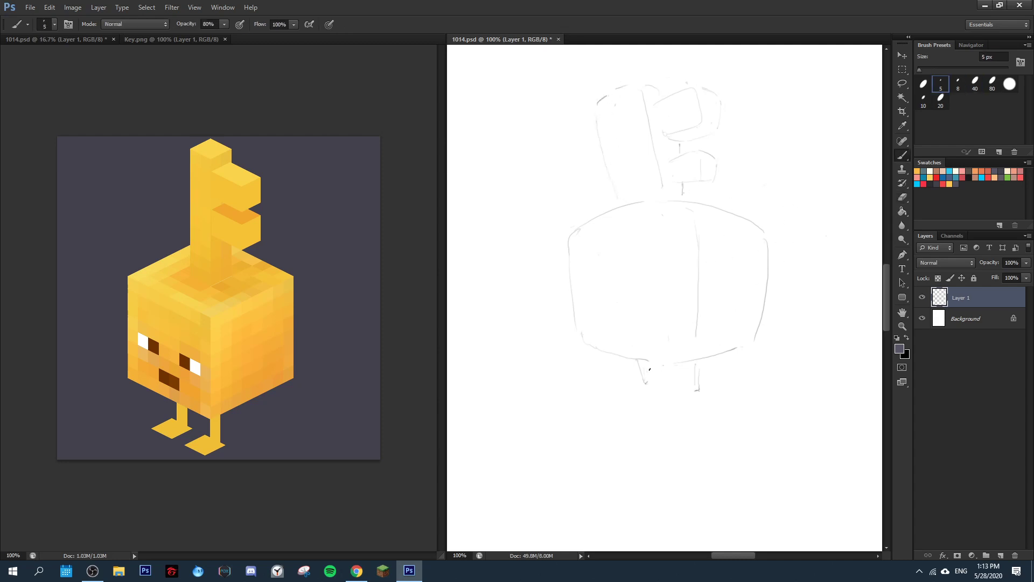
Erase the character's left-hand leg and redraw it as a short tapered stub under the body.
key("e")
left_click_drag(641, 364, 632, 365)
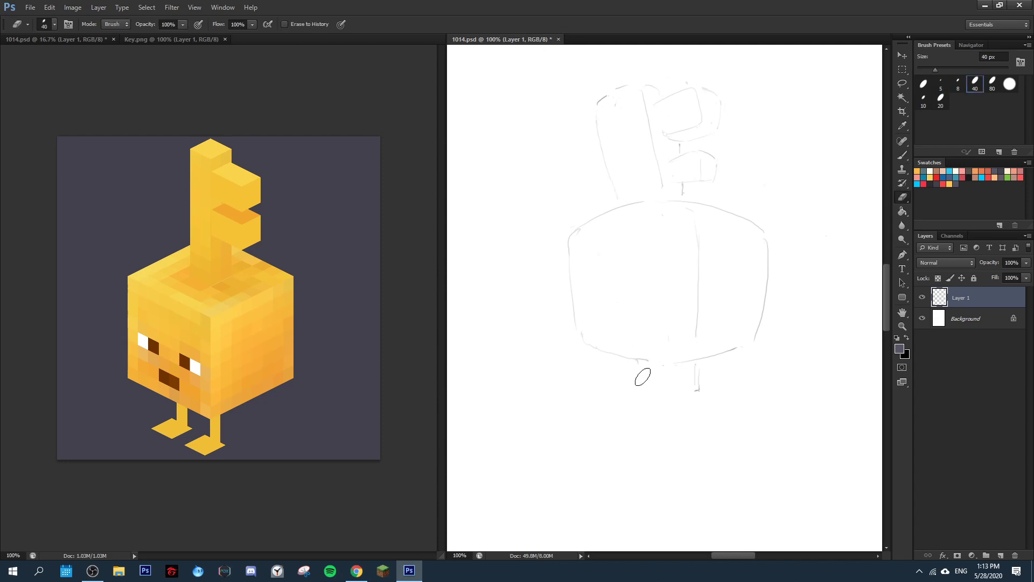
key("b")
key("e")
key("b")
left_click_drag(634, 363, 642, 387)
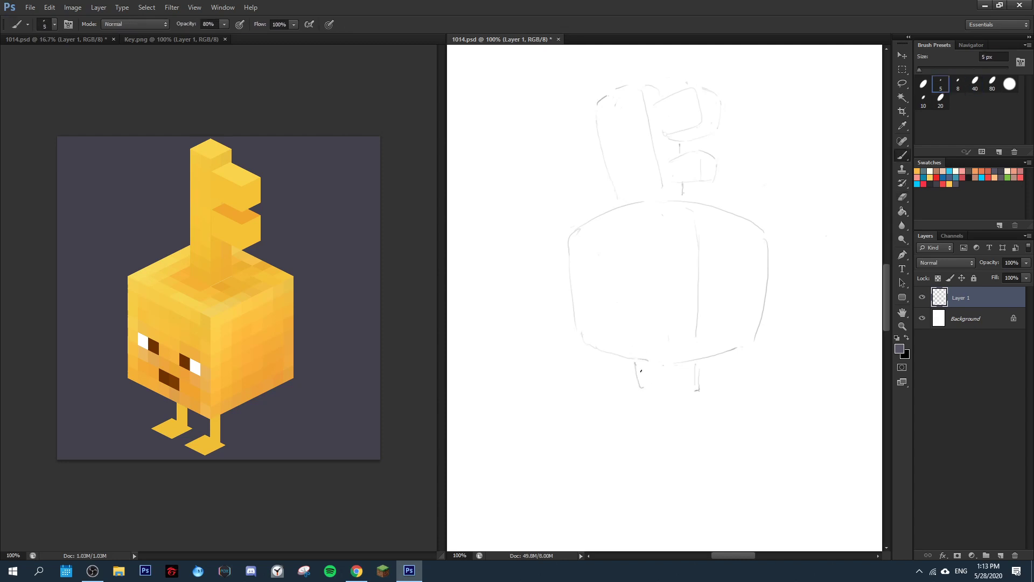
Erase the right-hand leg and redraw it closer to the left one as a narrow rounded stub.
key("e")
mouse_move(699, 369)
left_mouse_down()
mouse_move(662, 378)
mouse_move(666, 363)
mouse_move(687, 362)
mouse_move(686, 395)
left_mouse_up()
key("b")
key("e")
key("b")
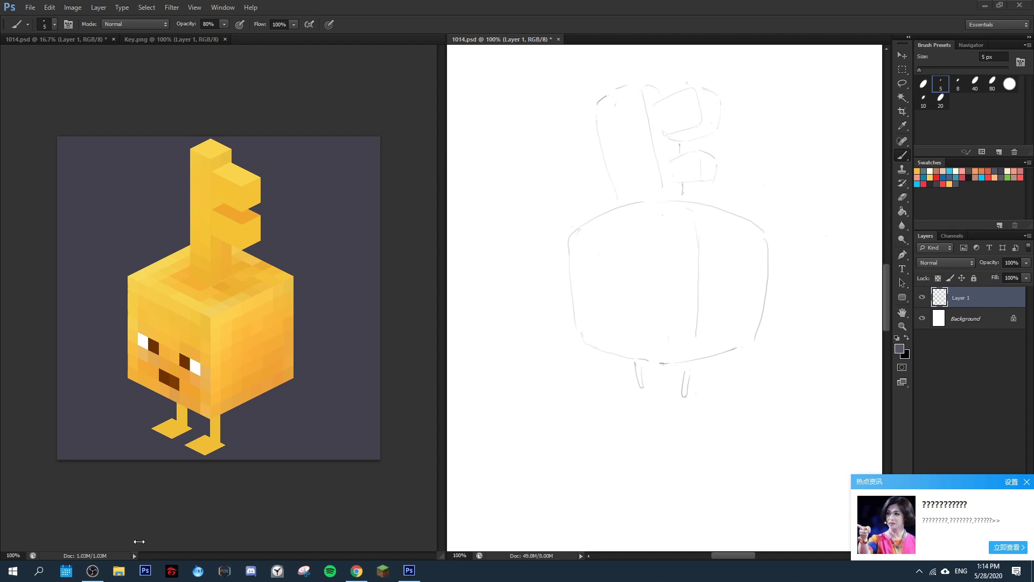
left_click(87, 577)
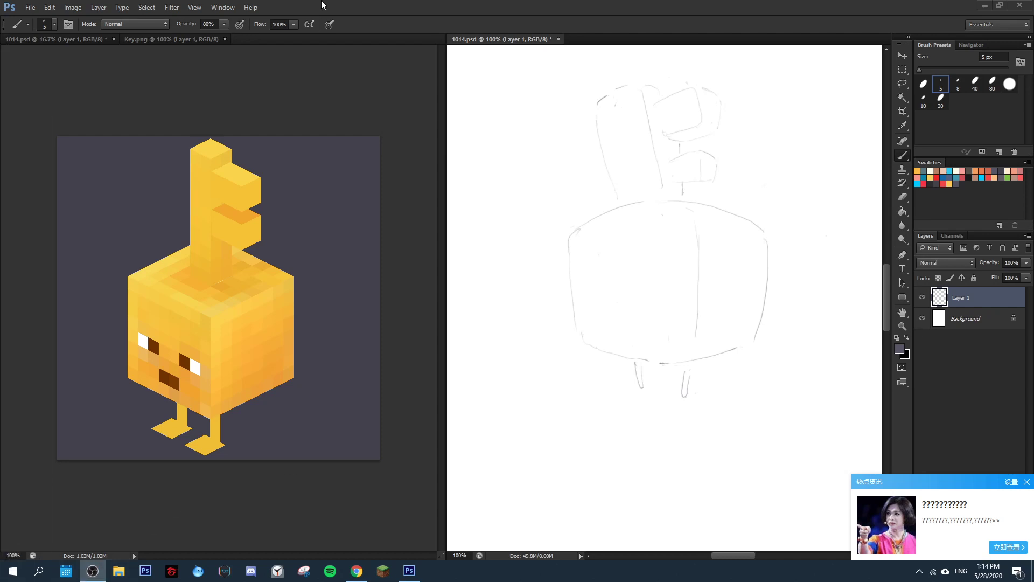
left_click(1026, 482)
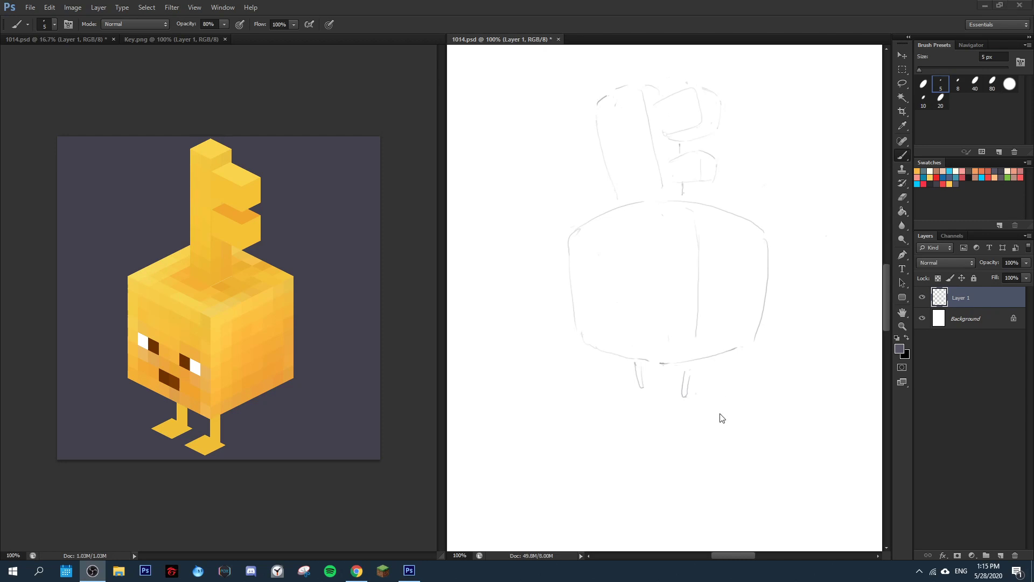
Erase both legs and redraw them as narrow stubs set further apart beneath the body.
key("e")
mouse_move(634, 373)
left_mouse_down()
mouse_move(629, 363)
mouse_move(638, 383)
mouse_move(632, 359)
mouse_move(692, 391)
mouse_move(691, 369)
left_mouse_up()
key("b")
key("e")
key("b")
key("e")
key("b")
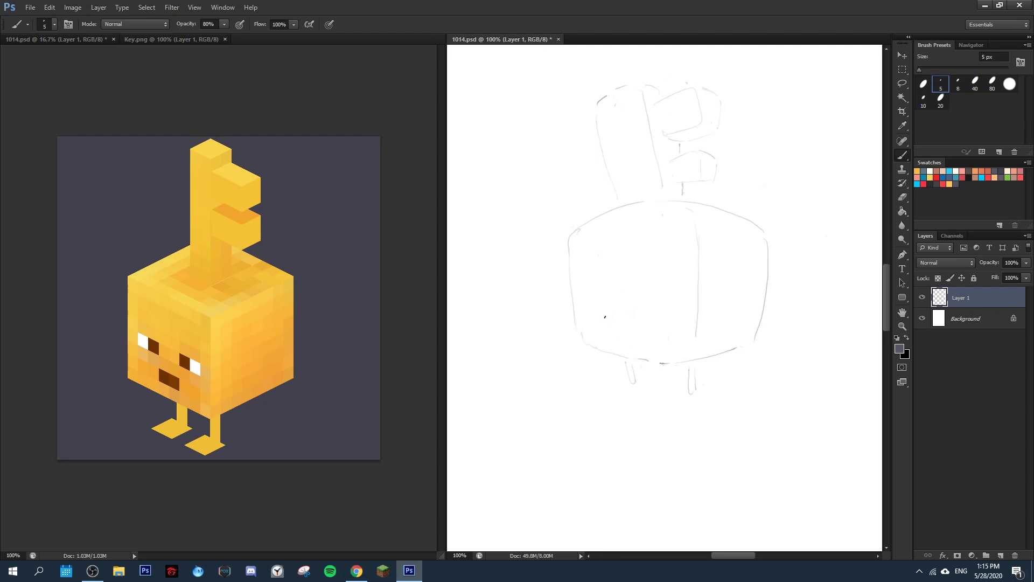
Try a rounded rectangular right-hand eye with a straight brow line above it on the body's front face.
key("e")
key("b")
key("e")
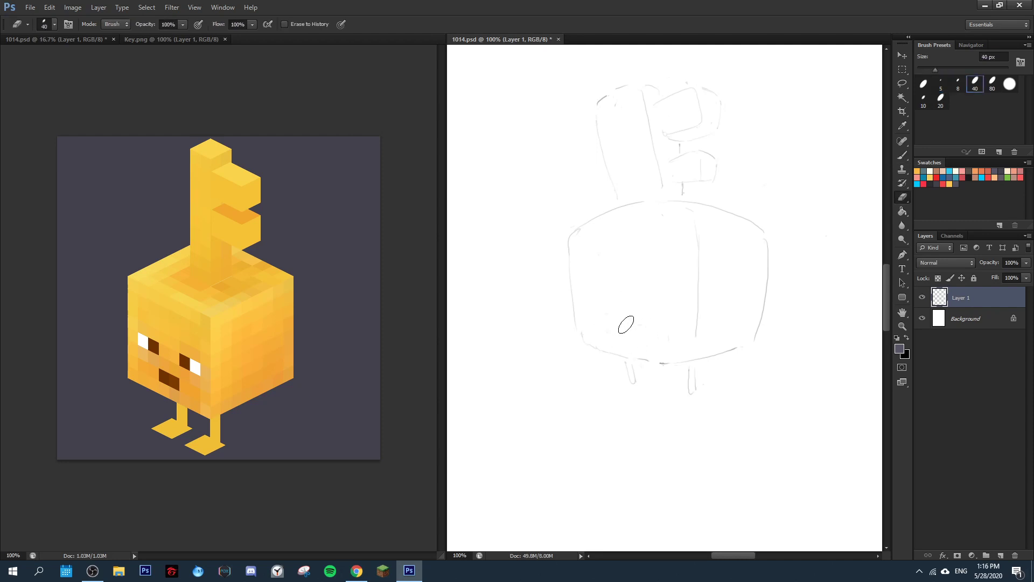
key("b")
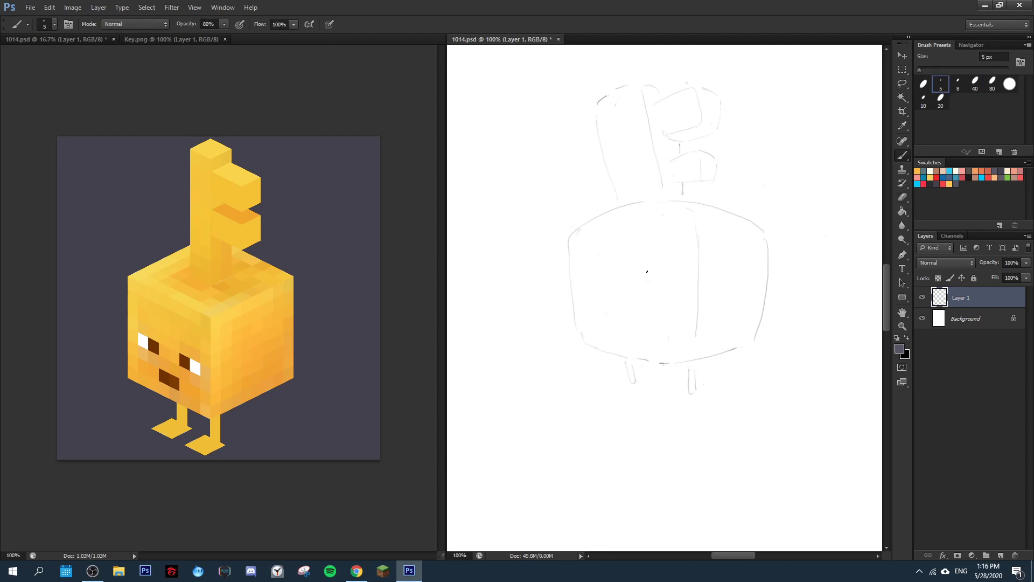
key("e")
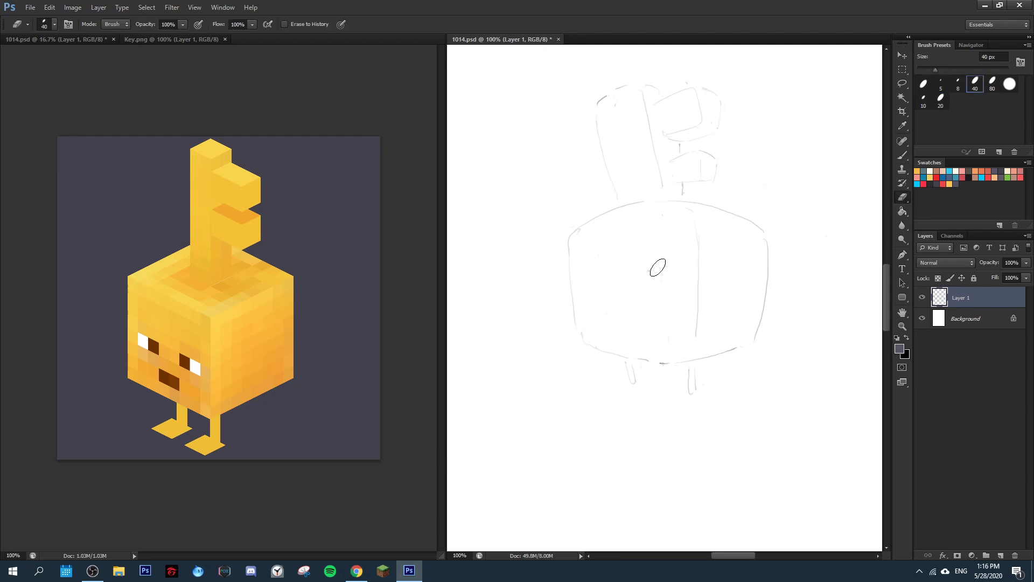
mouse_move(655, 265)
left_mouse_down()
mouse_move(667, 316)
mouse_move(655, 268)
mouse_move(646, 283)
mouse_move(666, 309)
left_mouse_up()
key("b")
key("e")
key("b")
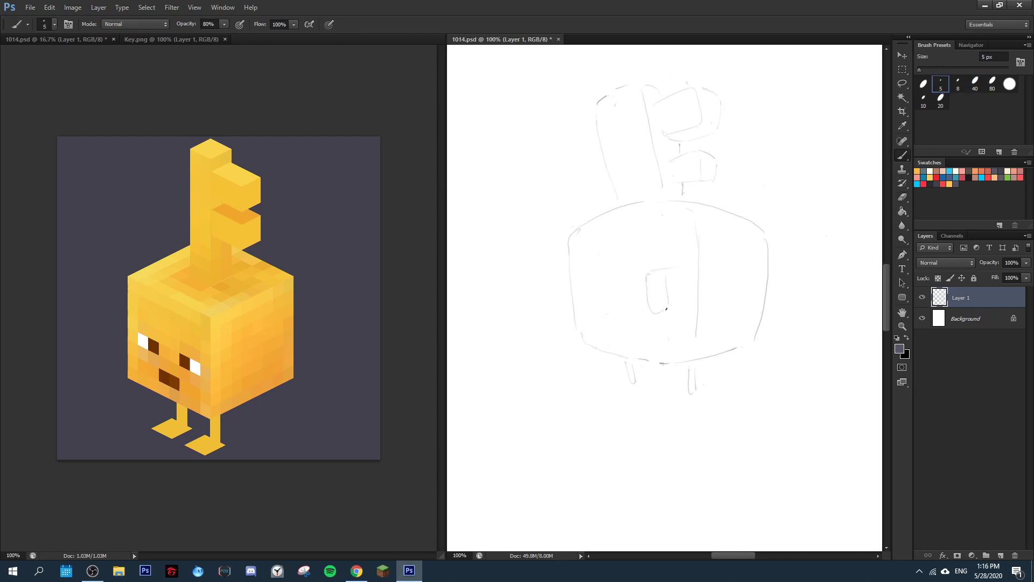
Sketch the left-hand eye with a brow line plus a small rectangular mouth, and rework the right-hand eye's outline.
left_click_drag(577, 278, 601, 274)
key("e")
mouse_move(656, 300)
left_mouse_down()
mouse_move(664, 300)
mouse_move(664, 278)
mouse_move(652, 278)
mouse_move(654, 291)
mouse_move(649, 279)
mouse_move(648, 292)
mouse_move(664, 310)
left_mouse_up()
key("b")
key("e")
key("b")
left_click_drag(666, 277, 667, 306)
Erase the right-hand eye and redraw it as a vertical stroke beneath a longer horizontal brow line.
key("F2")
key("F2")
key("e")
left_click_drag(653, 293, 653, 307)
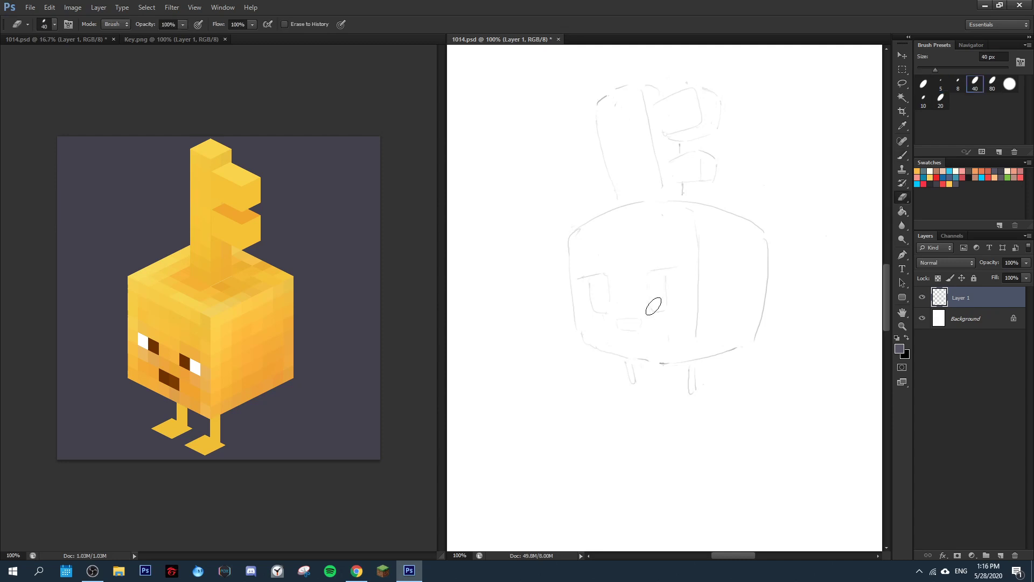
key("b")
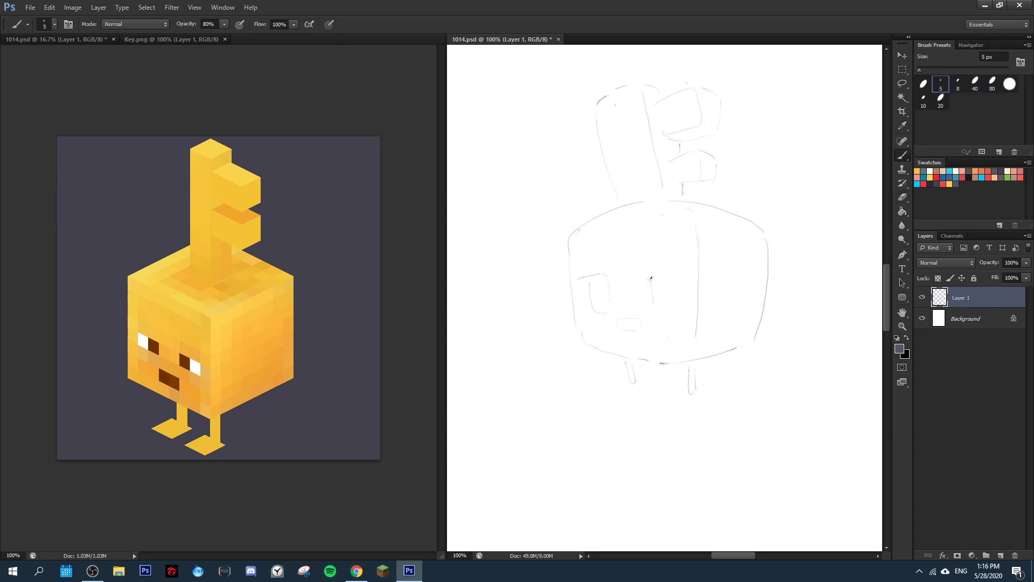
left_click_drag(651, 278, 688, 278)
Erase both eyes and their brow lines from the front face.
key("e")
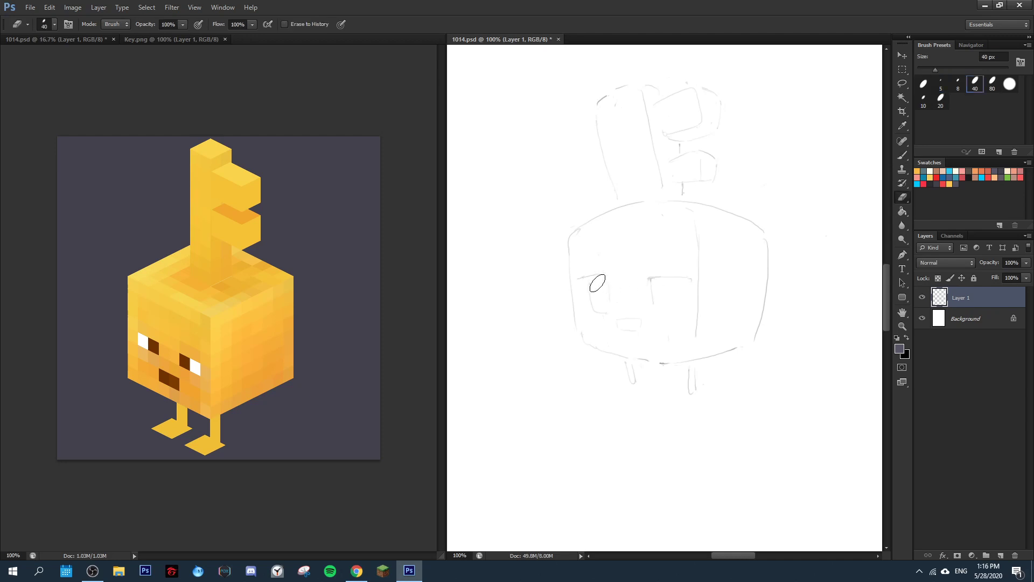
mouse_move(592, 281)
left_mouse_down()
mouse_move(589, 273)
mouse_move(606, 276)
left_mouse_up()
key("b")
key("e")
mouse_move(665, 293)
left_mouse_down()
mouse_move(665, 273)
mouse_move(602, 278)
left_mouse_up()
key("b")
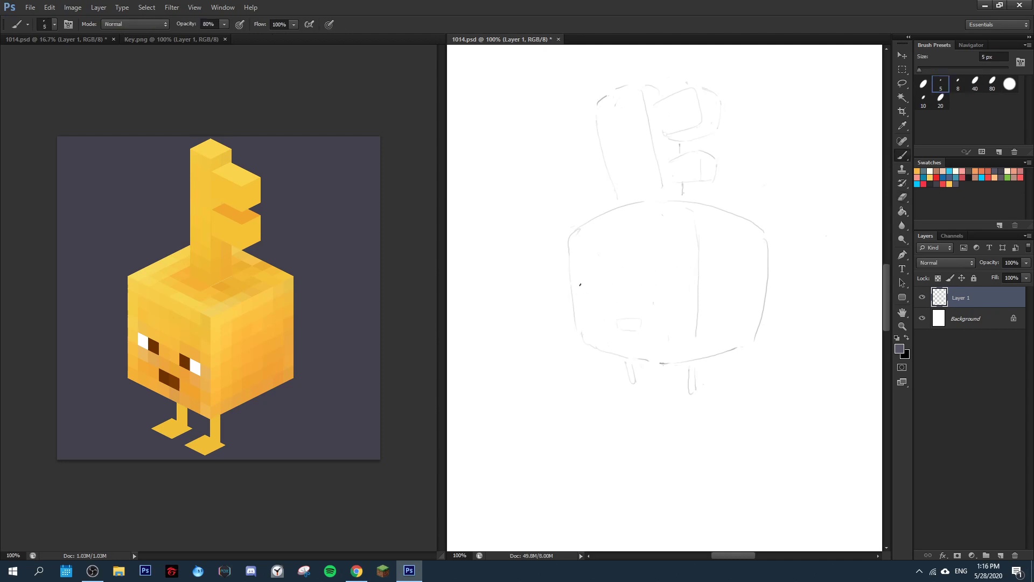
Sketch two straight brow lines with U-shaped eyes hanging beneath them.
key("e")
key("b")
key("e")
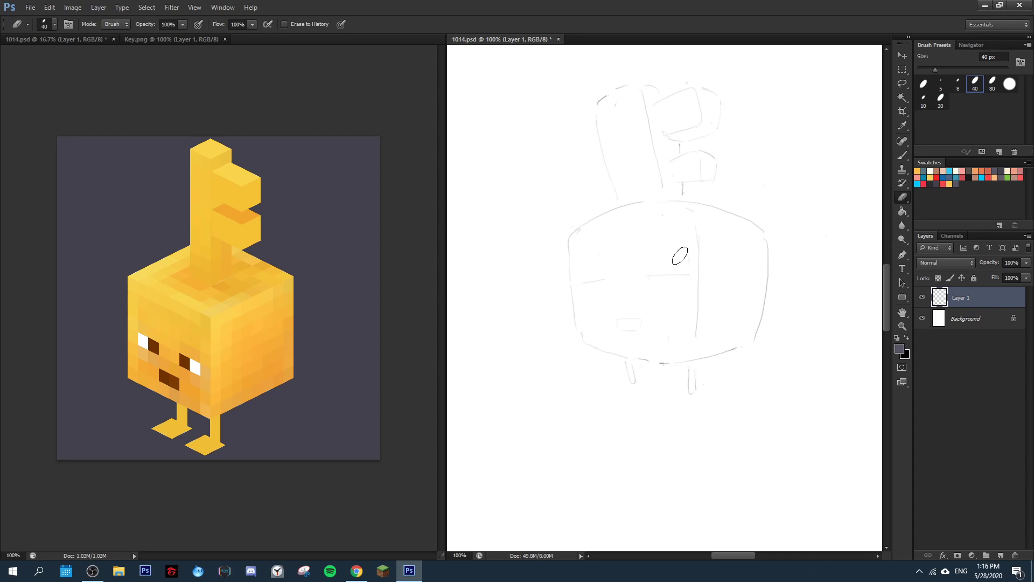
key("b")
left_click_drag(645, 284, 668, 306)
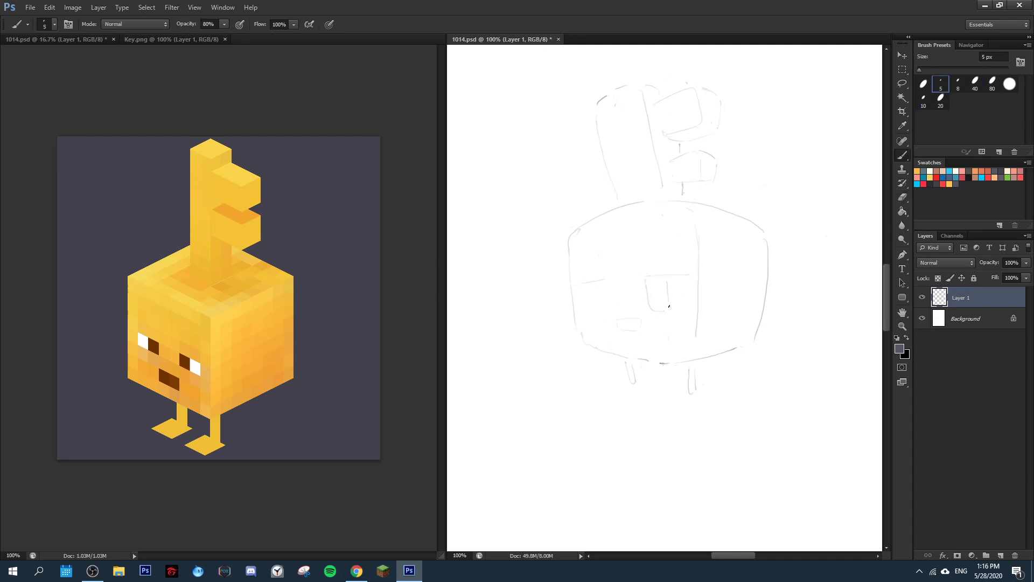
left_click_drag(600, 281, 607, 287)
Erase the eyes, brow lines and mouth, and try a small right-hand eye in their place.
key("e")
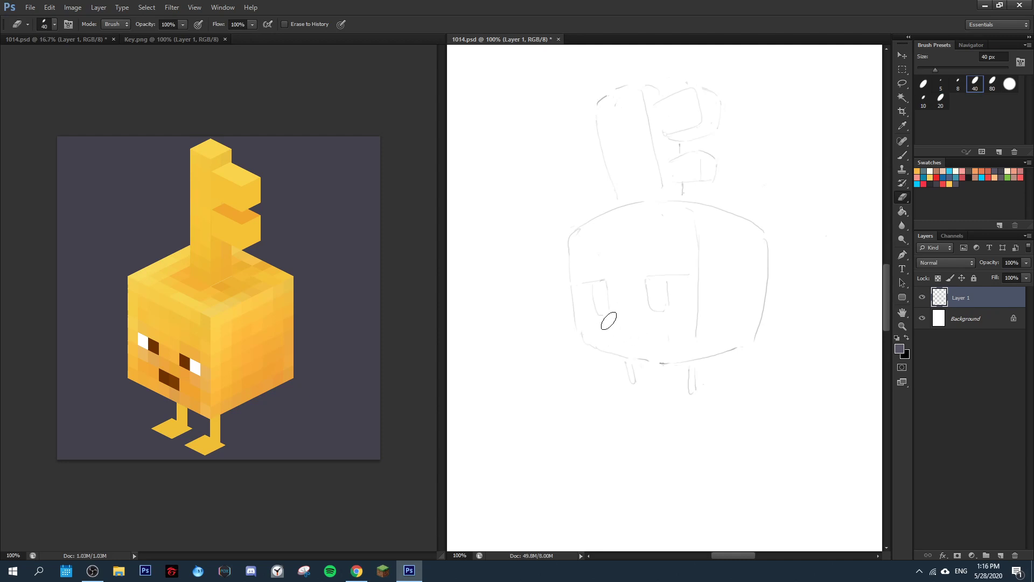
mouse_move(608, 321)
left_mouse_down()
mouse_move(646, 288)
mouse_move(669, 308)
left_mouse_up()
key("b")
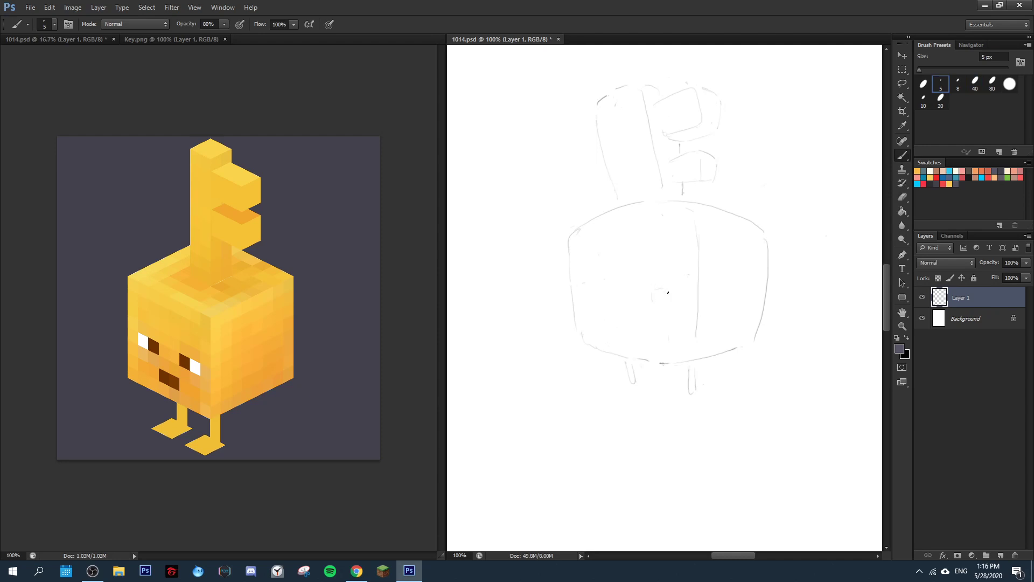
key("e")
key("b")
key("e")
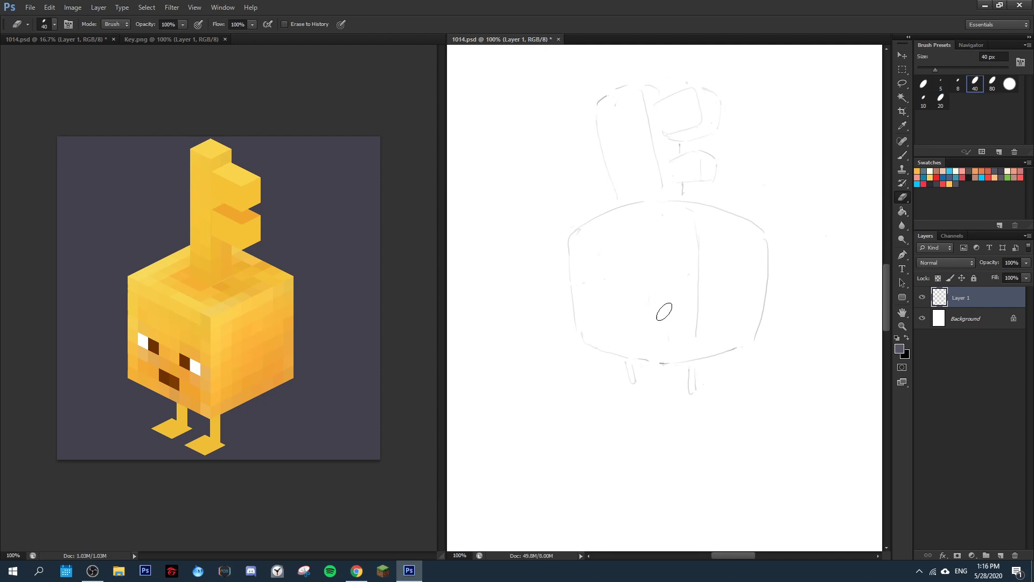
Draw tall, narrow rounded eyes on both sides of the face with short brow lines above them.
key("b")
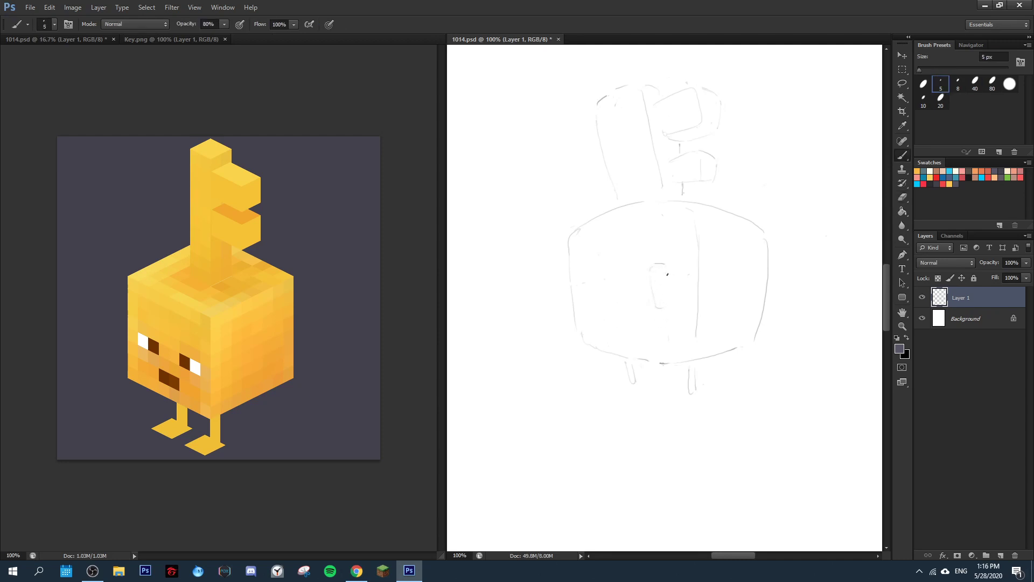
left_click_drag(668, 270, 669, 300)
left_click_drag(590, 272, 595, 307)
left_click_drag(580, 274, 590, 270)
Erase both eyes, and sketch a wide rectangular mouth with a new right-hand eye placed higher on the face.
key("e")
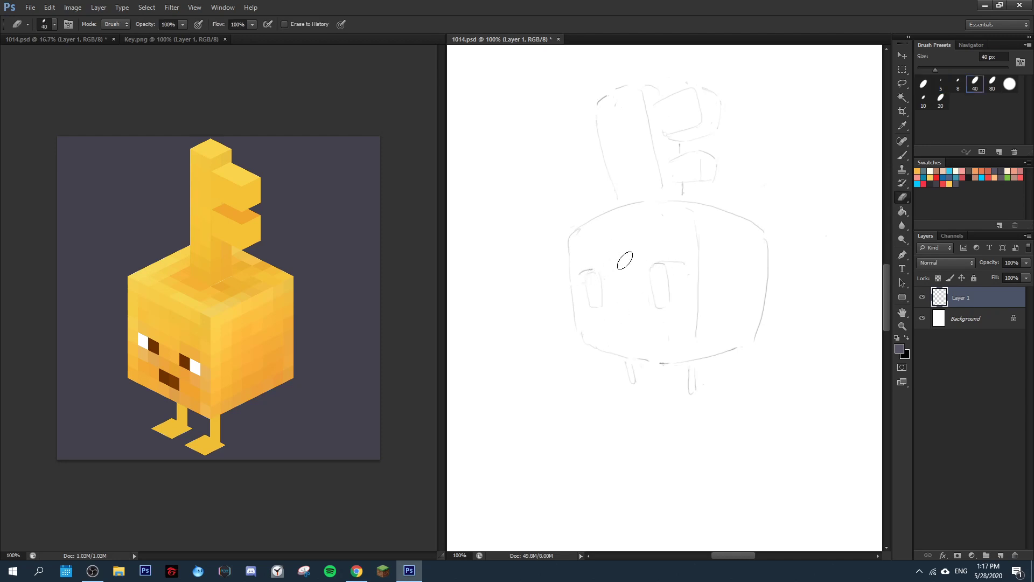
mouse_move(665, 289)
left_mouse_down()
mouse_move(658, 252)
mouse_move(646, 269)
mouse_move(654, 305)
mouse_move(596, 260)
mouse_move(599, 314)
mouse_move(598, 285)
left_mouse_up()
key("b")
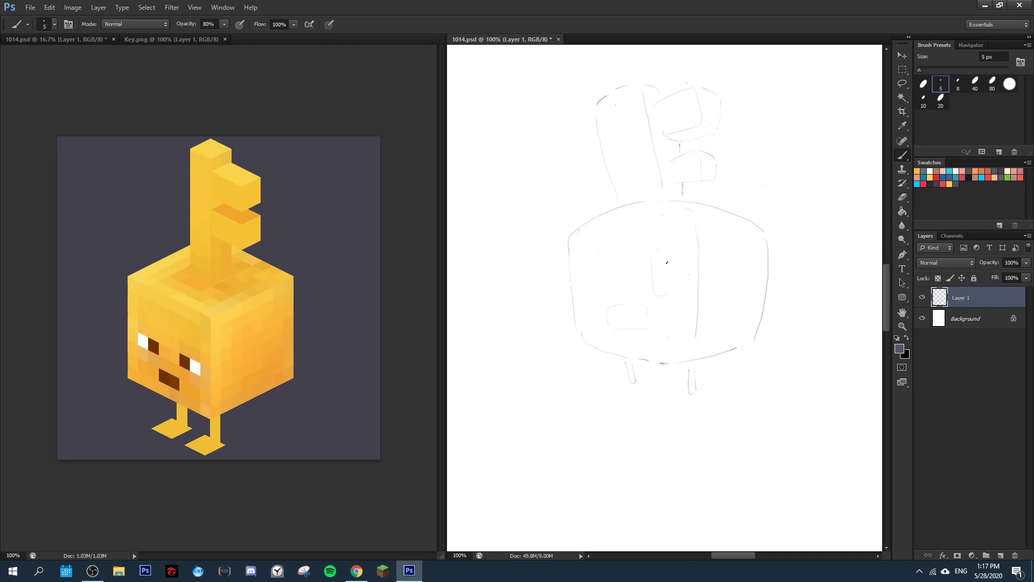
Erase the trial eye and mouth, and redraw both eyes as U shapes under flat brow lines.
key("e")
mouse_move(654, 252)
left_mouse_down()
mouse_move(657, 288)
mouse_move(654, 277)
mouse_move(689, 266)
left_mouse_up()
key("b")
key("e")
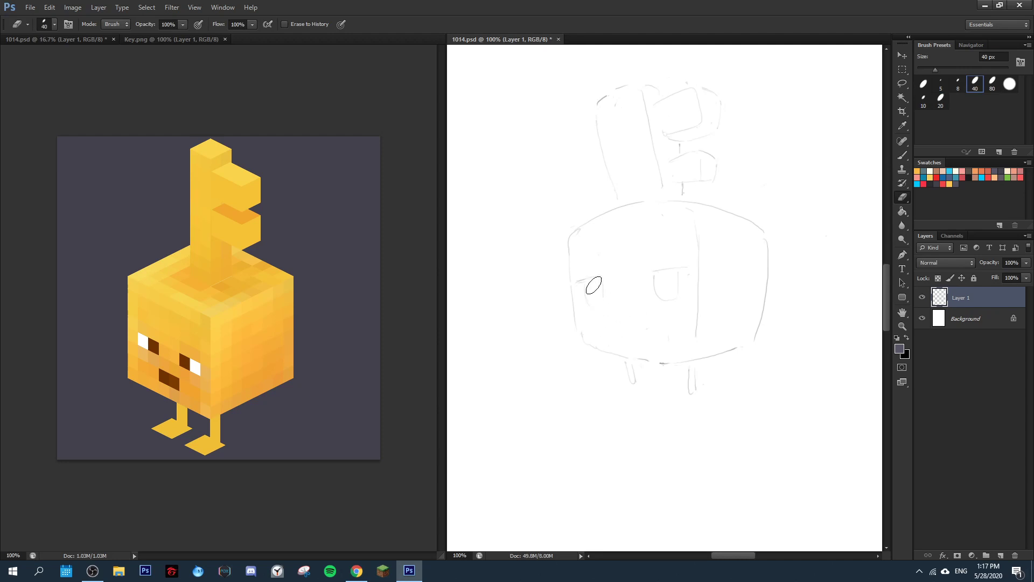
key("b")
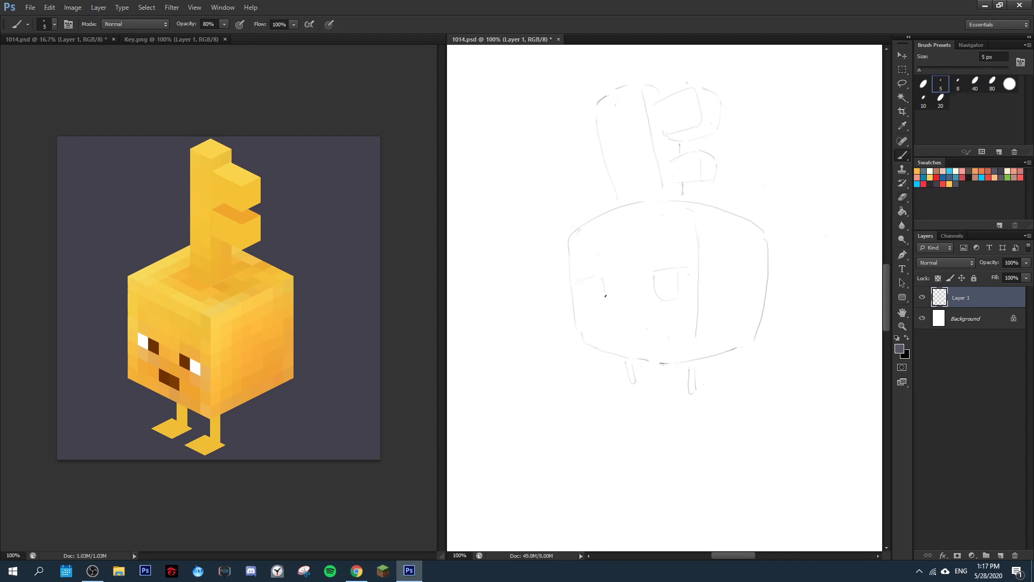
left_click_drag(589, 293, 606, 314)
Redraw the right-hand eye's left edge to narrow it, and flip the canvas horizontally and back to check the face.
key("e")
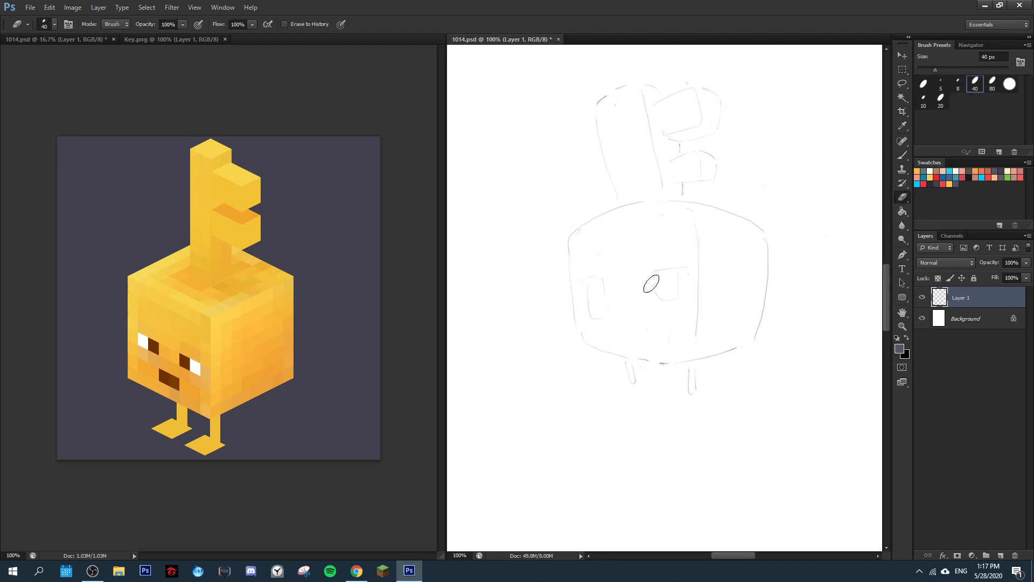
left_click_drag(653, 284, 657, 295)
key("b")
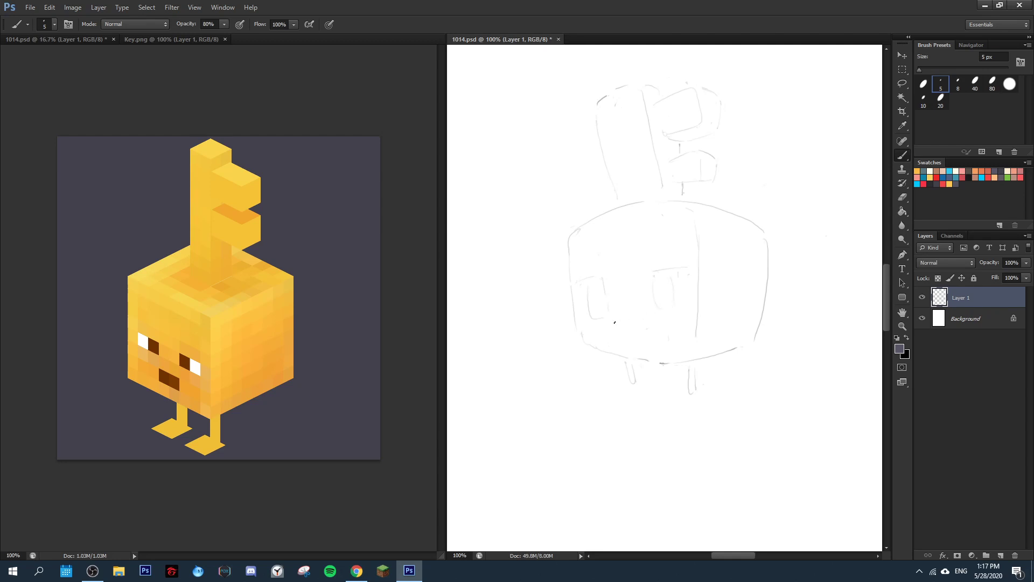
key("ctrl+shift+h")
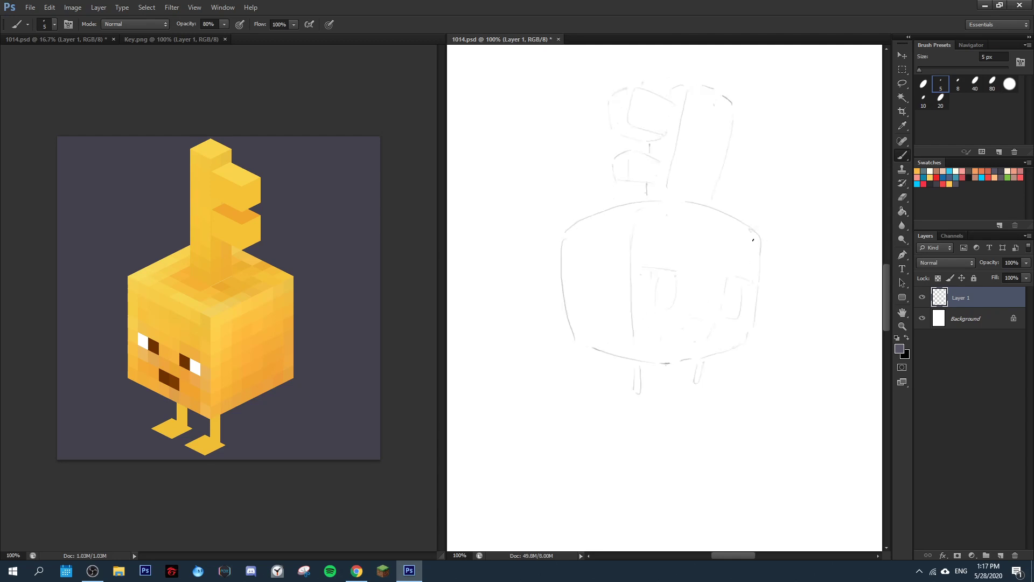
key("ctrl+shift+h")
Erase the eyes, brow lines and mouth, and try fresh strokes for the facial features.
key("e")
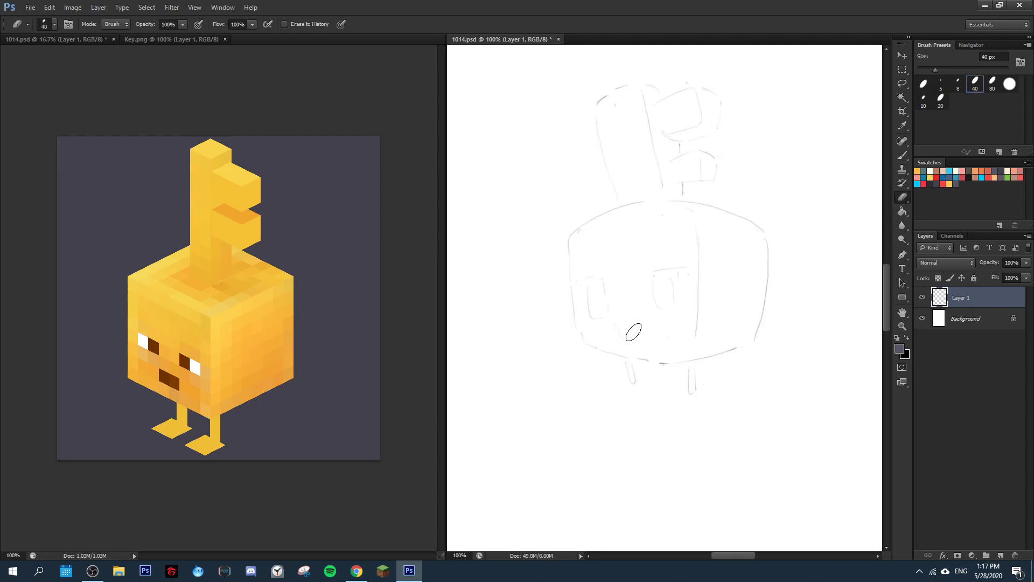
mouse_move(638, 337)
left_mouse_down()
mouse_move(599, 317)
mouse_move(606, 273)
mouse_move(651, 273)
mouse_move(656, 257)
mouse_move(685, 251)
mouse_move(673, 286)
left_mouse_up()
key("b")
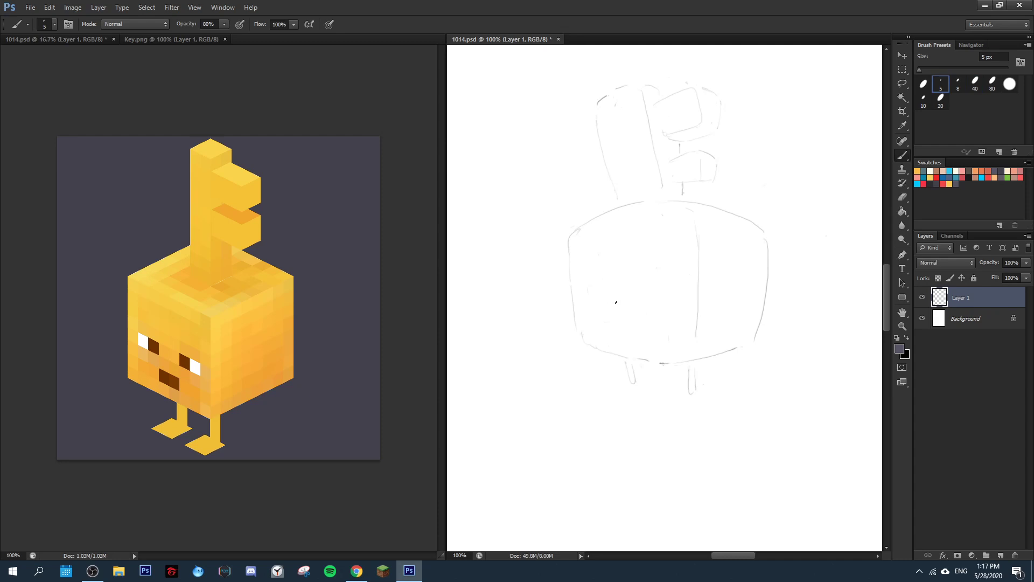
mouse_move(640, 266)
left_mouse_down()
mouse_move(682, 258)
mouse_move(653, 263)
mouse_move(685, 267)
left_mouse_up()
key("e")
key("b")
key("e")
key("b")
key("e")
key("b")
key("e")
Erase the trial strokes and redraw the right-hand eye as a tall, narrow rounded shape.
left_click_drag(616, 301, 647, 293)
key("b")
mouse_move(645, 278)
left_mouse_down()
mouse_move(694, 272)
mouse_move(691, 293)
mouse_move(667, 303)
mouse_move(645, 283)
mouse_move(678, 270)
left_mouse_up()
key("e")
key("b")
key("e")
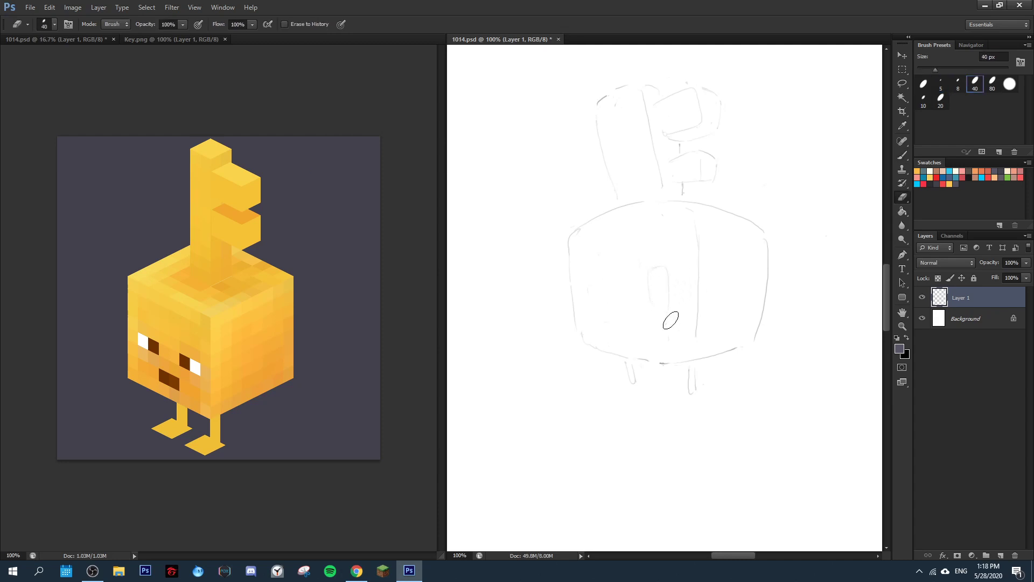
Complete the face with a matching left-hand eye, a small mouth and brow lines above both eyes.
mouse_move(671, 321)
left_mouse_down()
mouse_move(638, 293)
mouse_move(604, 309)
left_mouse_up()
key("b")
key("e")
key("b")
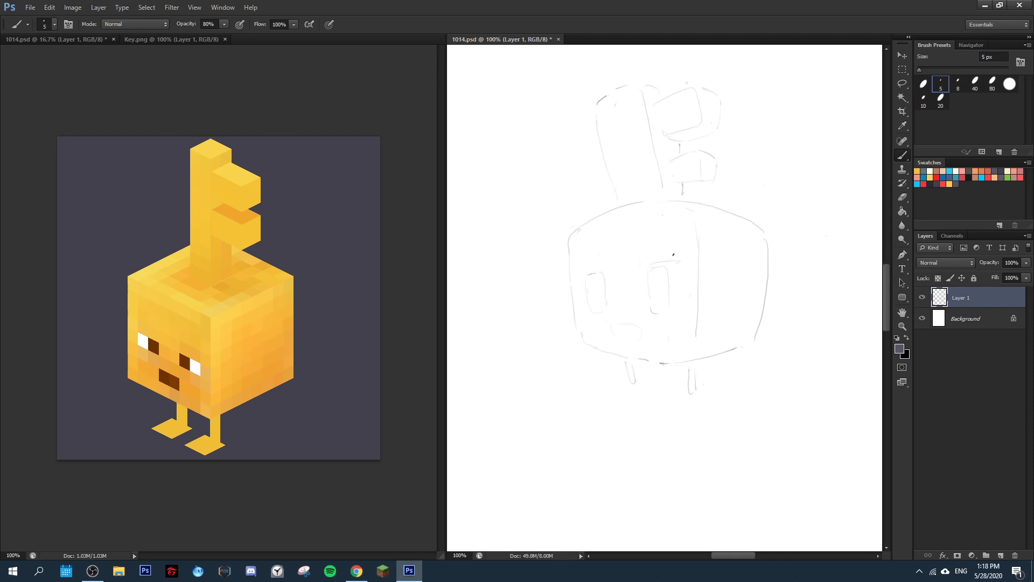
left_click_drag(579, 274, 598, 269)
Flip the canvas horizontally and erase the small mouth below the eyes.
key("ctrl+shift+h")
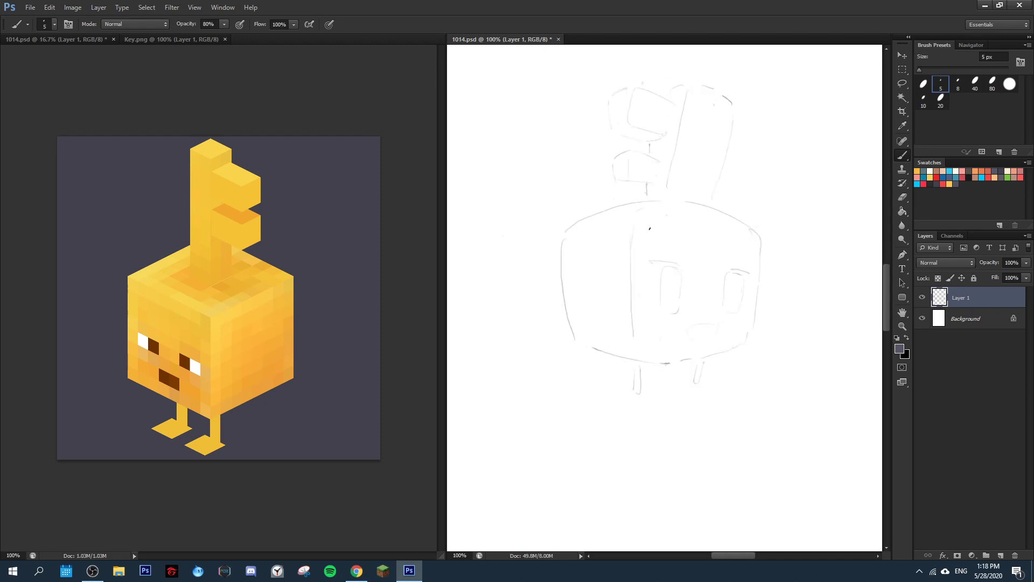
key("e")
left_click_drag(703, 325, 703, 327)
key("b")
key("b")
key("e")
key("b")
key("e")
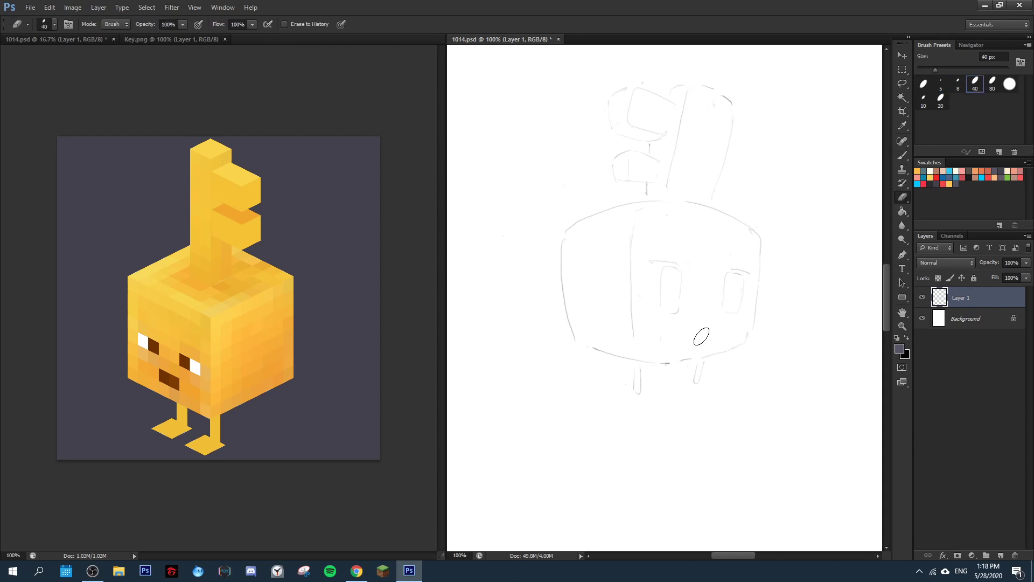
Redraw the mouth as a small curved shape between the eyes, and flip the canvas back.
key("b")
key("e")
key("b")
key("e")
left_click_drag(695, 344, 718, 333)
key("b")
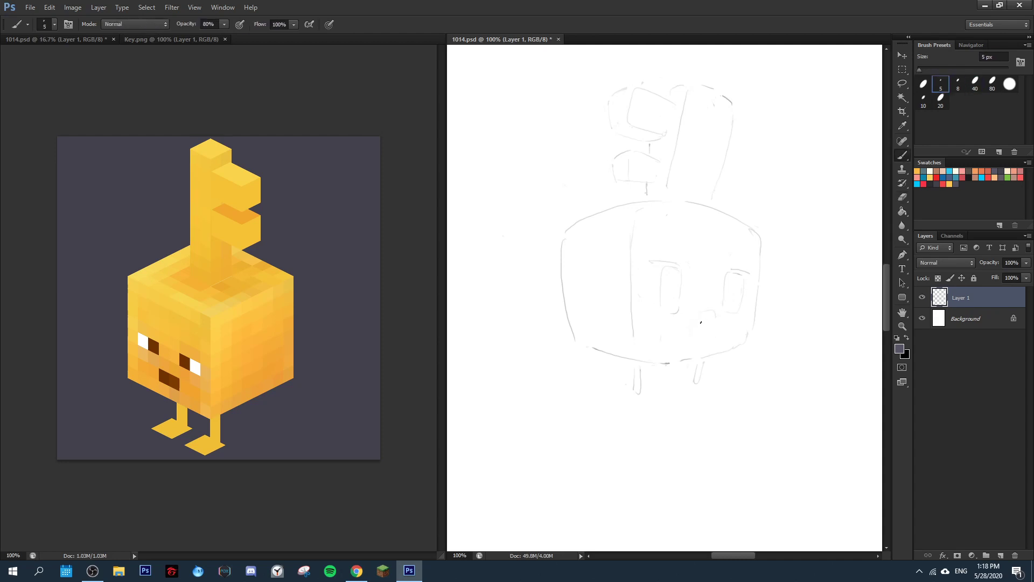
key("ctrl+shift+h")
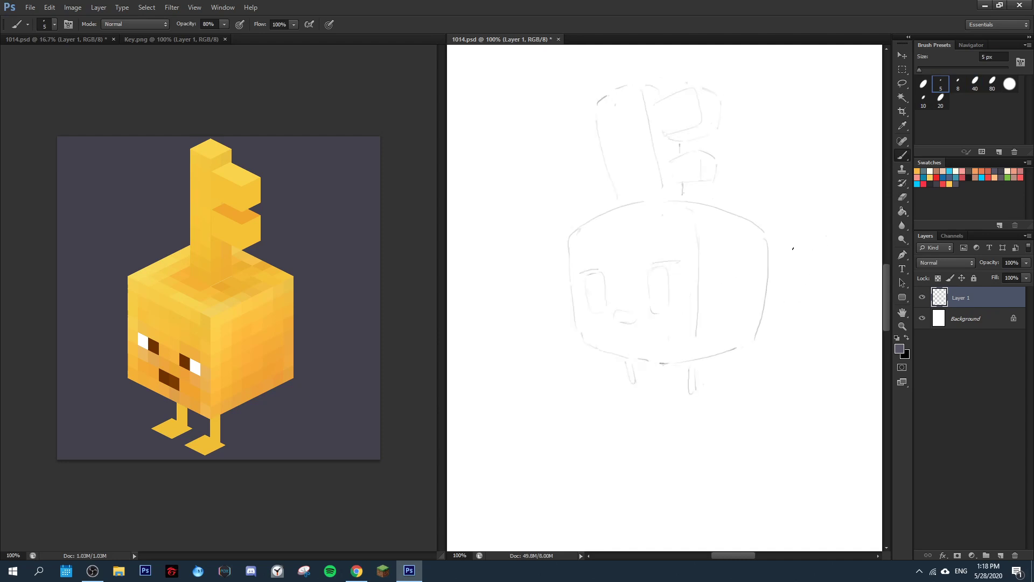
Flip the canvas horizontally, and replace the outlined face with a short vertical stroke as the first eye.
key("ctrl+shift+h")
key("e")
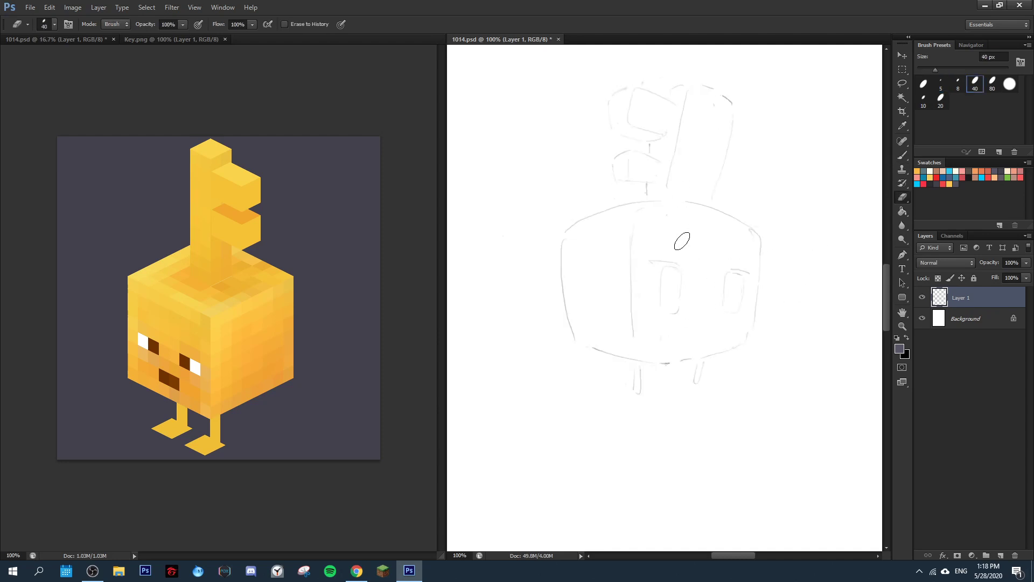
mouse_move(682, 240)
left_mouse_down()
mouse_move(670, 270)
mouse_move(659, 268)
left_mouse_up()
left_click_drag(743, 282, 737, 304)
key("b")
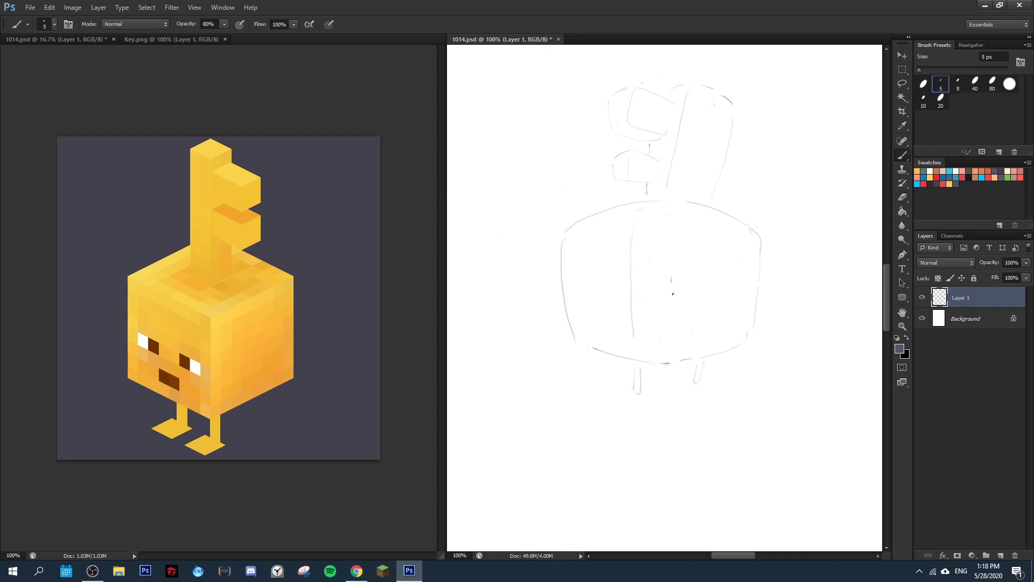
left_click_drag(673, 293, 673, 302)
Add a matching short vertical stroke for the second eye, and flip the canvas back horizontally.
key("e")
left_click_drag(724, 311, 696, 317)
key("b")
key("e")
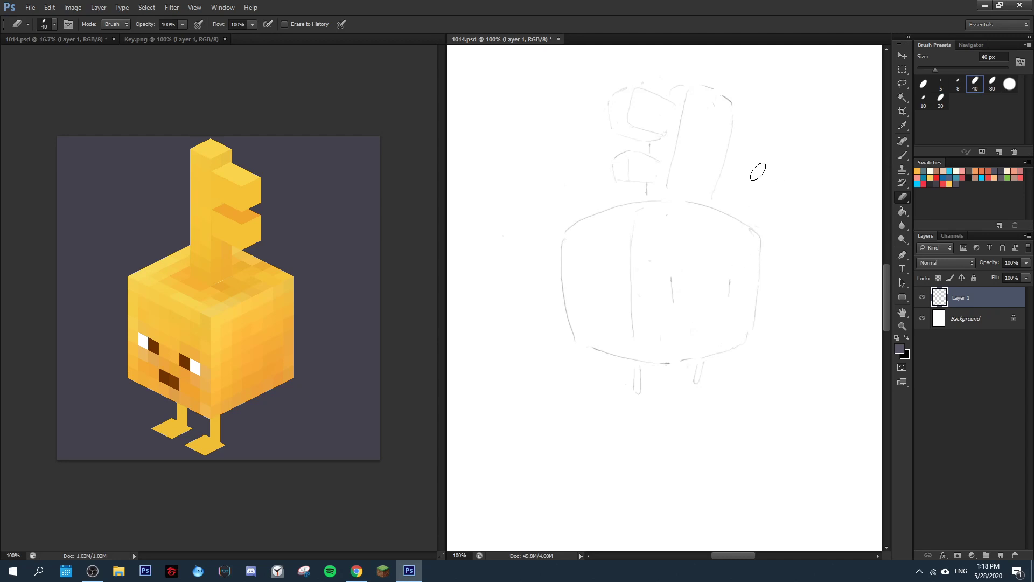
key("ctrl+shift+h")
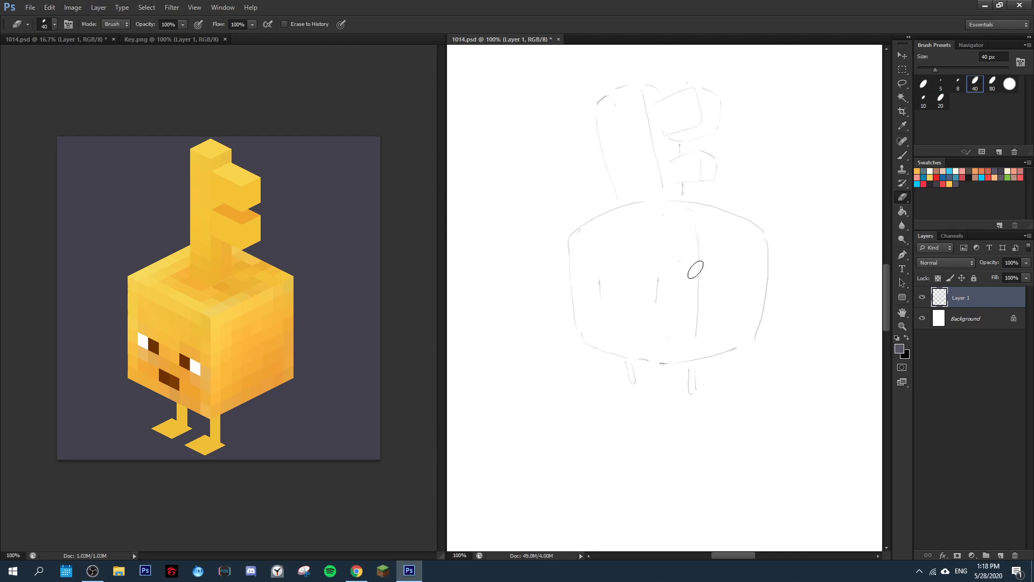
Replace the stroke eyes with another trial pair of eyes and a mouth, and erase the trial face.
left_click_drag(660, 274, 654, 263)
key("b")
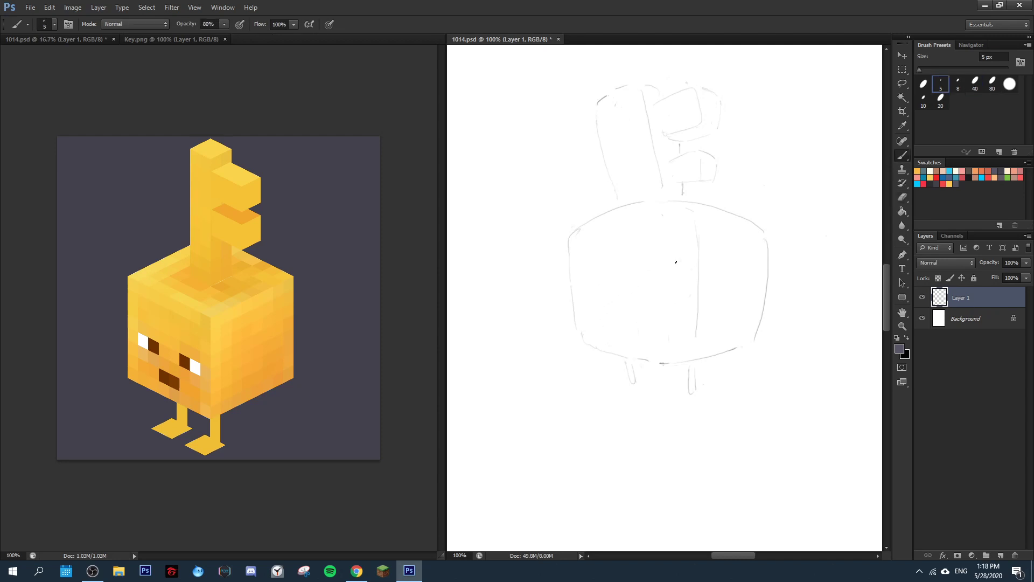
key("e")
key("b")
mouse_move(647, 273)
left_mouse_down()
mouse_move(652, 308)
mouse_move(676, 272)
left_mouse_up()
mouse_move(596, 267)
left_mouse_down()
mouse_move(598, 319)
mouse_move(591, 276)
left_mouse_up()
left_click_drag(617, 329, 631, 317)
mouse_move(654, 281)
left_mouse_down()
mouse_move(611, 312)
mouse_move(612, 293)
mouse_move(678, 310)
mouse_move(626, 323)
mouse_move(613, 301)
left_mouse_up()
key("e")
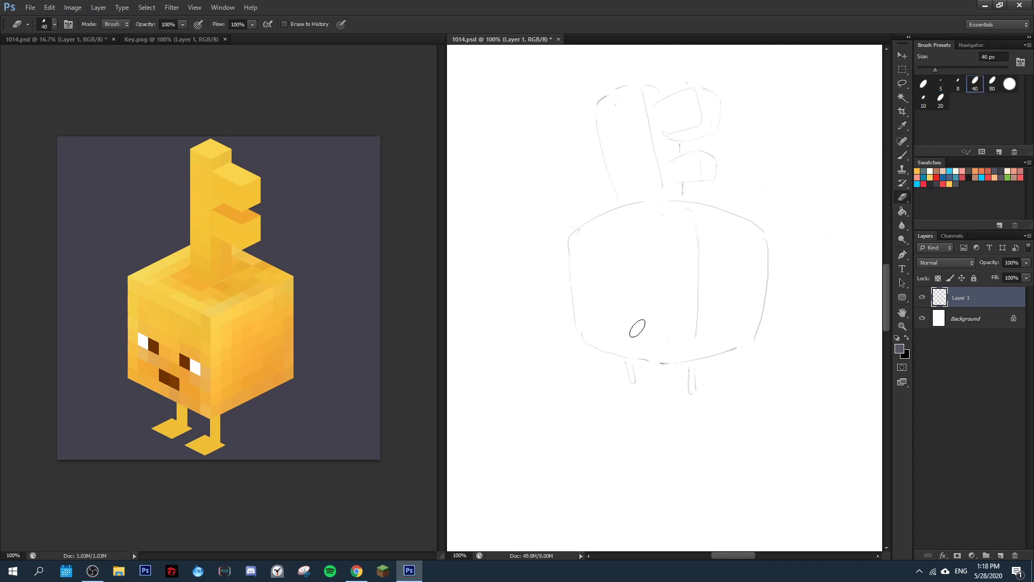
Sketch a trial pair of squared eyes with flat brow lines on the character's front face.
key("b")
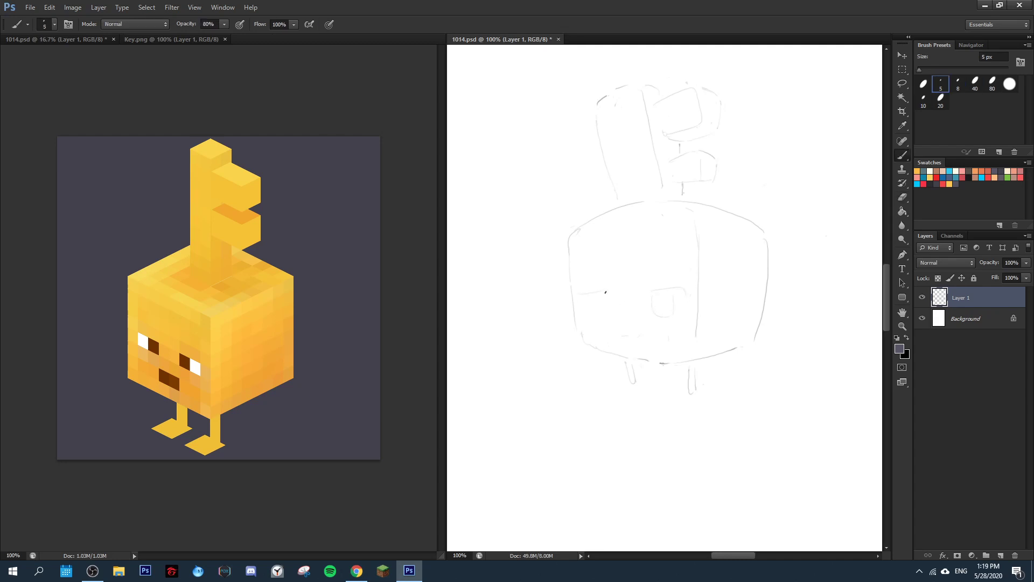
key("e")
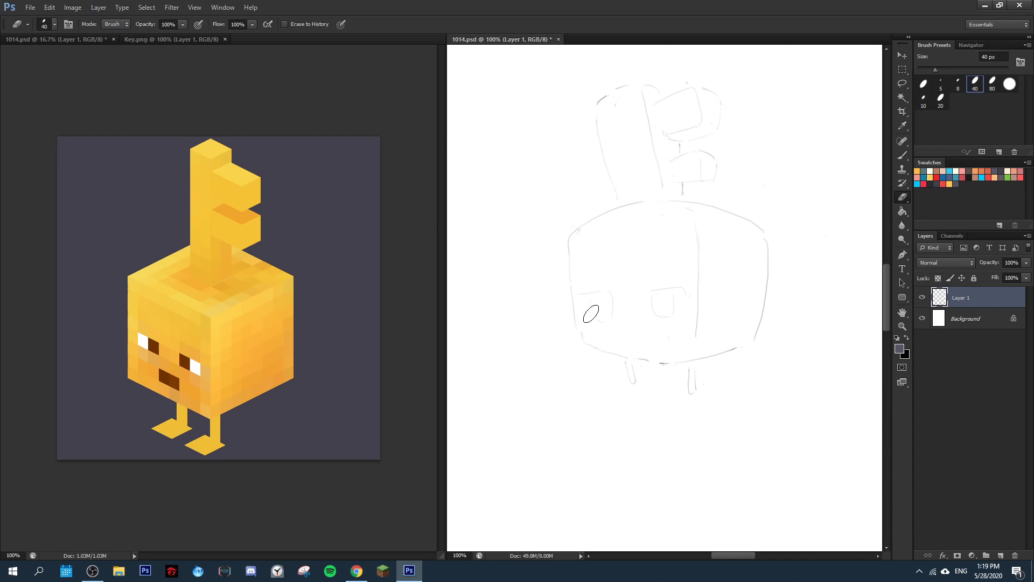
key("b")
key("e")
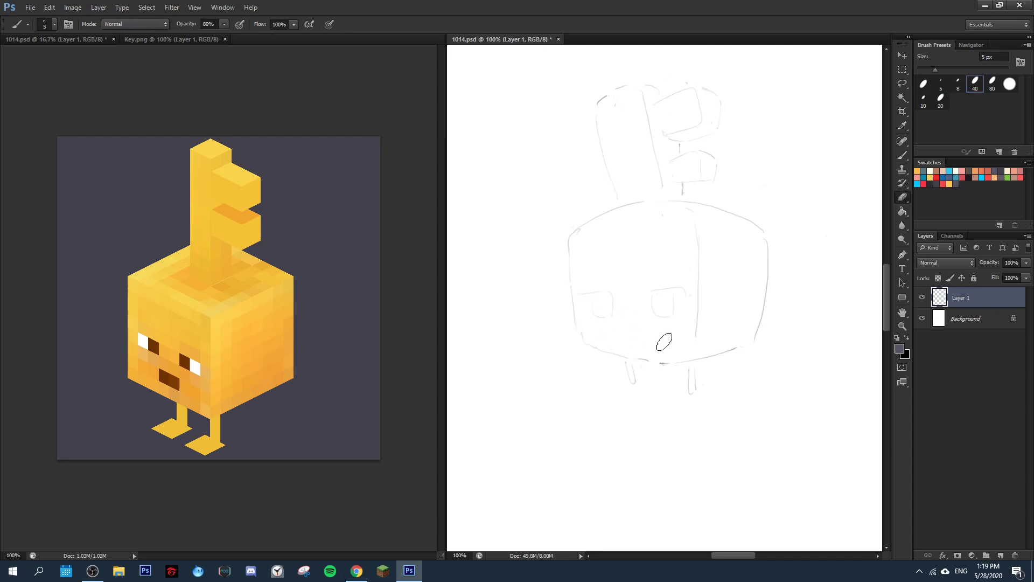
Sketch a small mouth below and between the squared eyes, reworking its outline with brush and eraser.
key("b")
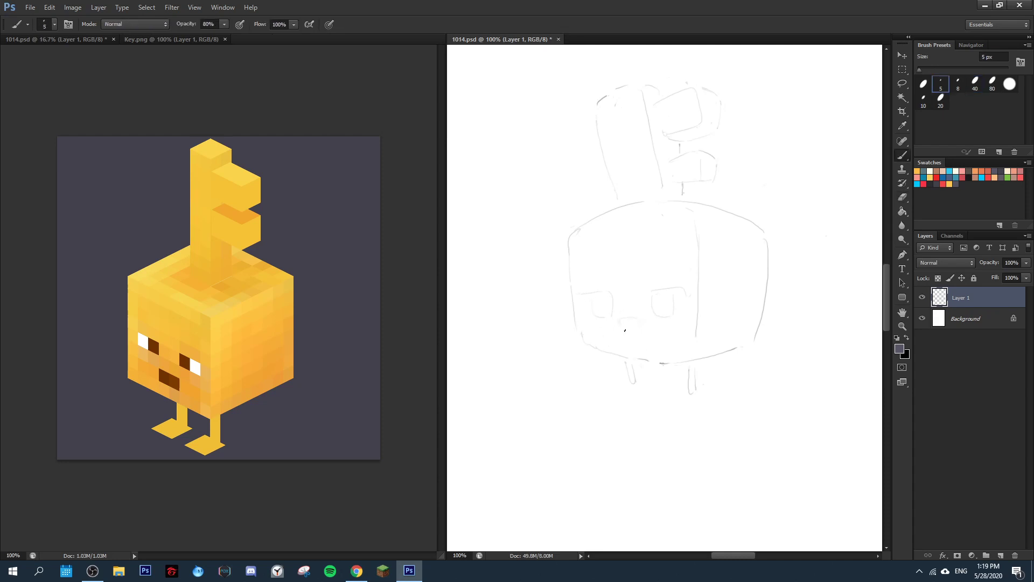
key("e")
key("b")
key("e")
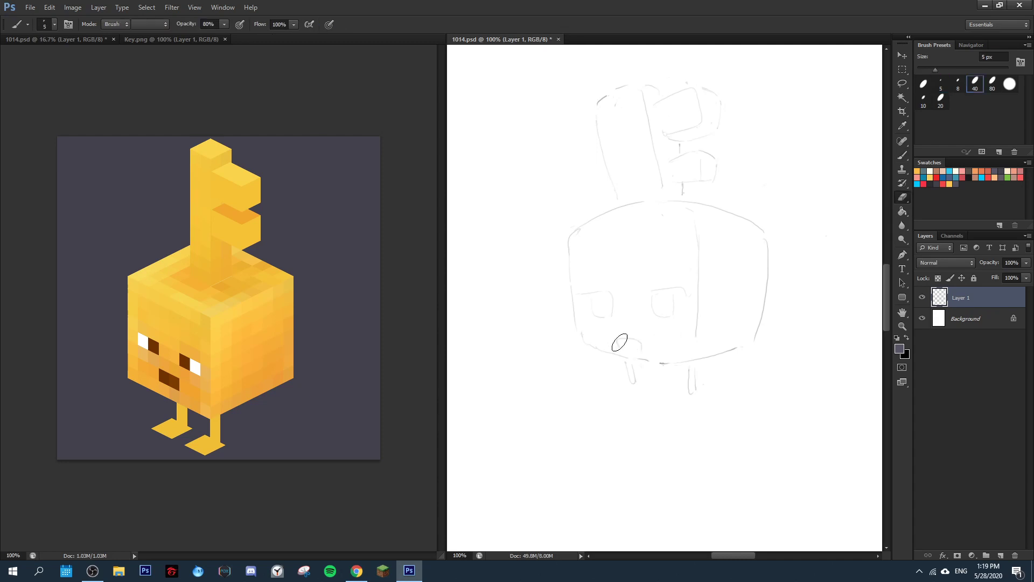
key("b")
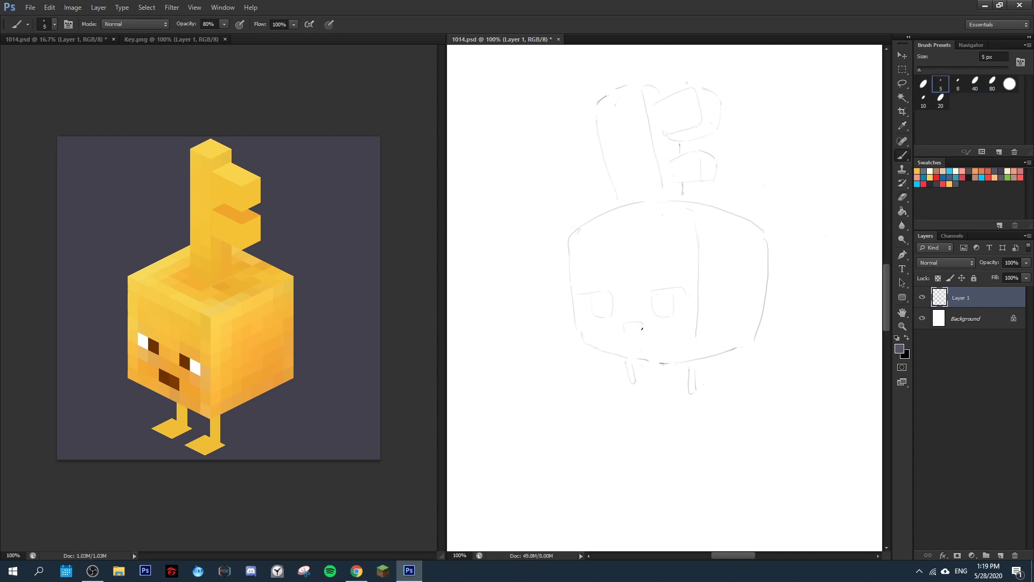
Check the face with the canvas mirrored, flip it back, and erase the small mouth.
key("ctrl+shift+h")
key("ctrl+shift+h")
key("e")
left_click_drag(628, 334, 635, 319)
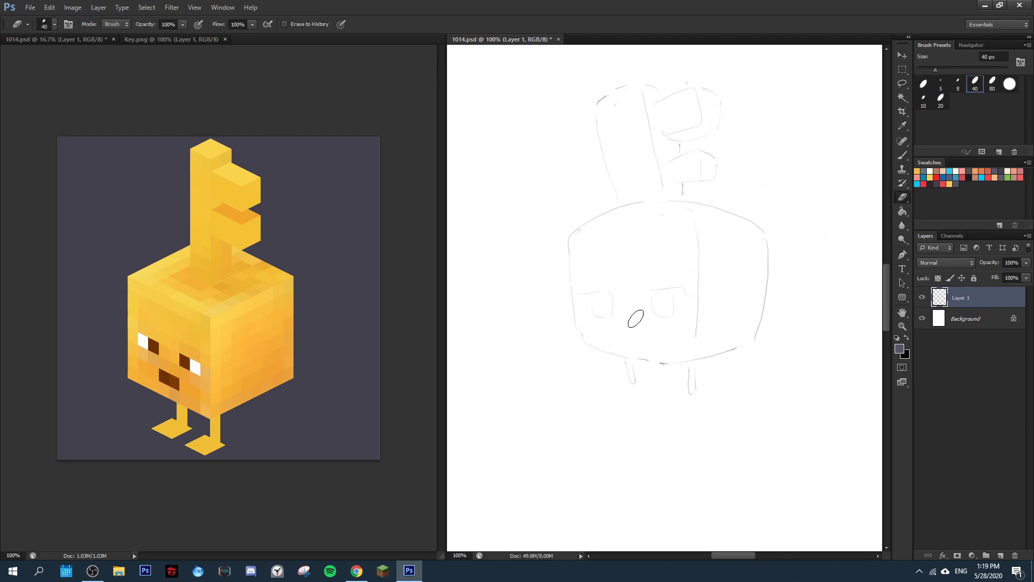
Draw a larger rounded mouth with an inner arc, and clear the Magic Wand selection made inside it.
key("b")
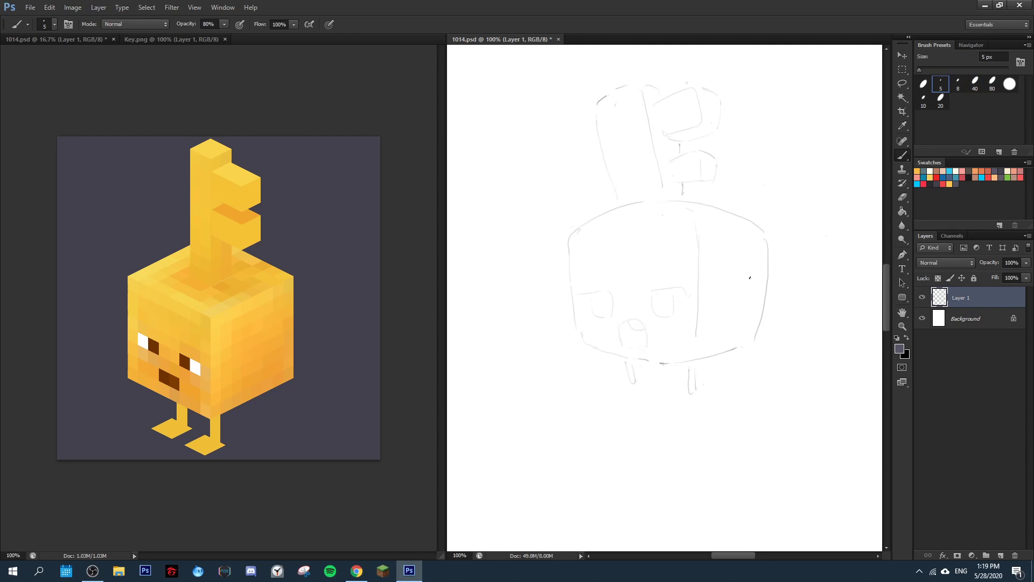
key("w")
left_click(634, 323)
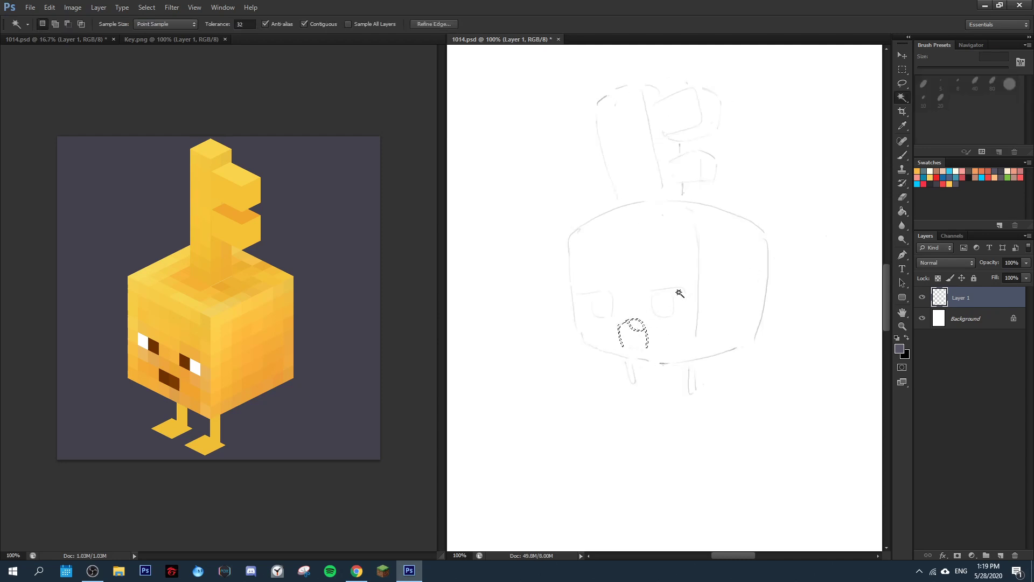
key("Delete")
key("ctrl+d")
key("e")
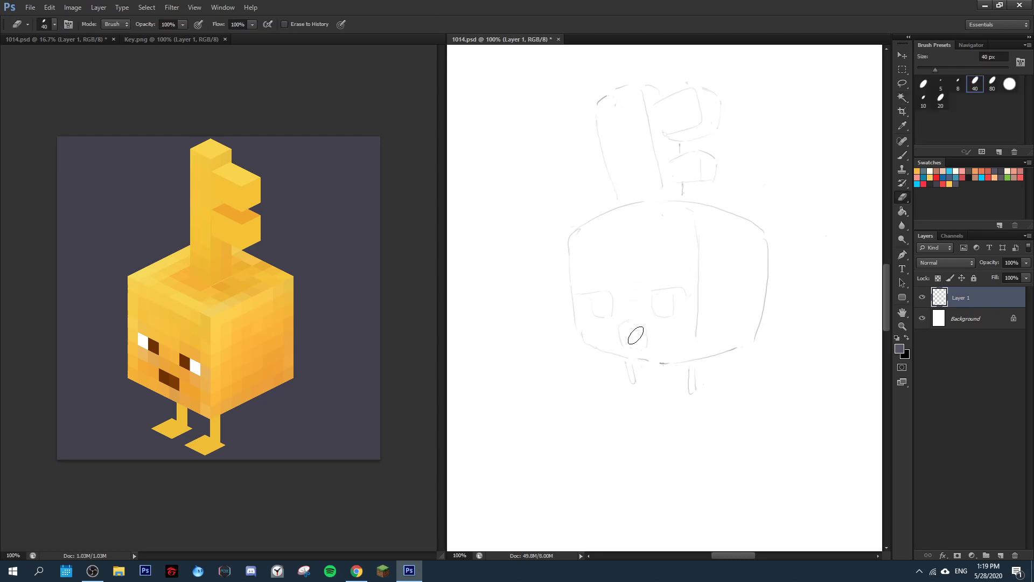
Erase the squared eyes and mouth, then try a large rounded eye and erase it too.
mouse_move(635, 335)
left_mouse_down()
mouse_move(666, 345)
mouse_move(667, 281)
mouse_move(668, 293)
mouse_move(604, 317)
left_mouse_up()
key("b")
mouse_move(681, 272)
left_mouse_down()
mouse_move(673, 303)
mouse_move(647, 276)
mouse_move(670, 310)
mouse_move(675, 277)
mouse_move(674, 295)
mouse_move(662, 260)
left_mouse_up()
key("e")
key("b")
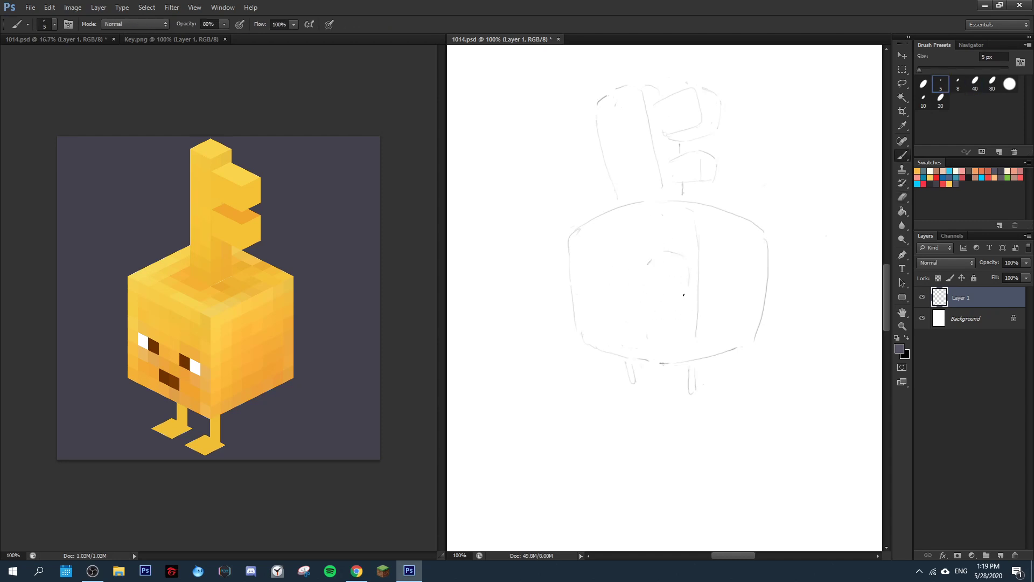
key("e")
mouse_move(673, 253)
left_mouse_down()
mouse_move(688, 271)
mouse_move(588, 273)
left_mouse_up()
Draw two tall oval eyes with short arched brows, and erase the curved mouth tried below them.
key("b")
left_click_drag(619, 337, 640, 322)
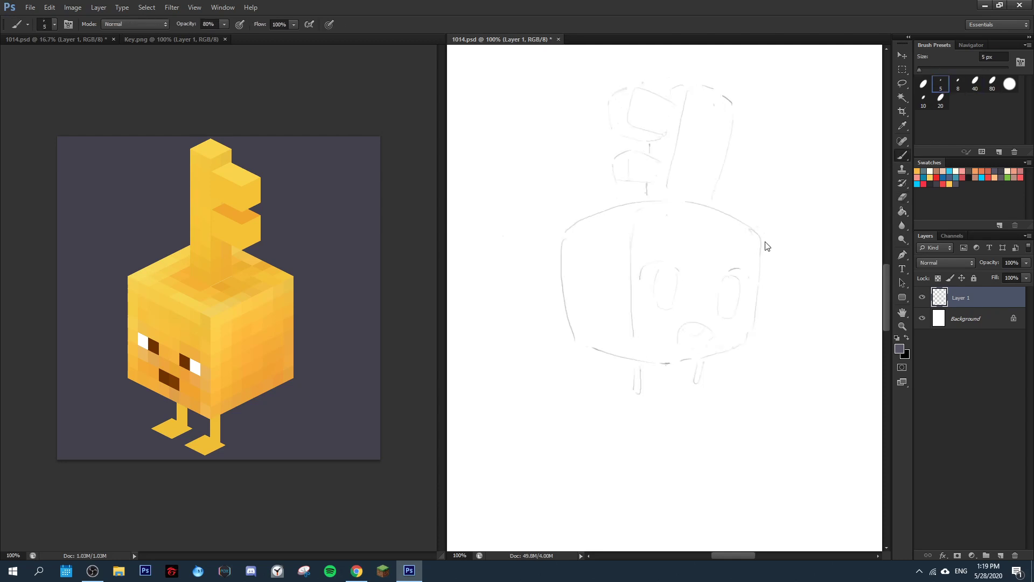
key("e")
left_click_drag(621, 322, 635, 344)
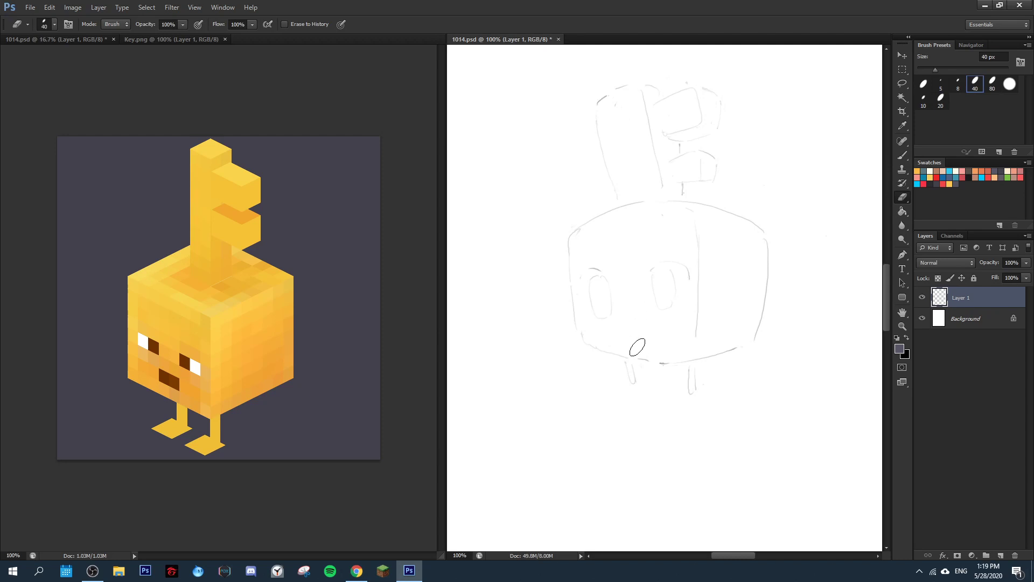
Sketch a wide curved mouth with a small inner oval under the oval eyes.
key("b")
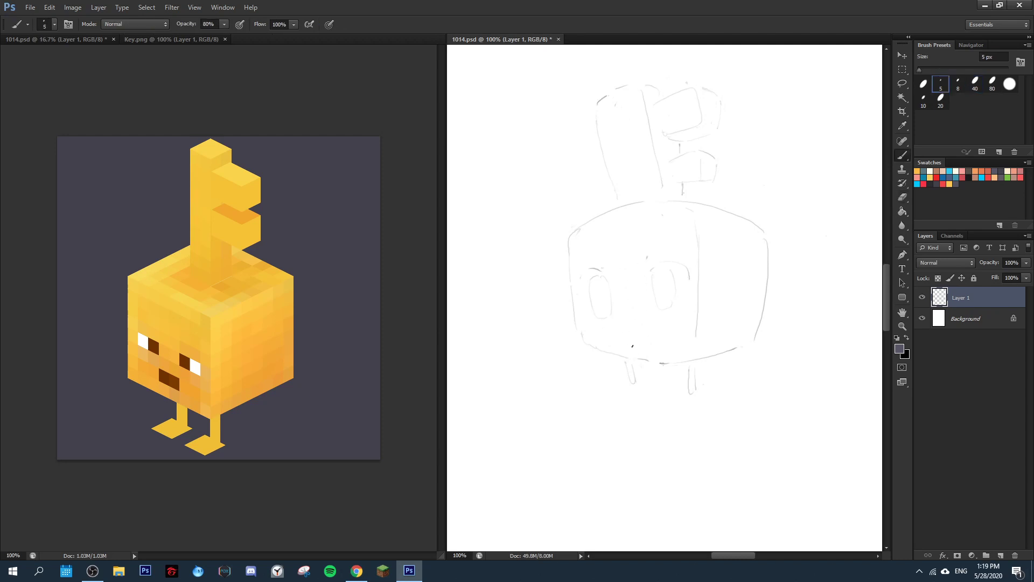
key("e")
key("b")
Replace the brow over the eye nearest the cube's vertical edge with a slanted brow stroke.
key("e")
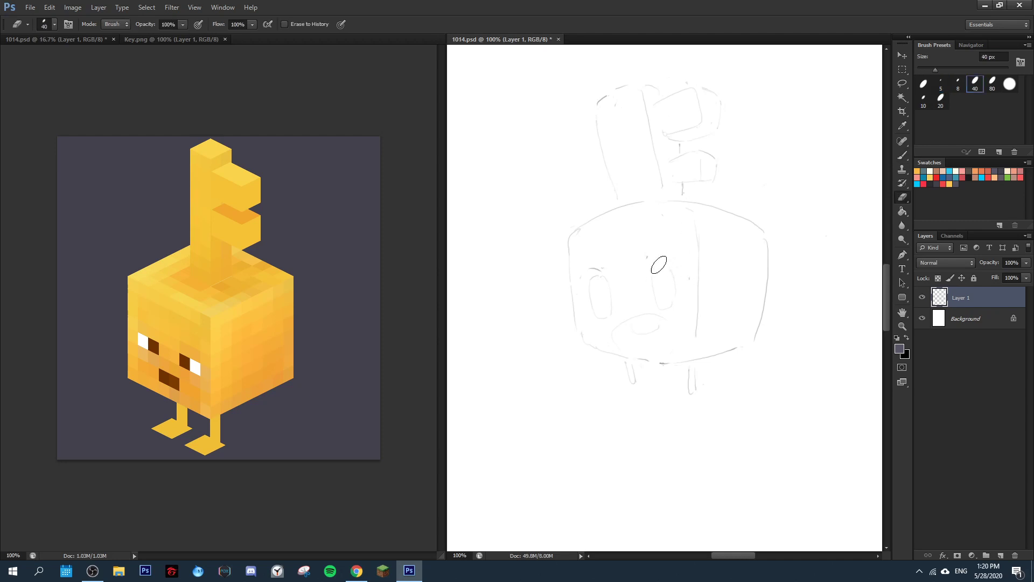
key("b")
left_click_drag(653, 271, 678, 255)
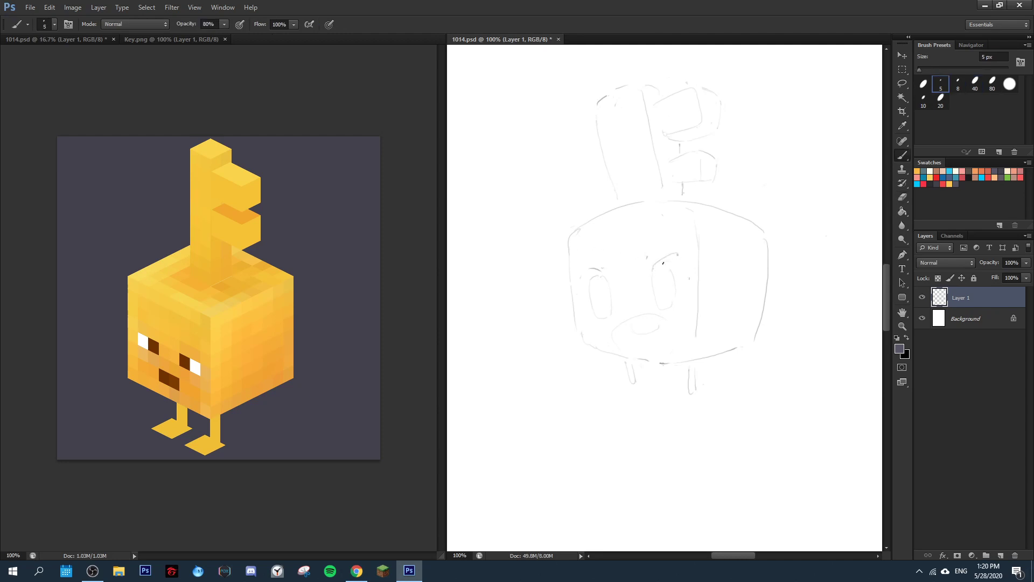
Rework the wide curved mouth and erase it from the face.
key("e")
mouse_move(645, 326)
left_mouse_down()
mouse_move(637, 337)
mouse_move(660, 328)
mouse_move(633, 331)
left_mouse_up()
key("b")
key("e")
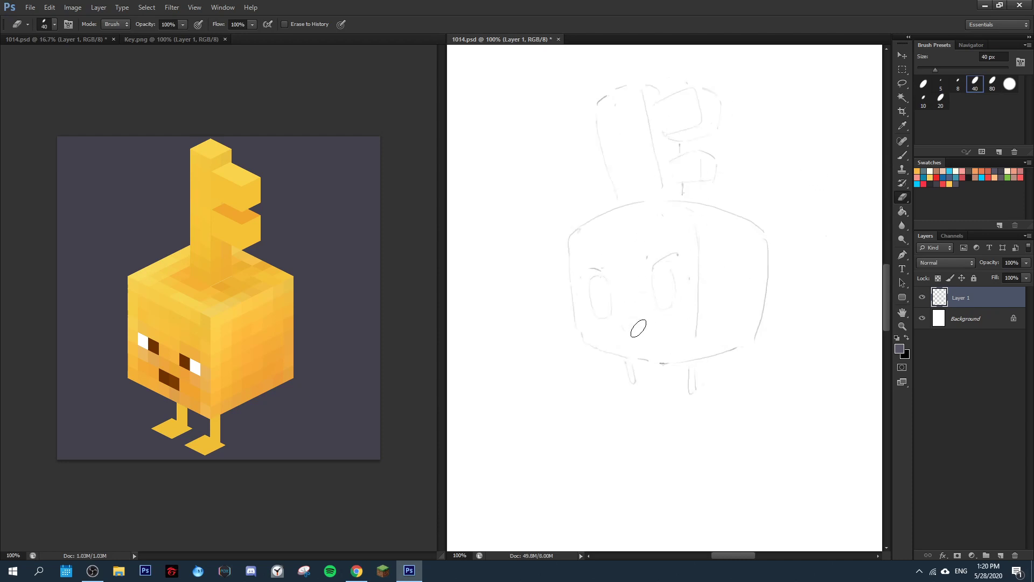
mouse_move(639, 326)
left_mouse_down()
mouse_move(628, 323)
mouse_move(633, 341)
left_mouse_up()
Erase the two oval eyes and redraw them slightly lower, with the outer one narrower and the inner one topped by a dark arc.
mouse_move(590, 272)
left_mouse_down()
mouse_move(607, 304)
mouse_move(596, 280)
left_mouse_up()
key("b")
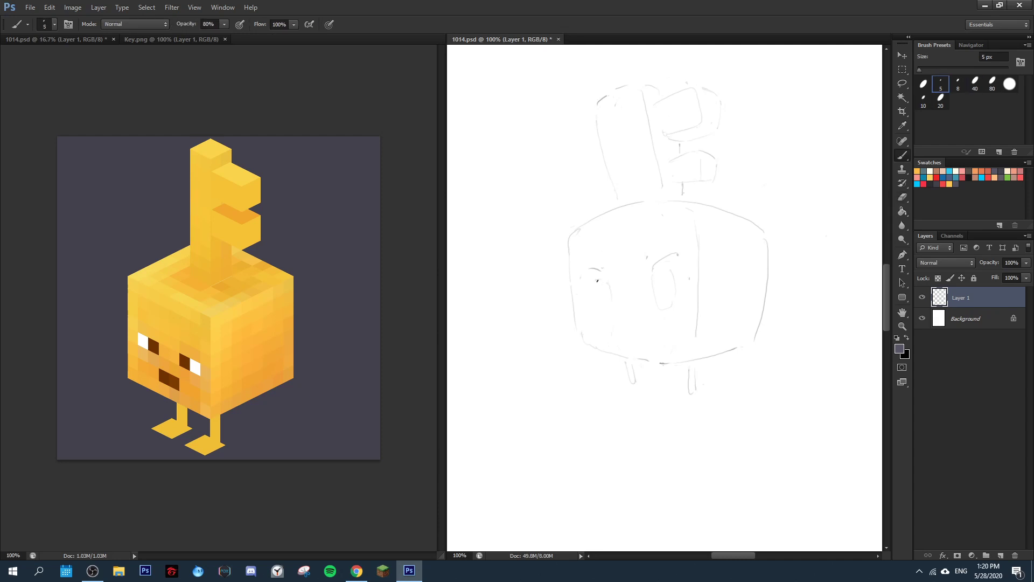
key("e")
mouse_move(658, 288)
left_mouse_down()
mouse_move(658, 298)
mouse_move(654, 287)
mouse_move(683, 279)
left_mouse_up()
key("b")
Sketch a small rounded-square mouth, check it with the canvas mirrored, and erase it.
key("e")
key("b")
key("ctrl+shift+h")
key("ctrl+shift+h")
key("e")
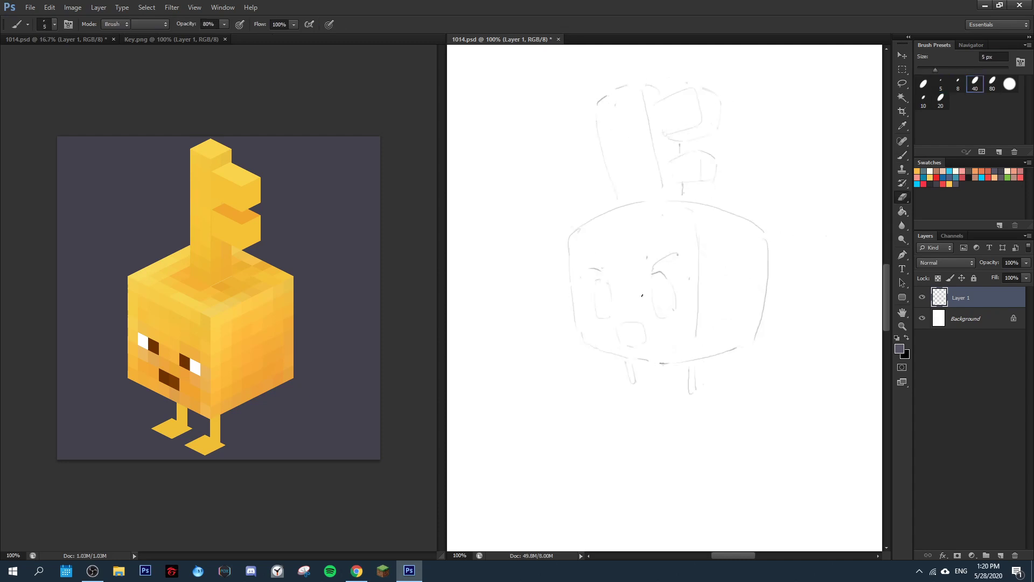
key("b")
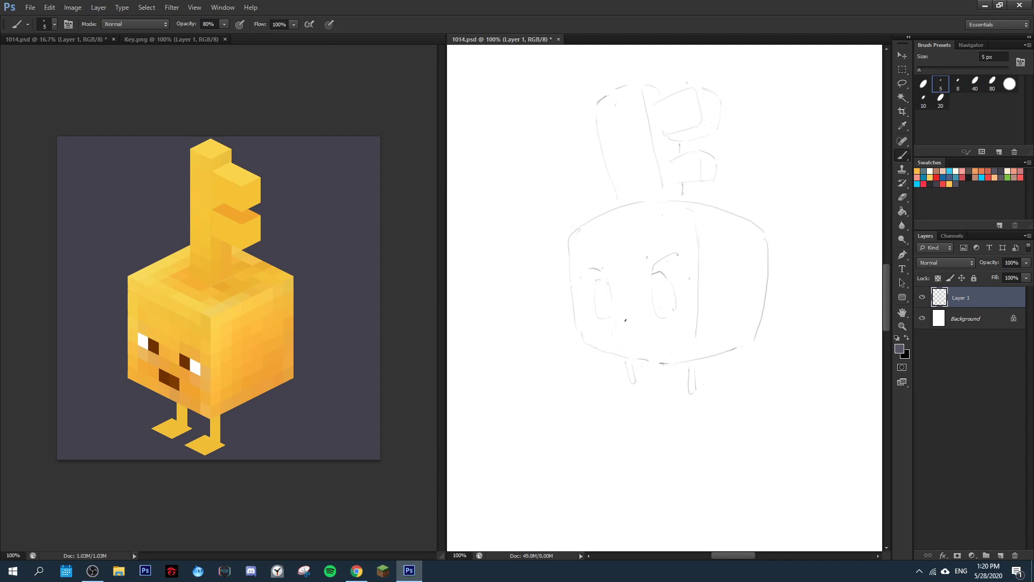
Try further mouth outlines below the eyes, check them on the mirrored canvas, erase them, and flip the canvas back.
key("e")
left_click_drag(644, 321, 628, 330)
key("b")
key("e")
key("b")
key("ctrl+shift+h")
key("e")
left_click_drag(687, 335, 717, 322)
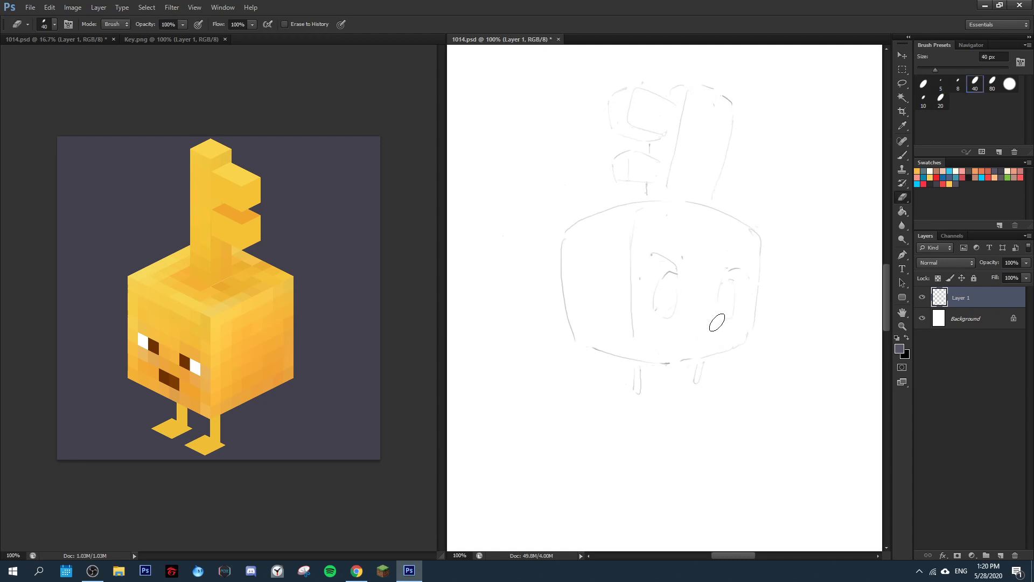
key("ctrl+shift+h")
key("v")
left_click(618, 332)
key("b")
left_click(617, 332)
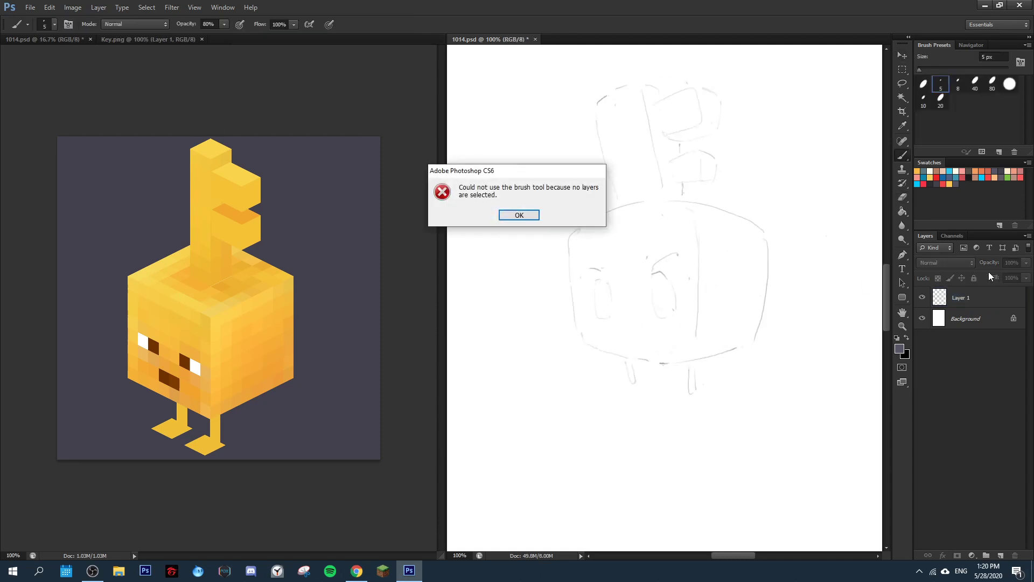
key("Return")
left_click(974, 298)
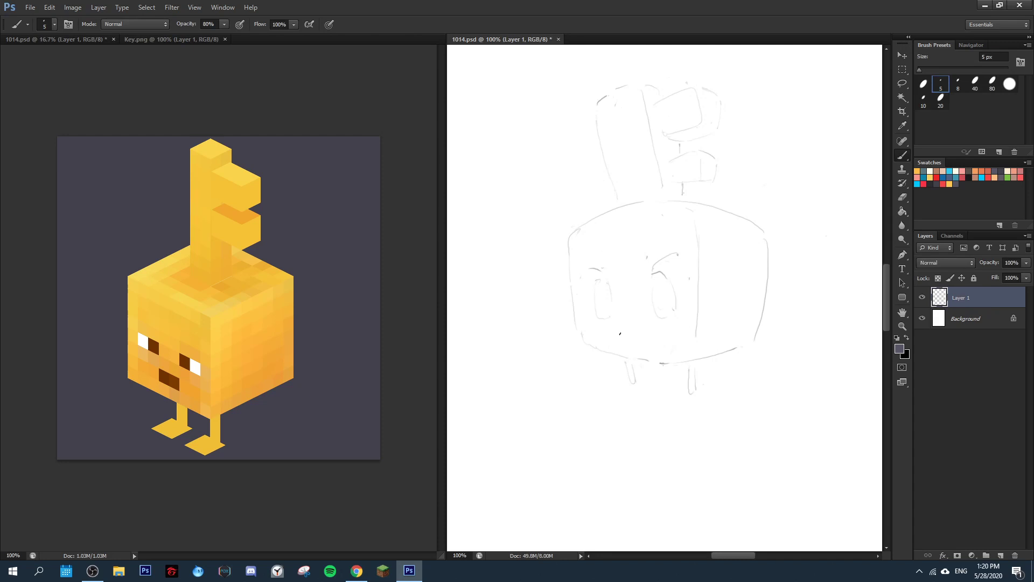
Try another mouth outline below the eyes, undo the last stroke, and check the drawing with the canvas mirrored.
mouse_move(620, 333)
left_mouse_down()
mouse_move(643, 325)
mouse_move(639, 339)
mouse_move(616, 331)
mouse_move(632, 344)
mouse_move(647, 324)
mouse_move(646, 345)
mouse_move(611, 334)
mouse_move(628, 351)
mouse_move(638, 333)
mouse_move(668, 359)
left_mouse_up()
key("e")
key("b")
key("ctrl+z")
key("ctrl+shift+h")
key("ctrl+shift+h")
Erase the two angular key teeth and redraw them as smaller rounded shapes.
key("e")
mouse_move(712, 161)
left_mouse_down()
mouse_move(697, 155)
mouse_move(682, 178)
mouse_move(704, 177)
left_mouse_up()
key("b")
key("e")
left_click_drag(708, 132, 710, 94)
key("b")
Erase the mouth, redraw it as a small rounded shape, and check it with the canvas mirrored.
key("e")
mouse_move(635, 330)
left_mouse_down()
mouse_move(658, 343)
mouse_move(649, 330)
left_mouse_up()
key("b")
key("e")
key("b")
key("ctrl+shift+h")
key("ctrl+shift+h")
Erase the lower key tooth, and firm up the outline of the small mouth.
key("e")
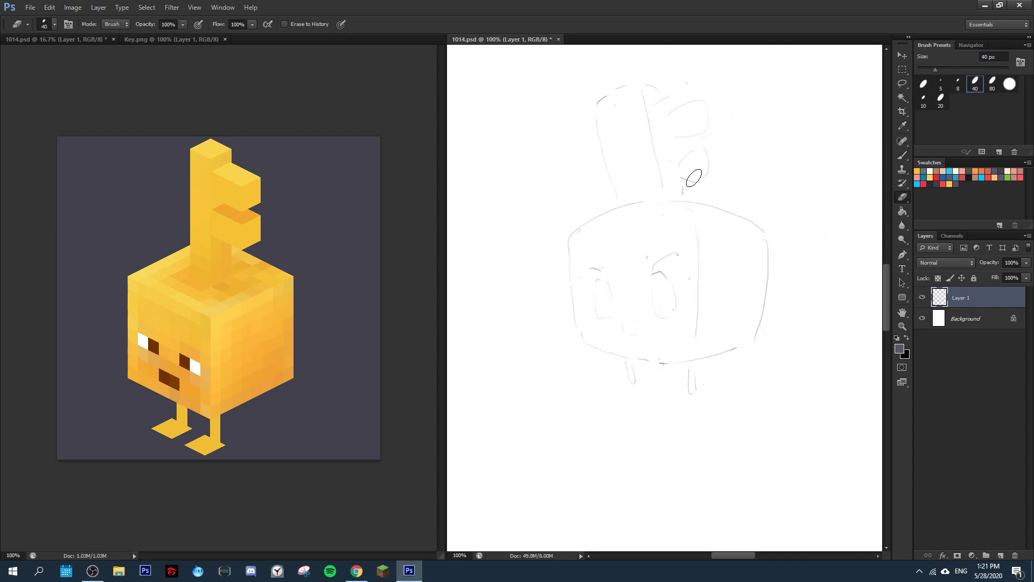
left_click_drag(693, 168, 670, 180)
key("b")
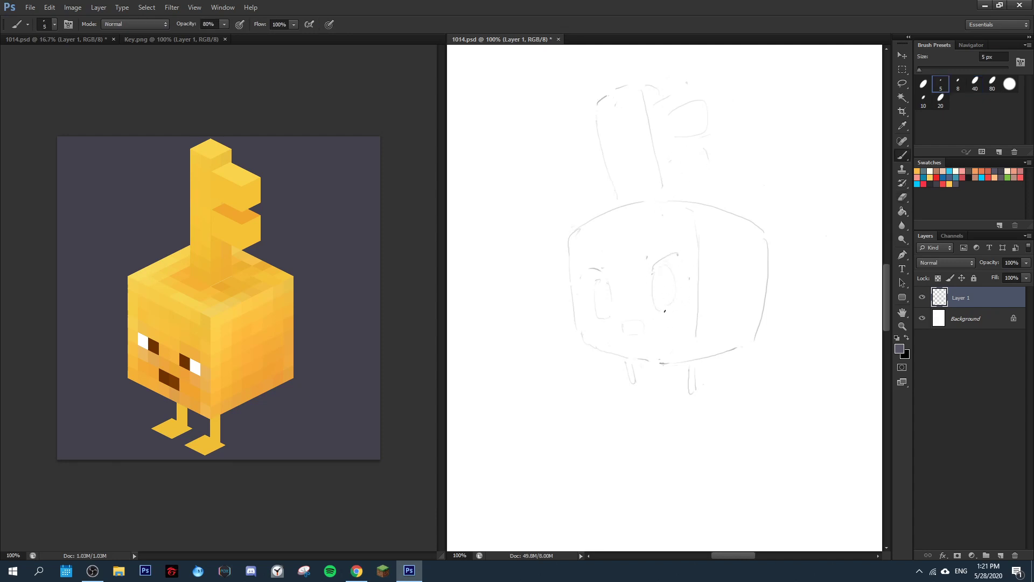
Undo the last strokes, erase the small mouth, and redraw it as a wider rounded shape.
key("ctrl+alt+z")
key("e")
left_click_drag(639, 325, 624, 330)
key("b")
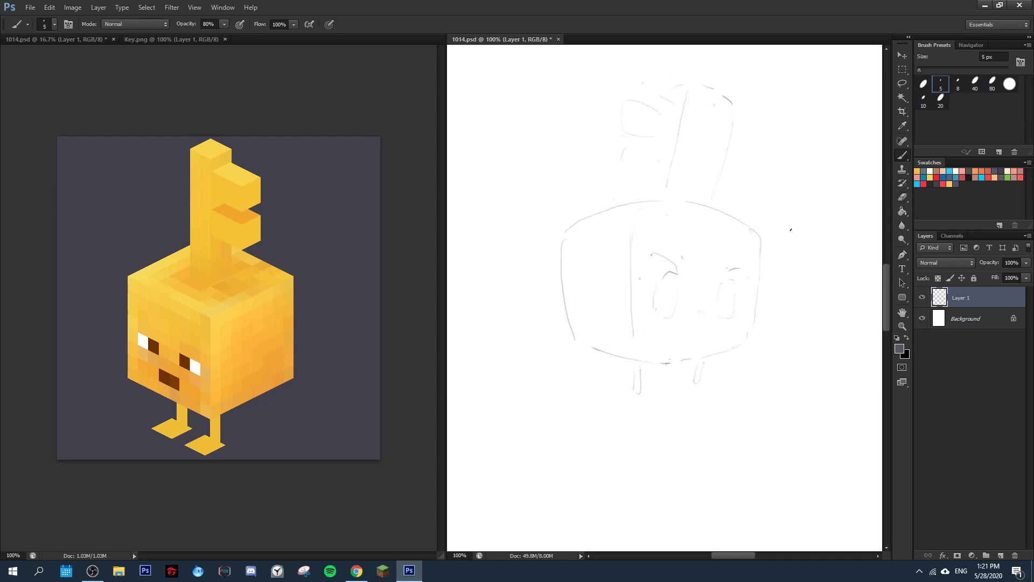
key("e")
key("b")
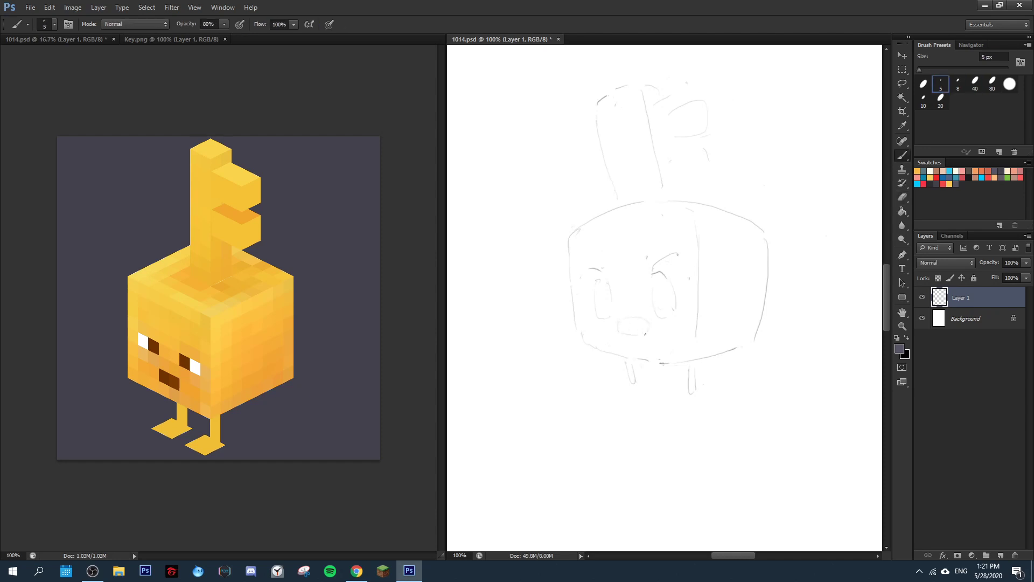
Erase the remaining tooth marks beside the key shaft, and draw two new rounded teeth.
key("e")
mouse_move(679, 139)
left_mouse_down()
mouse_move(713, 141)
mouse_move(693, 147)
mouse_move(717, 152)
mouse_move(686, 108)
left_mouse_up()
key("b")
key("e")
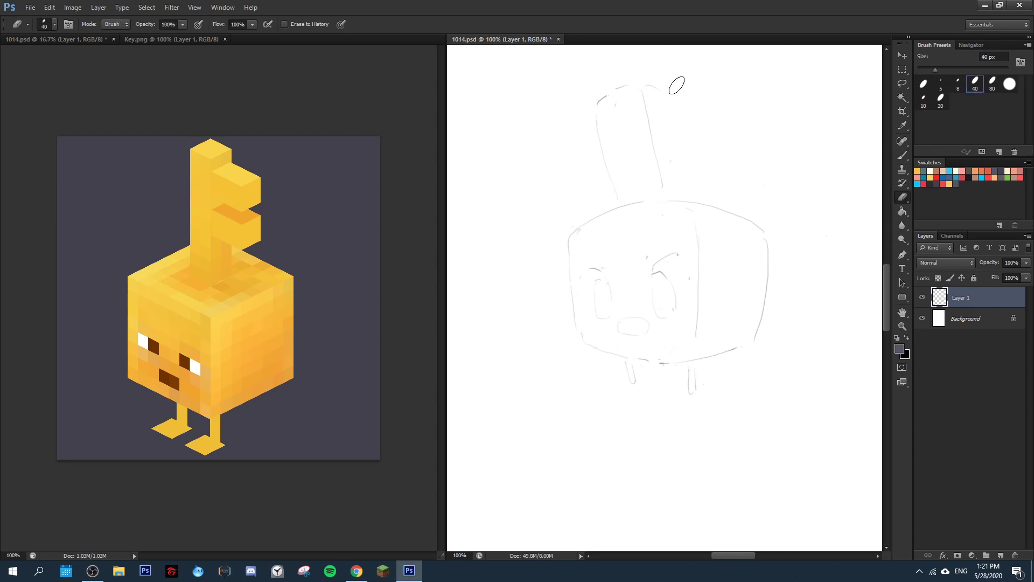
key("b")
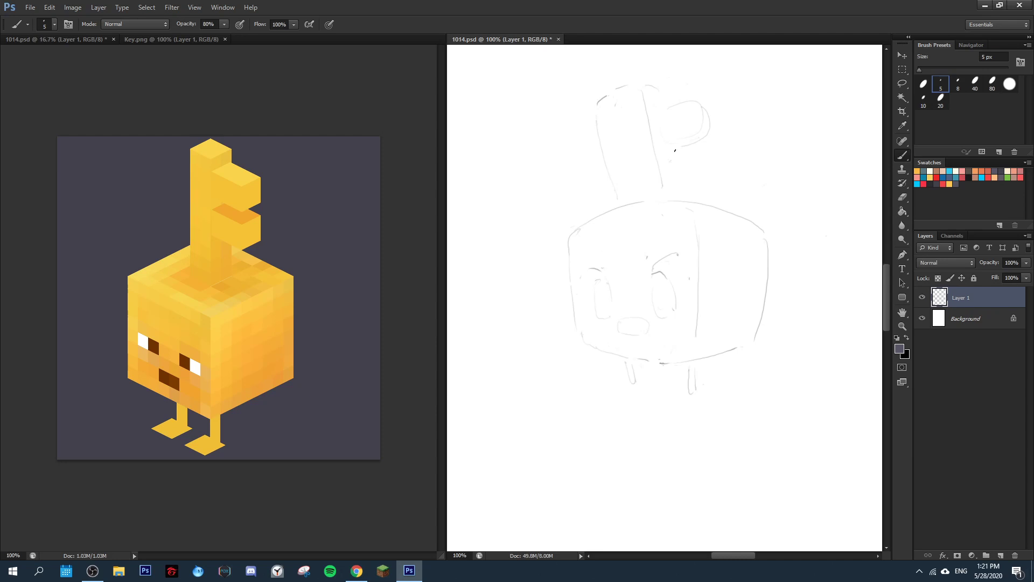
key("e")
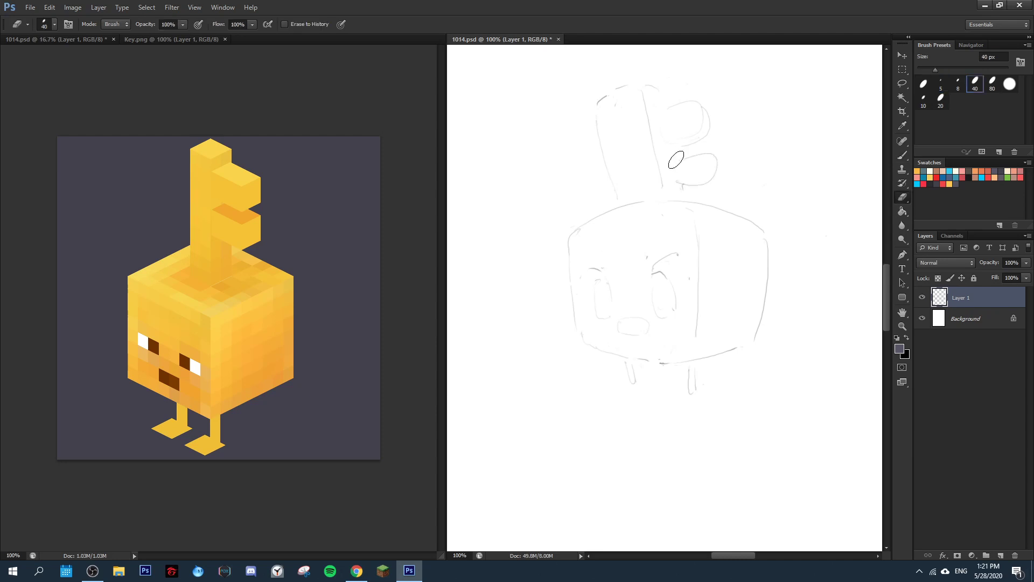
Clean up the inner end of the lower tooth, and add short connecting strokes beneath both teeth.
left_click_drag(677, 160, 676, 157)
key("b")
left_click_drag(683, 145, 674, 153)
key("e")
left_click_drag(685, 192, 683, 189)
key("b")
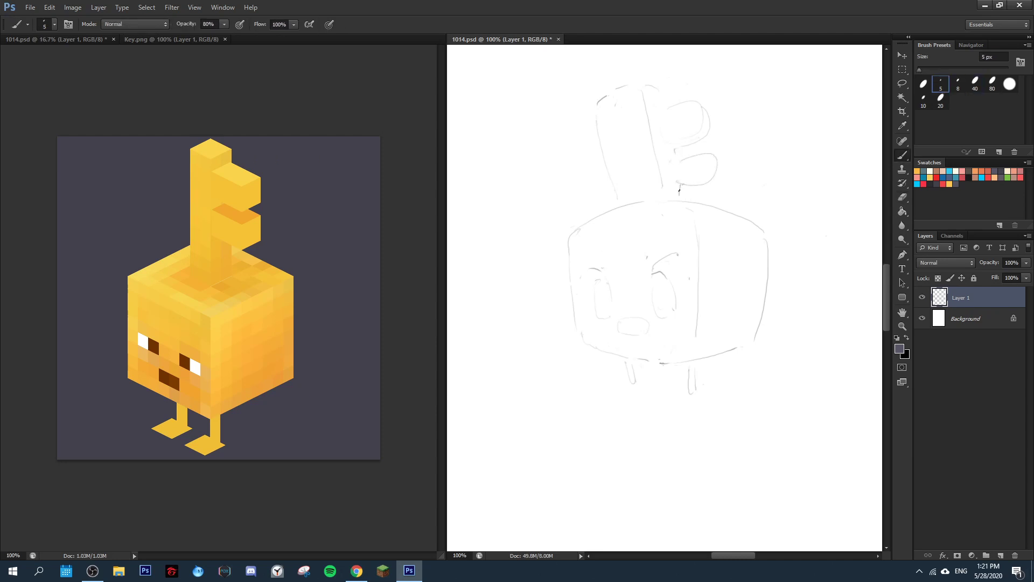
Erase and redraw the key shaft's outer edge, and round off the top corners of the shaft.
key("e")
left_click_drag(598, 116, 607, 164)
key("b")
left_click_drag(604, 98, 601, 112)
key("e")
key("b")
left_click_drag(656, 96, 662, 102)
Erase the upper key tooth and redraw its rounded outline.
key("e")
mouse_move(697, 144)
left_mouse_down()
mouse_move(708, 123)
mouse_move(688, 105)
left_mouse_up()
key("b")
Redraw the mouth as a larger open shape lower on the face, and check it with the canvas mirrored.
key("e")
key("b")
key("e")
key("b")
left_click_drag(651, 330, 652, 343)
key("e")
key("b")
key("ctrl+shift+h")
key("ctrl+shift+h")
Erase the upper key tooth again and redraw it larger, with a stroke along its underside.
key("e")
left_click_drag(679, 123, 673, 134)
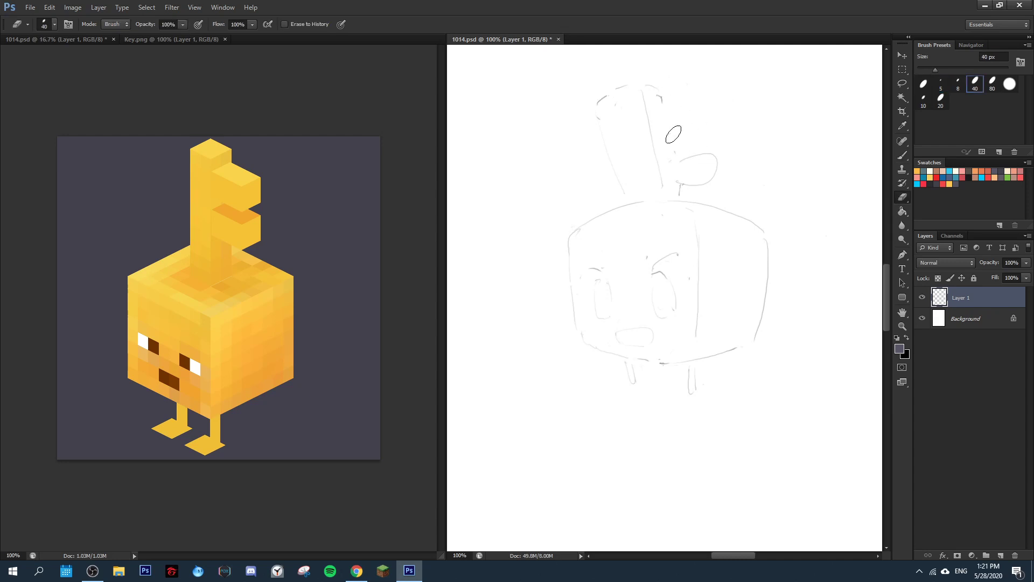
key("b")
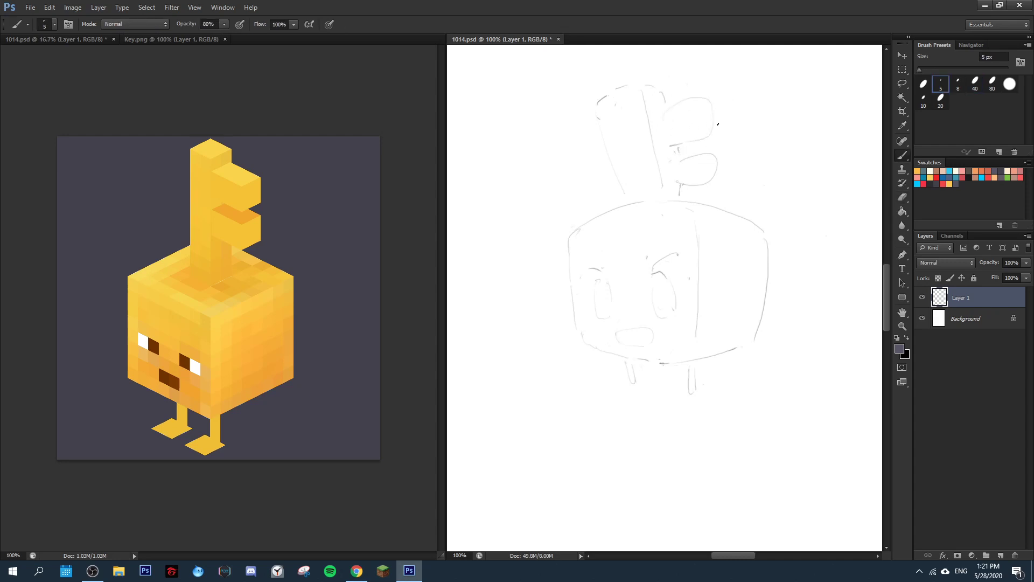
Clean up and refine the upper part of the key shaft's outer edge.
key("e")
left_click_drag(603, 112, 598, 128)
key("b")
key("e")
key("b")
Duplicate the sketch layer, Layer 1.
key("ctrl+minus")
key("ctrl+minus")
key("ctrl+minus")
key("ctrl+minus")
key("ctrl+minus")
key("ctrl+minus")
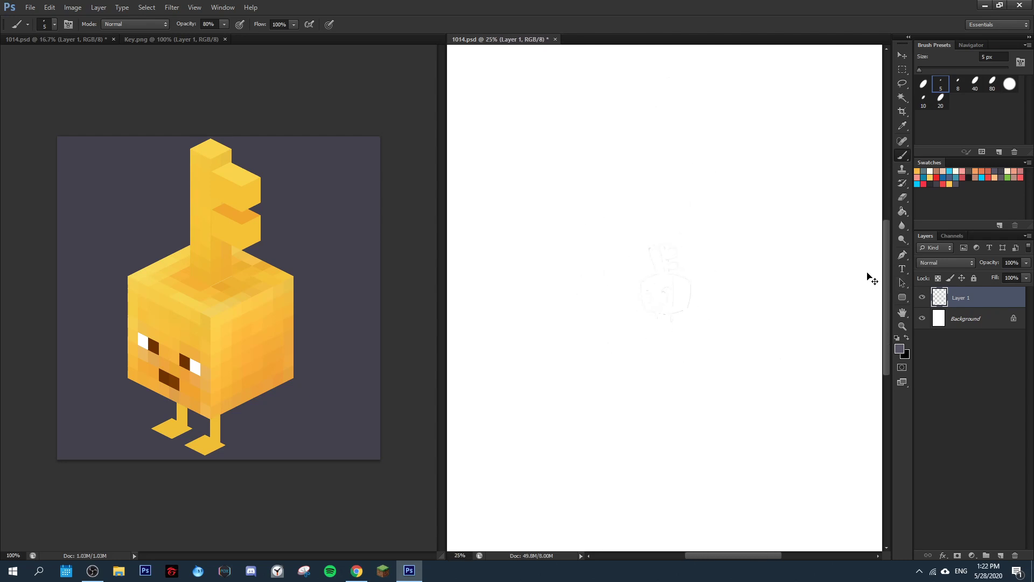
key("ctrl+j")
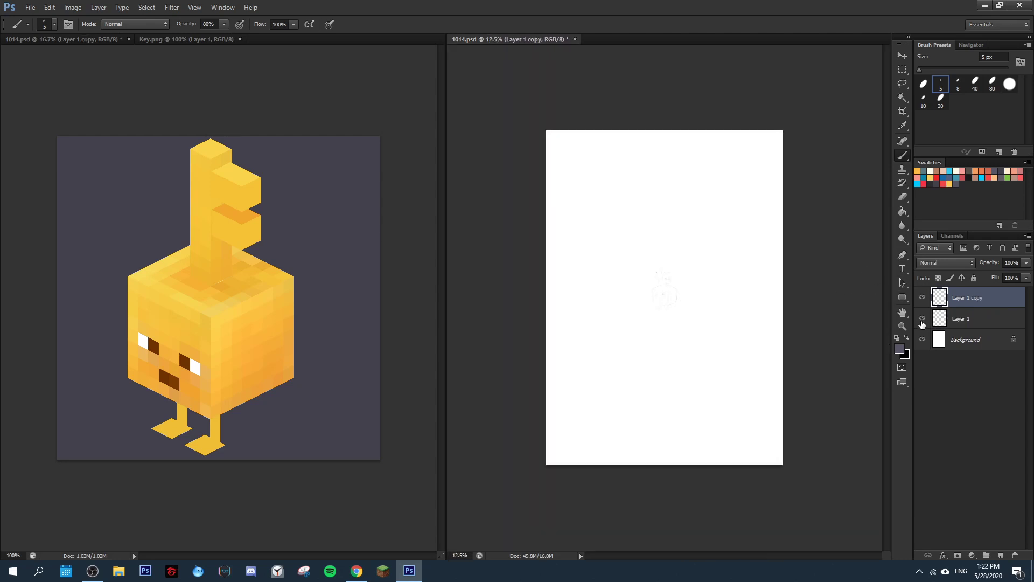
Hide Layer 1, and scale up and reposition the Layer 1 copy sketch so the character fills most of the page.
left_click(921, 318)
key("ctrl+t")
left_click_drag(652, 310, 534, 449)
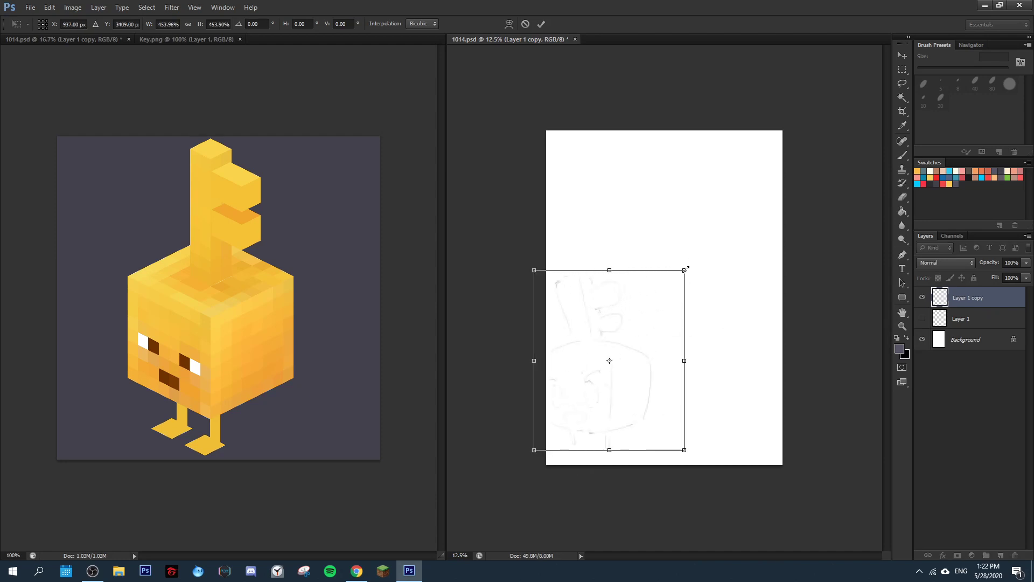
left_click_drag(685, 270, 745, 195)
mouse_move(677, 312)
left_mouse_down()
mouse_move(738, 246)
mouse_move(713, 286)
left_mouse_up()
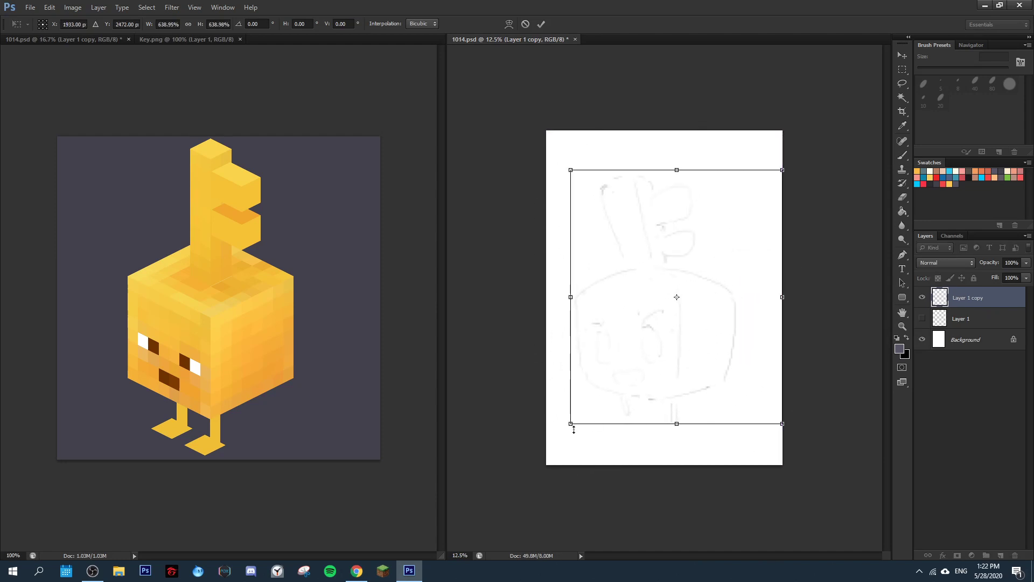
left_click_drag(572, 426, 547, 468)
mouse_move(703, 346)
left_mouse_down()
mouse_move(723, 329)
mouse_move(751, 328)
left_mouse_up()
key("Return")
key("Return")
key("ctrl+t")
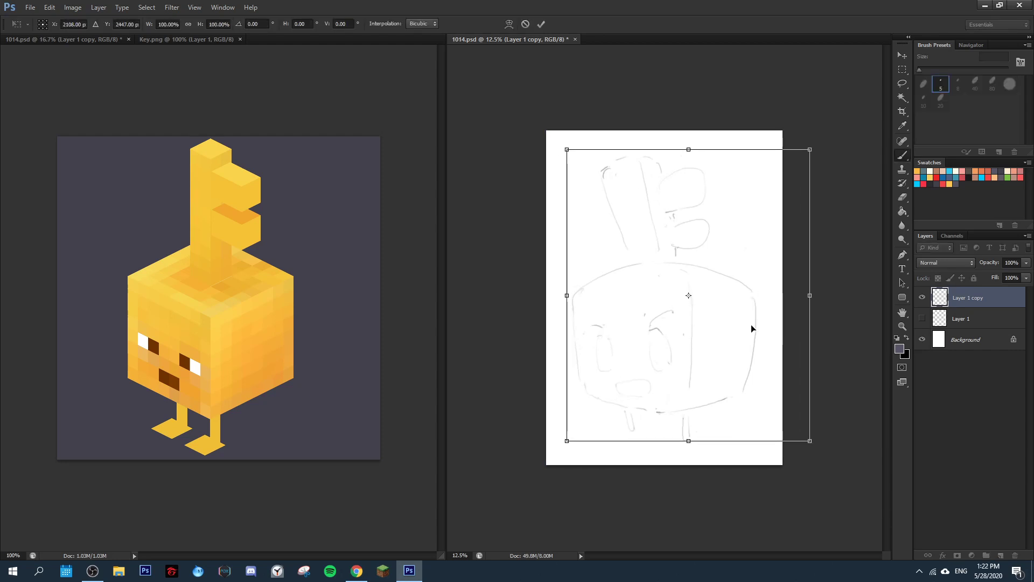
key("Return")
Enlarge the working view for inking and show the whole 1014.psd drawing beside it instead of Key.png.
key("ctrl+plus")
key("ctrl+plus")
key("ctrl+plus")
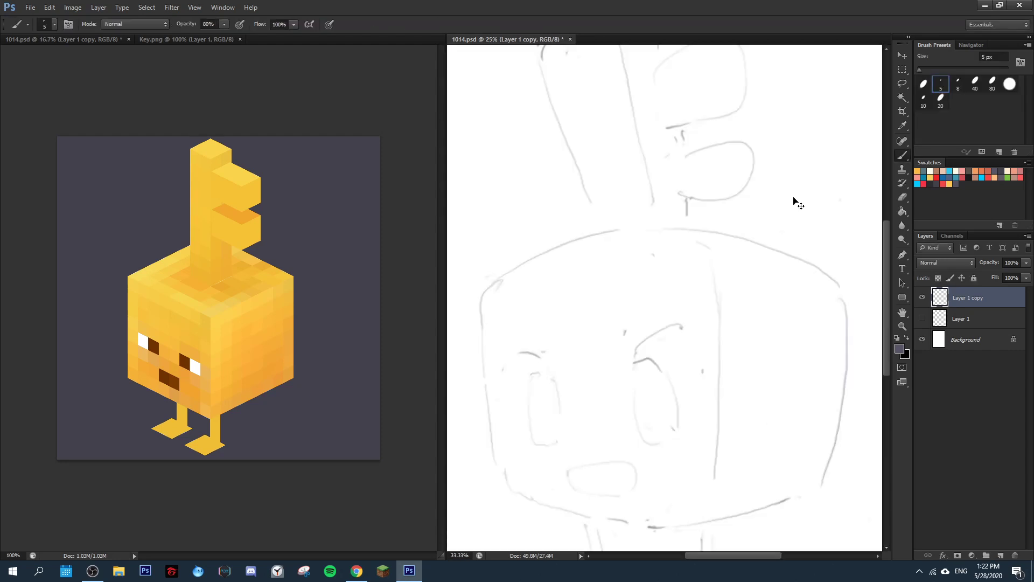
left_click(98, 42)
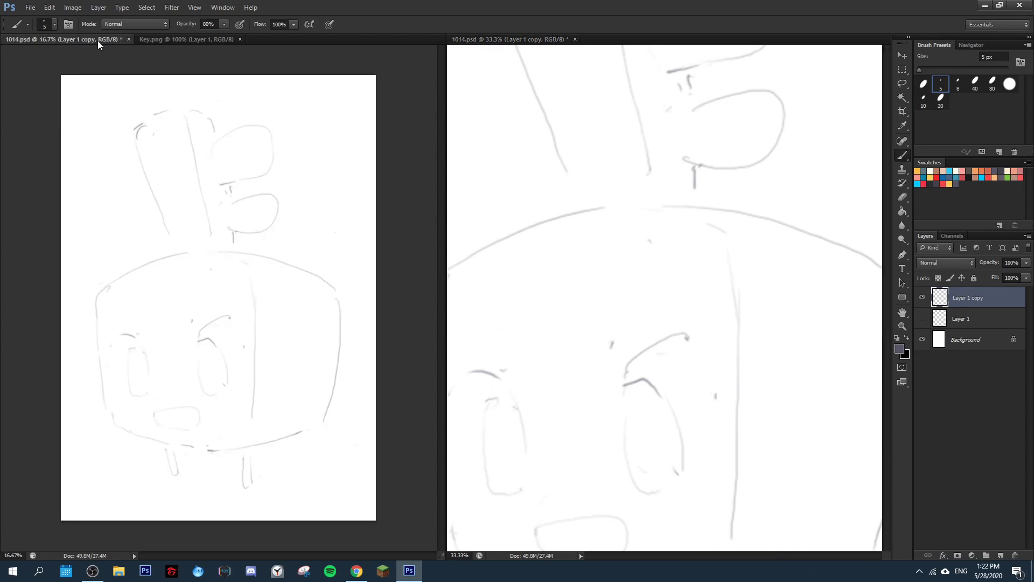
left_click(745, 179)
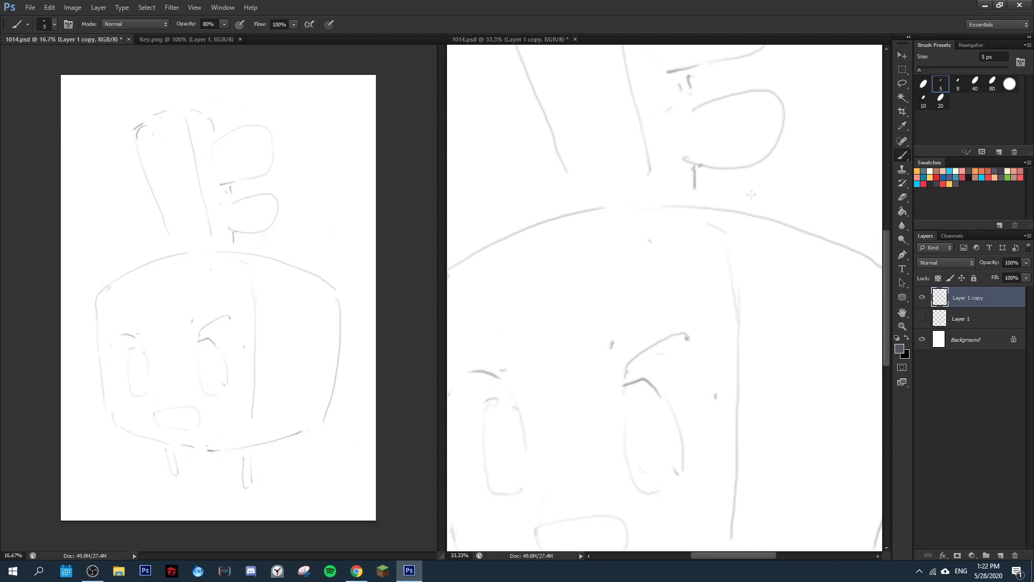
Pick the dark grey swatch and the 40 px brush preset, and try a dark stroke around the key shaft's upper outer corner.
left_click(1003, 171)
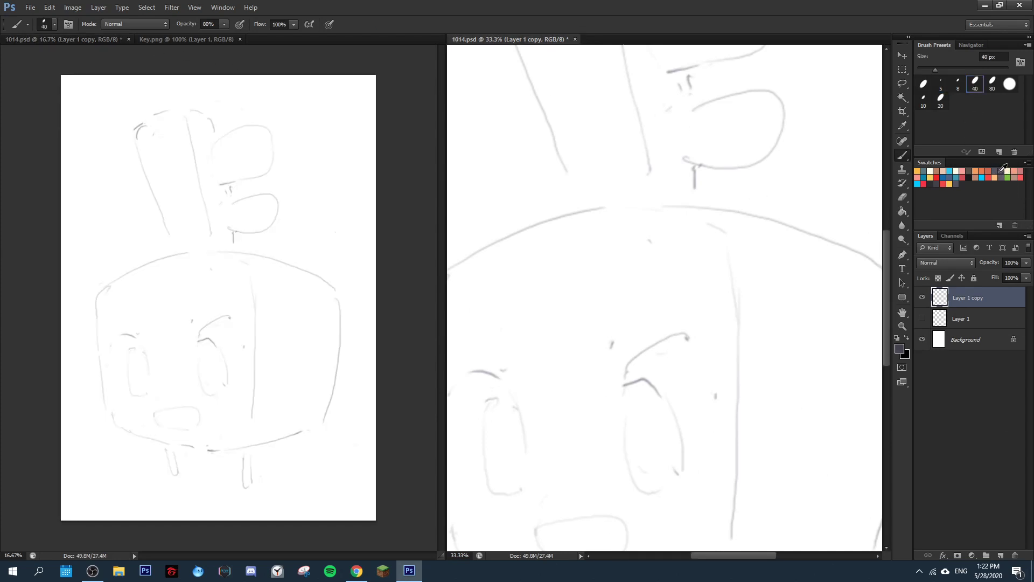
key("e")
left_click(991, 85)
key("b")
left_click_drag(593, 176, 655, 496)
left_click_drag(591, 320, 561, 211)
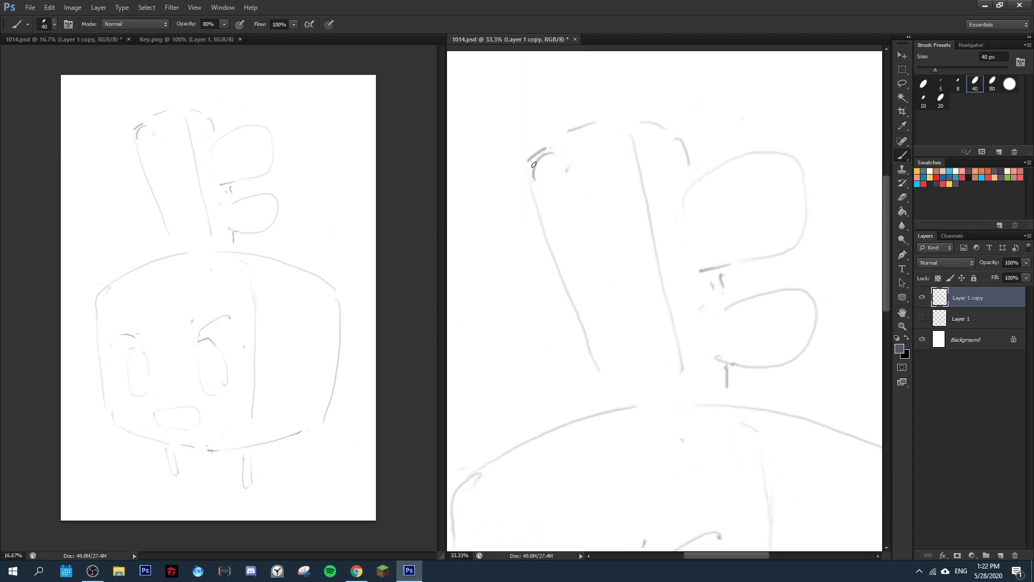
mouse_move(542, 152)
left_mouse_down()
mouse_move(534, 200)
mouse_move(529, 172)
mouse_move(539, 213)
left_mouse_up()
Choose the 80 px brush preset and erase the dark trial stroke at the key shaft's upper corner.
key("ctrl+plus")
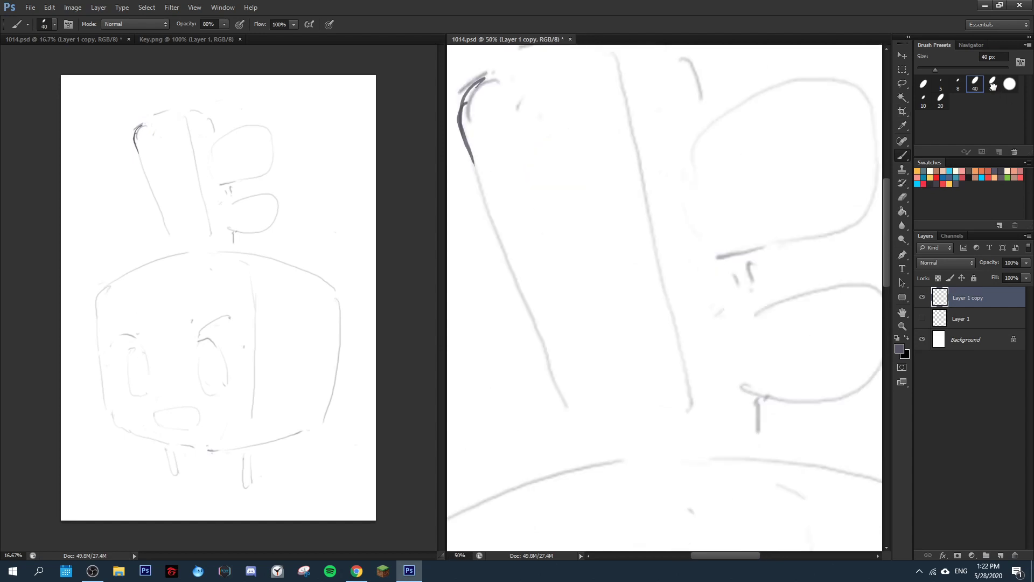
left_click(992, 83)
key("e")
mouse_move(514, 121)
left_mouse_down()
mouse_move(489, 153)
mouse_move(510, 200)
mouse_move(494, 146)
mouse_move(499, 138)
mouse_move(499, 153)
mouse_move(513, 122)
mouse_move(510, 141)
mouse_move(491, 141)
mouse_move(496, 120)
left_mouse_up()
key("b")
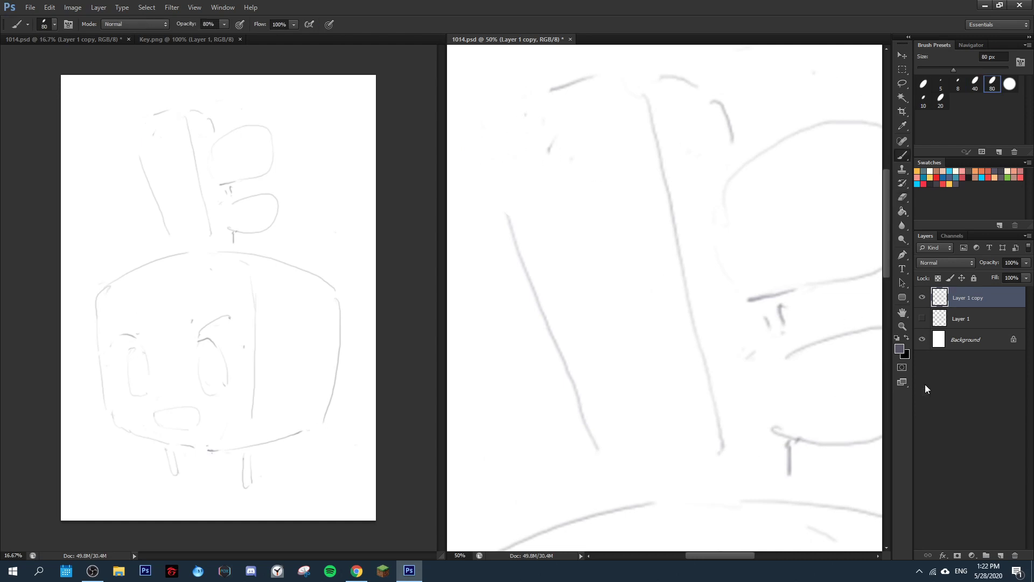
Add a new layer and ink the key shaft's outer edge, rounded top and inner dividing line with a 60 px brush.
left_click(999, 554)
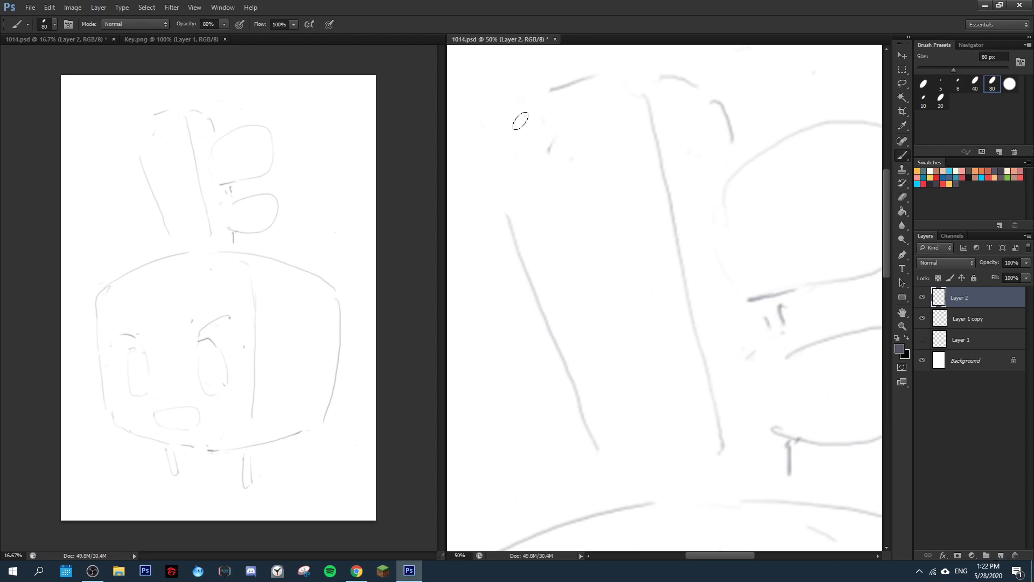
key("bracketleft")
mouse_move(519, 104)
left_mouse_down()
mouse_move(493, 153)
mouse_move(501, 203)
mouse_move(614, 504)
left_mouse_up()
mouse_move(545, 103)
left_mouse_down()
mouse_move(522, 119)
mouse_move(593, 99)
mouse_move(680, 100)
mouse_move(723, 143)
mouse_move(729, 180)
left_mouse_up()
left_click_drag(645, 156, 603, 116)
left_click_drag(572, 66, 593, 84)
left_click_drag(592, 93, 623, 209)
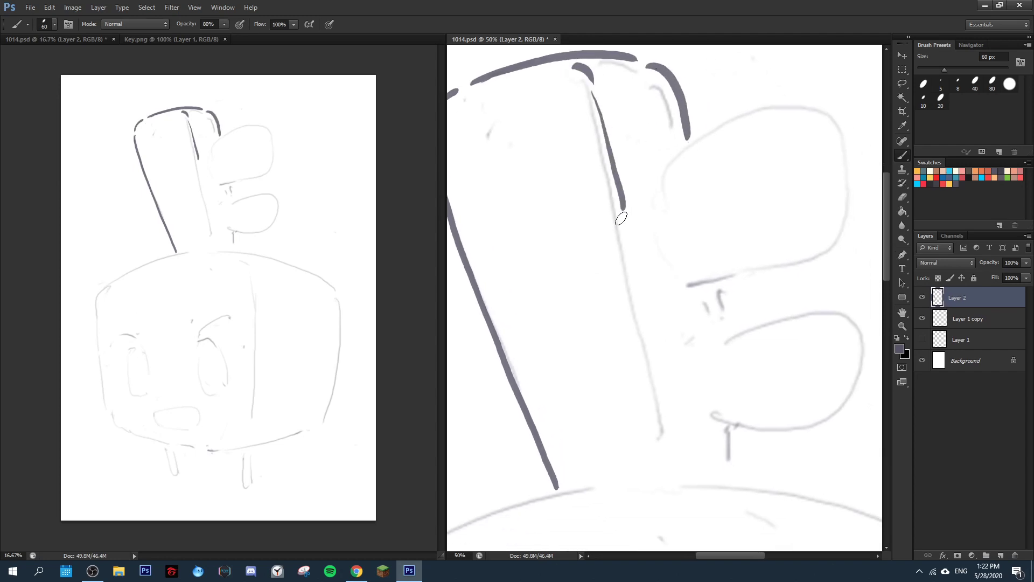
left_click_drag(628, 249, 662, 455)
Ink the rounded outline of the upper key tooth, erasing and redrawing its underside.
mouse_move(667, 179)
left_mouse_down()
mouse_move(587, 193)
mouse_move(617, 152)
mouse_move(764, 141)
mouse_move(771, 231)
left_mouse_up()
mouse_move(606, 288)
left_mouse_down()
mouse_move(692, 280)
mouse_move(745, 257)
mouse_move(762, 223)
left_mouse_up()
key("e")
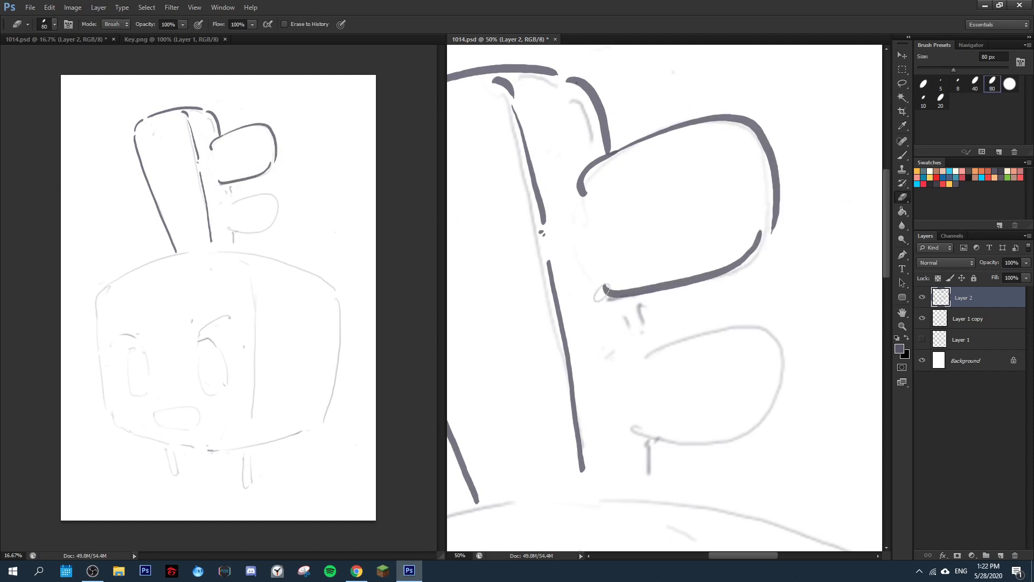
mouse_move(606, 291)
left_mouse_down()
mouse_move(721, 278)
mouse_move(764, 230)
mouse_move(669, 281)
mouse_move(775, 232)
left_mouse_up()
key("b")
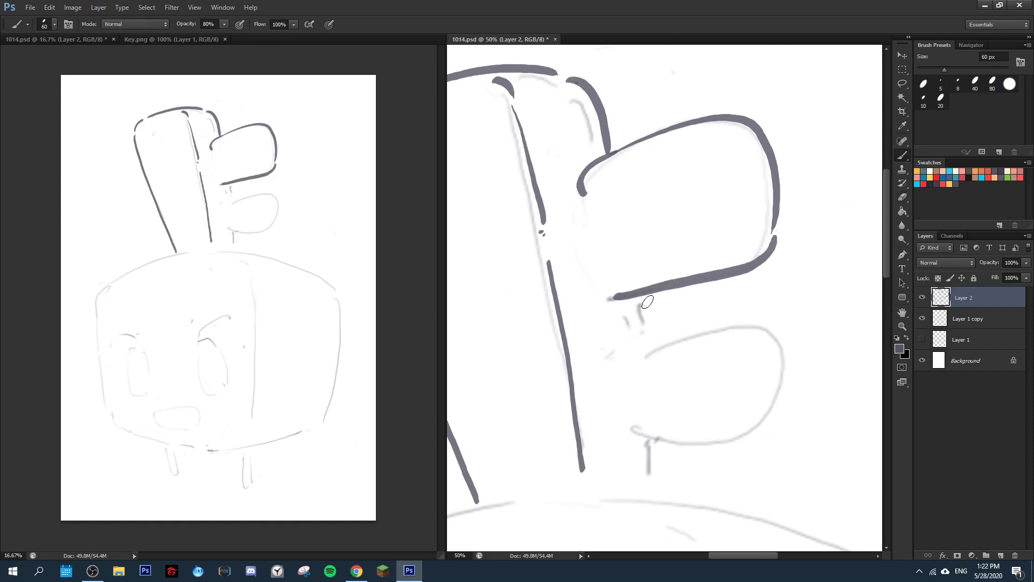
Ink the lower key tooth and the short shaft edges below both teeth, filling the small shadows where they meet.
mouse_move(644, 295)
left_mouse_down()
mouse_move(652, 339)
mouse_move(643, 302)
left_mouse_up()
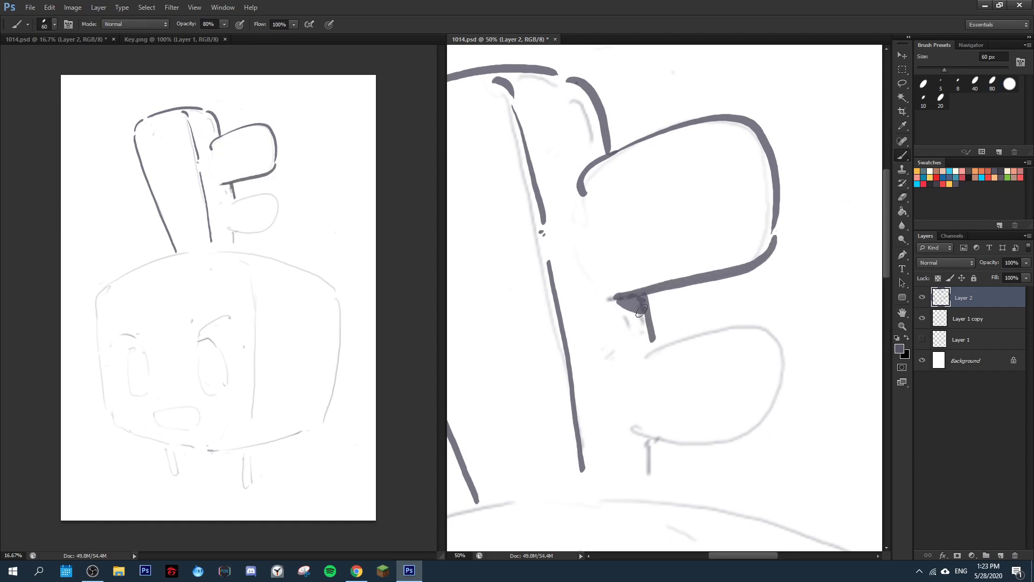
mouse_move(651, 353)
left_mouse_down()
mouse_move(636, 240)
mouse_move(752, 219)
mouse_move(658, 318)
mouse_move(606, 289)
mouse_move(644, 377)
left_mouse_up()
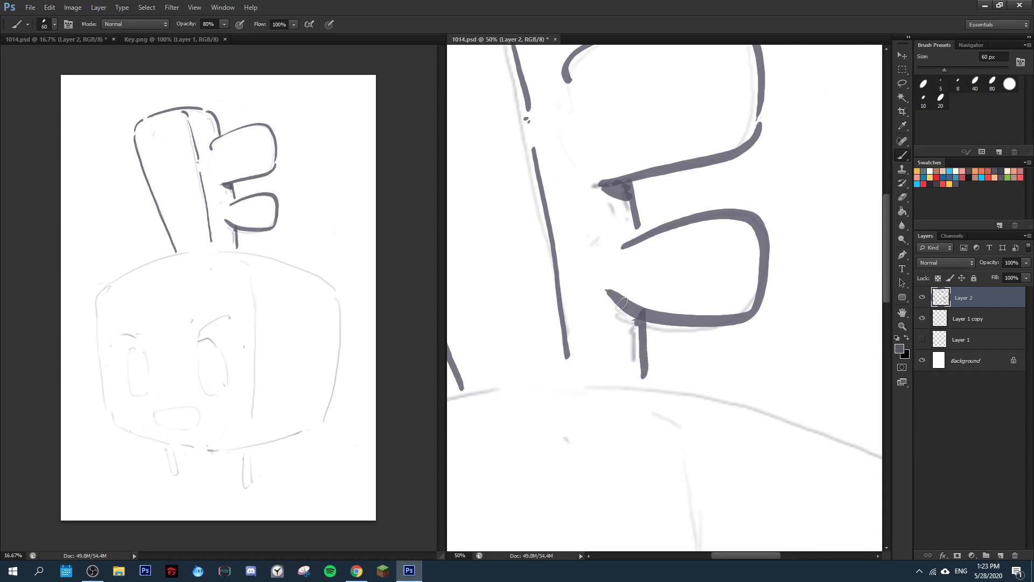
left_click_drag(620, 299, 641, 330)
Ink the curved upper-left edge of the head from the key shaft's base to the side corner.
left_click_drag(685, 251, 834, 191)
left_click(623, 279)
mouse_move(649, 327)
left_mouse_down()
mouse_move(707, 219)
mouse_move(803, 103)
mouse_move(665, 141)
mouse_move(548, 219)
mouse_move(525, 296)
left_mouse_up()
left_click_drag(539, 374, 534, 129)
mouse_move(520, 70)
left_mouse_down()
mouse_move(555, 316)
mouse_move(587, 379)
mouse_move(721, 420)
left_mouse_up()
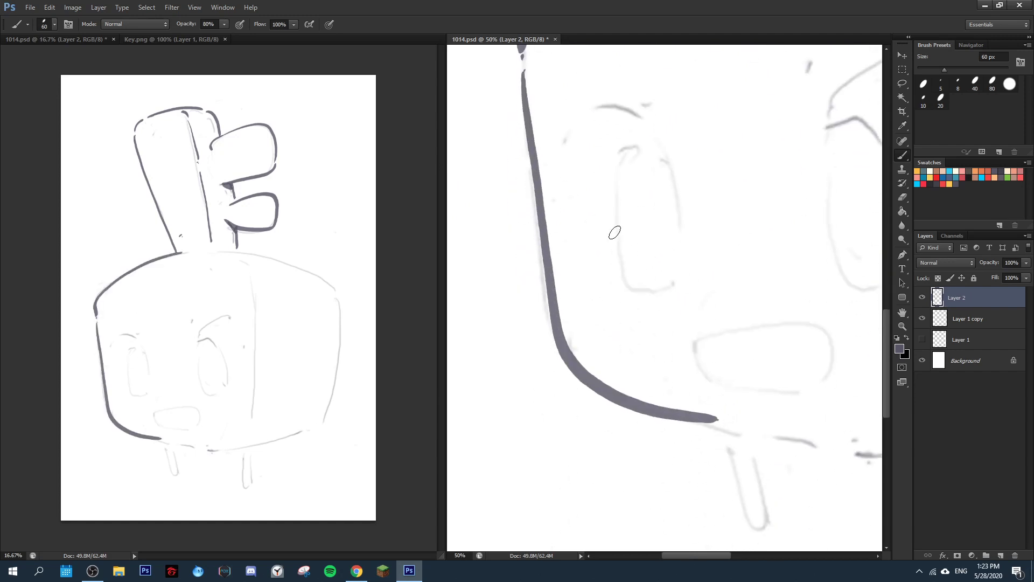
key("ctrl+z")
mouse_move(523, 95)
left_mouse_down()
mouse_move(544, 286)
mouse_move(569, 358)
mouse_move(654, 406)
mouse_move(737, 431)
left_mouse_up()
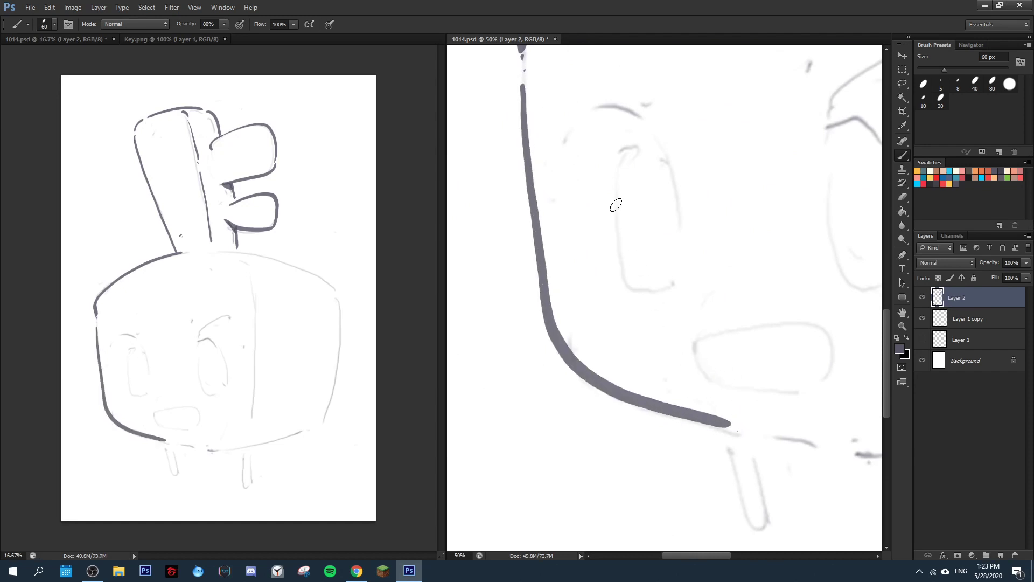
key("ctrl+z")
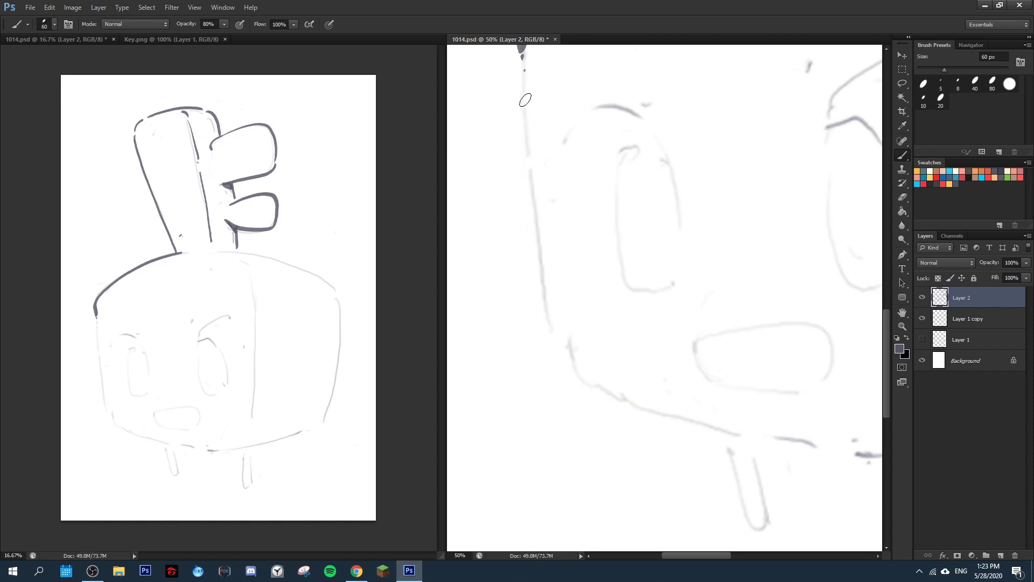
mouse_move(523, 95)
left_mouse_down()
mouse_move(534, 269)
mouse_move(561, 353)
mouse_move(643, 402)
mouse_move(730, 433)
mouse_move(642, 283)
left_mouse_up()
left_click(727, 430)
mouse_move(635, 236)
left_mouse_down()
mouse_move(690, 365)
mouse_move(701, 364)
left_mouse_up()
key("ctrl+z")
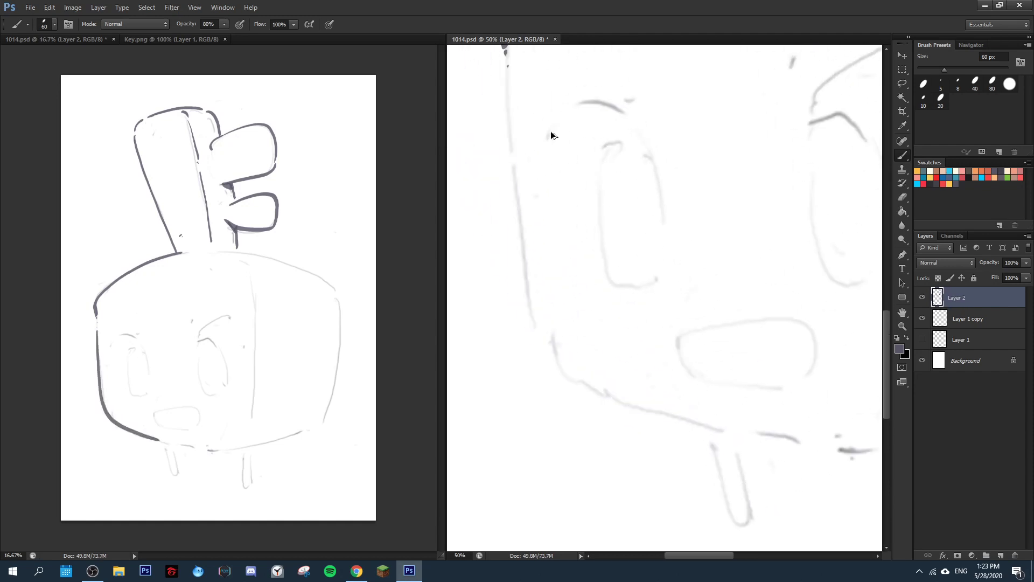
Ink the head's left side and rounded lower-left corner in one continuous stroke, and rotate the canvas for the bottom edge.
mouse_move(507, 86)
left_mouse_down()
mouse_move(522, 294)
mouse_move(546, 387)
mouse_move(584, 424)
mouse_move(690, 433)
left_mouse_up()
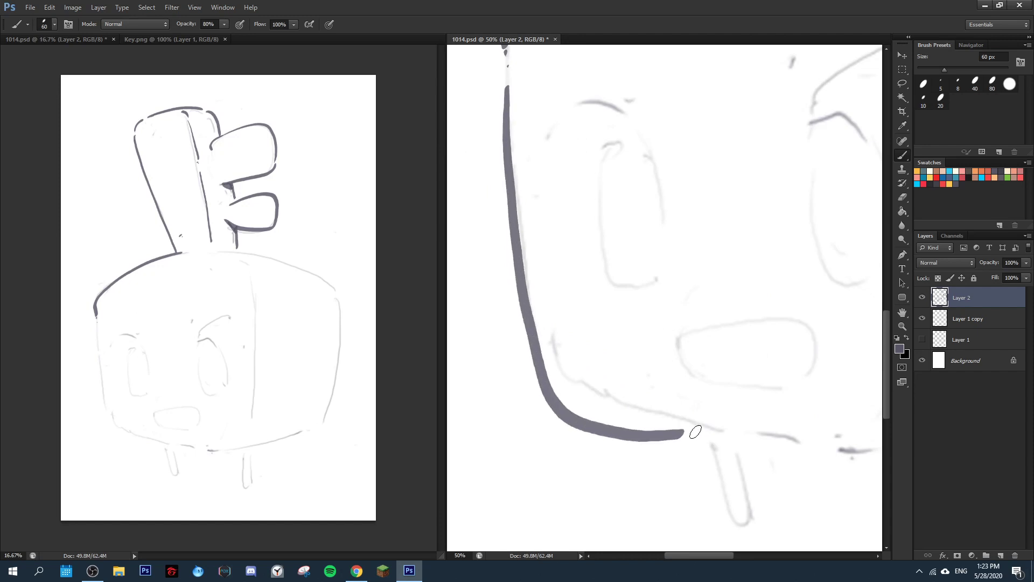
scroll(695, 418, "down", 3)
left_click_drag(691, 323, 593, 336)
key("r")
mouse_move(584, 196)
left_mouse_down()
mouse_move(605, 183)
mouse_move(721, 189)
left_mouse_up()
left_click_drag(663, 224, 616, 132)
key("b")
mouse_move(550, 166)
left_mouse_down()
mouse_move(551, 222)
mouse_move(614, 414)
left_mouse_up()
left_click(633, 431)
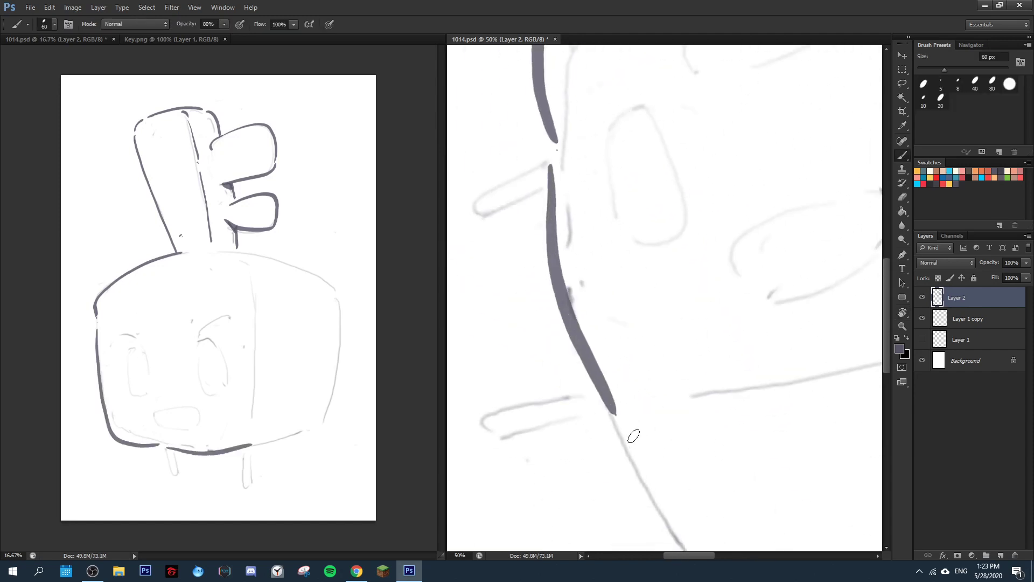
key("ctrl+z")
Erase the inner side of the head's lower-left corner stroke to thin and taper its end.
left_click_drag(562, 108, 572, 207)
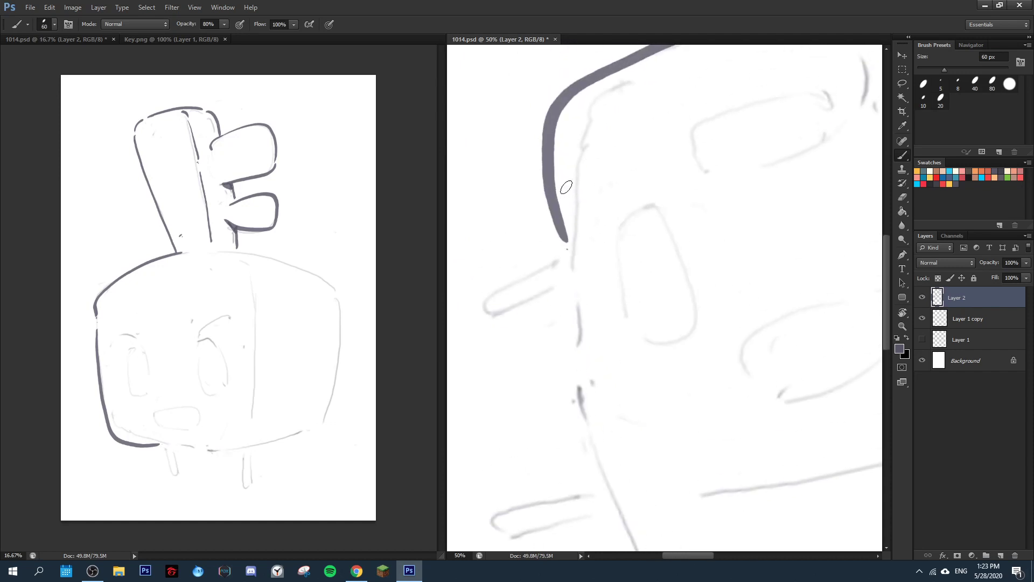
key("e")
left_click_drag(561, 123, 568, 248)
left_click_drag(559, 122, 554, 216)
left_click_drag(558, 121, 559, 262)
key("b")
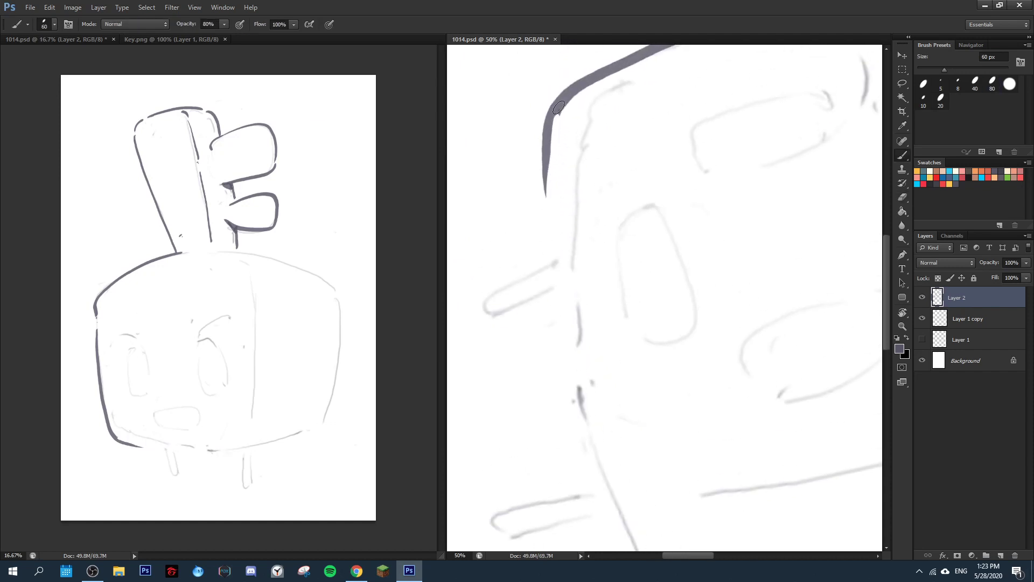
Ink the head's bottom edge onward from the lower-left corner and trim the corner's outer side with the eraser.
mouse_move(560, 111)
left_mouse_down()
mouse_move(549, 290)
mouse_move(614, 492)
left_mouse_up()
left_click(625, 517)
key("e")
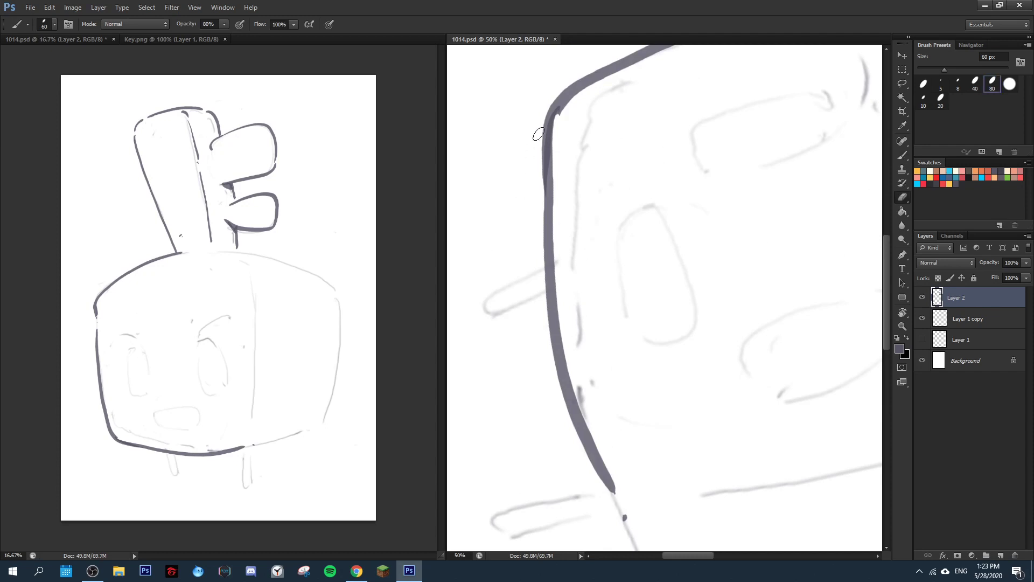
mouse_move(545, 109)
left_mouse_down()
mouse_move(535, 234)
mouse_move(546, 178)
left_mouse_up()
mouse_move(563, 93)
left_mouse_down()
mouse_move(540, 231)
mouse_move(549, 129)
mouse_move(545, 210)
left_mouse_up()
key("b")
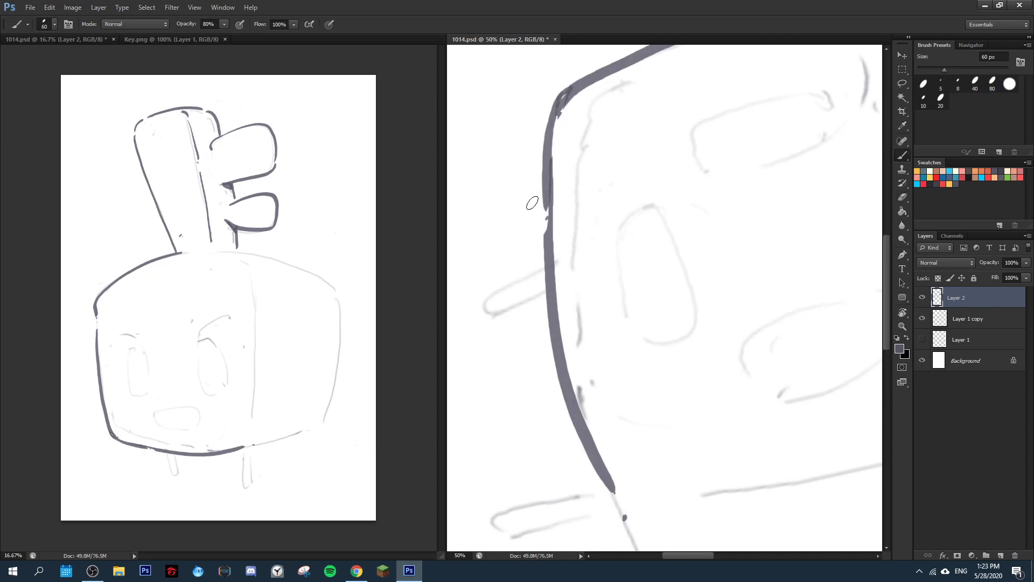
Erase the head's bottom edge stroke and redraw it from the trimmed corner toward the second leg.
key("e")
mouse_move(538, 232)
left_mouse_down()
mouse_move(571, 427)
mouse_move(549, 280)
mouse_move(625, 499)
left_mouse_up()
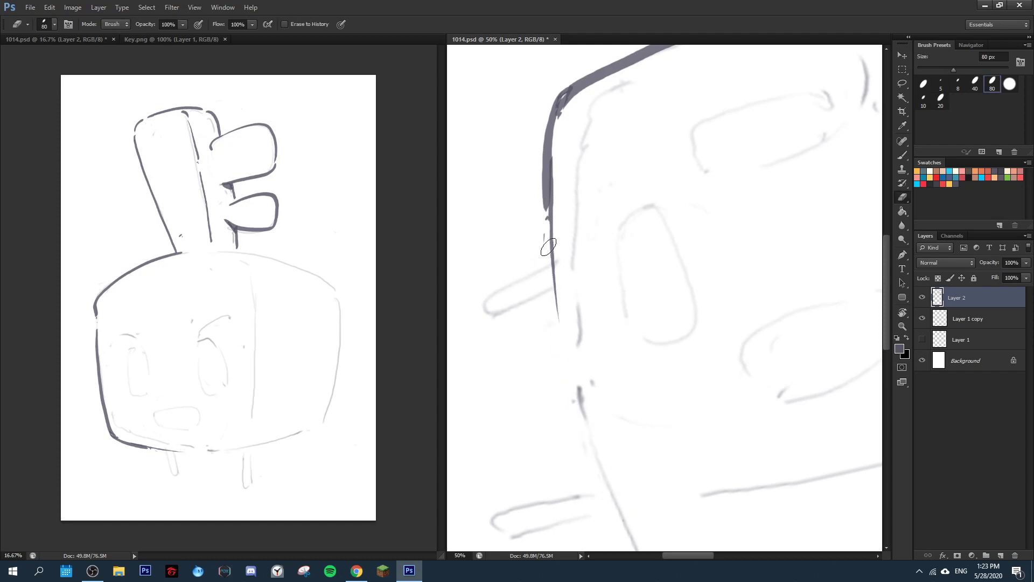
key("b")
left_click_drag(545, 211, 616, 493)
Turn the canvas back to nearly upright and ink the left leg with a dark shadow where it meets the head.
key("r")
left_click_drag(627, 164, 555, 308)
left_click_drag(555, 308, 561, 160)
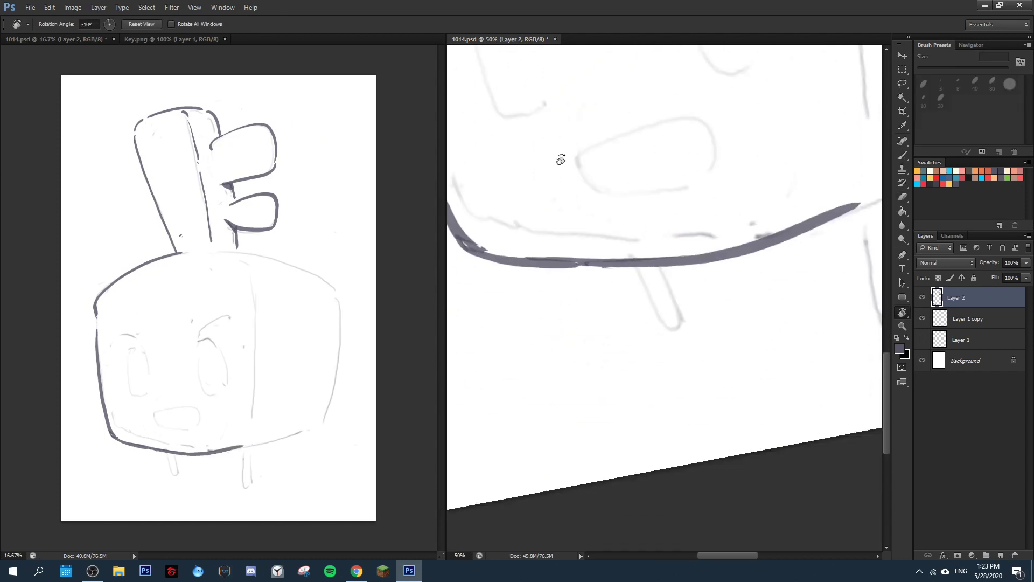
key("b")
left_click_drag(631, 269, 673, 336)
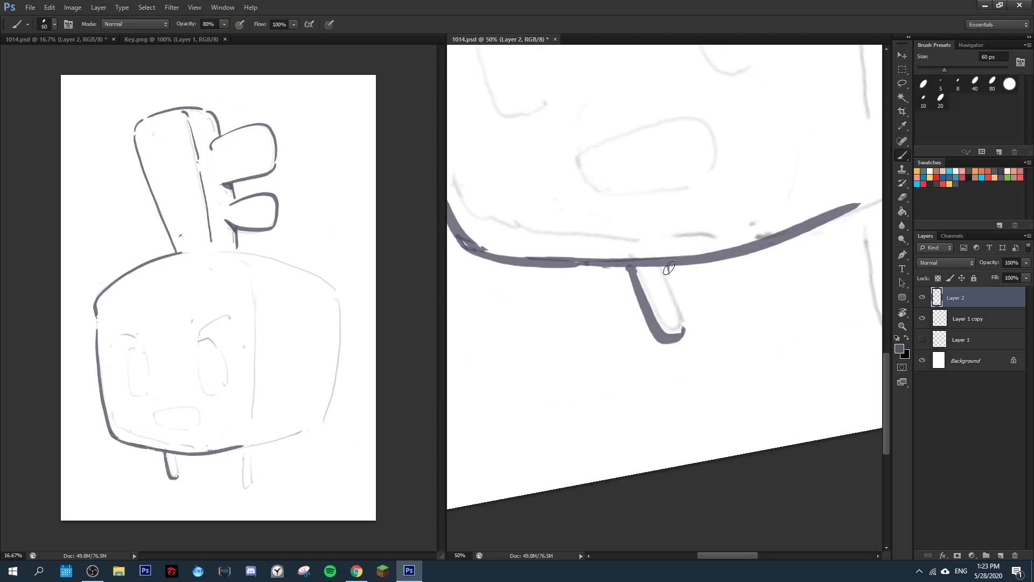
left_click_drag(668, 265, 685, 330)
left_click_drag(644, 271, 667, 273)
Ink the rest of the head's bottom edge up to the lower-right corner, and the head's curved right side.
left_click_drag(763, 277, 446, 344)
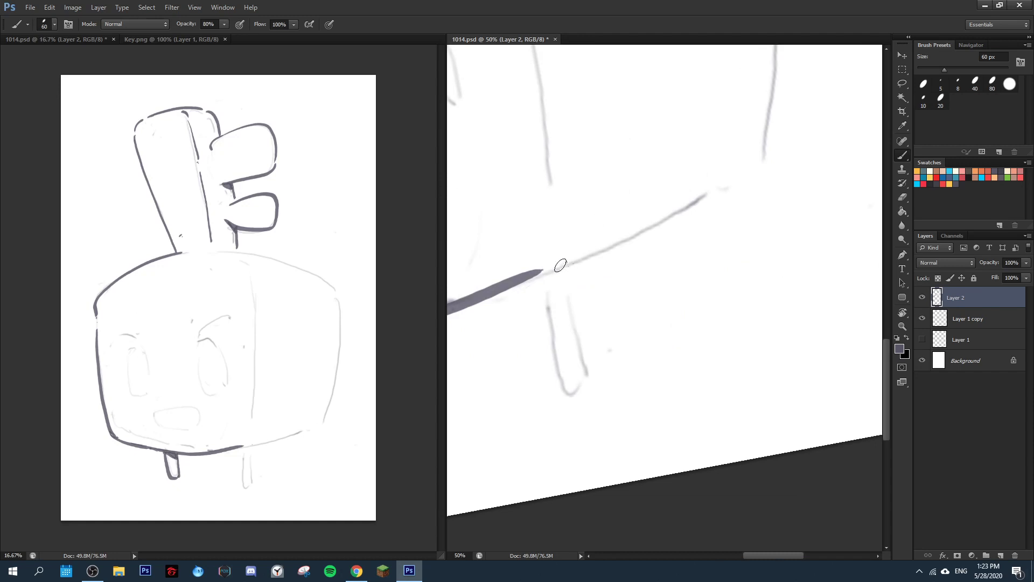
left_click_drag(560, 265, 706, 194)
scroll(709, 231, "up", 5)
scroll(709, 231, "right", 1)
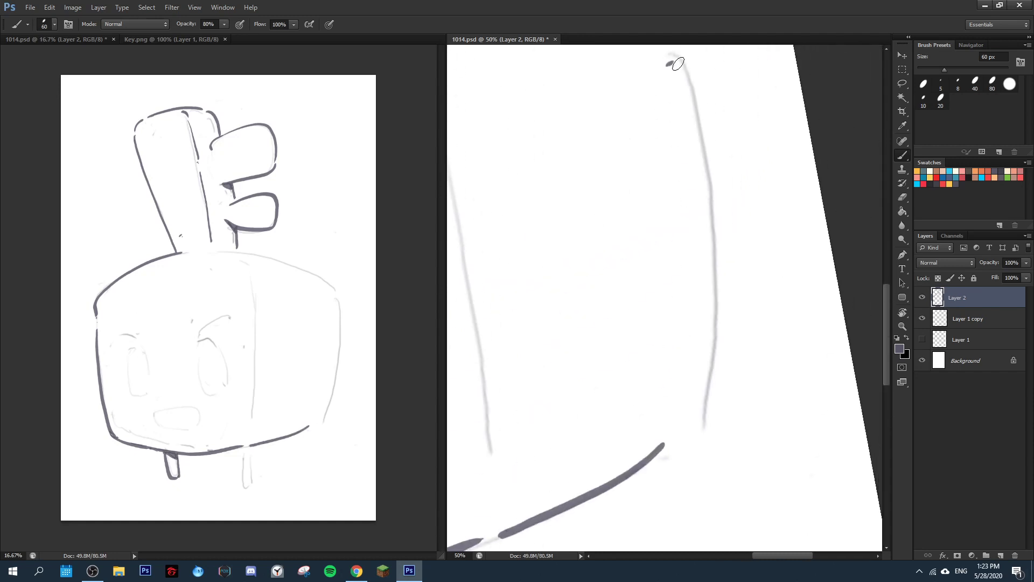
mouse_move(678, 64)
left_mouse_down()
mouse_move(709, 247)
mouse_move(681, 437)
left_mouse_up()
Ink the right leg, fill the shadow at its top, and erase the stroke overshoot at its rounded end.
scroll(700, 377, "down", 5)
scroll(700, 377, "left", 3)
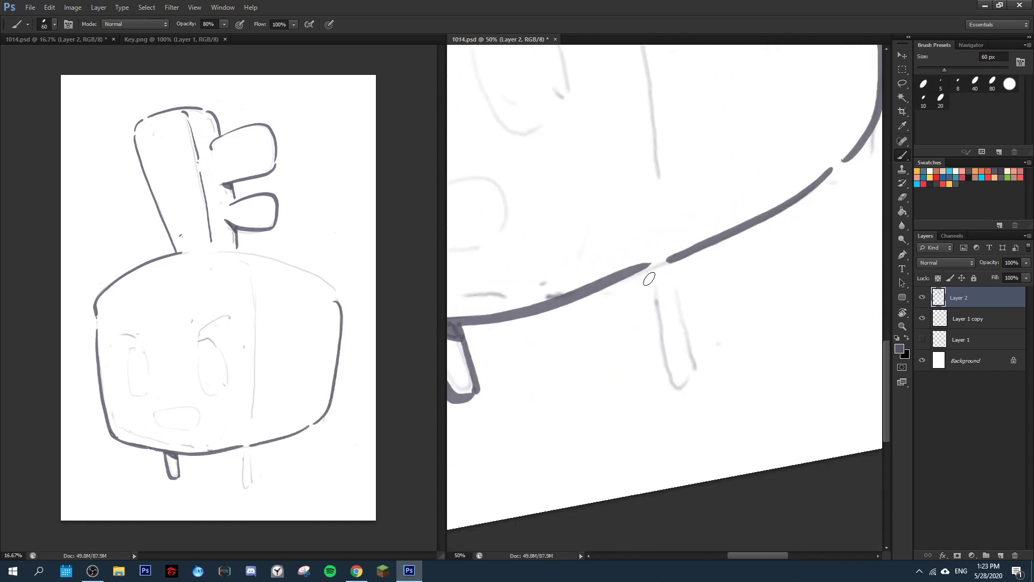
left_click_drag(646, 280, 695, 360)
left_click_drag(673, 265, 704, 389)
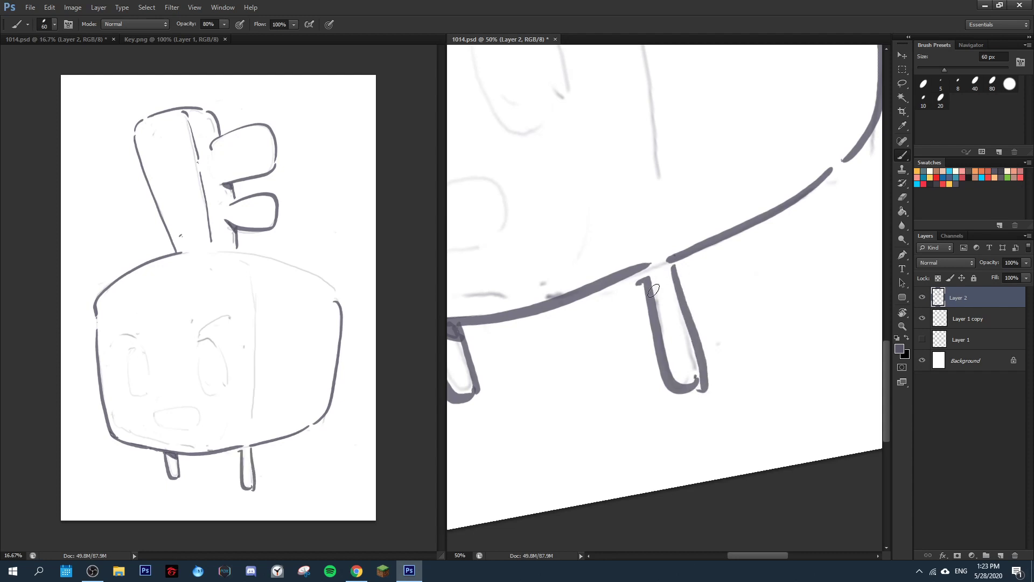
key("e")
key("b")
mouse_move(649, 283)
left_mouse_down()
mouse_move(662, 278)
mouse_move(660, 265)
mouse_move(648, 279)
mouse_move(671, 272)
left_mouse_up()
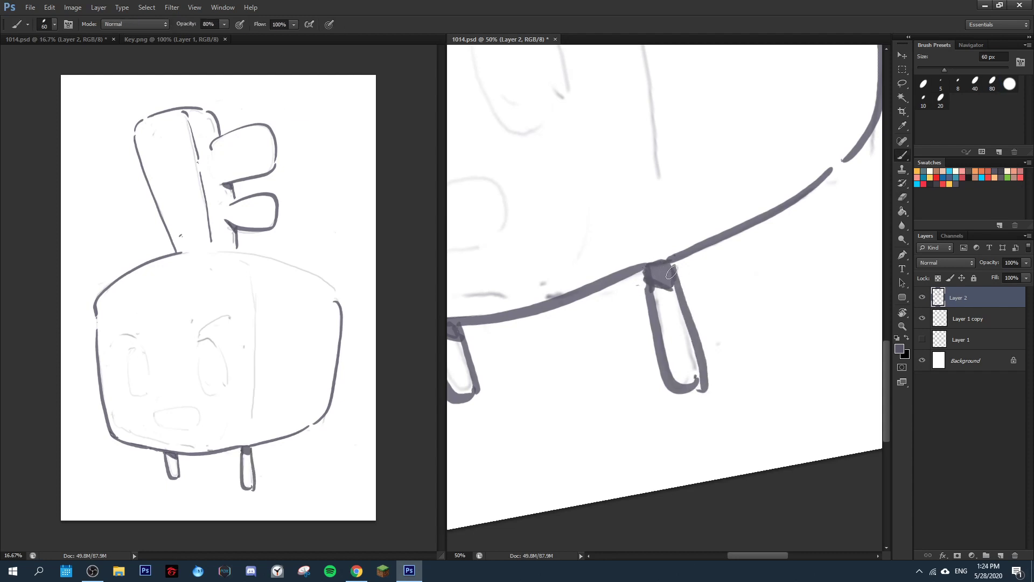
key("e")
left_click_drag(712, 380, 703, 381)
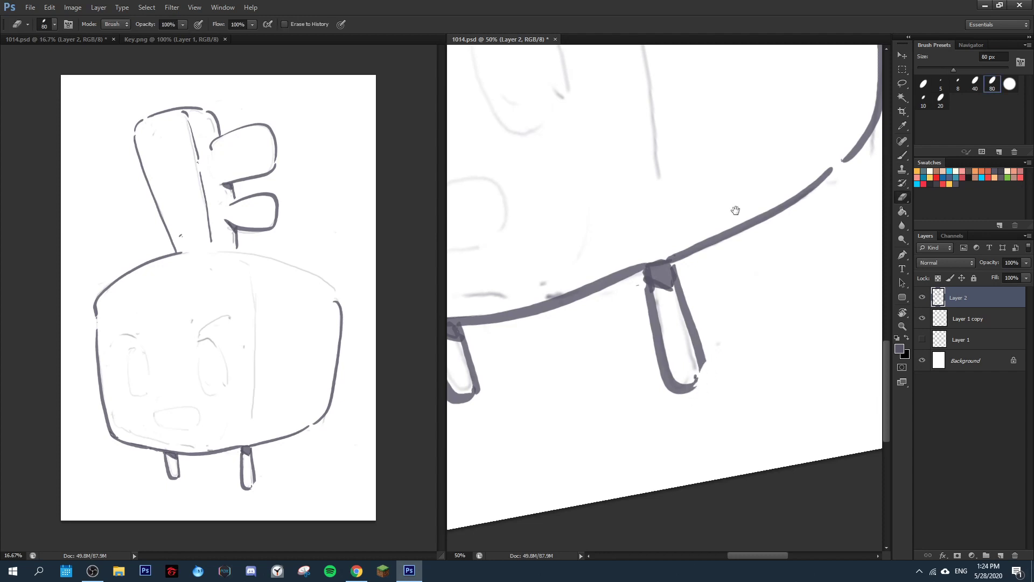
Turn the canvas sideways, thin the head's bottom edge between the legs with the eraser, and ink over it again.
left_click_drag(735, 211, 778, 286)
left_click_drag(757, 231, 791, 149)
key("r")
left_click_drag(669, 196, 711, 300)
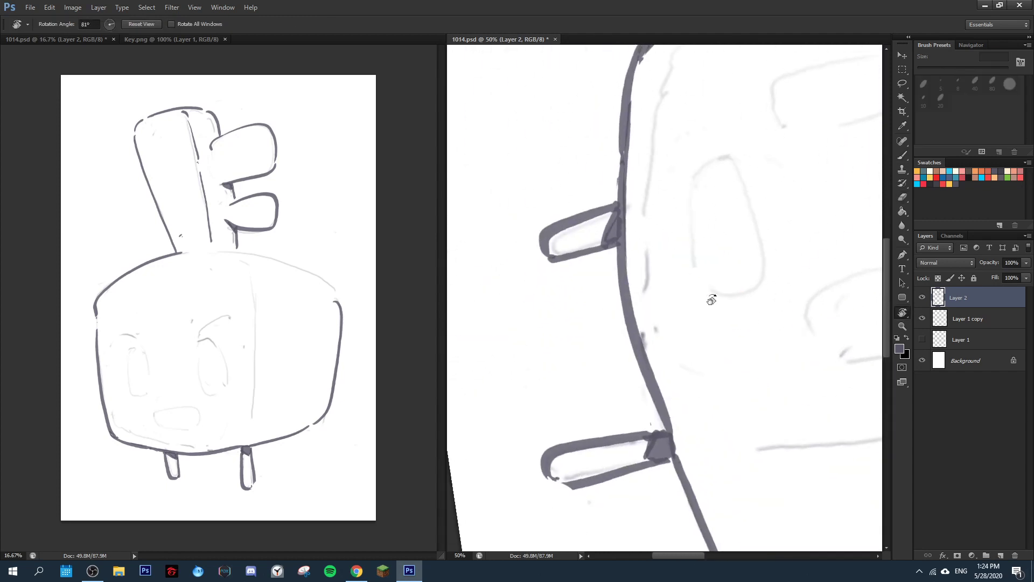
key("e")
left_click_drag(617, 261, 652, 401)
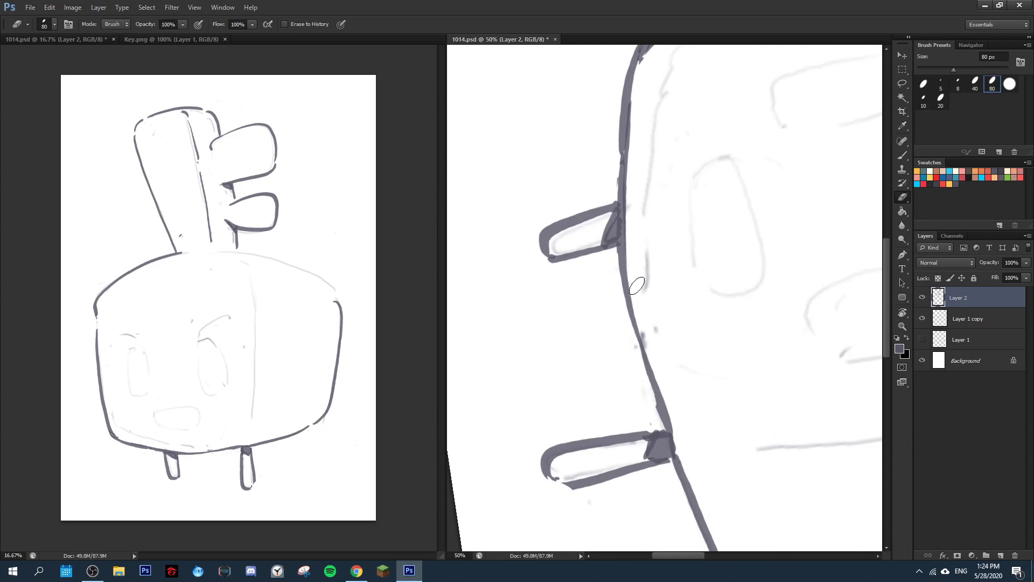
key("b")
left_click_drag(620, 228, 673, 443)
left_click_drag(673, 399, 545, 143)
Erase the bottom edge stroke between the two legs and redraw it as one smooth line.
key("r")
mouse_move(735, 209)
left_mouse_down()
mouse_move(593, 217)
mouse_move(859, 131)
mouse_move(585, 276)
mouse_move(584, 267)
mouse_move(648, 412)
left_mouse_up()
key("e")
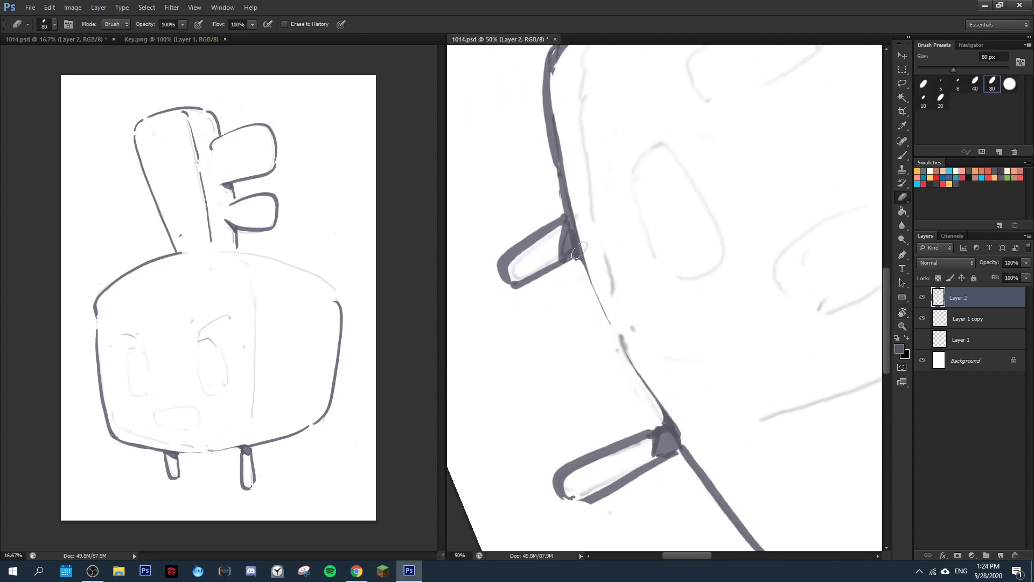
left_click_drag(579, 250, 667, 431)
key("b")
mouse_move(567, 217)
left_mouse_down()
mouse_move(613, 334)
mouse_move(672, 433)
left_mouse_up()
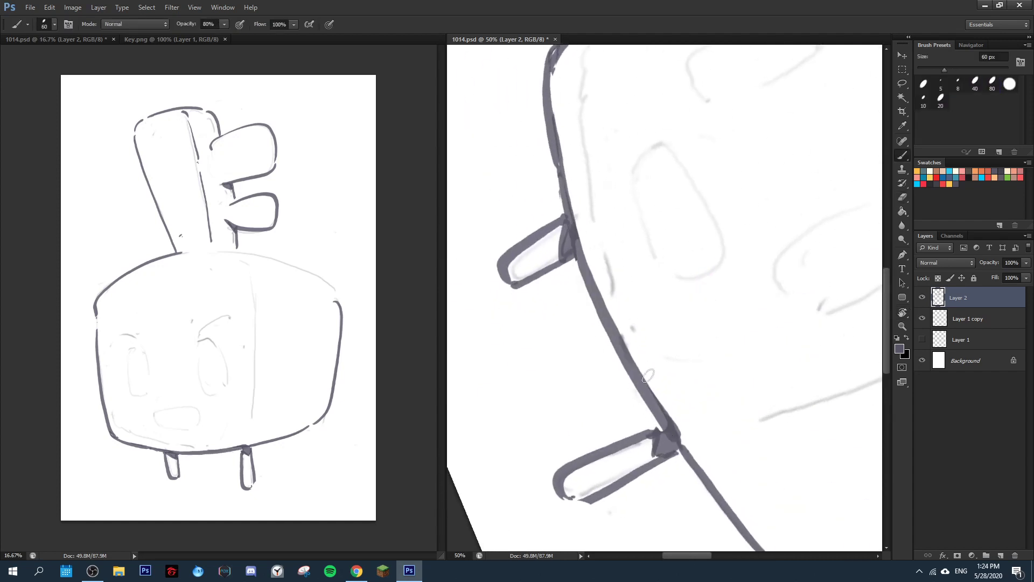
Ink the right part of the head's top edge, curving it down to the upper-right corner.
key("r")
mouse_move(752, 178)
left_mouse_down()
mouse_move(672, 272)
mouse_move(658, 128)
mouse_move(773, 156)
left_mouse_up()
left_click_drag(821, 220, 668, 233)
mouse_move(611, 218)
left_mouse_down()
mouse_move(780, 169)
mouse_move(805, 249)
left_mouse_up()
key("e")
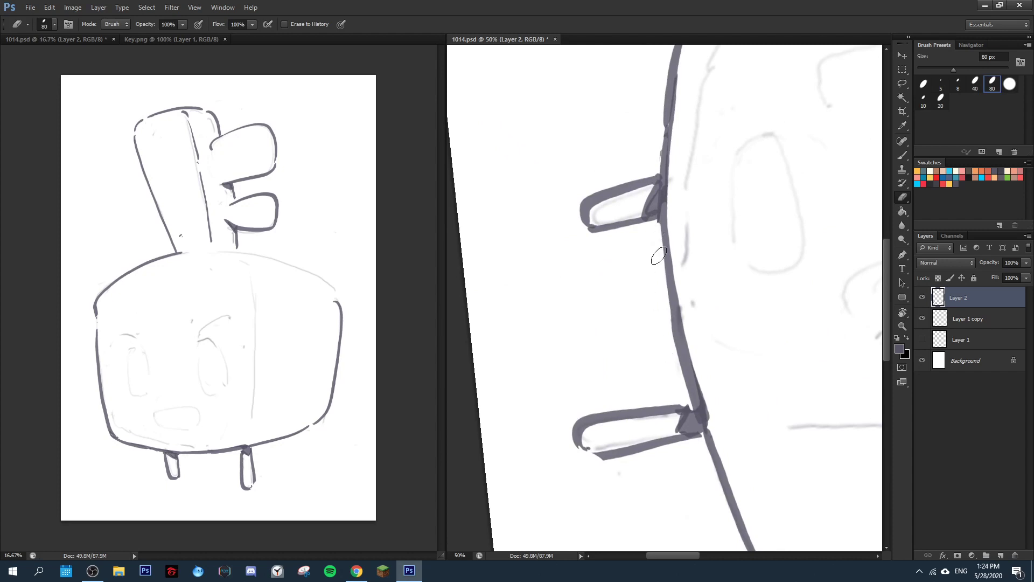
key("r")
mouse_move(689, 187)
left_mouse_down()
mouse_move(745, 141)
mouse_move(584, 212)
left_mouse_up()
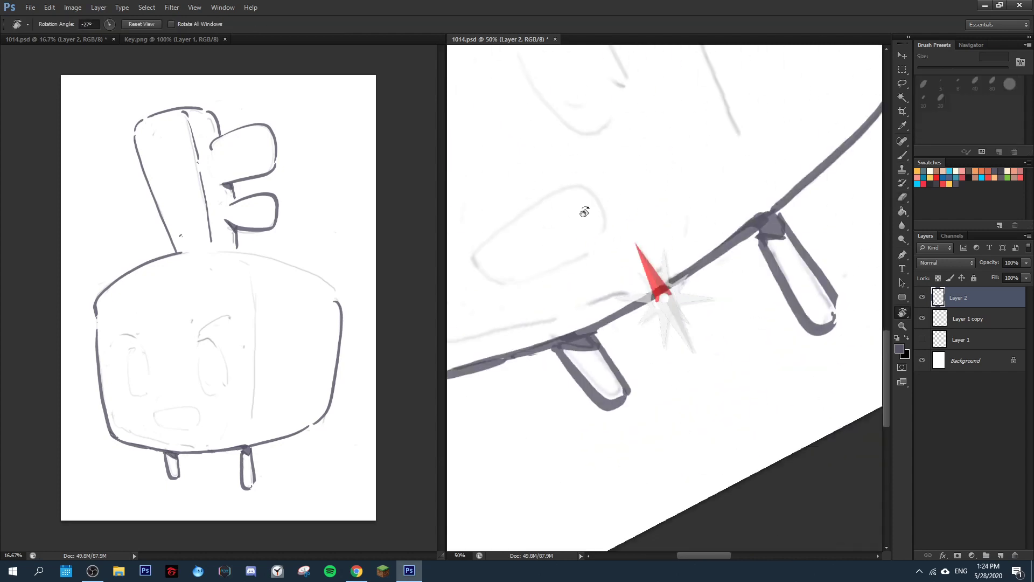
left_click_drag(714, 126, 782, 143)
left_click_drag(726, 97, 642, 419)
mouse_move(758, 249)
left_mouse_down()
mouse_move(684, 169)
mouse_move(595, 191)
mouse_move(700, 158)
mouse_move(587, 230)
mouse_move(652, 174)
mouse_move(759, 113)
mouse_move(667, 160)
mouse_move(748, 142)
mouse_move(783, 147)
mouse_move(819, 162)
mouse_move(835, 178)
left_mouse_up()
key("b")
key("e")
key("r")
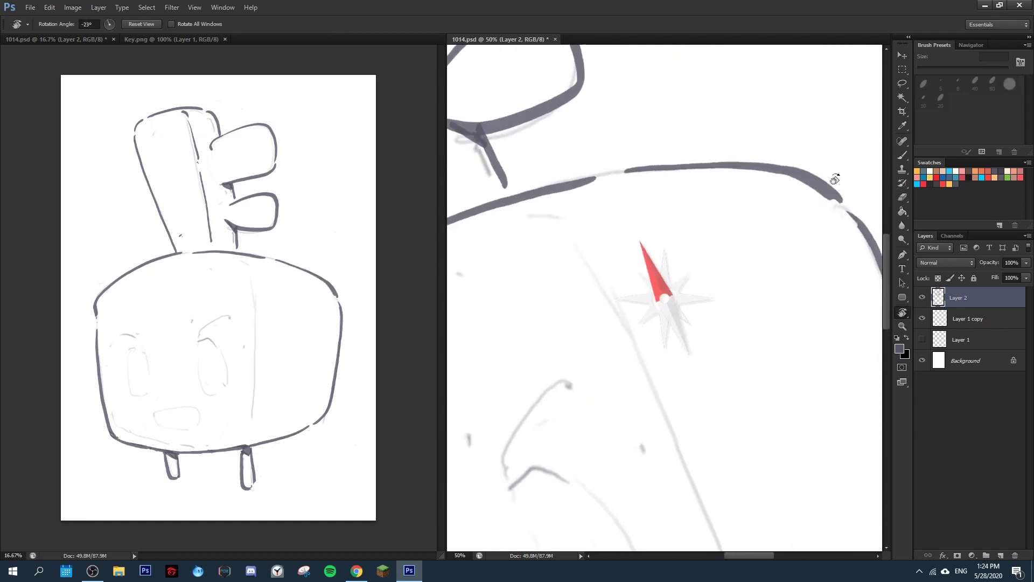
Erase the head's upper-left edge and redraw it as a smoother curve joining the left side.
mouse_move(712, 322)
left_mouse_down()
mouse_move(655, 125)
mouse_move(789, 134)
left_mouse_up()
mouse_move(775, 213)
left_mouse_down()
mouse_move(794, 264)
mouse_move(791, 247)
left_mouse_up()
left_click_drag(501, 236, 792, 300)
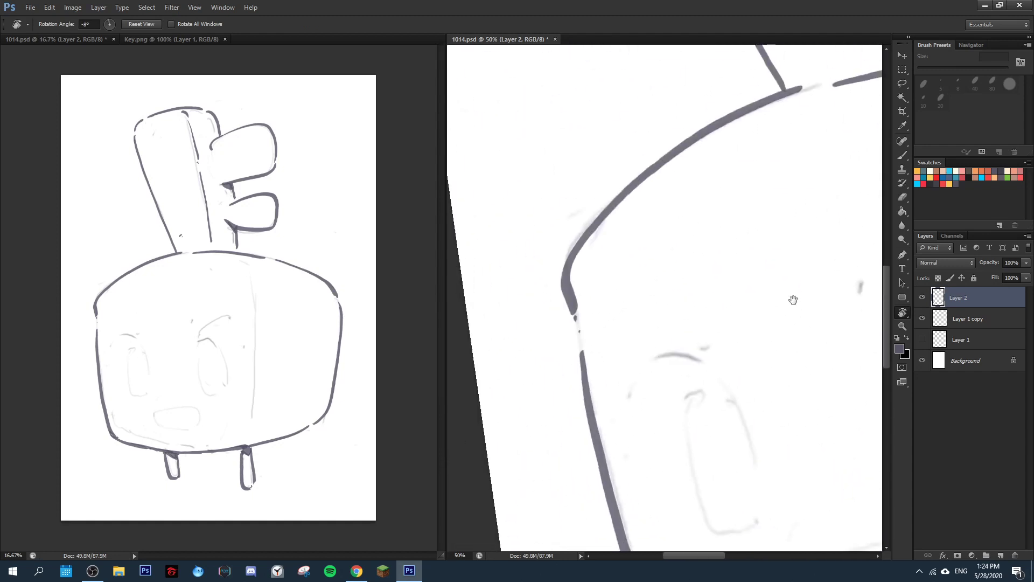
key("e")
mouse_move(574, 269)
left_mouse_down()
mouse_move(575, 302)
mouse_move(568, 277)
left_mouse_up()
mouse_move(624, 205)
left_mouse_down()
mouse_move(570, 263)
mouse_move(802, 88)
mouse_move(732, 113)
left_mouse_up()
key("b")
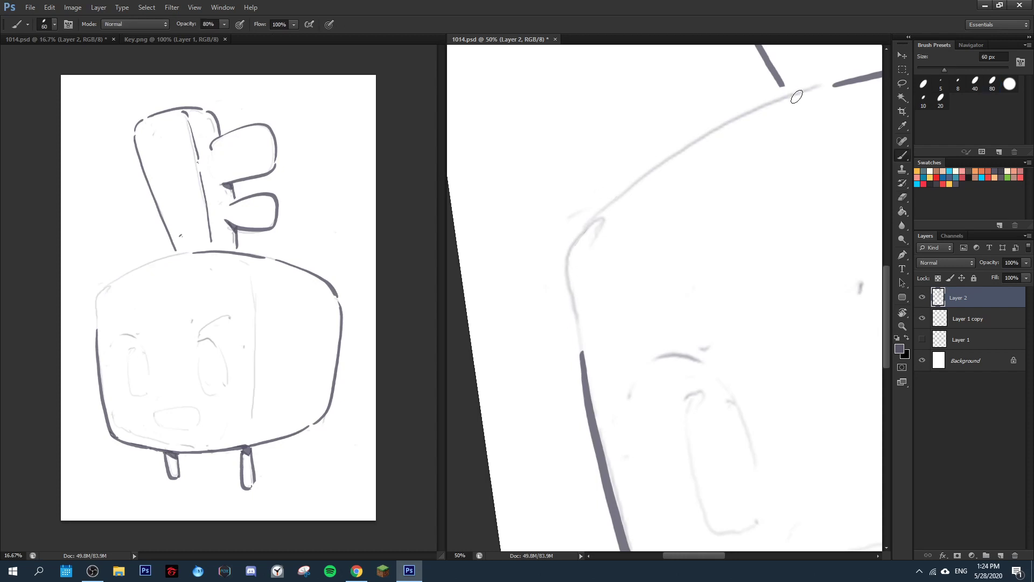
mouse_move(803, 96)
left_mouse_down()
mouse_move(700, 136)
mouse_move(606, 198)
mouse_move(572, 261)
mouse_move(581, 348)
left_mouse_up()
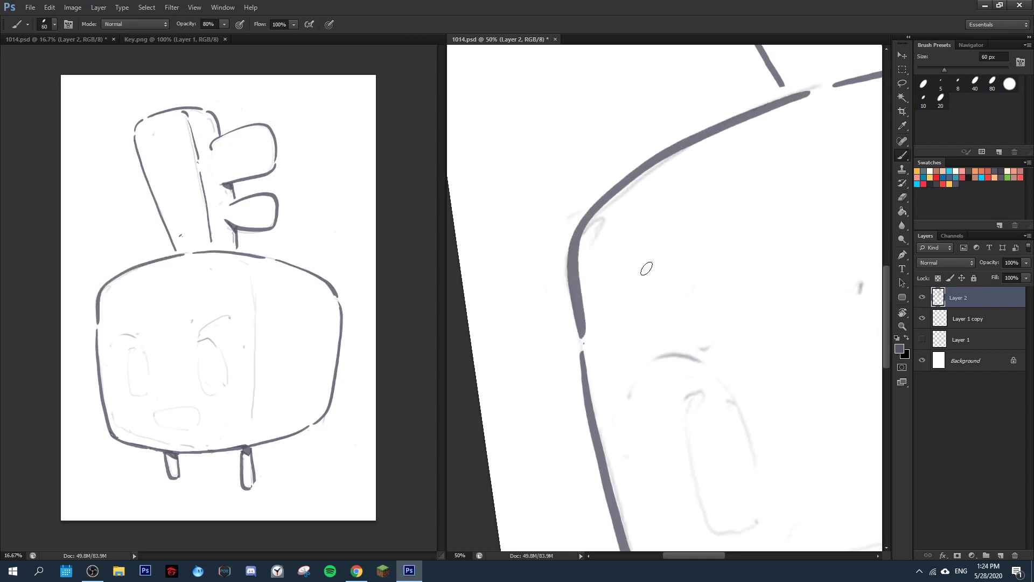
Ink the vertical line dividing the face from the head's side, from near the top down toward the right leg.
left_click_drag(740, 425, 517, 144)
key("r")
left_click_drag(660, 181, 683, 182)
mouse_move(721, 235)
left_mouse_down()
mouse_move(641, 289)
mouse_move(547, 387)
left_mouse_up()
mouse_move(700, 70)
left_mouse_down()
mouse_move(619, 65)
mouse_move(602, 130)
mouse_move(604, 97)
mouse_move(703, 357)
mouse_move(634, 151)
left_mouse_up()
key("b")
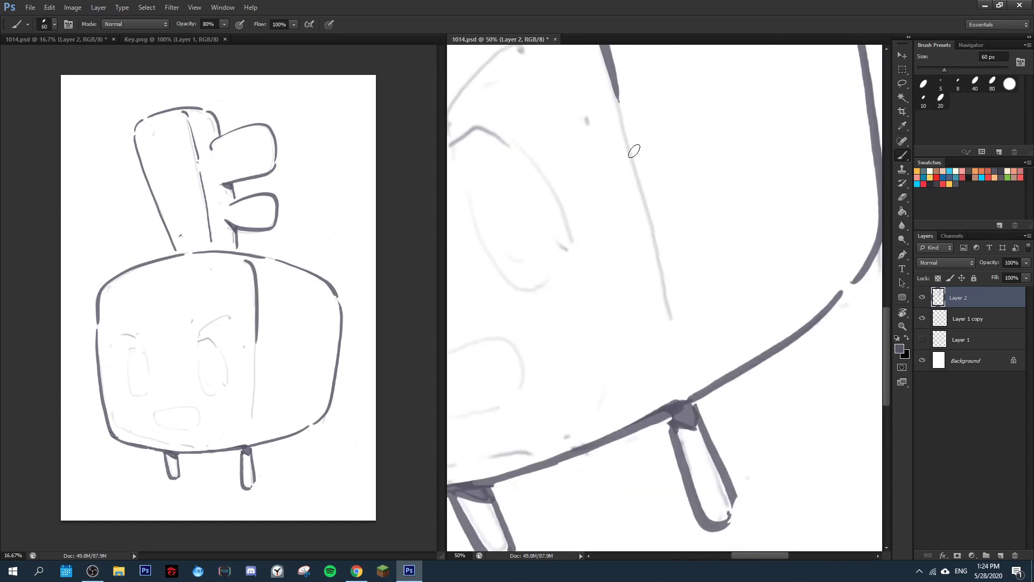
mouse_move(646, 188)
left_mouse_down()
mouse_move(675, 302)
mouse_move(678, 371)
left_mouse_up()
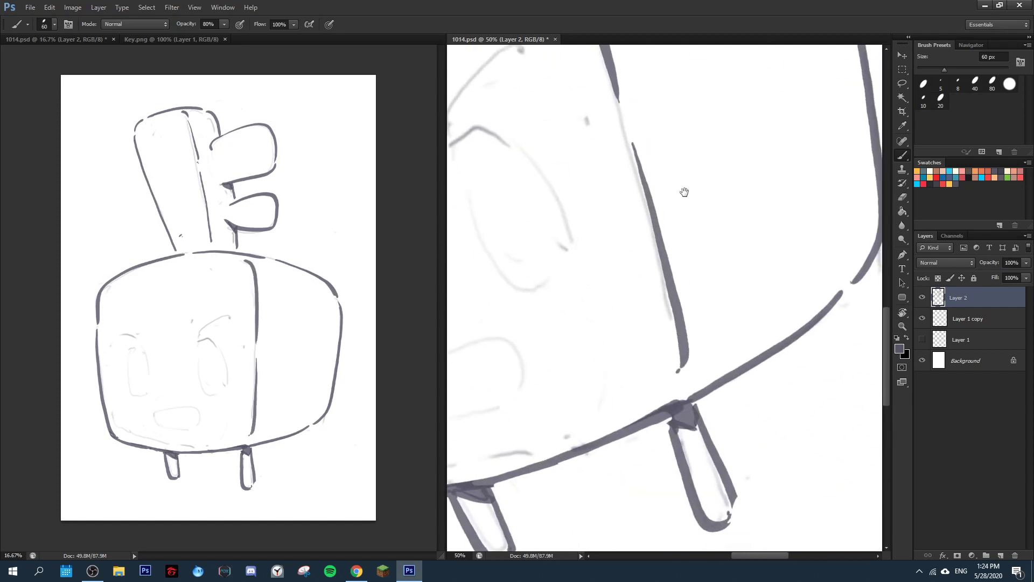
Try inking the right eye as a narrow boxy outline beneath a thick angular brow.
left_click_drag(684, 192, 810, 280)
key("r")
left_click_drag(642, 169, 674, 170)
left_click_drag(559, 248, 721, 143)
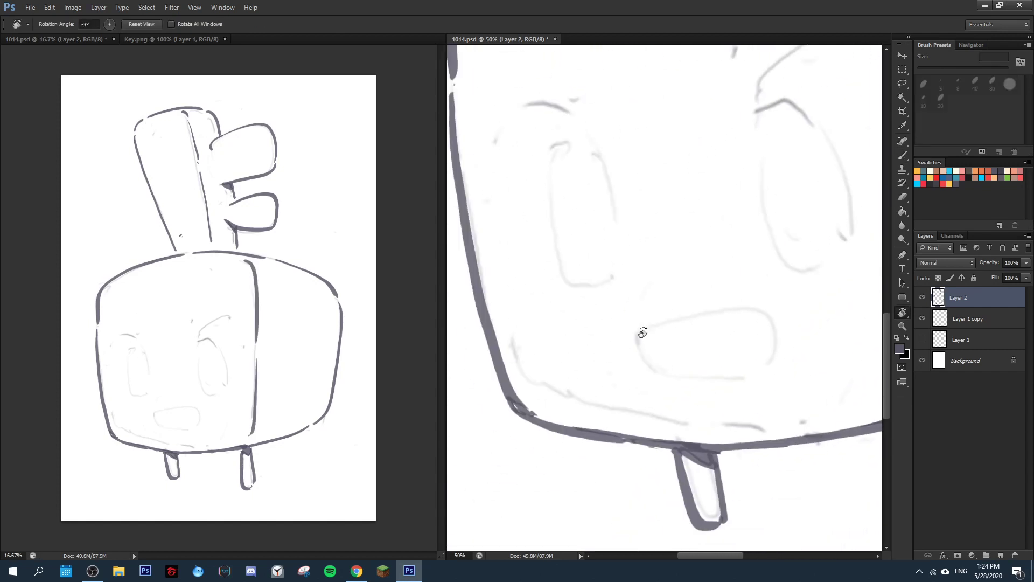
key("b")
left_click_drag(588, 200, 502, 340)
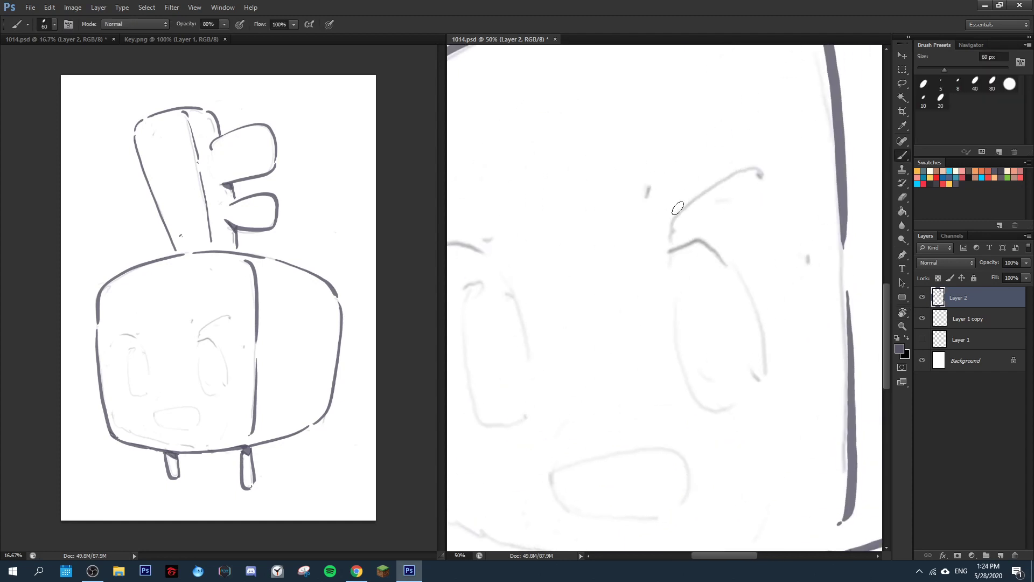
left_click_drag(664, 199, 770, 182)
scroll(710, 189, "down", 2)
mouse_move(661, 152)
left_mouse_down()
mouse_move(668, 261)
mouse_move(728, 326)
left_mouse_up()
mouse_move(692, 121)
left_mouse_down()
mouse_move(716, 183)
mouse_move(733, 323)
left_mouse_up()
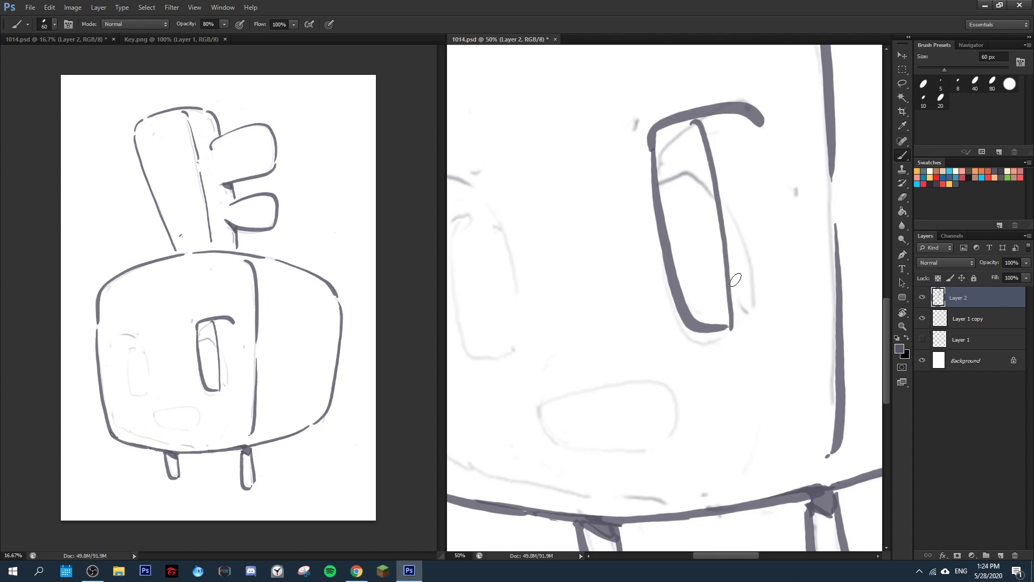
Undo the boxy right eye outline and erase the brow stroke above it.
key("ctrl+alt+z")
key("ctrl+alt+z")
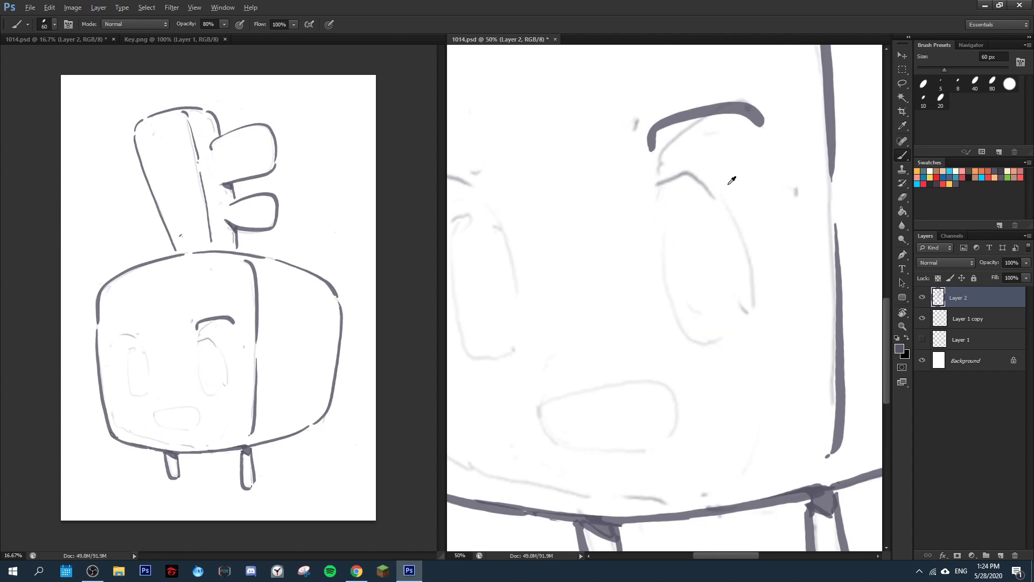
key("e")
mouse_move(652, 146)
left_mouse_down()
mouse_move(718, 121)
mouse_move(769, 113)
left_mouse_up()
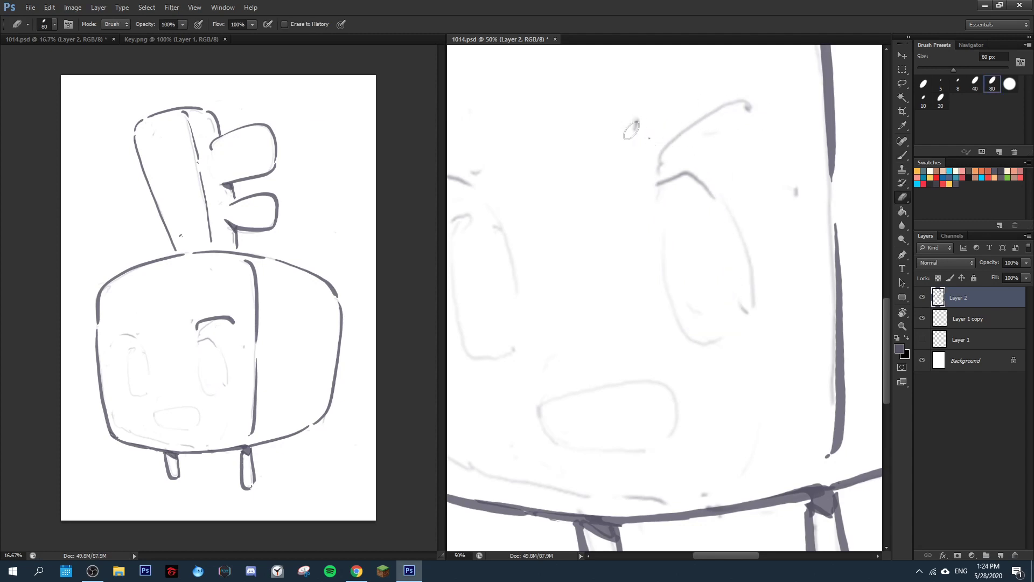
Try inking the right eye as a tall oval with a rounded arch above it.
key("b")
mouse_move(653, 176)
left_mouse_down()
mouse_move(662, 157)
mouse_move(761, 164)
left_mouse_up()
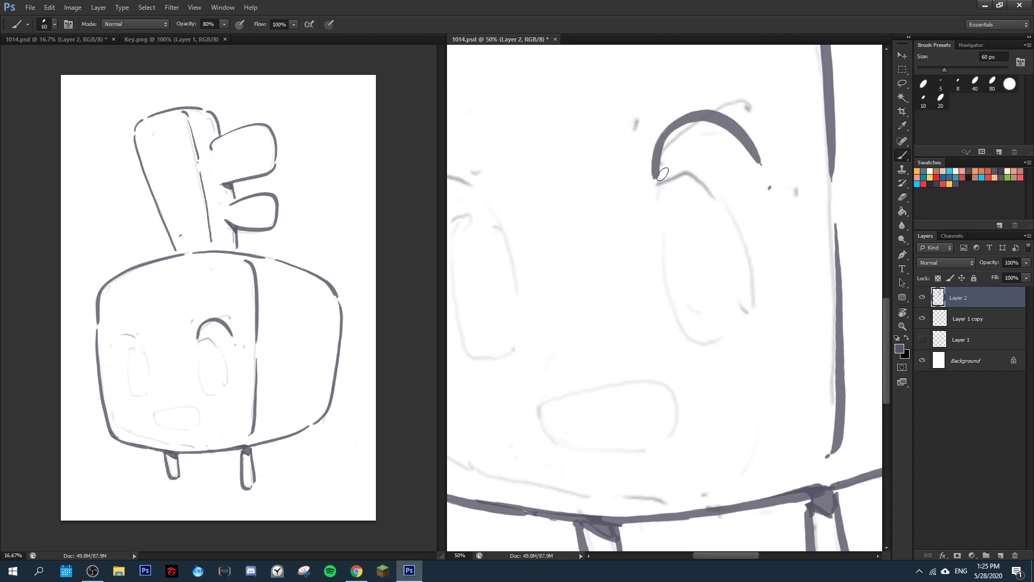
mouse_move(658, 184)
left_mouse_down()
mouse_move(739, 222)
mouse_move(737, 286)
mouse_move(716, 343)
mouse_move(734, 325)
left_mouse_up()
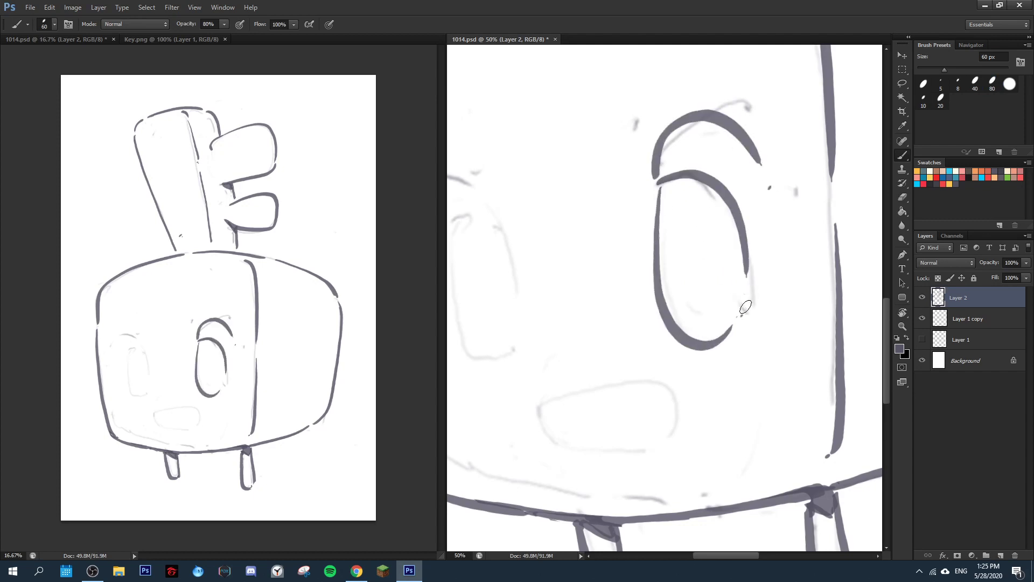
Try inking a small rounded mouth inside the sketched mouth shape.
left_click_drag(677, 277, 785, 233)
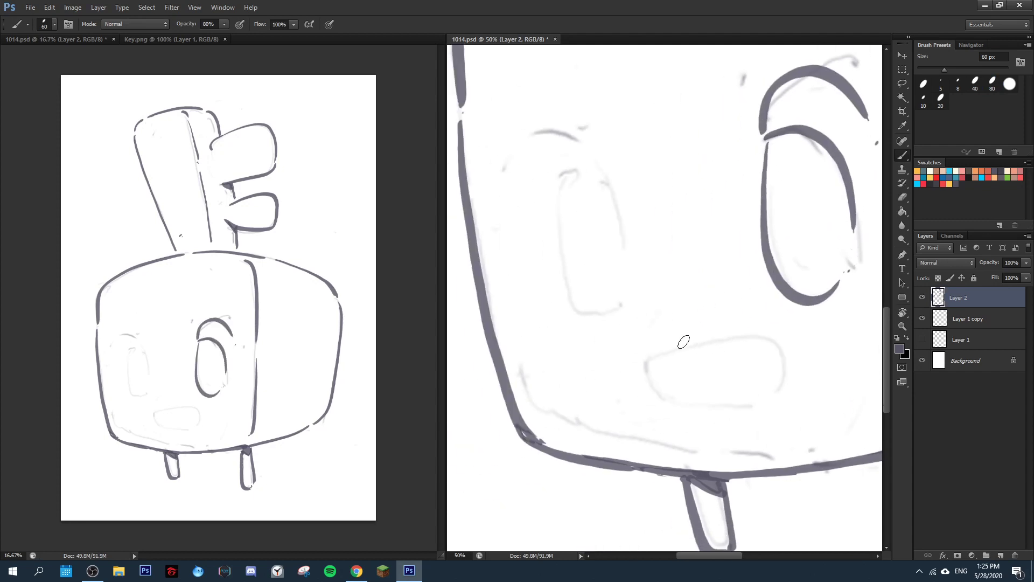
left_click_drag(667, 342, 739, 373)
left_click_drag(677, 386, 739, 381)
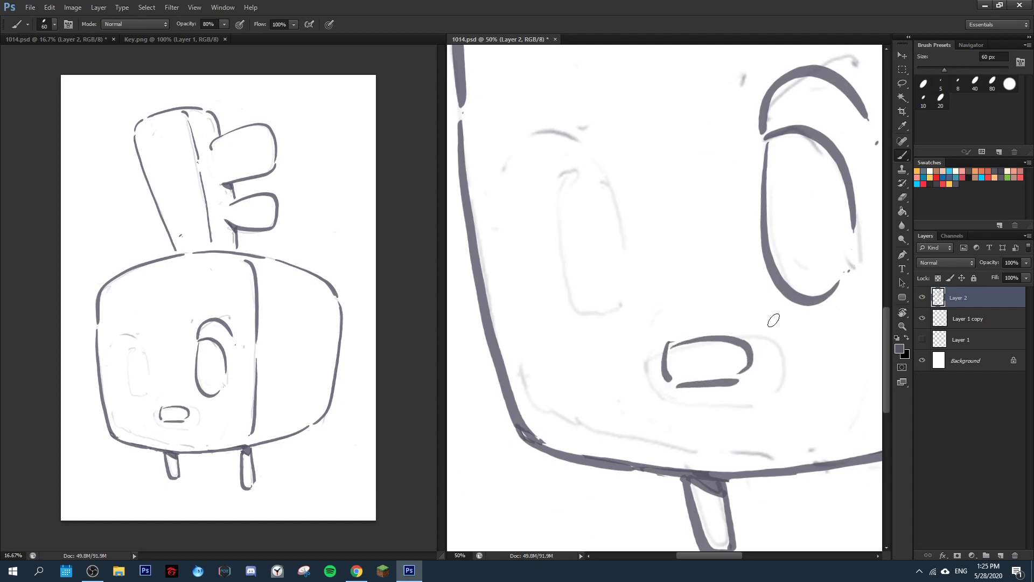
Undo the inked mouth, oval eye outline and arched brow.
key("ctrl+alt+z")
key("ctrl+alt+z")
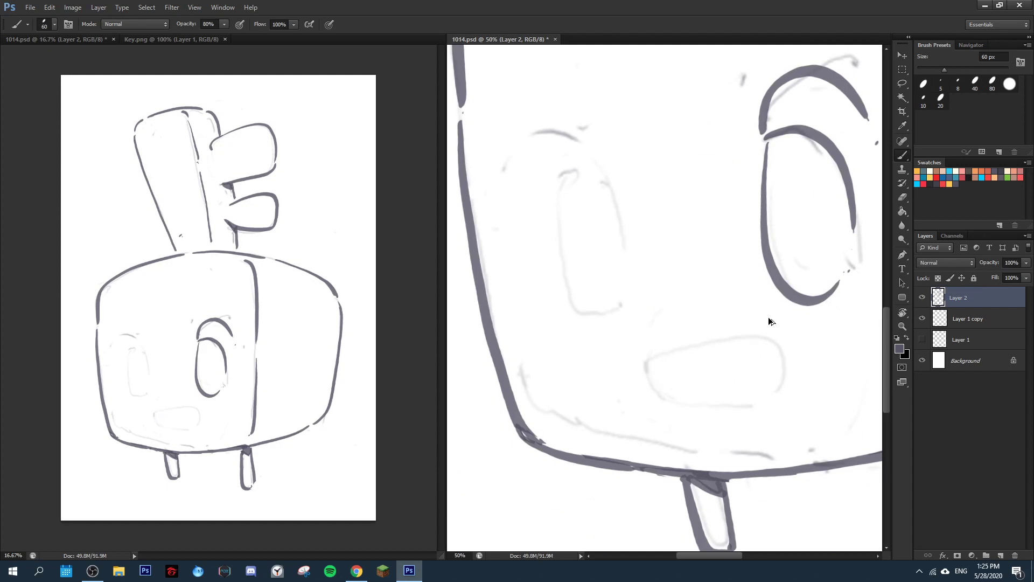
key("ctrl+alt+z")
key("ctrl+alt+z")
key("ctrl+alt+z")
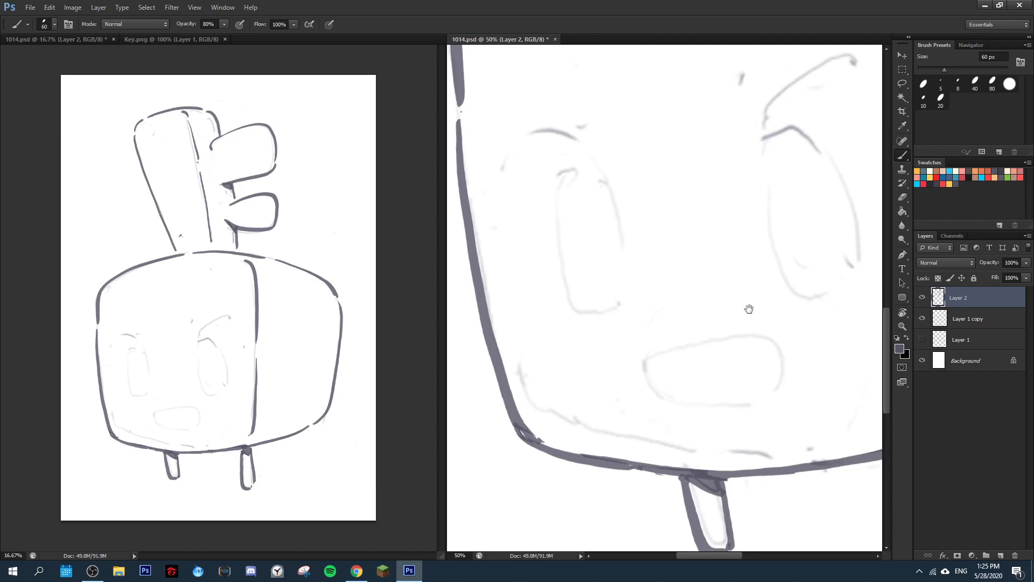
Reset the canvas rotation and paint a solid oval pupil low inside the sketched right eye.
left_click_drag(749, 308, 633, 277)
key("r")
left_click(147, 25)
key("b")
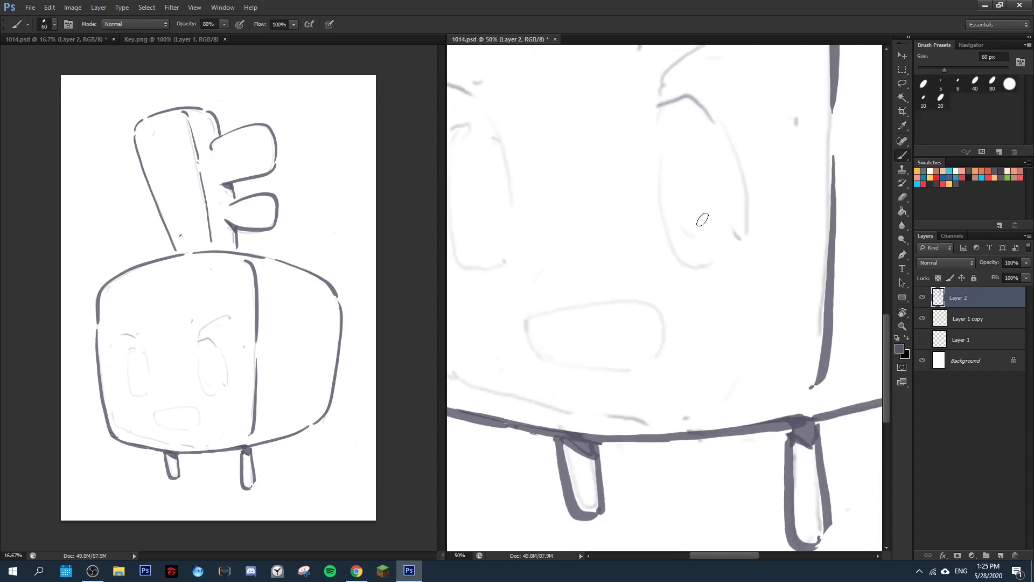
mouse_move(699, 214)
left_mouse_down()
mouse_move(696, 249)
mouse_move(695, 237)
left_mouse_up()
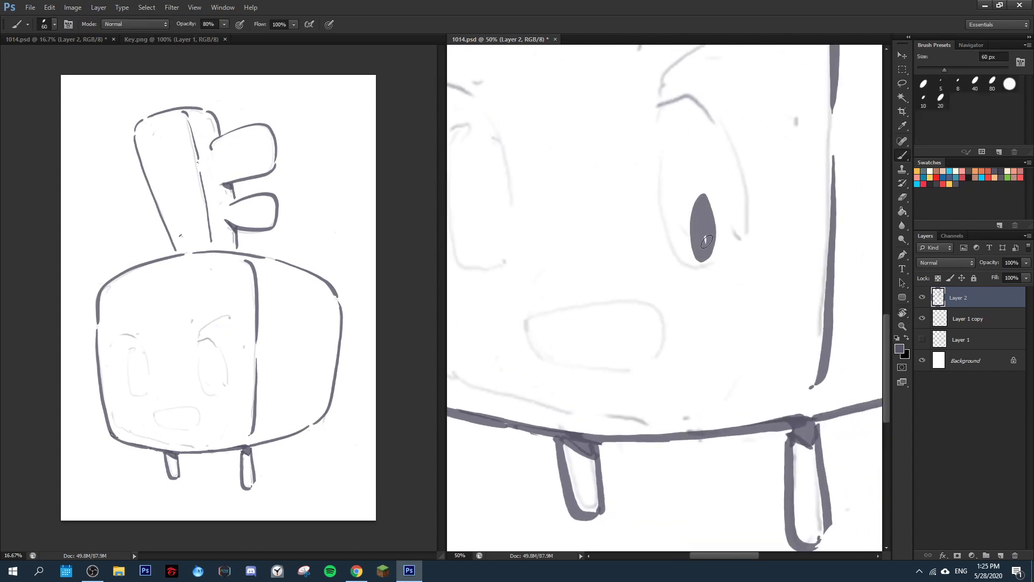
mouse_move(695, 197)
left_mouse_down()
mouse_move(708, 193)
mouse_move(715, 251)
left_mouse_up()
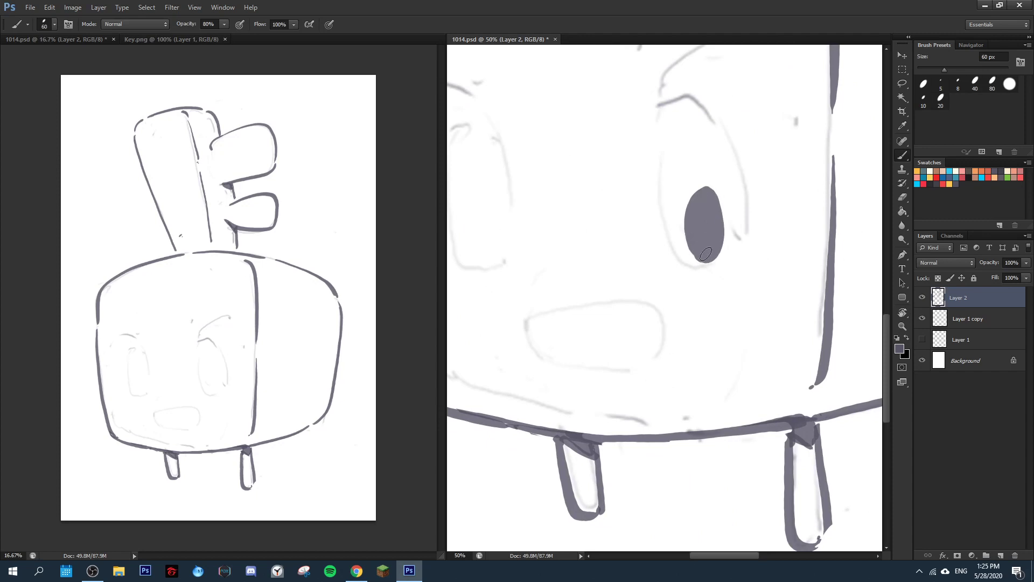
Paint a matching solid oval pupil in the left eye and go over the right pupil's outline.
left_click_drag(650, 204, 728, 182)
left_click_drag(564, 201, 567, 199)
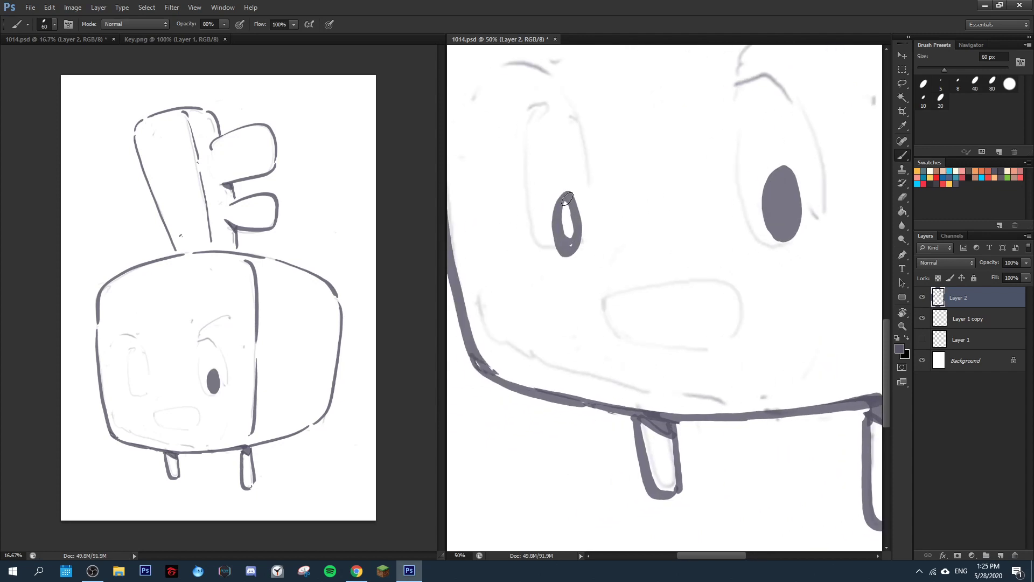
left_click_drag(569, 253, 568, 202)
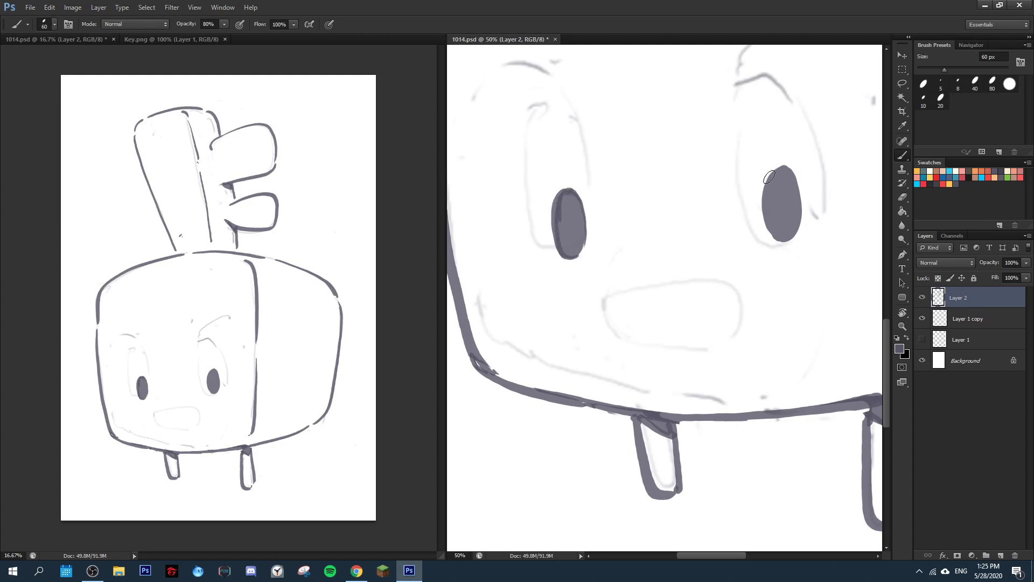
left_click_drag(768, 176, 769, 231)
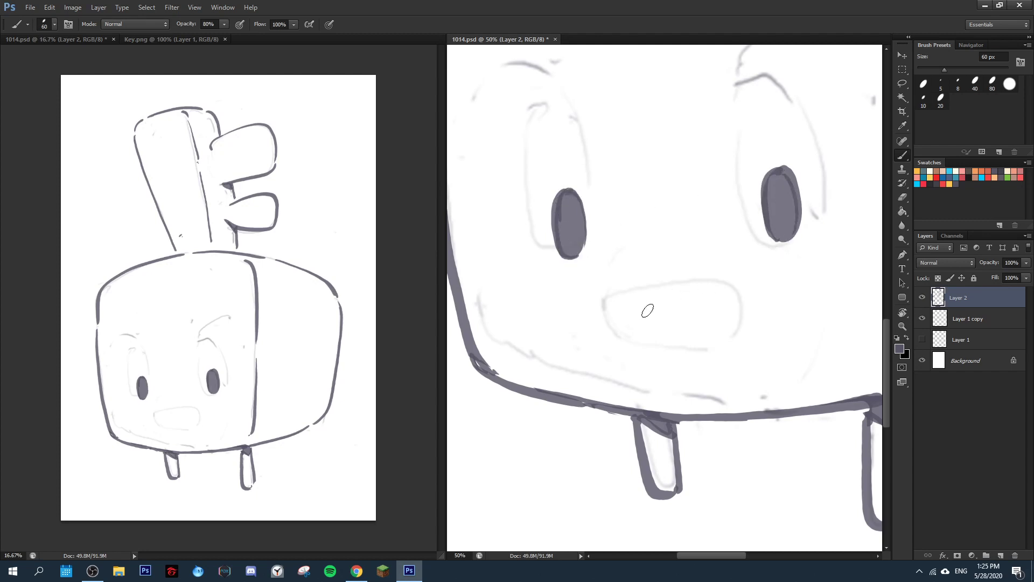
Try a short horizontal dash for the mouth and erase it.
left_click_drag(654, 314, 699, 309)
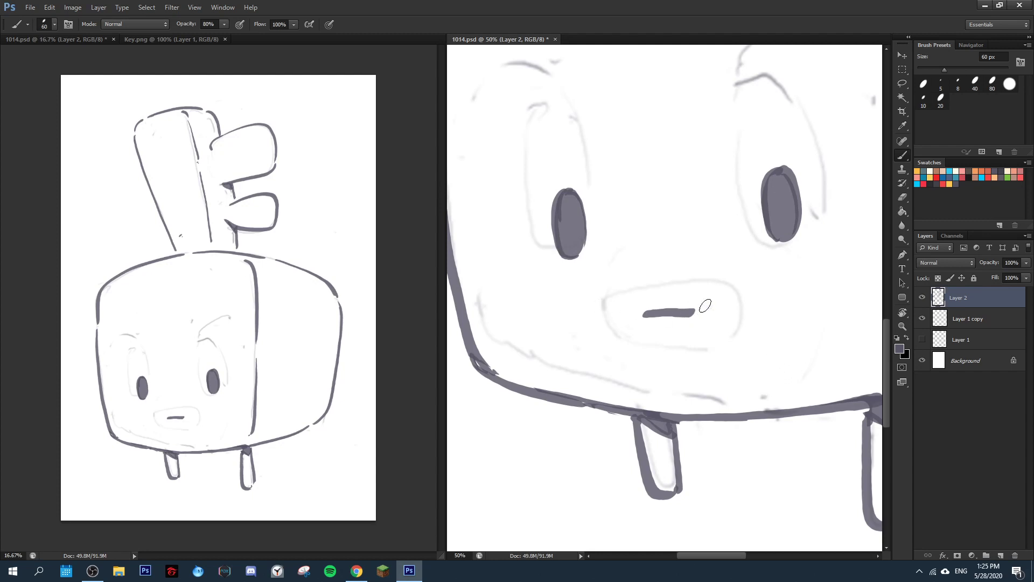
key("e")
left_click_drag(650, 319, 632, 308)
key("b")
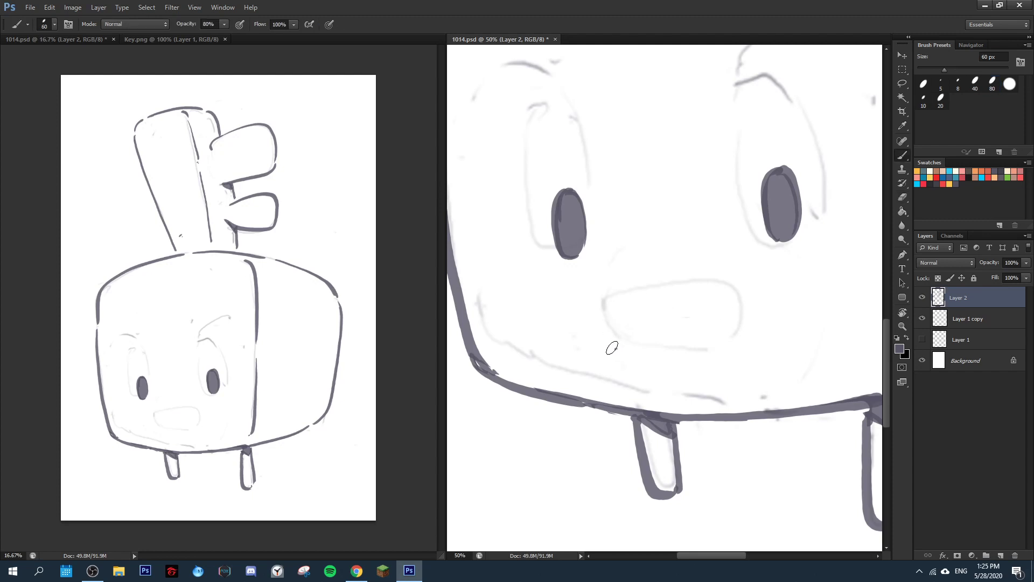
Try a large, rounded open mouth with an inner curve, and undo its strokes.
mouse_move(611, 347)
left_mouse_down()
mouse_move(708, 276)
mouse_move(614, 363)
left_mouse_up()
mouse_move(656, 298)
left_mouse_down()
mouse_move(729, 324)
mouse_move(741, 305)
left_mouse_up()
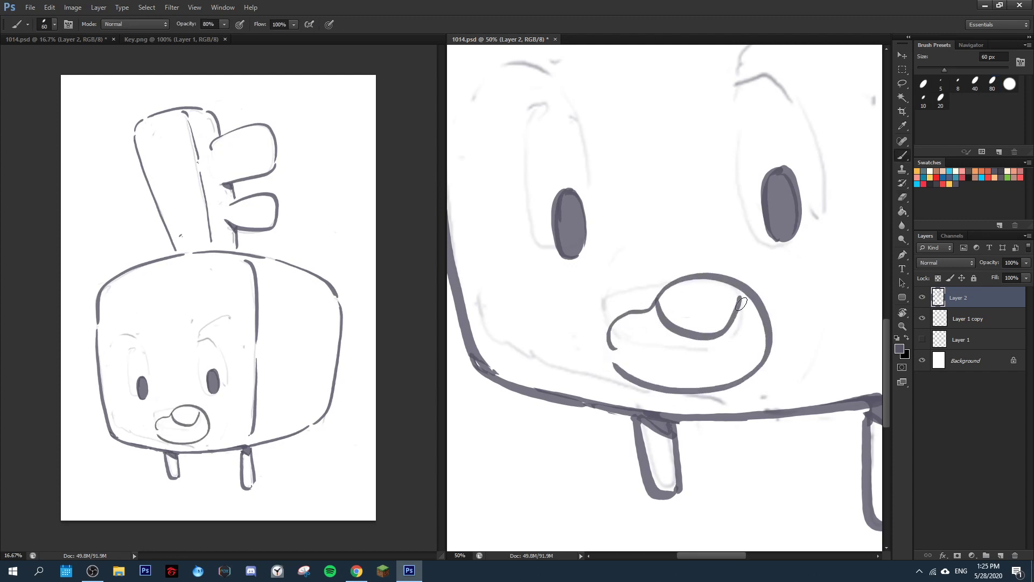
key("ctrl+alt+z")
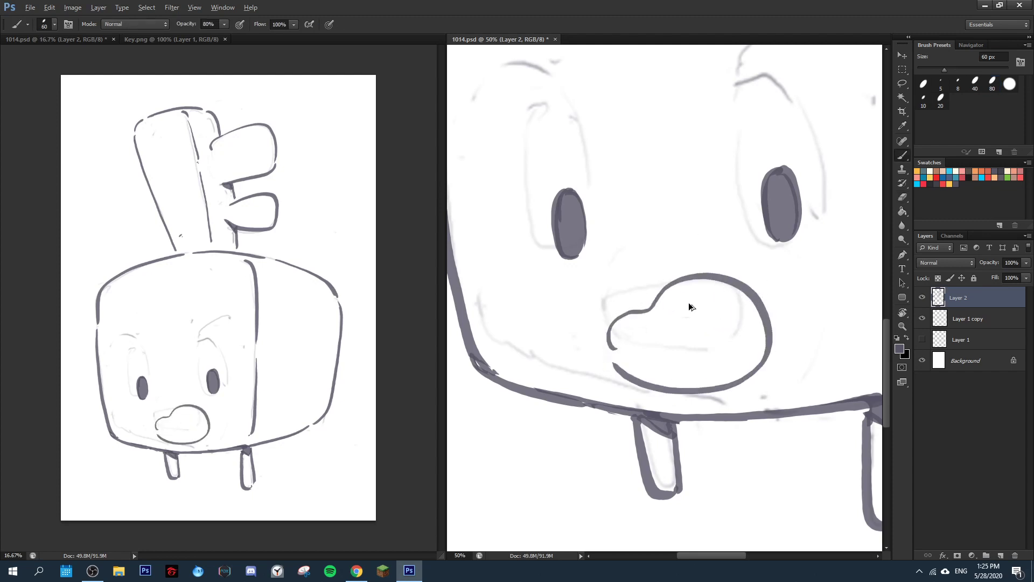
key("ctrl+alt+z")
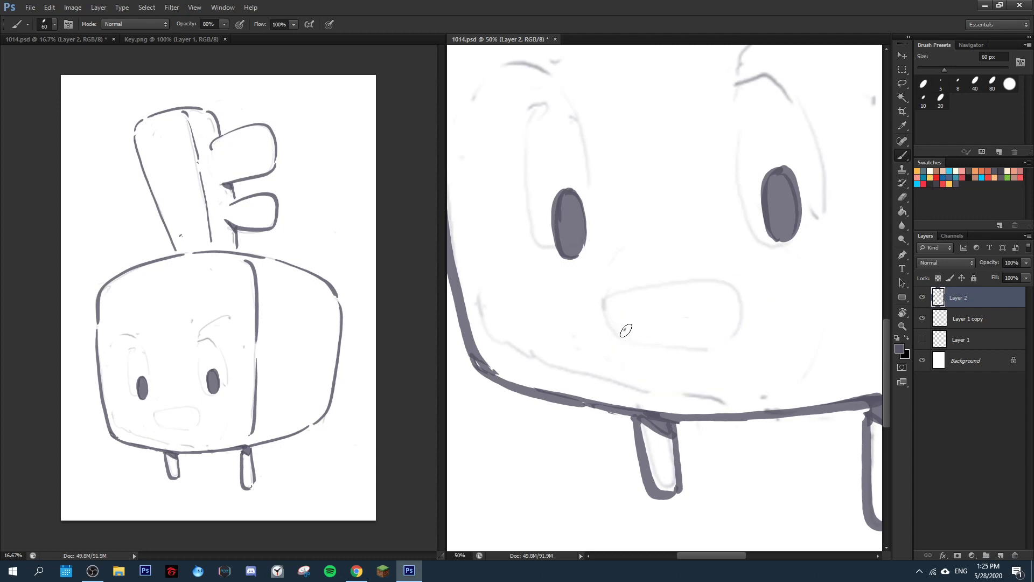
Try a straight horizontal line and a downturned bracket shape for the mouth, removing each attempt.
left_click_drag(625, 331, 722, 326)
key("e")
left_click_drag(647, 330, 746, 326)
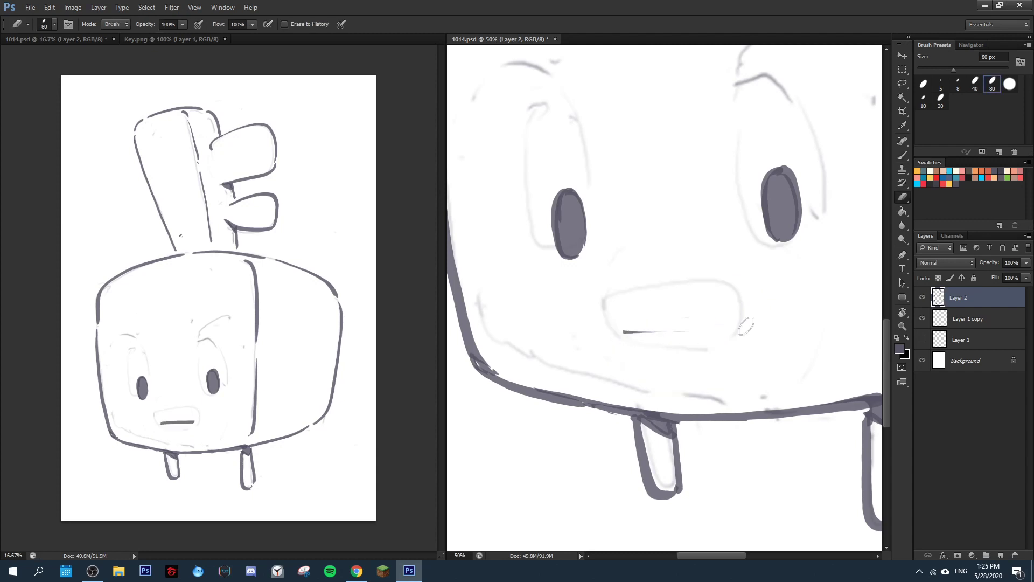
key("b")
mouse_move(635, 341)
left_mouse_down()
mouse_move(698, 336)
mouse_move(737, 364)
mouse_move(647, 366)
mouse_move(735, 359)
left_mouse_up()
key("ctrl+alt+z")
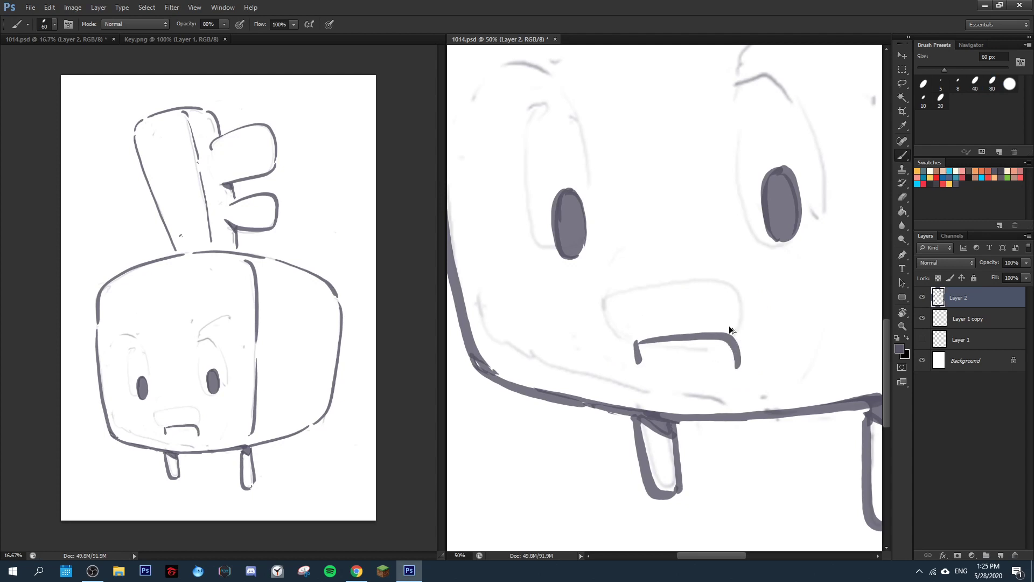
key("ctrl+alt+z")
Try a short curved stroke above the right pupil and undo it.
left_click_drag(759, 125, 777, 123)
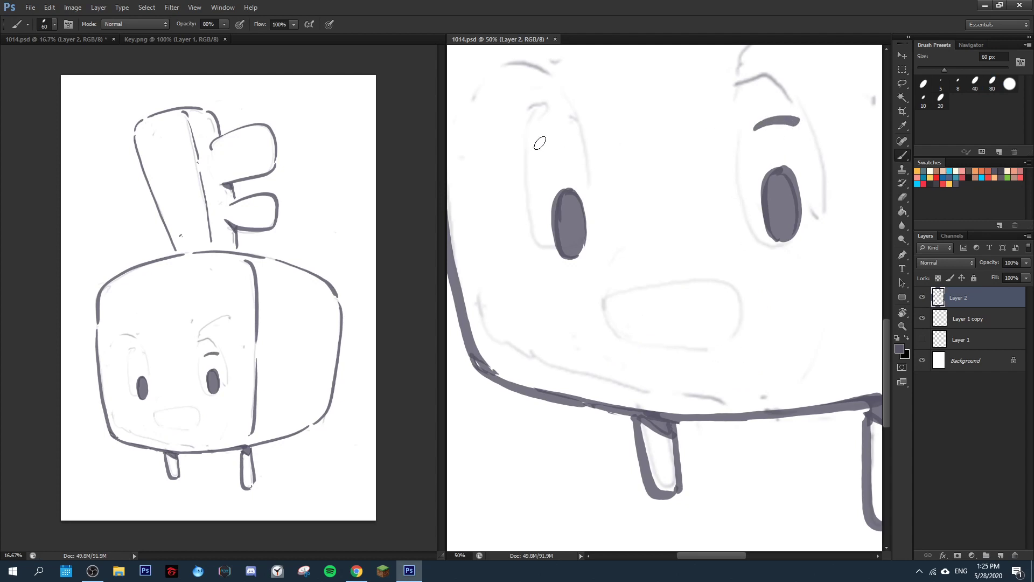
key("ctrl+alt+z")
key("ctrl+alt+z")
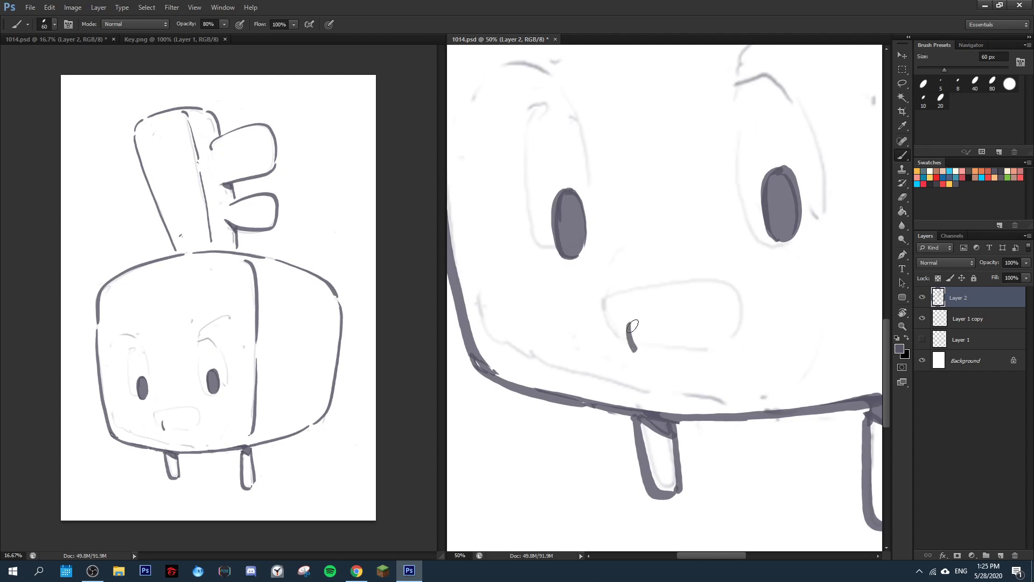
Try a medium-sized rectangular mouth over the lower part of the sketched mouth and undo its strokes.
mouse_move(633, 325)
left_mouse_down()
mouse_move(714, 318)
mouse_move(732, 350)
left_mouse_up()
left_click_drag(641, 356, 733, 346)
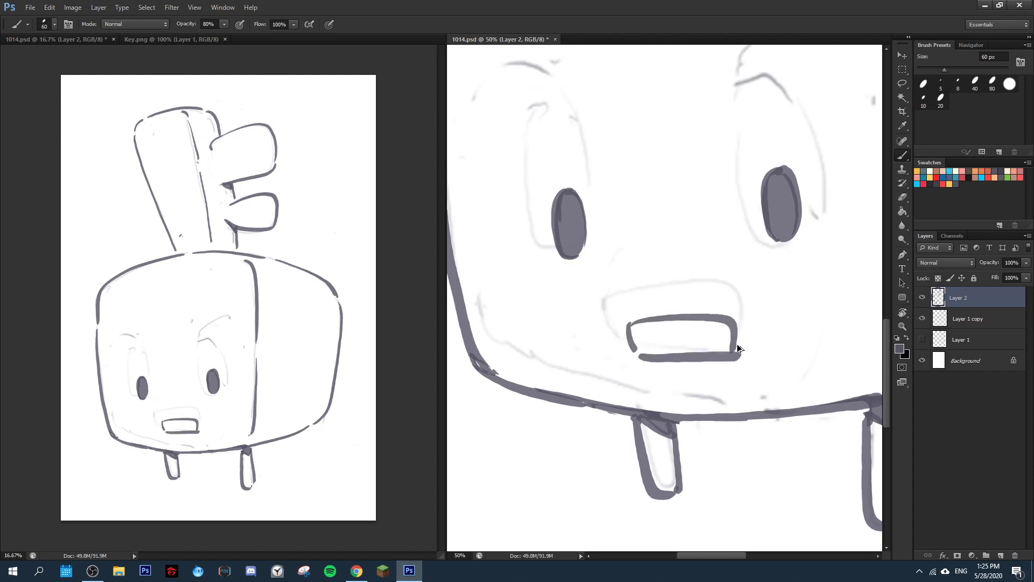
key("ctrl+alt+z")
key("ctrl+alt+z")
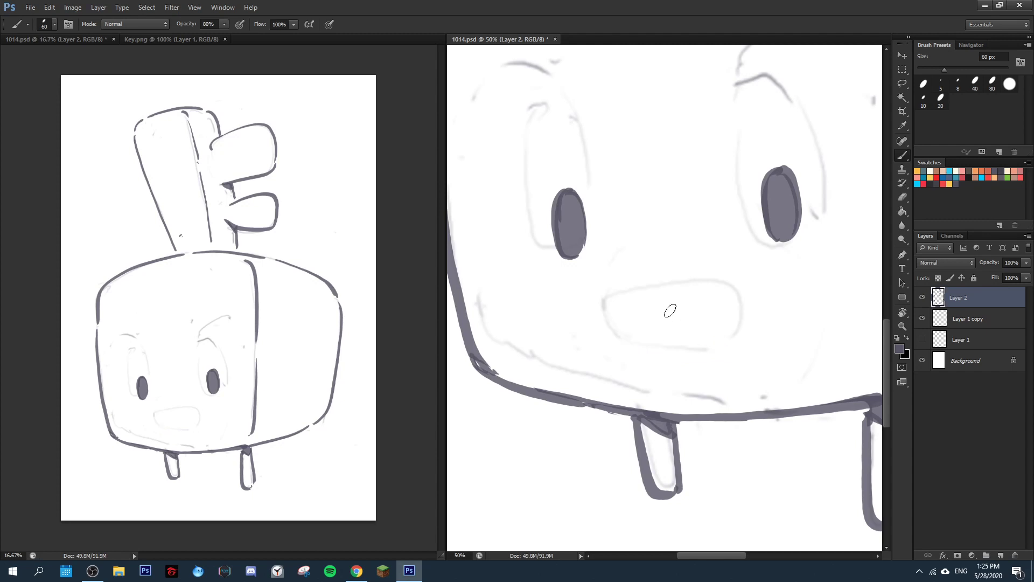
Try a large arched mouth with a curved line hanging inside it, and undo both strokes.
mouse_move(612, 399)
left_mouse_down()
mouse_move(610, 333)
mouse_move(738, 297)
mouse_move(789, 390)
left_mouse_up()
mouse_move(673, 300)
left_mouse_down()
mouse_move(745, 338)
mouse_move(779, 329)
left_mouse_up()
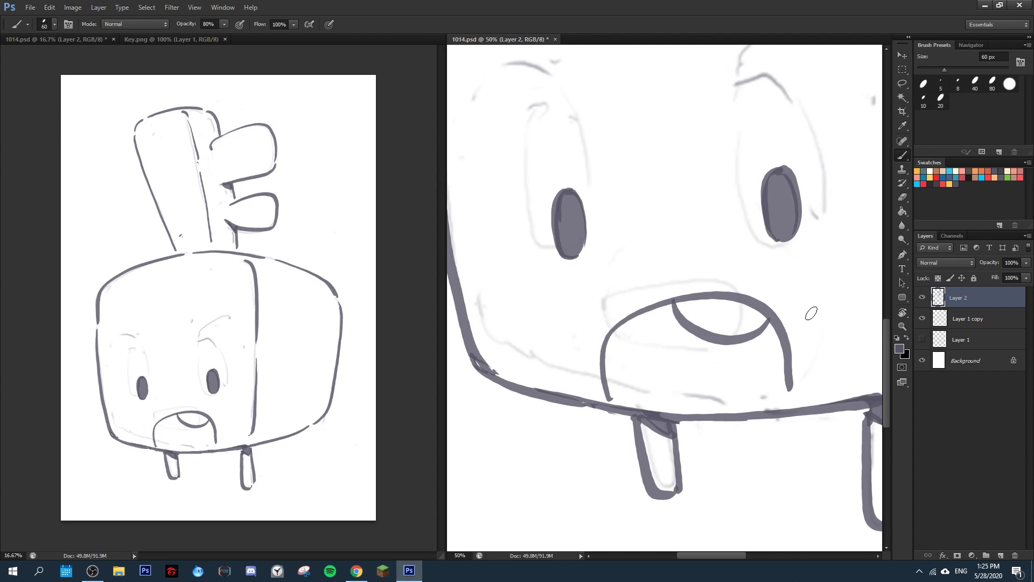
key("ctrl+alt+z")
key("ctrl+alt+z")
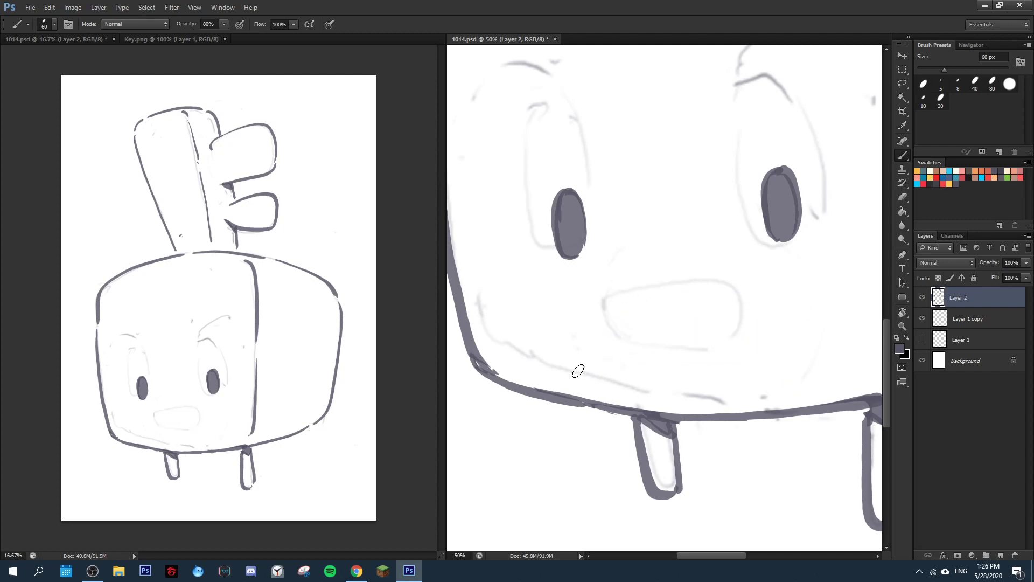
Discard the trial mouth stroke and paint a small, flat rounded rectangle as the mouth just above the sketched one.
mouse_move(576, 373)
left_mouse_down()
mouse_move(792, 298)
mouse_move(685, 354)
left_mouse_up()
key("ctrl+alt+z")
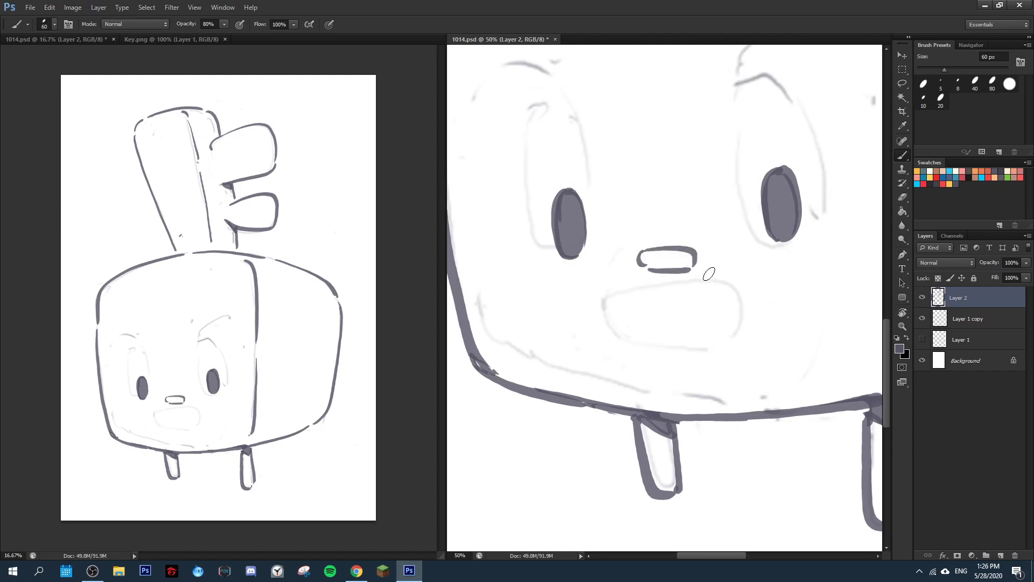
Duplicate Layer 2 and hide the original so that only the copy is shown.
left_click_drag(672, 252, 693, 506)
left_click_drag(769, 265, 665, 482)
key("ctrl+j")
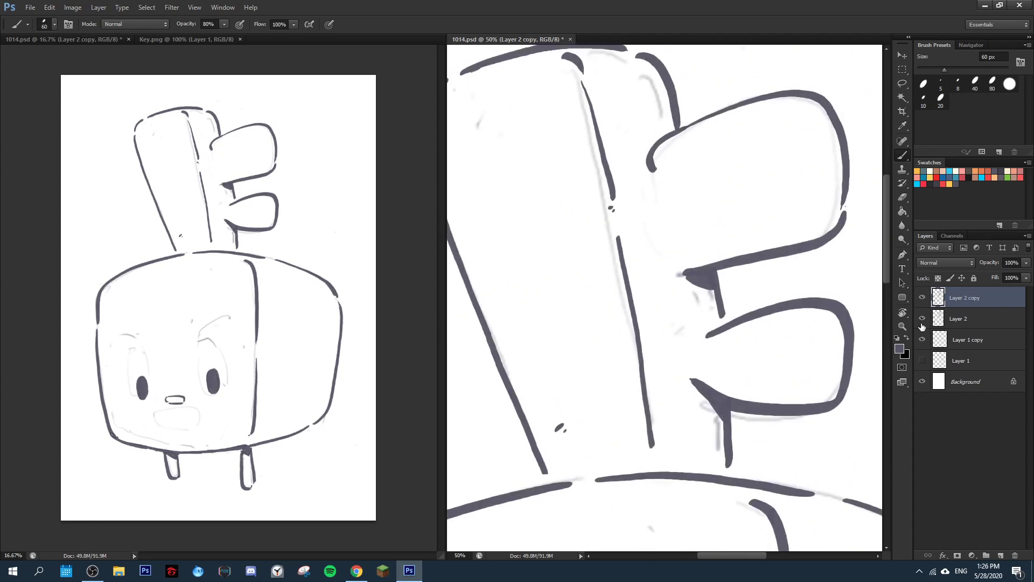
left_click(921, 322)
Thicken the key shaft's left edge and upper-left corner down to the head with a 90 px brush.
left_click_drag(620, 225, 712, 367)
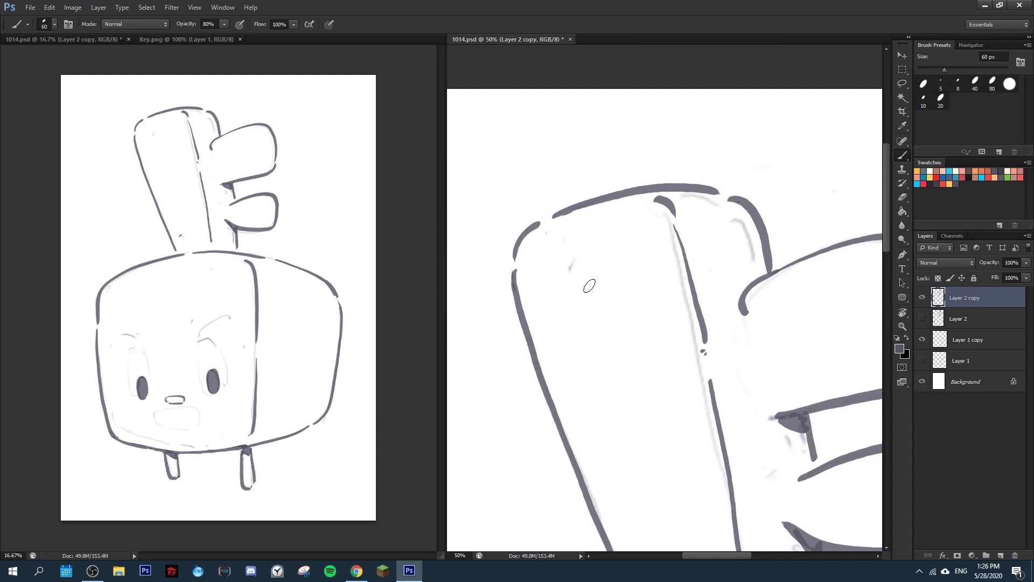
scroll(556, 260, "down", 5)
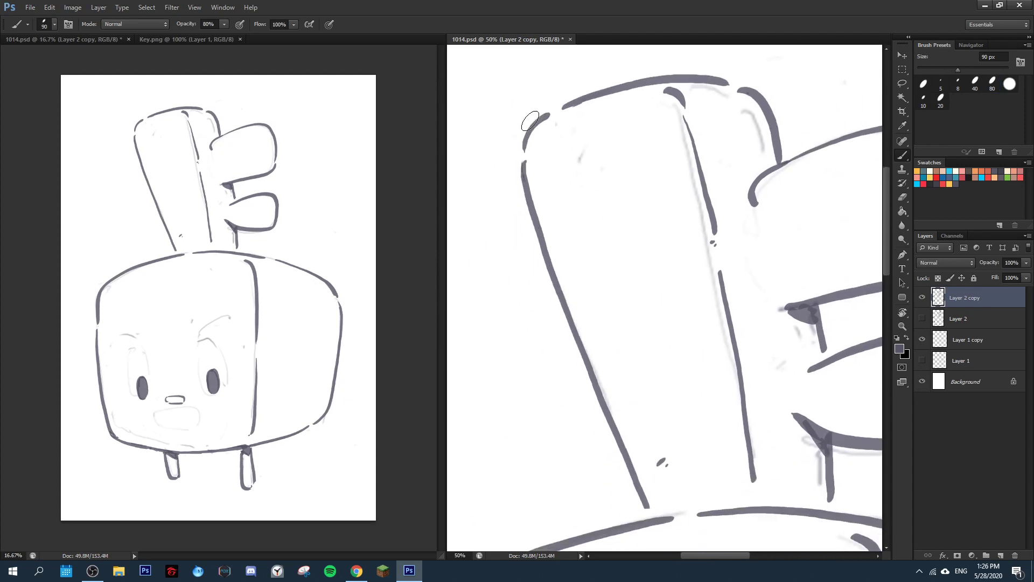
mouse_move(527, 125)
left_mouse_down()
mouse_move(507, 188)
mouse_move(517, 186)
mouse_move(501, 146)
mouse_move(627, 467)
left_mouse_up()
key("e")
key("b")
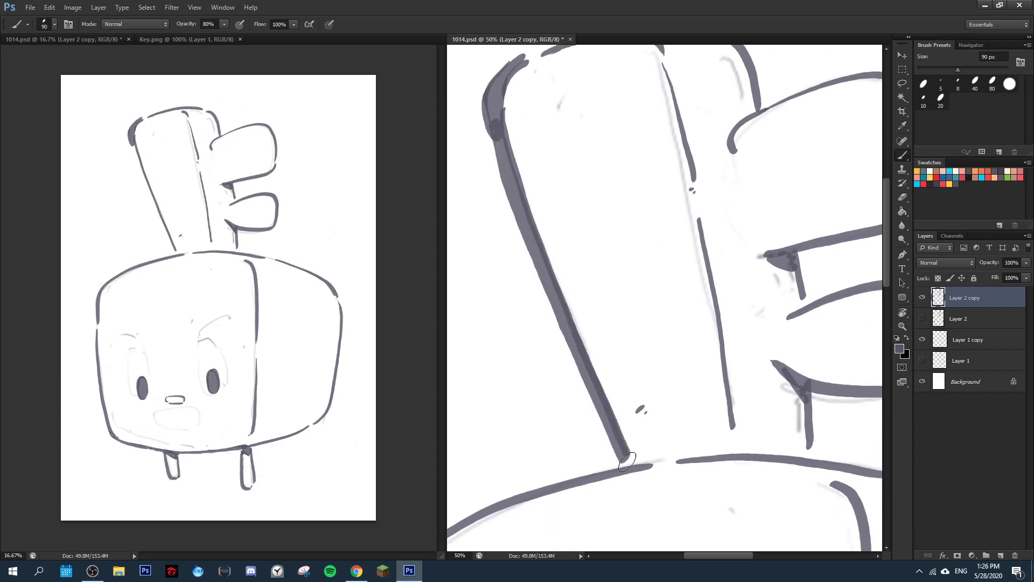
left_click_drag(511, 208, 623, 459)
Thicken the head's upper-left outline from the shaft's base around the corner, and erase the excess on its outer edge.
key("r")
mouse_move(586, 403)
left_mouse_down()
mouse_move(758, 152)
mouse_move(610, 165)
mouse_move(599, 224)
mouse_move(643, 371)
mouse_move(687, 412)
mouse_move(789, 425)
mouse_move(672, 142)
mouse_move(687, 143)
left_mouse_up()
key("b")
key("r")
key("b")
mouse_move(645, 262)
left_mouse_down()
mouse_move(598, 302)
mouse_move(581, 351)
left_mouse_up()
mouse_move(581, 361)
left_mouse_down()
mouse_move(582, 305)
mouse_move(593, 395)
left_mouse_up()
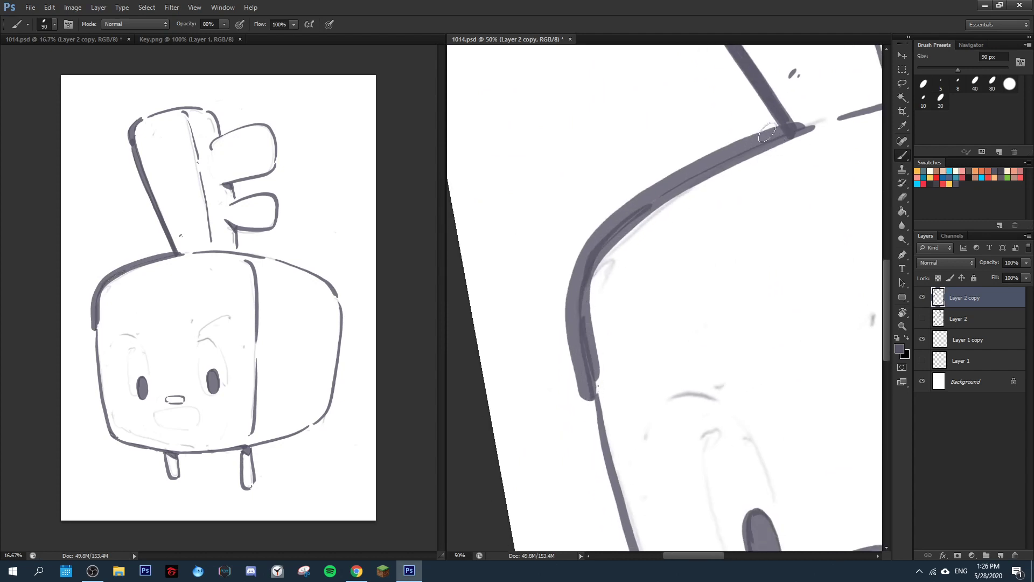
mouse_move(767, 133)
left_mouse_down()
mouse_move(638, 196)
mouse_move(576, 263)
mouse_move(570, 369)
left_mouse_up()
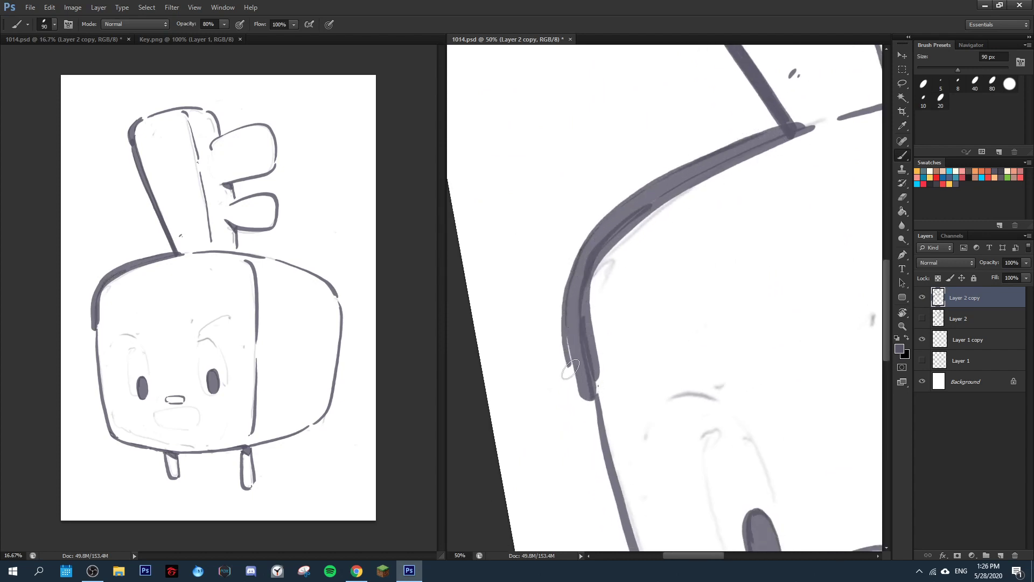
key("e")
left_click_drag(561, 295, 572, 394)
key("b")
Thicken the head's left side and carry the heavy outline around the lower-left corner to the left leg.
mouse_move(568, 320)
left_mouse_down()
mouse_move(579, 393)
mouse_move(524, 143)
mouse_move(540, 199)
left_mouse_up()
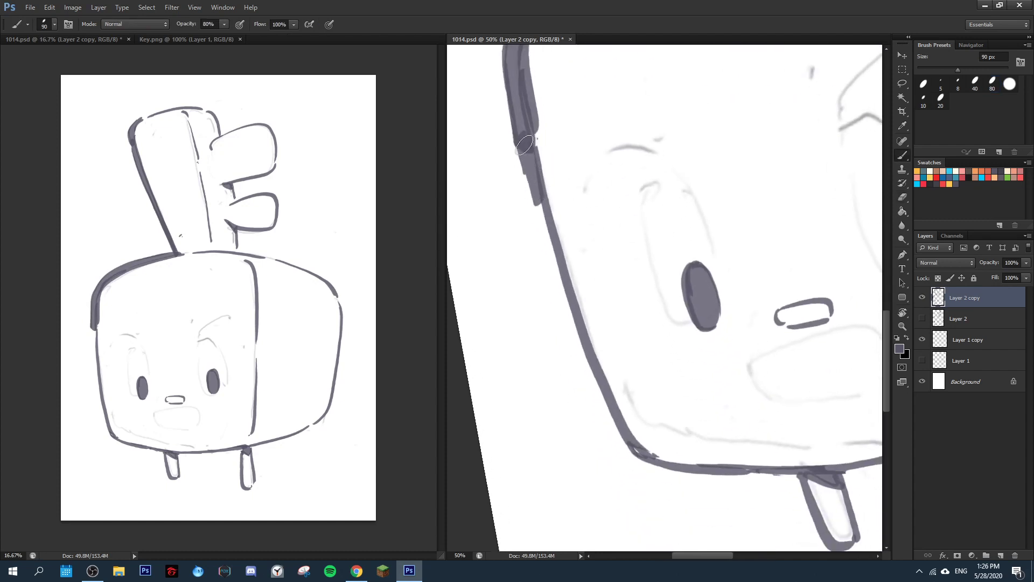
mouse_move(523, 145)
left_mouse_down()
mouse_move(589, 363)
mouse_move(630, 456)
mouse_move(694, 479)
mouse_move(790, 480)
left_mouse_up()
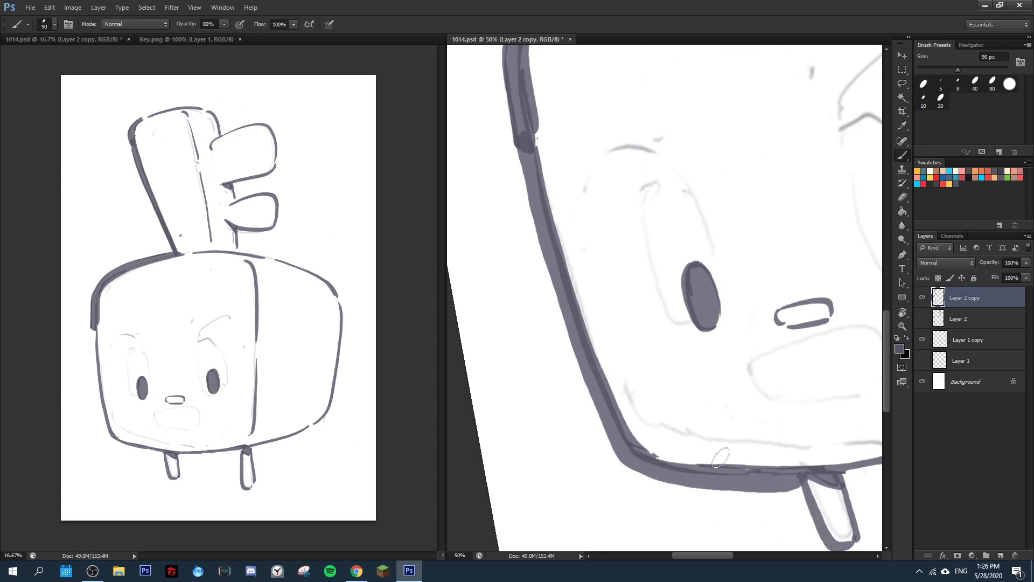
left_click_drag(528, 194, 626, 463)
Thicken the outline of the left leg all the way around.
key("r")
mouse_move(540, 365)
left_mouse_down()
mouse_move(616, 143)
mouse_move(494, 189)
mouse_move(523, 312)
mouse_move(590, 399)
mouse_move(632, 291)
mouse_move(630, 318)
mouse_move(673, 358)
mouse_move(701, 342)
left_mouse_up()
key("b")
key("r")
key("b")
mouse_move(672, 260)
left_mouse_down()
mouse_move(693, 327)
mouse_move(670, 348)
mouse_move(624, 283)
mouse_move(683, 350)
left_mouse_up()
left_click_drag(674, 265, 696, 331)
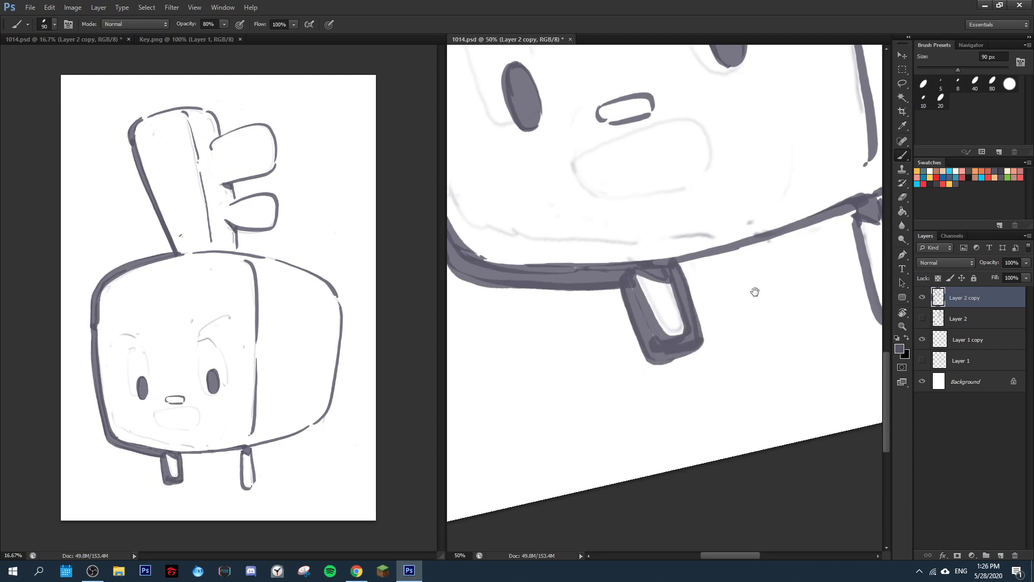
Rotate the canvas and thicken the head's bottom edge between the two legs, undoing unsatisfactory strokes.
left_click_drag(755, 291, 605, 305)
key("r")
mouse_move(596, 231)
left_mouse_down()
mouse_move(604, 154)
mouse_move(732, 175)
left_mouse_up()
left_click_drag(651, 182, 746, 318)
key("ctrl+z")
left_click_drag(639, 165, 747, 325)
key("ctrl+z")
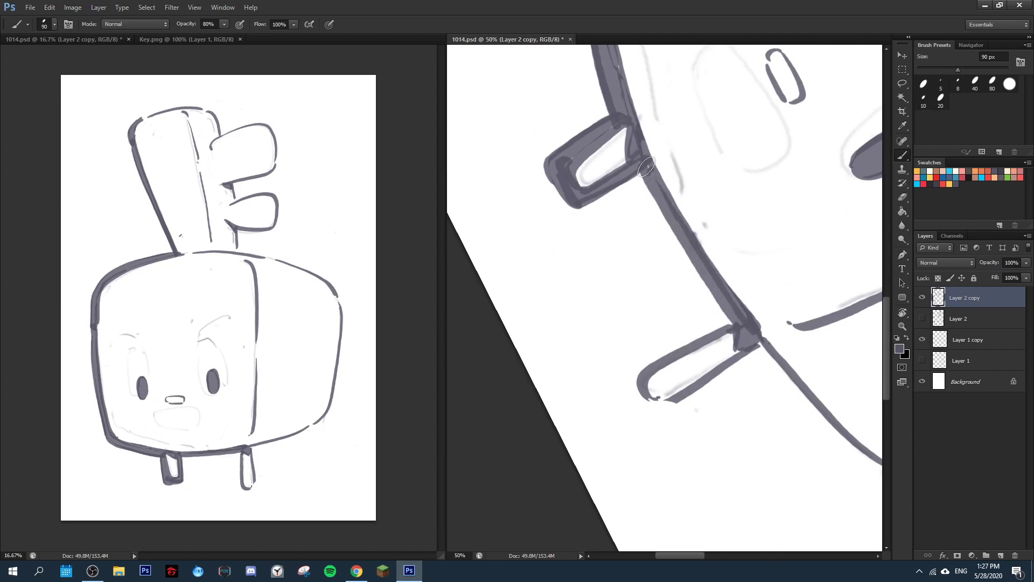
Thicken the outline of the right leg on both sides and around its rounded foot.
mouse_move(663, 215)
left_mouse_down()
mouse_move(735, 320)
mouse_move(716, 258)
mouse_move(667, 207)
mouse_move(662, 231)
mouse_move(748, 268)
left_mouse_up()
key("r")
key("b")
mouse_move(658, 164)
left_mouse_down()
mouse_move(730, 241)
mouse_move(736, 267)
left_mouse_up()
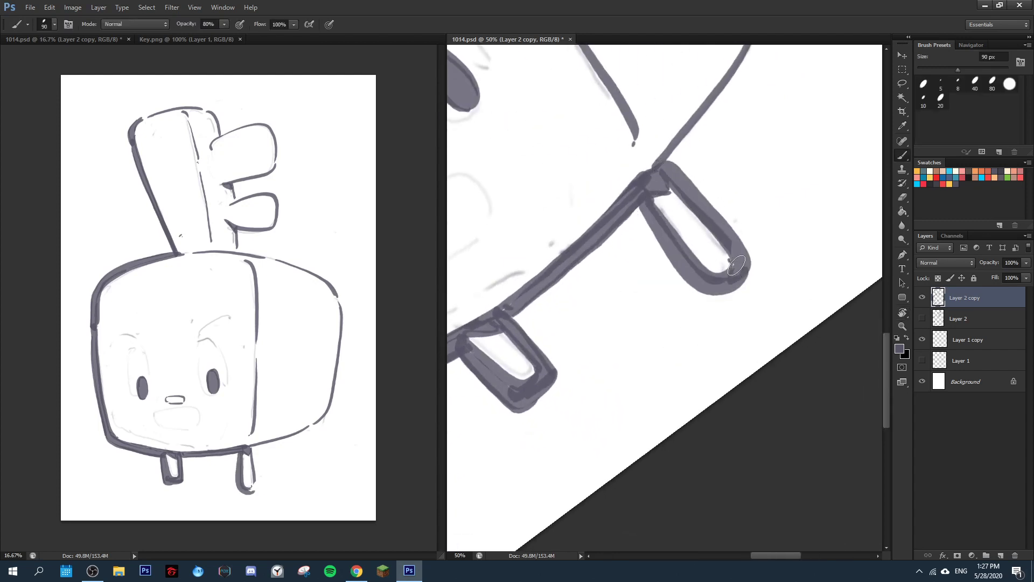
left_click_drag(652, 223, 716, 292)
mouse_move(664, 166)
left_mouse_down()
mouse_move(748, 274)
mouse_move(755, 411)
mouse_move(482, 188)
mouse_move(549, 202)
mouse_move(647, 340)
mouse_move(736, 351)
left_mouse_up()
Thicken the head's bottom edge from the right leg around the lower-right corner.
key("r")
key("b")
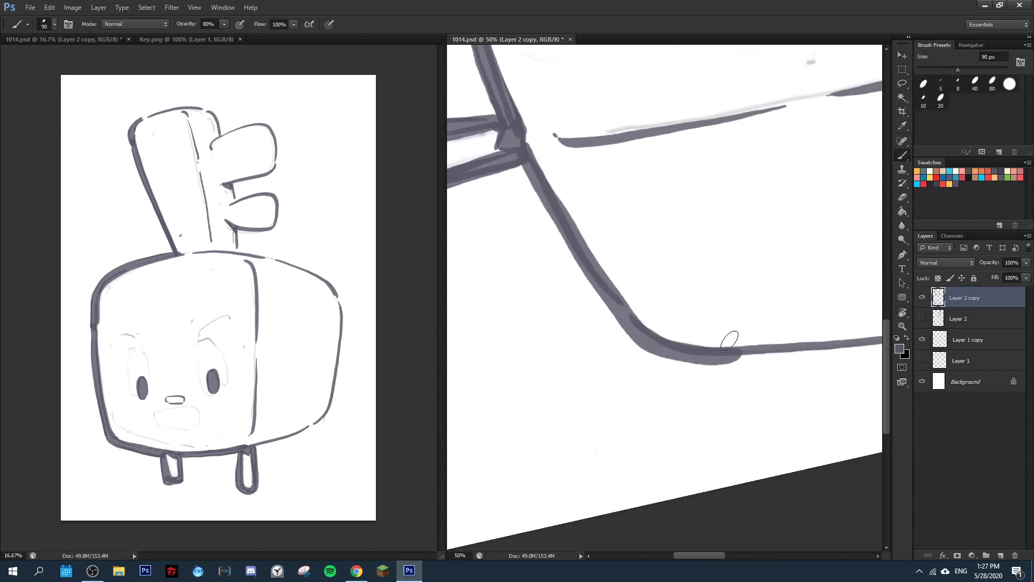
mouse_move(536, 183)
left_mouse_down()
mouse_move(637, 342)
mouse_move(749, 366)
left_mouse_up()
Thicken the head's right side up to and around the upper-right corner.
key("r")
mouse_move(749, 366)
left_mouse_down()
mouse_move(773, 224)
mouse_move(642, 346)
mouse_move(615, 70)
left_mouse_up()
key("b")
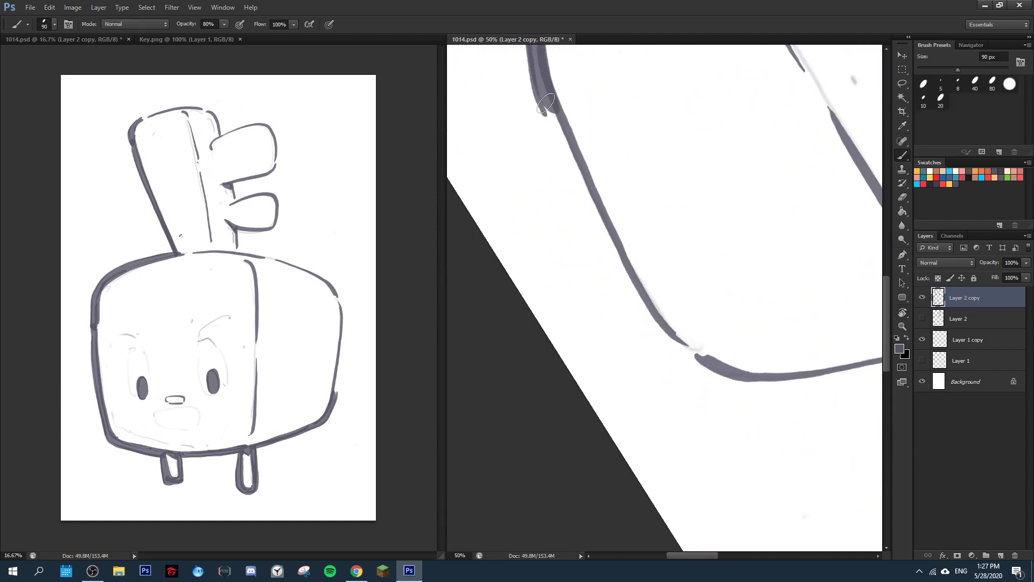
mouse_move(540, 90)
left_mouse_down()
mouse_move(613, 259)
mouse_move(659, 329)
mouse_move(762, 382)
left_mouse_up()
mouse_move(555, 137)
left_mouse_down()
mouse_move(674, 359)
mouse_move(754, 381)
left_mouse_up()
Thicken the head's top edge from the upper-right corner towards the key's teeth.
key("r")
mouse_move(762, 346)
left_mouse_down()
mouse_move(807, 440)
mouse_move(740, 459)
left_mouse_up()
left_click_drag(682, 417, 604, 92)
key("b")
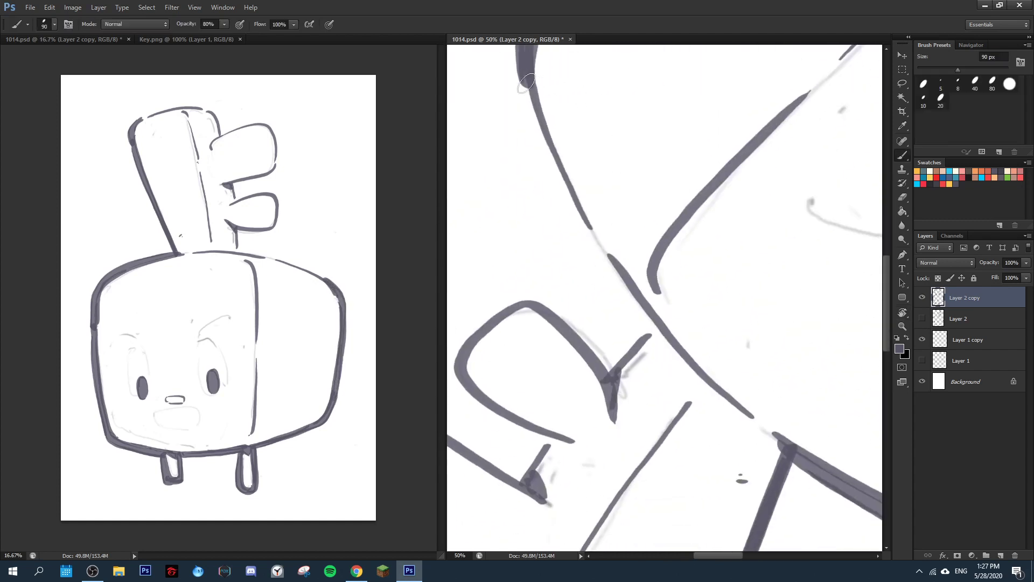
mouse_move(526, 66)
left_mouse_down()
mouse_move(601, 259)
mouse_move(719, 400)
left_mouse_up()
mouse_move(523, 86)
left_mouse_down()
mouse_move(587, 240)
mouse_move(646, 337)
mouse_move(711, 396)
mouse_move(614, 203)
mouse_move(530, 194)
left_mouse_up()
Thicken the short stem above the head and the outline of the lower key tooth, undoing the stray stroke across it.
key("e")
key("r")
mouse_move(544, 205)
left_mouse_down()
mouse_move(669, 167)
mouse_move(760, 245)
mouse_move(750, 304)
left_mouse_up()
key("b")
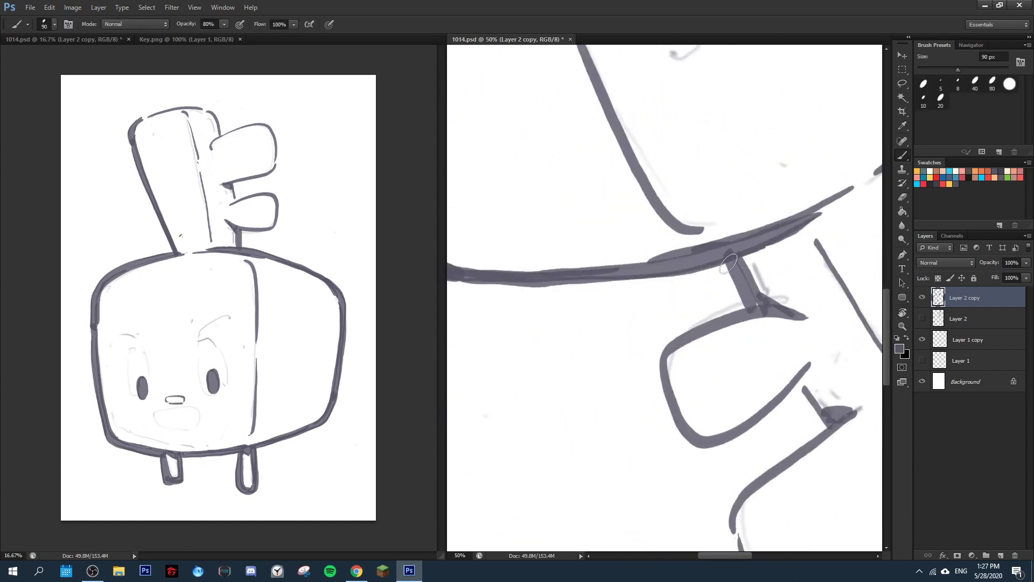
mouse_move(729, 263)
left_mouse_down()
mouse_move(753, 304)
mouse_move(702, 166)
mouse_move(568, 268)
mouse_move(564, 352)
mouse_move(658, 351)
left_mouse_up()
key("r")
key("b")
mouse_move(625, 212)
left_mouse_down()
mouse_move(667, 268)
mouse_move(664, 341)
mouse_move(646, 349)
mouse_move(669, 340)
left_mouse_up()
mouse_move(547, 283)
left_mouse_down()
mouse_move(563, 338)
mouse_move(609, 360)
left_mouse_up()
mouse_move(625, 211)
left_mouse_down()
mouse_move(660, 239)
mouse_move(673, 323)
left_mouse_up()
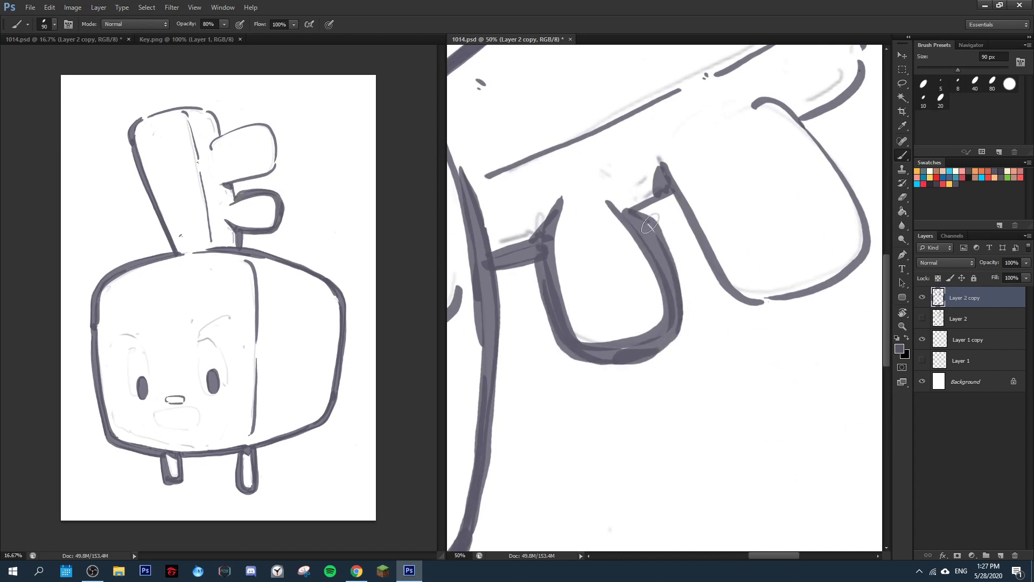
key("r")
mouse_move(650, 223)
left_mouse_down()
mouse_move(764, 233)
mouse_move(742, 309)
mouse_move(754, 348)
mouse_move(748, 312)
left_mouse_up()
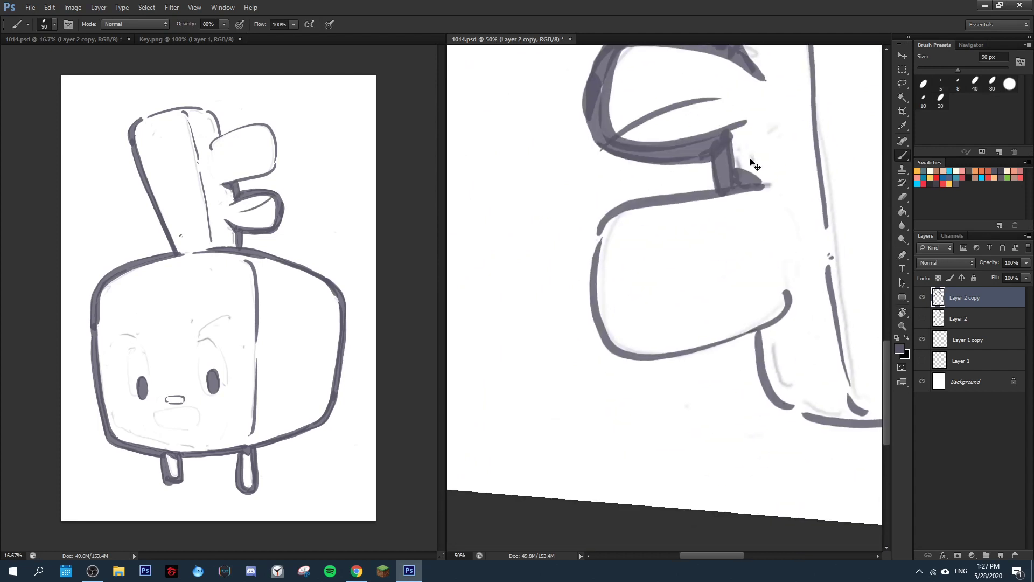
key("ctrl+z")
Thicken the connector between the teeth and the outline of the upper key tooth.
key("r")
left_click_drag(761, 120, 602, 103)
mouse_move(628, 177)
left_mouse_down()
mouse_move(567, 254)
mouse_move(640, 172)
left_mouse_up()
mouse_move(557, 269)
left_mouse_down()
mouse_move(603, 350)
mouse_move(662, 377)
left_mouse_up()
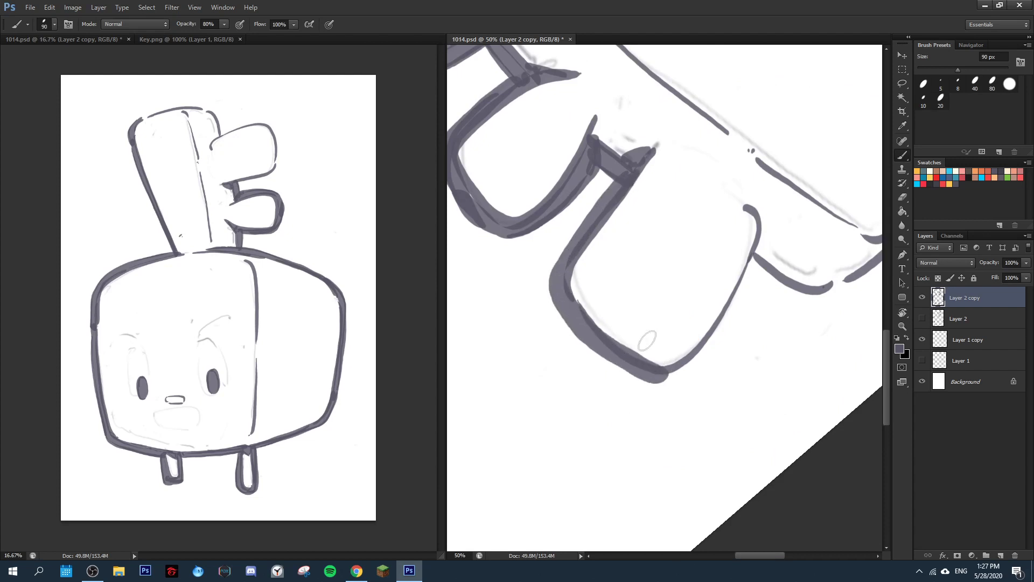
mouse_move(617, 186)
left_mouse_down()
mouse_move(556, 277)
mouse_move(567, 324)
mouse_move(636, 372)
left_mouse_up()
key("r")
mouse_move(606, 301)
left_mouse_down()
mouse_move(677, 183)
mouse_move(742, 242)
left_mouse_up()
left_click_drag(671, 164, 579, 213)
key("b")
mouse_move(587, 272)
left_mouse_down()
mouse_move(596, 314)
mouse_move(670, 383)
mouse_move(616, 311)
mouse_move(577, 284)
mouse_move(580, 299)
mouse_move(618, 350)
mouse_move(687, 392)
left_mouse_up()
mouse_move(687, 340)
left_mouse_down()
mouse_move(635, 168)
mouse_move(555, 251)
left_mouse_up()
Thicken the key shaft's top edge and rounded right corner down to the upper tooth, and reset the canvas rotation.
key("r")
key("b")
mouse_move(583, 291)
left_mouse_down()
mouse_move(615, 352)
mouse_move(657, 368)
mouse_move(760, 365)
mouse_move(817, 345)
mouse_move(746, 367)
mouse_move(830, 328)
mouse_move(731, 360)
left_mouse_up()
key("r")
mouse_move(563, 248)
left_mouse_down()
mouse_move(589, 164)
mouse_move(719, 127)
left_mouse_up()
key("b")
mouse_move(659, 203)
left_mouse_down()
mouse_move(602, 240)
mouse_move(584, 303)
mouse_move(628, 376)
mouse_move(693, 431)
mouse_move(788, 457)
mouse_move(687, 201)
mouse_move(753, 396)
left_mouse_up()
key("r")
mouse_move(749, 493)
left_mouse_down()
mouse_move(650, 110)
mouse_move(692, 78)
left_mouse_up()
left_click_drag(619, 488, 613, 137)
left_click(139, 25)
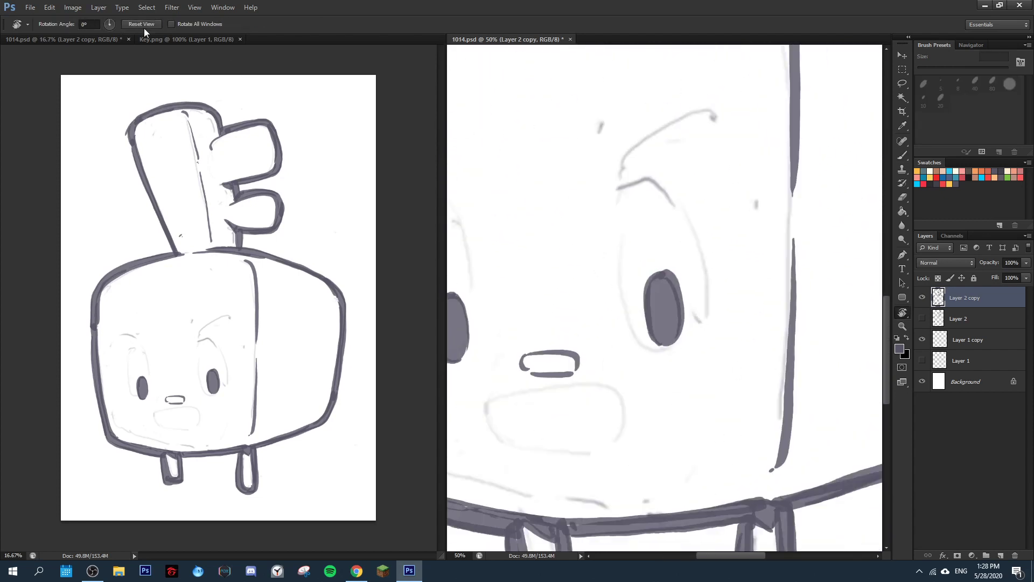
Try replacing the small mouth with a larger open one over the sketched mouth, and undo its strokes.
key("b")
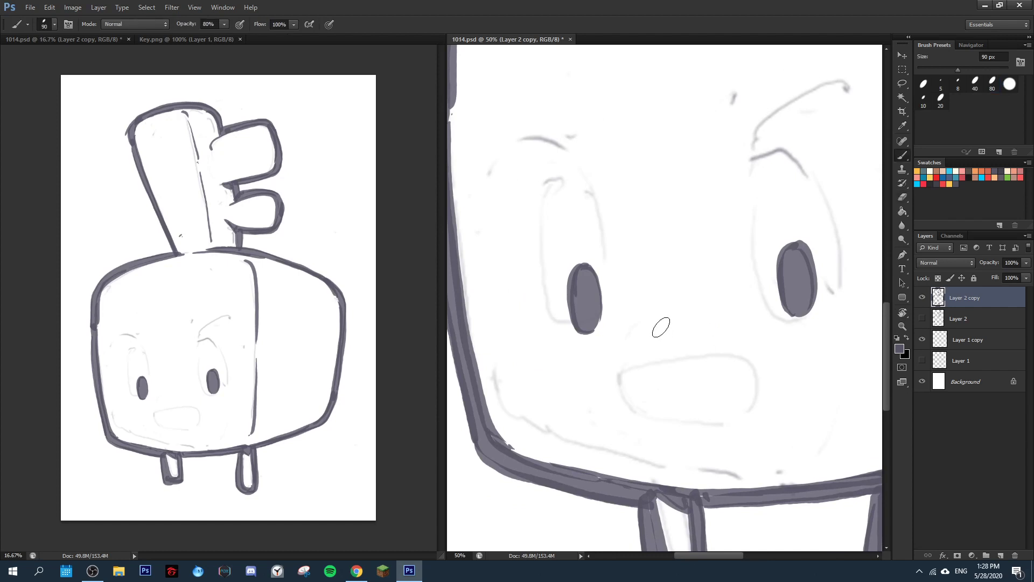
mouse_move(665, 313)
left_mouse_down()
mouse_move(691, 309)
mouse_move(668, 316)
left_mouse_up()
key("e")
key("b")
mouse_move(632, 374)
left_mouse_down()
mouse_move(646, 362)
mouse_move(746, 377)
mouse_move(746, 409)
left_mouse_up()
left_click_drag(626, 403, 738, 411)
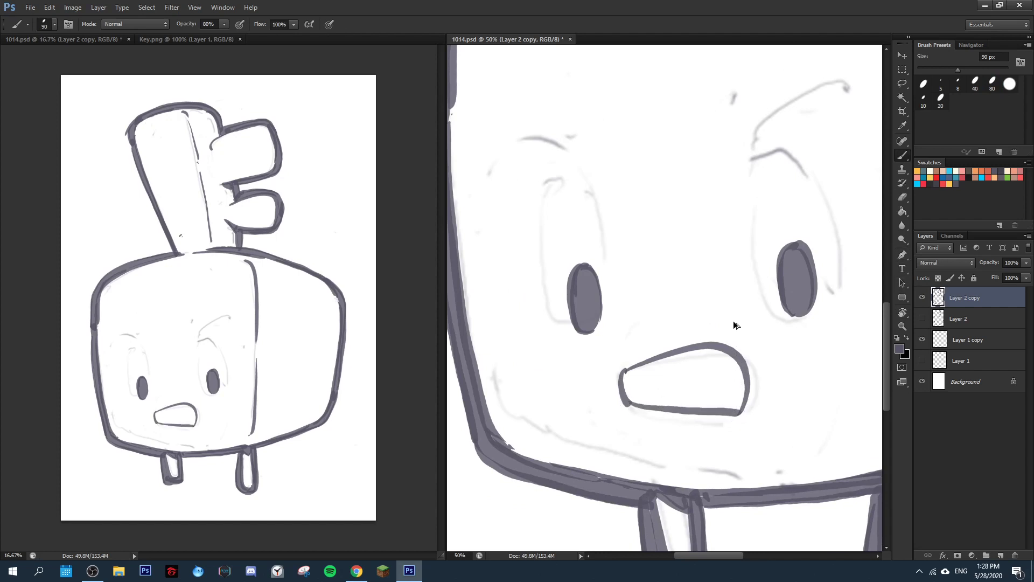
key("ctrl+z")
key("ctrl+alt+z")
Try a thin oval mouth, undo back to the small rounded rectangular one and go over its outline.
left_click_drag(671, 309, 663, 315)
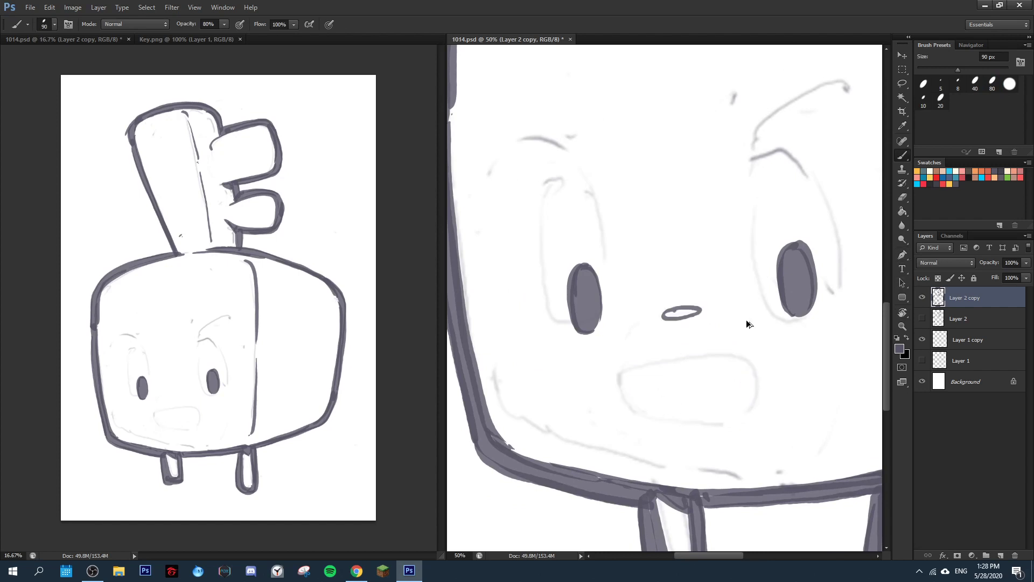
key("ctrl+alt+z")
key("ctrl+alt+z")
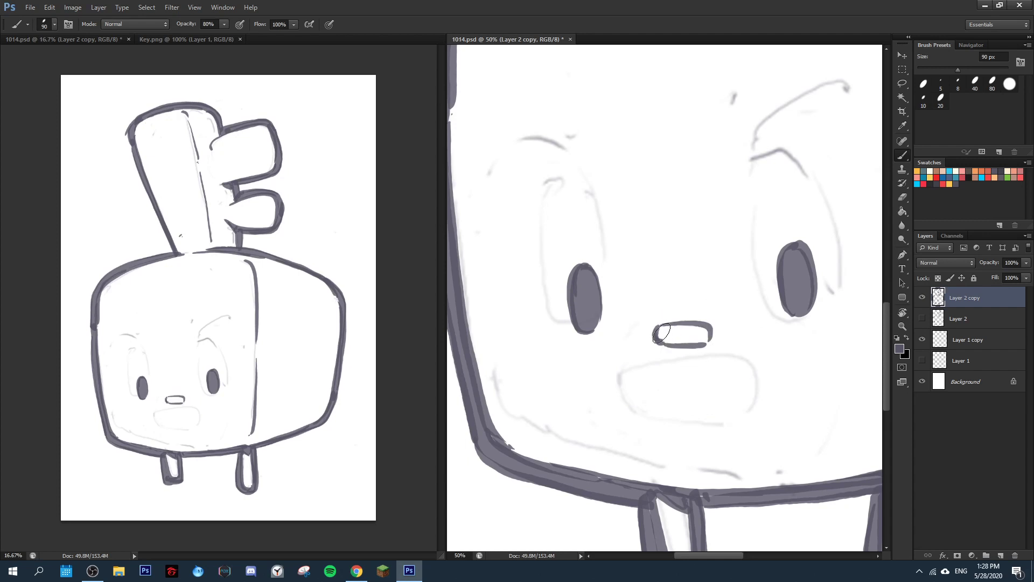
Thicken the shaft's inner dividing line and add short dashes in the upper tooth's lower-right corner.
left_click_drag(799, 179, 657, 485)
left_click_drag(708, 157, 758, 411)
left_click_drag(764, 398, 769, 404)
left_click_drag(774, 395, 858, 302)
mouse_move(651, 163)
left_mouse_down()
mouse_move(688, 288)
mouse_move(692, 263)
mouse_move(710, 369)
left_mouse_up()
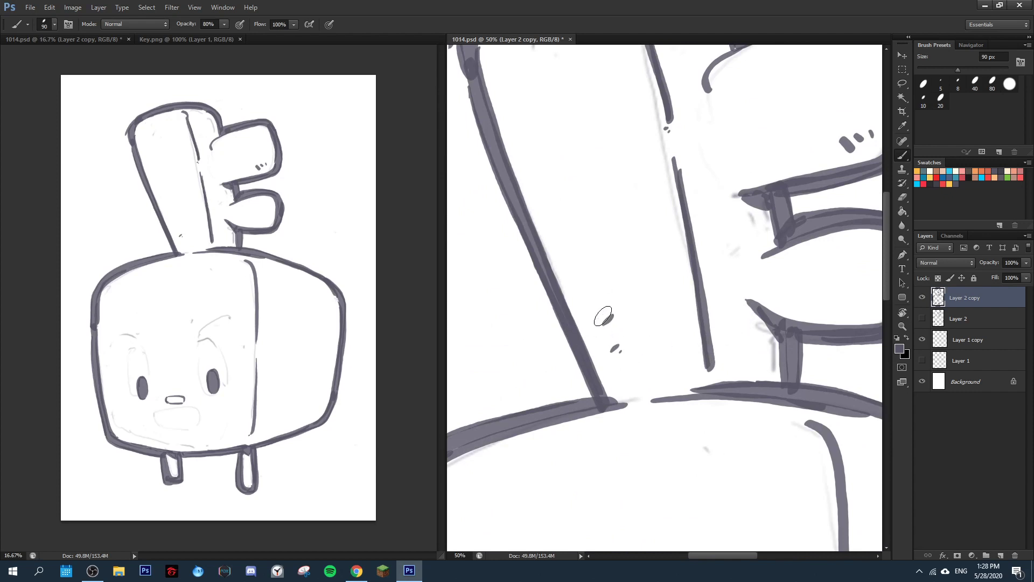
Add short shading dashes inside the shaft's lower-left edge and hatch marks at the top of the head's dividing line.
left_click_drag(601, 299, 592, 307)
left_click_drag(741, 391, 474, 169)
mouse_move(571, 186)
left_mouse_down()
mouse_move(563, 212)
mouse_move(572, 224)
left_mouse_up()
left_click_drag(595, 195, 583, 240)
Add a row of short upright hatch marks beside the lower end of the head's dividing line.
mouse_move(603, 539)
left_mouse_down()
mouse_move(661, 153)
mouse_move(649, 195)
left_mouse_up()
left_click_drag(641, 331, 639, 373)
left_click_drag(653, 332, 661, 368)
left_click_drag(672, 345, 677, 360)
left_click_drag(694, 319, 695, 333)
Add short slanted hatch marks inside the upper-left corner of the head's front face.
left_click_drag(531, 304, 725, 276)
left_click_drag(572, 164, 842, 323)
left_click_drag(770, 283, 794, 407)
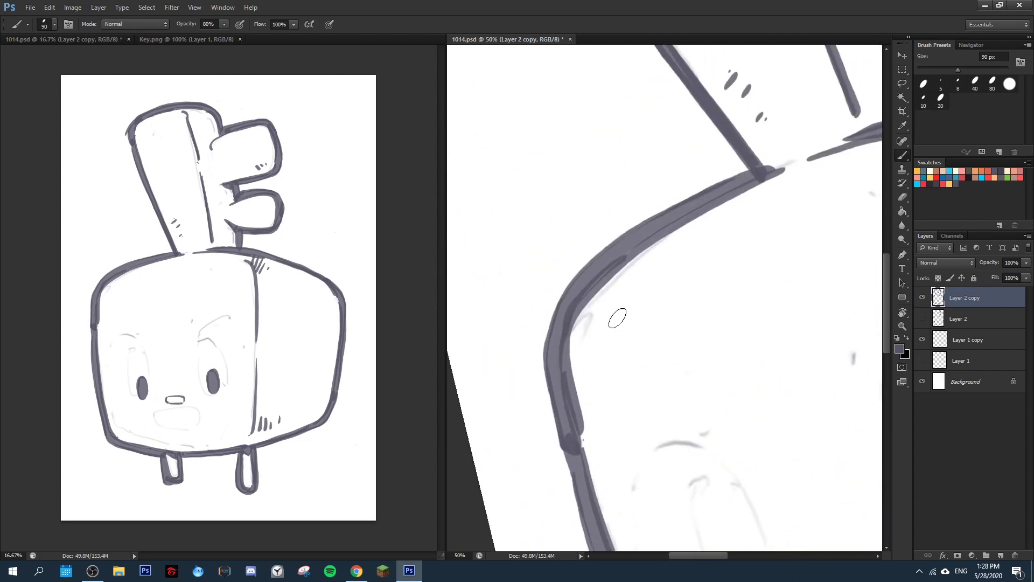
mouse_move(602, 307)
left_mouse_down()
mouse_move(591, 331)
mouse_move(612, 327)
left_mouse_up()
mouse_move(764, 458)
left_mouse_down()
mouse_move(707, 384)
mouse_move(532, 326)
left_mouse_up()
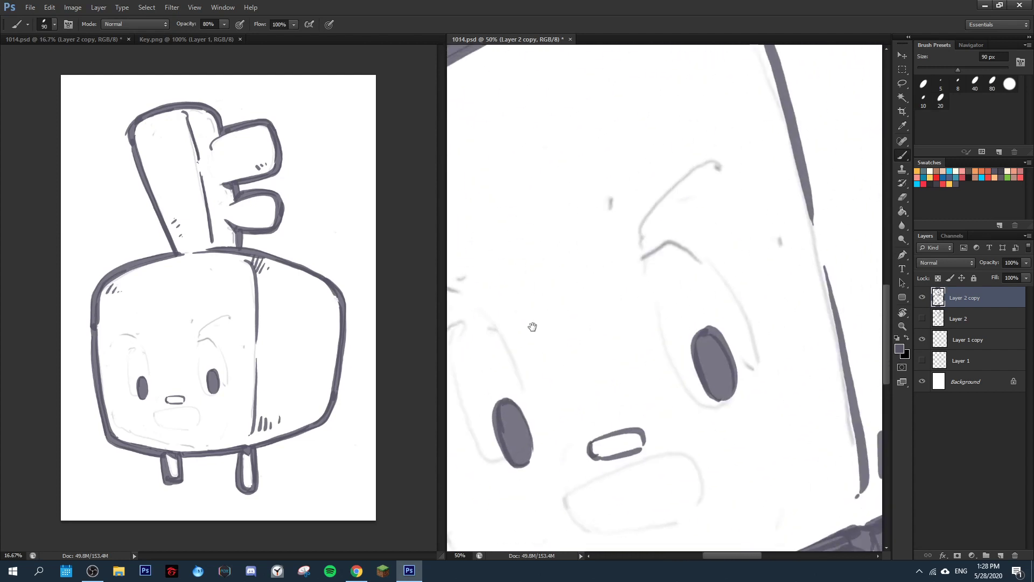
Reset the canvas rotation, duplicate the Layer 2 copy line art, and hide the original Layer 2 copy.
key("r")
left_click(141, 24)
left_click_drag(701, 425, 652, 233)
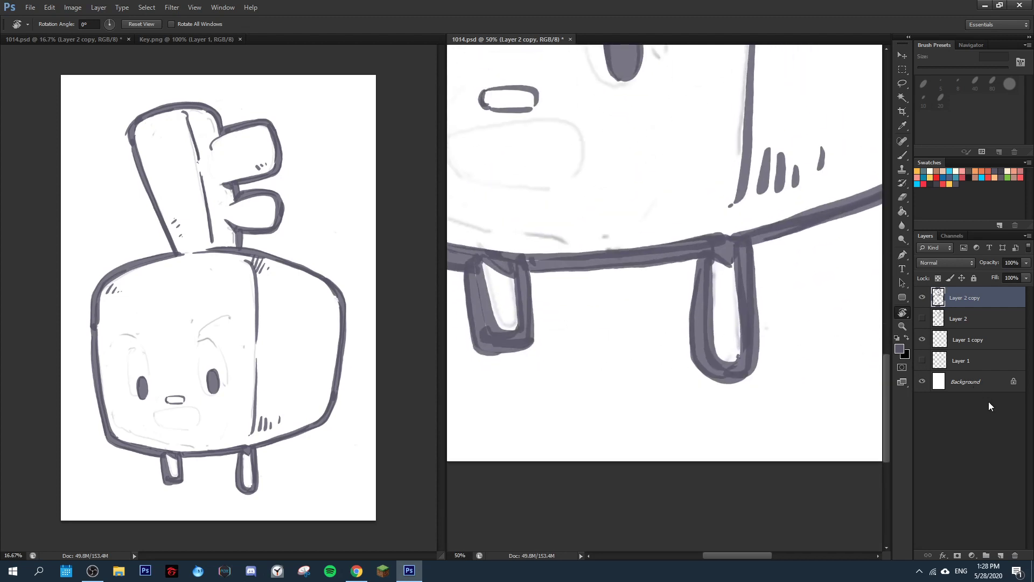
key("ctrl+j")
left_click(922, 318)
left_click(985, 319)
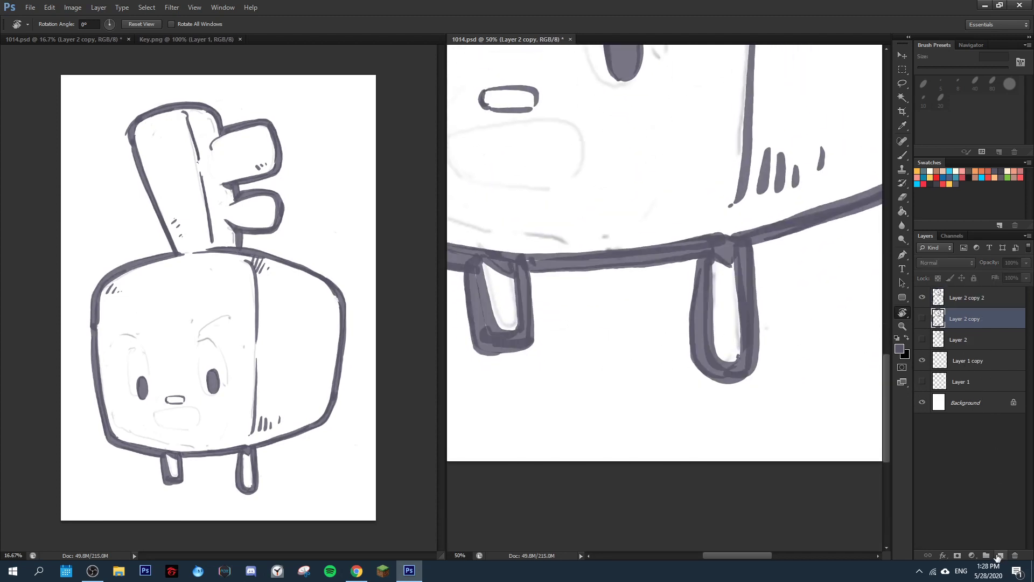
Add a new layer below the duplicated line art and fill it with a light cream swatch colour.
left_click(1000, 555)
left_click(1006, 171)
key("g")
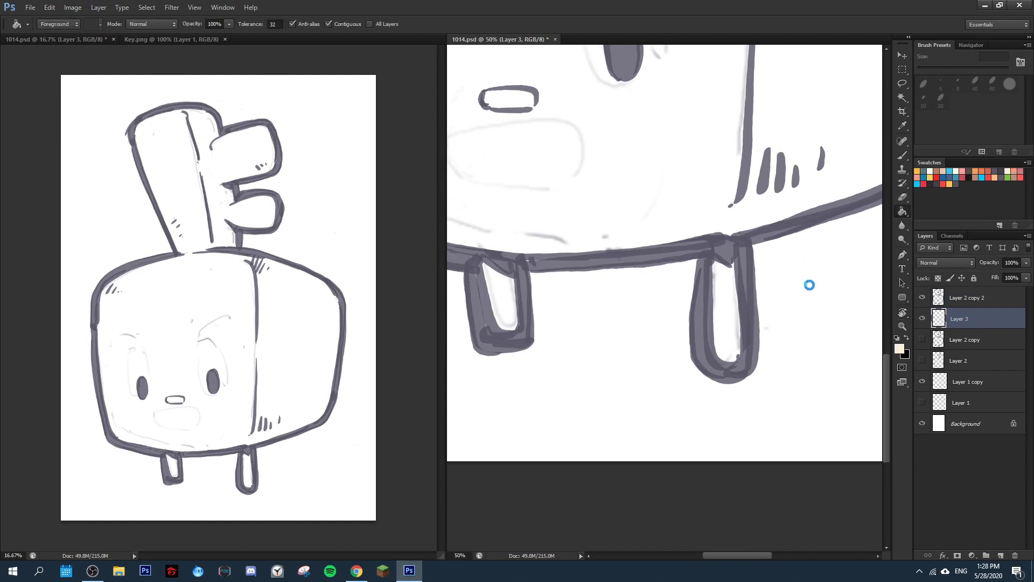
left_click(808, 284)
scroll(722, 243, "up", 10)
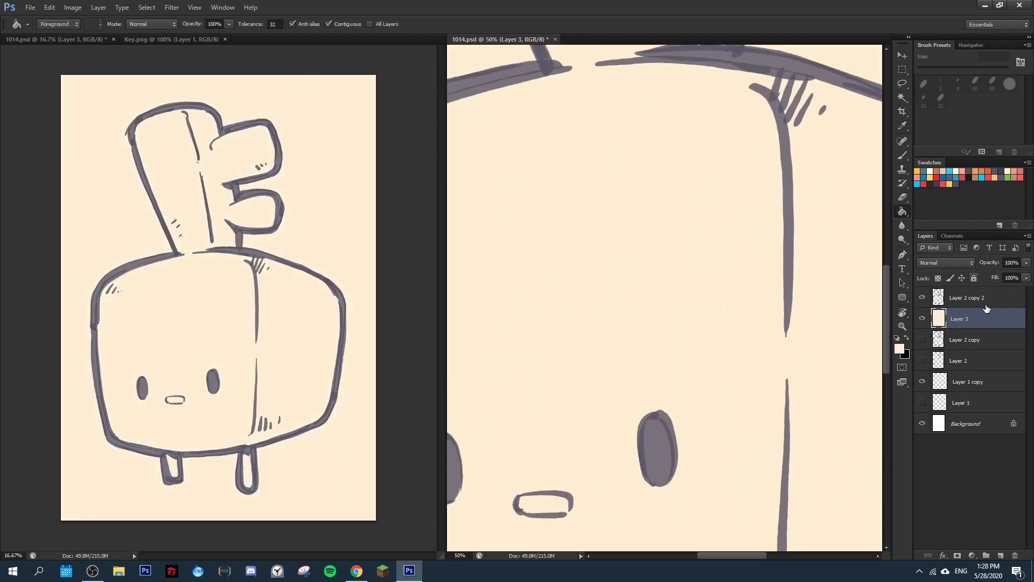
Darken the Layer 2 copy 2 line art with Hue/Saturation, setting Lightness to -10.
left_click(973, 294)
key("ctrl+u")
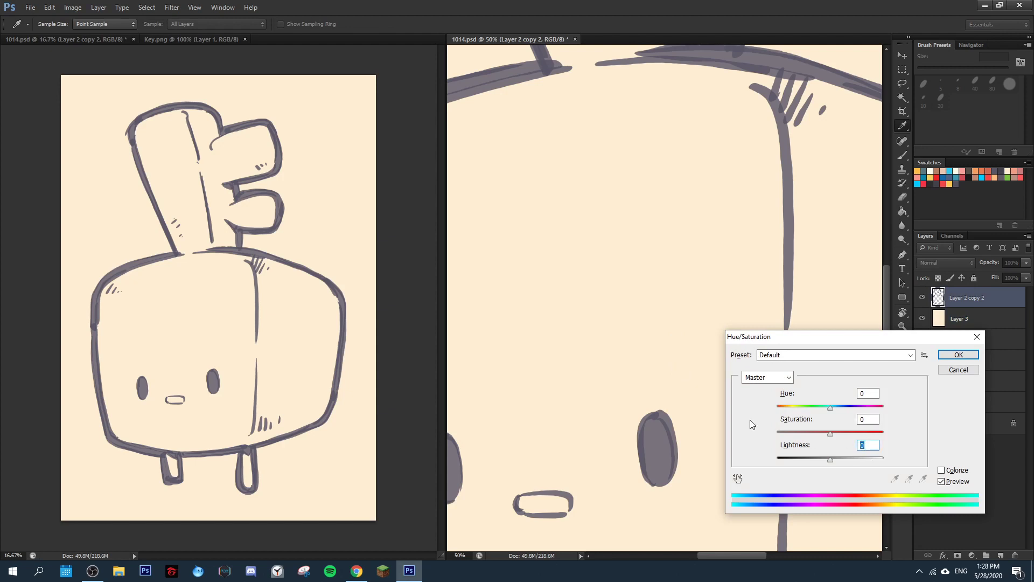
type("-10")
key("Return")
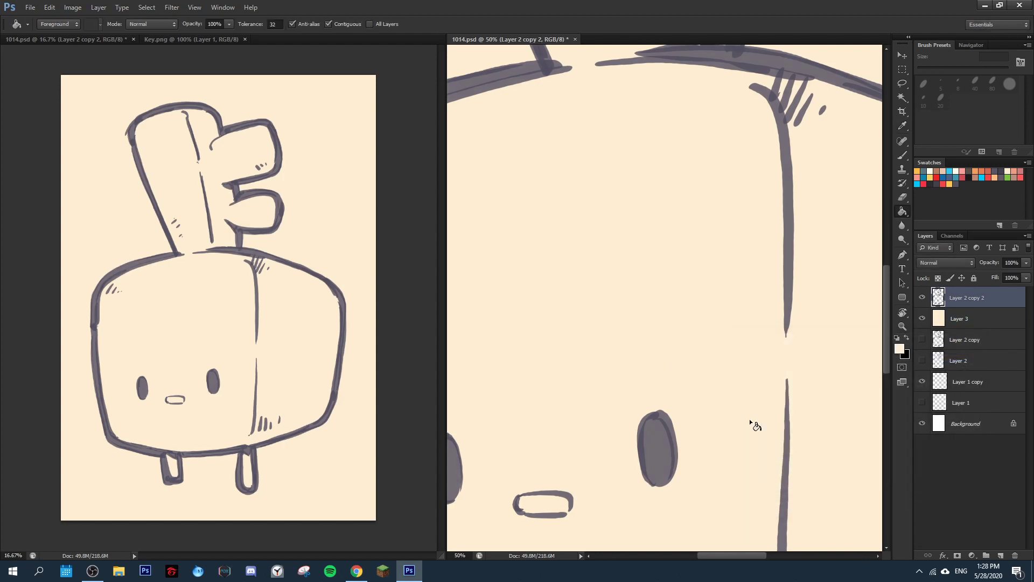
Show the Key.png reference beside 1014.psd and fit the whole drawing in its window.
left_click(174, 39)
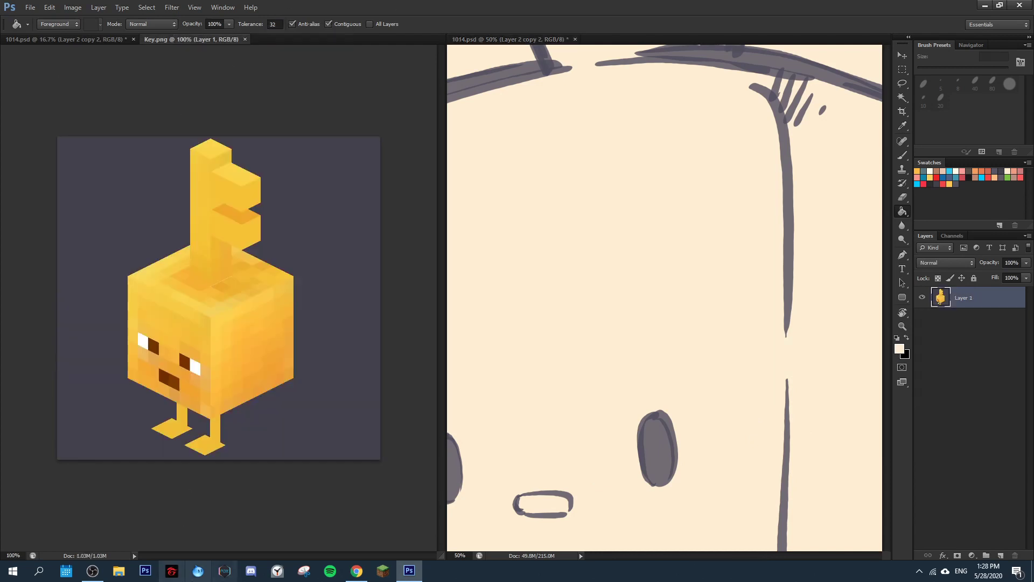
left_click(356, 570)
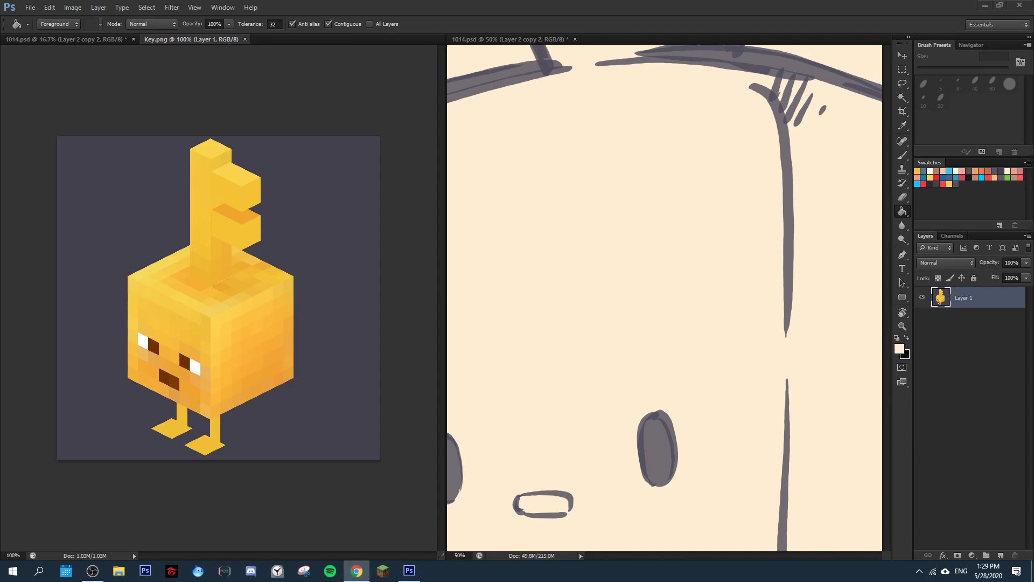
left_click(678, 350)
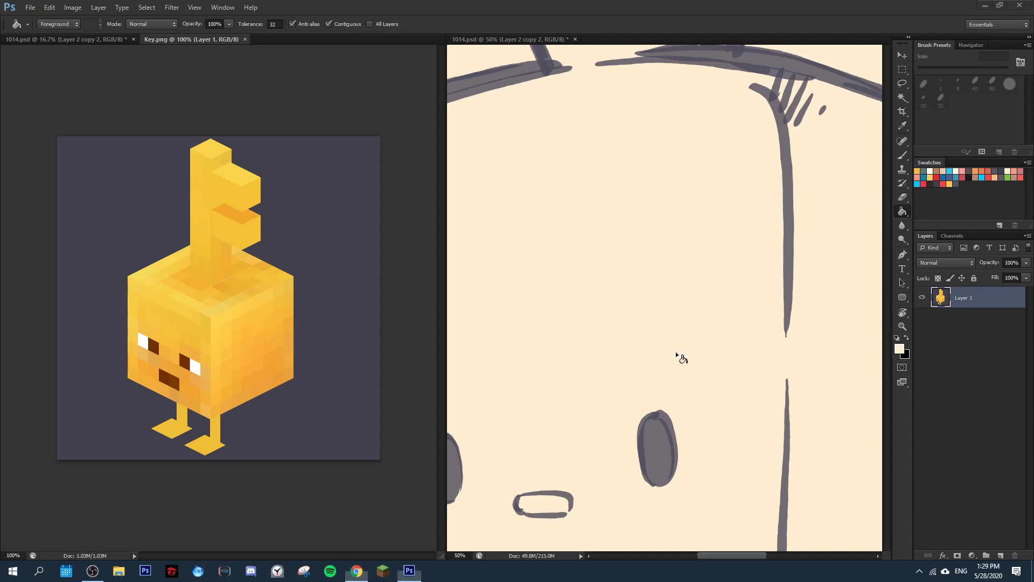
left_click_drag(621, 249, 679, 437)
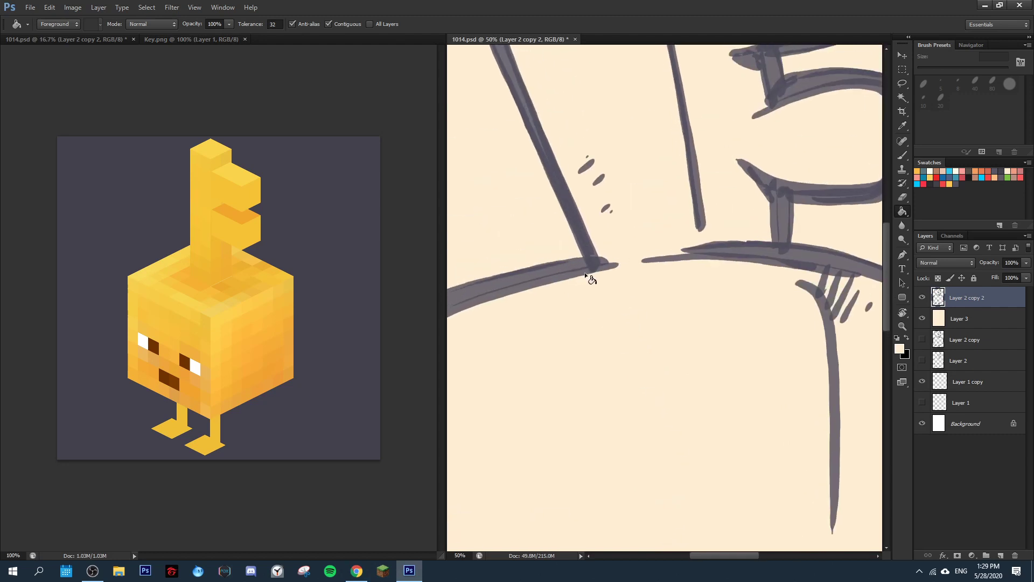
key("ctrl+0")
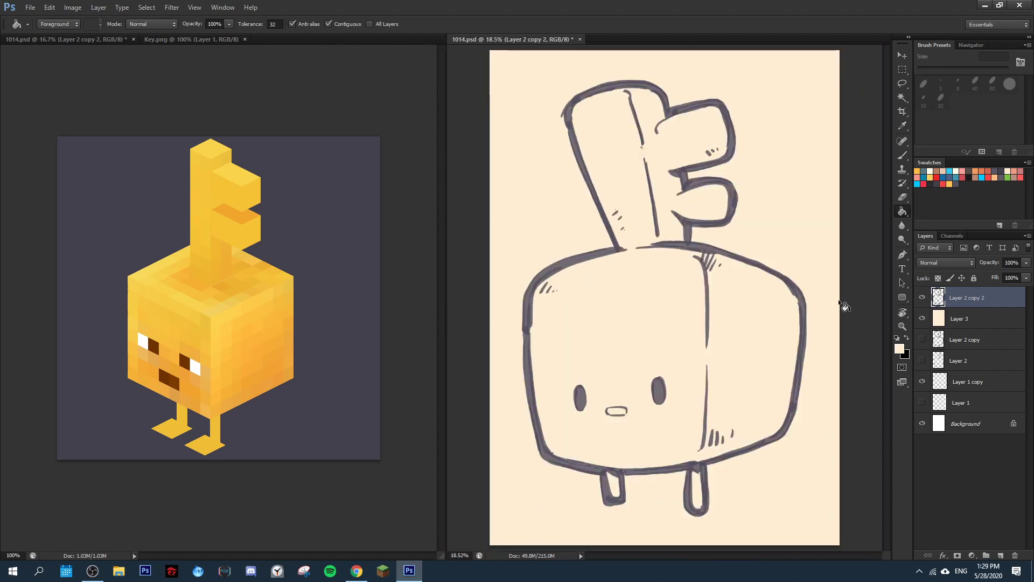
Choose a more saturated light peach and brush it onto Layer 3 over the shaft's top and the upper parts of the teeth.
left_click(941, 324)
key("i")
left_click(899, 348)
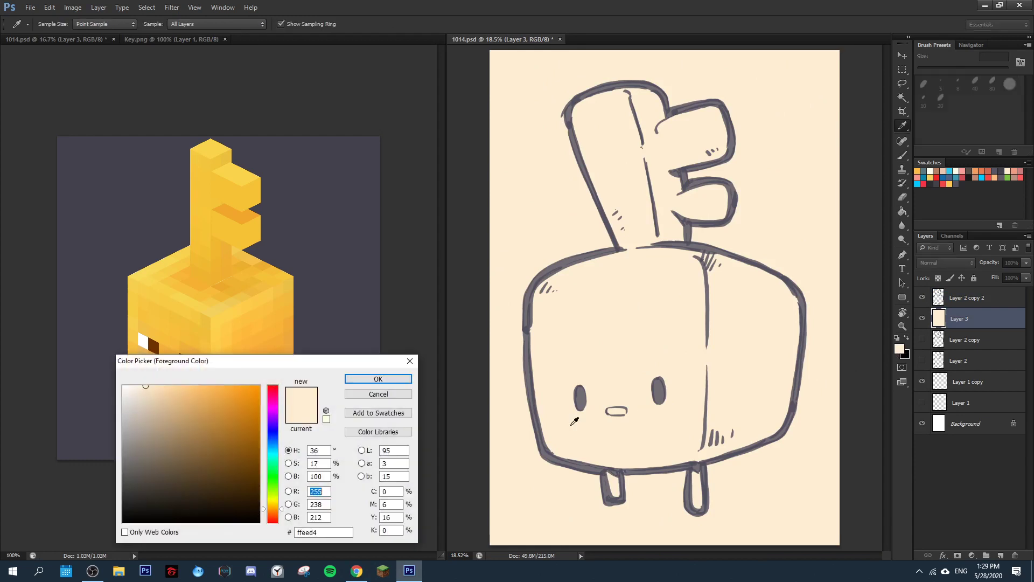
left_click(175, 386)
left_click(360, 379)
key("b")
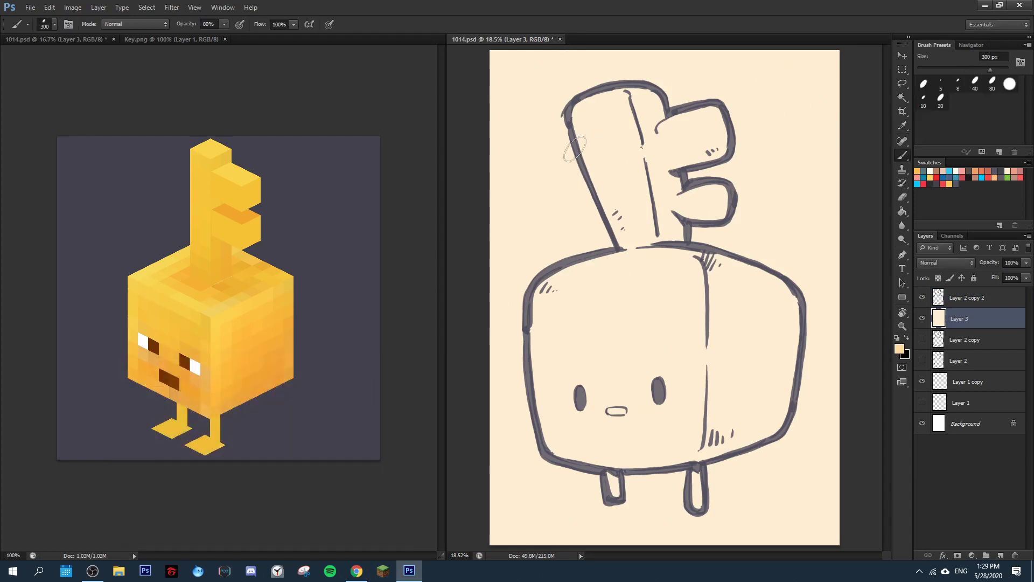
mouse_move(568, 117)
left_mouse_down()
mouse_move(582, 146)
mouse_move(600, 101)
mouse_move(625, 132)
mouse_move(638, 130)
mouse_move(661, 89)
mouse_move(660, 106)
mouse_move(716, 123)
mouse_move(690, 107)
mouse_move(708, 142)
mouse_move(708, 175)
mouse_move(699, 167)
mouse_move(687, 197)
left_mouse_up()
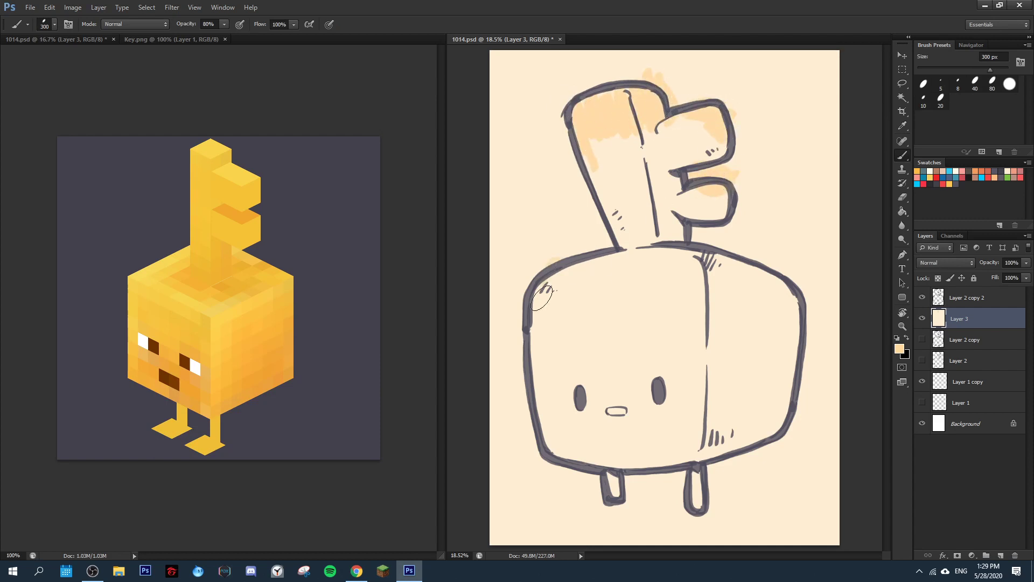
Brush peach along the head's upper edges, the base of the dividing line and the feet, and add a few spots on the background.
mouse_move(541, 296)
left_mouse_down()
mouse_move(553, 352)
mouse_move(543, 293)
mouse_move(560, 242)
mouse_move(617, 256)
mouse_move(584, 262)
mouse_move(678, 253)
left_mouse_up()
mouse_move(602, 260)
left_mouse_down()
mouse_move(679, 263)
mouse_move(687, 252)
mouse_move(716, 300)
mouse_move(728, 271)
mouse_move(797, 300)
mouse_move(715, 336)
mouse_move(739, 313)
mouse_move(816, 305)
mouse_move(782, 334)
left_mouse_up()
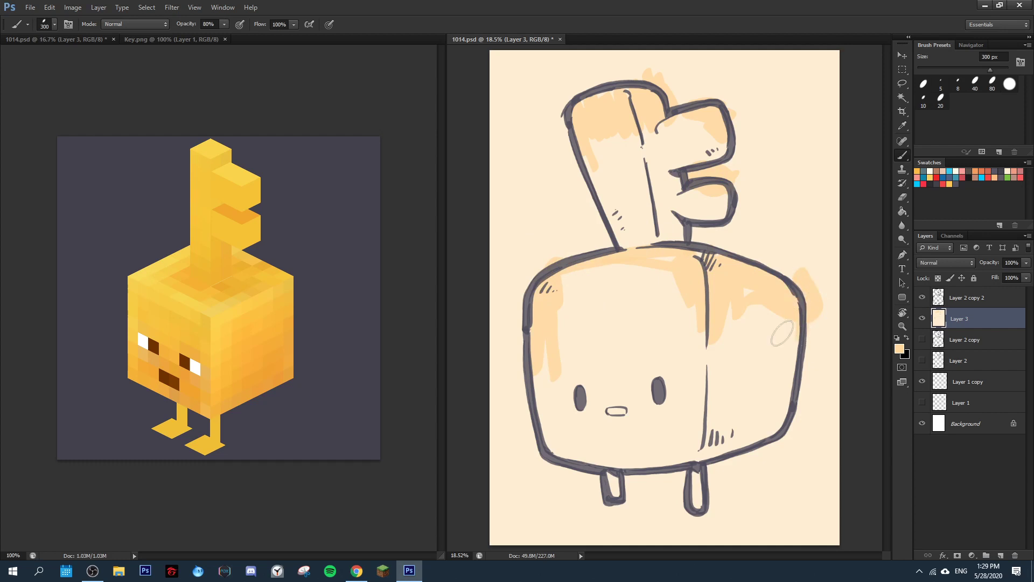
left_click_drag(609, 498, 618, 493)
left_click_drag(791, 195, 802, 218)
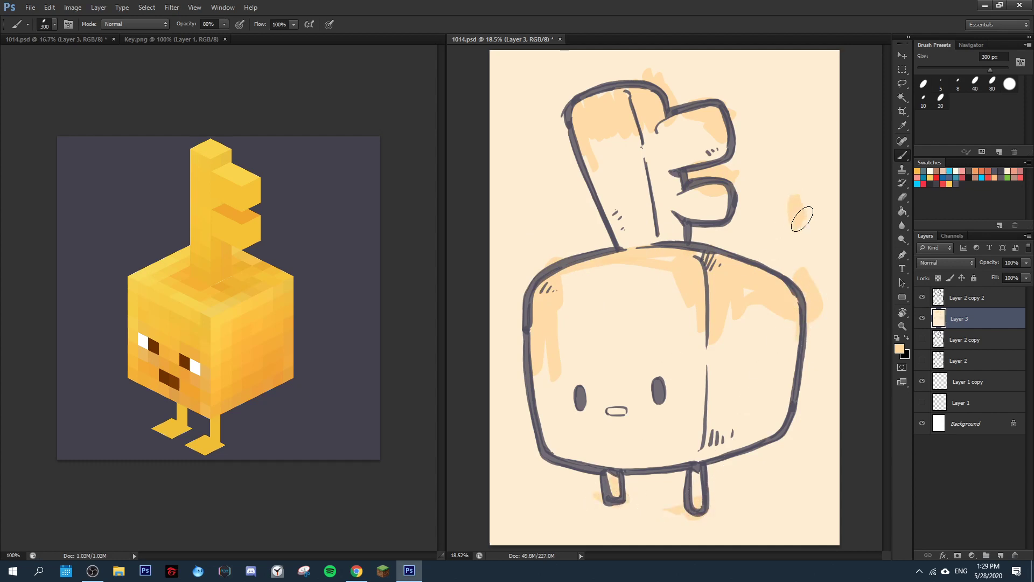
mouse_move(548, 283)
left_mouse_down()
mouse_move(555, 309)
mouse_move(571, 314)
mouse_move(596, 266)
mouse_move(633, 295)
mouse_move(682, 269)
left_mouse_up()
mouse_move(720, 430)
left_mouse_down()
mouse_move(735, 453)
mouse_move(716, 455)
left_mouse_up()
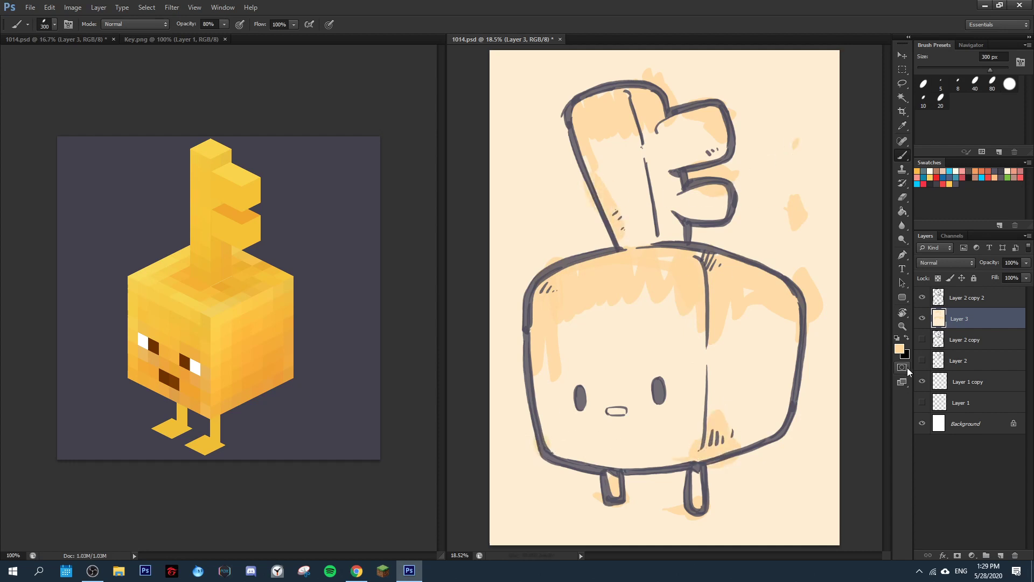
Set the foreground colour to yellow #ffe185 and brush it over the shaft, teeth, upper head, lower side-face edge and legs.
left_click(899, 349)
left_click(188, 386)
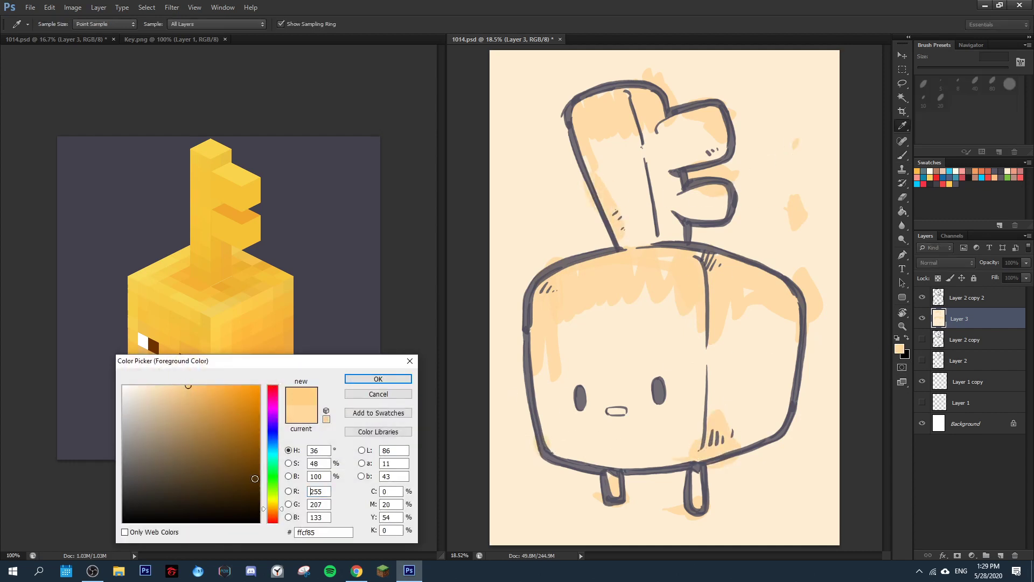
left_click(273, 506)
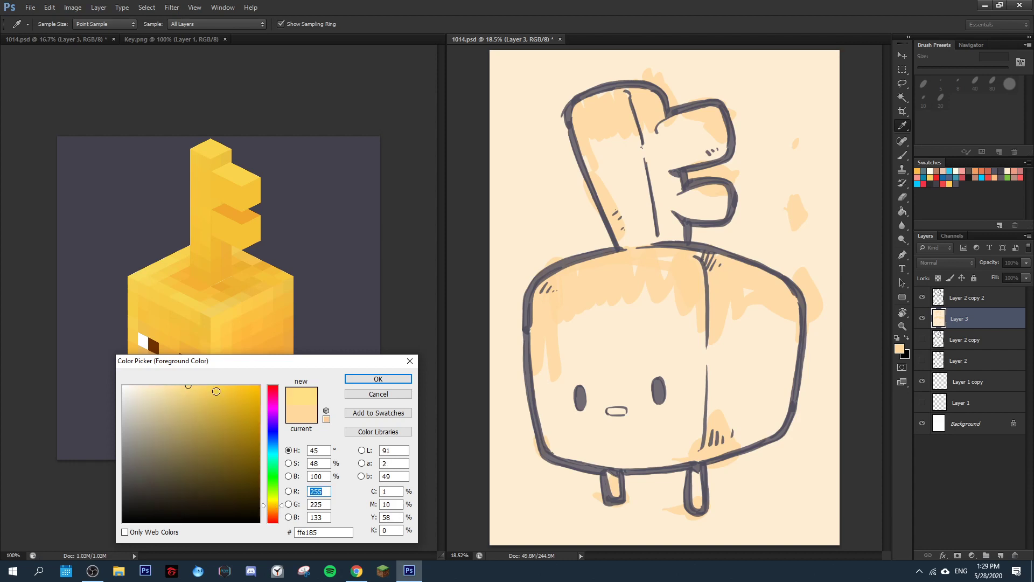
left_click(351, 379)
mouse_move(609, 160)
left_mouse_down()
mouse_move(599, 156)
mouse_move(708, 139)
mouse_move(675, 183)
mouse_move(713, 203)
mouse_move(667, 181)
left_mouse_up()
mouse_move(540, 395)
left_mouse_down()
mouse_move(560, 350)
mouse_move(611, 305)
mouse_move(639, 305)
mouse_move(681, 339)
mouse_move(738, 320)
mouse_move(715, 322)
left_mouse_up()
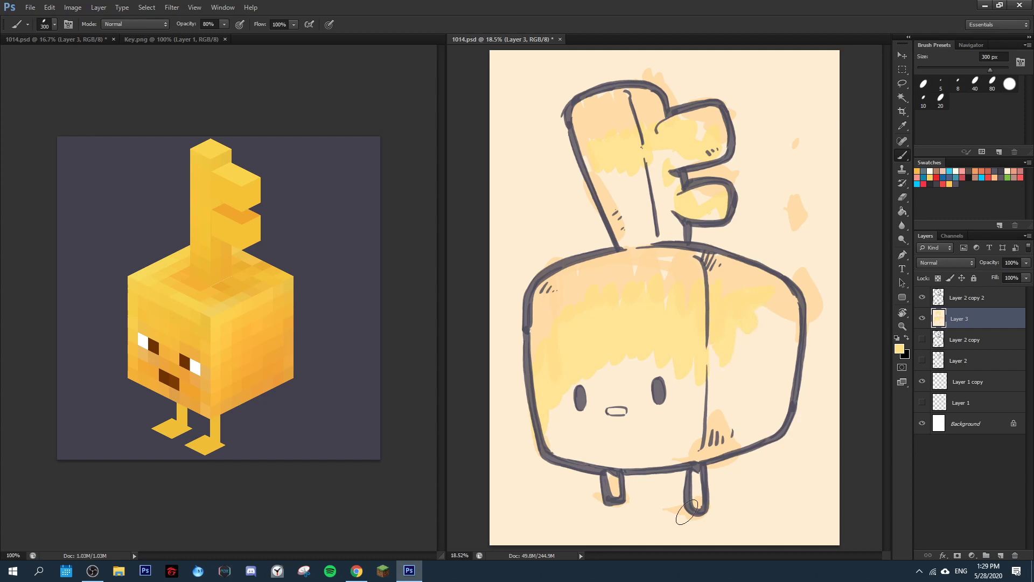
left_click_drag(689, 464, 769, 448)
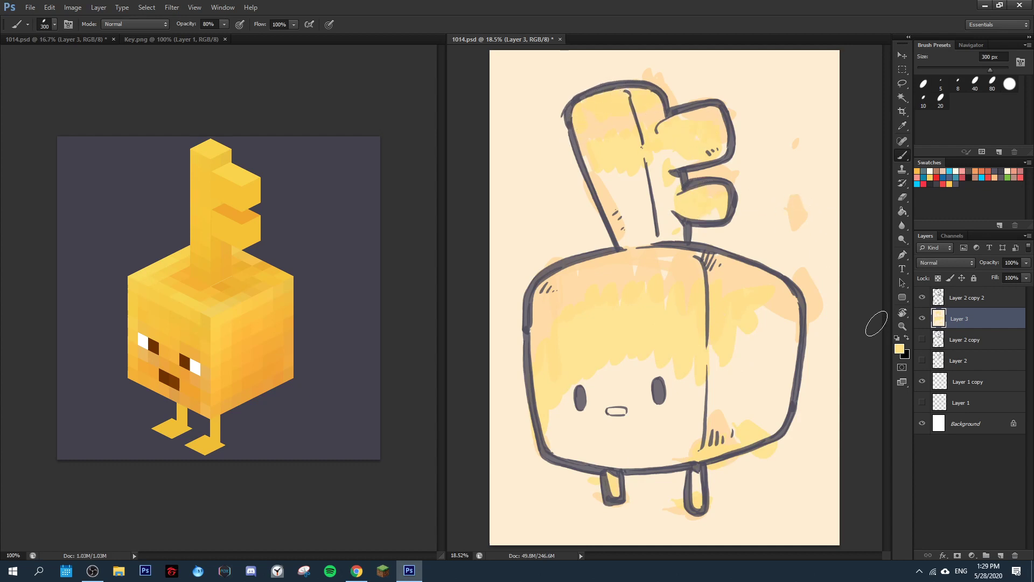
Set the foreground colour to light orange #fecb73 and shade the undersides of the teeth and the lower part of the shaft.
left_click(899, 350)
left_click(199, 389)
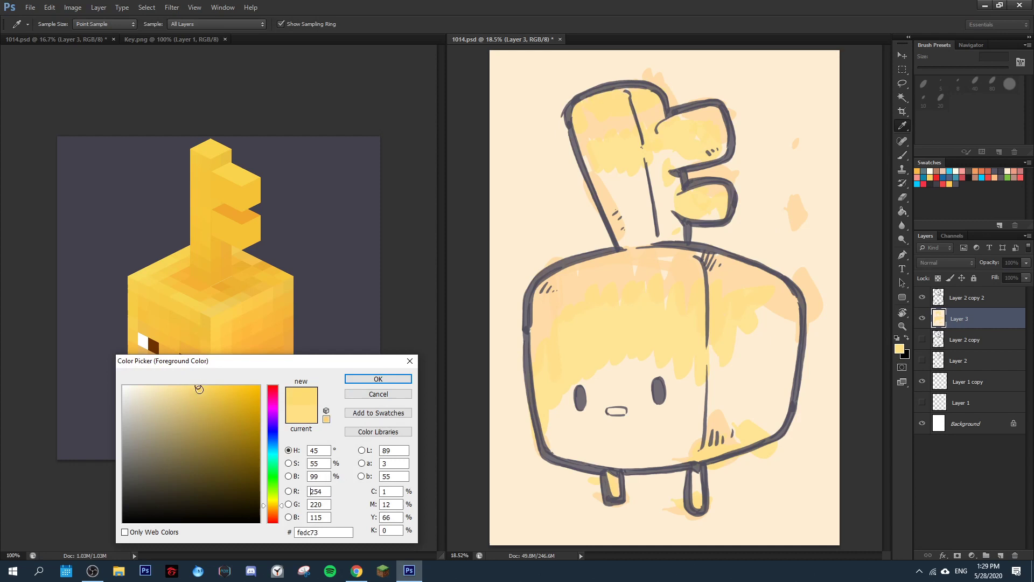
left_click(378, 379)
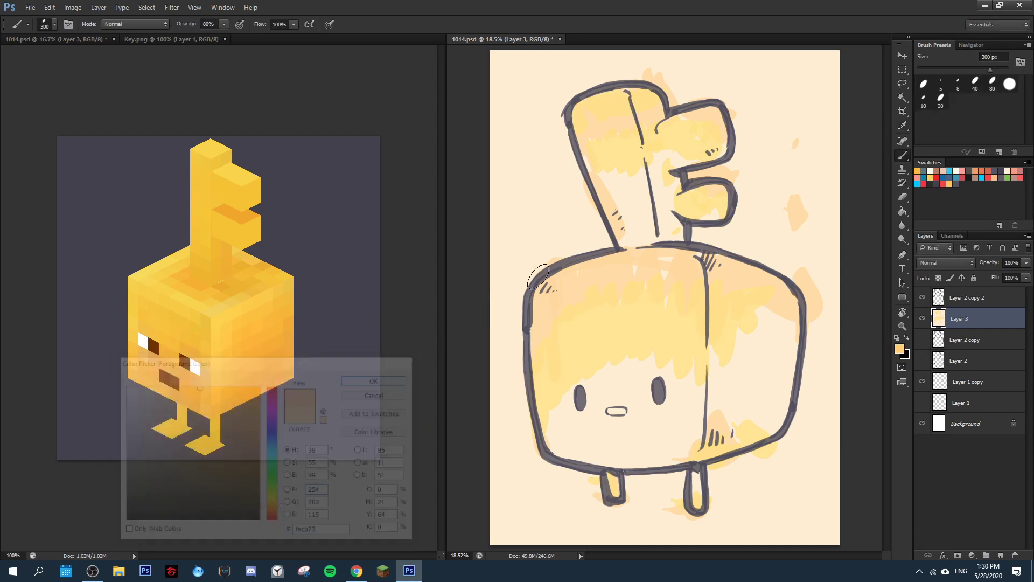
mouse_move(662, 163)
left_mouse_down()
mouse_move(672, 226)
mouse_move(736, 210)
left_mouse_up()
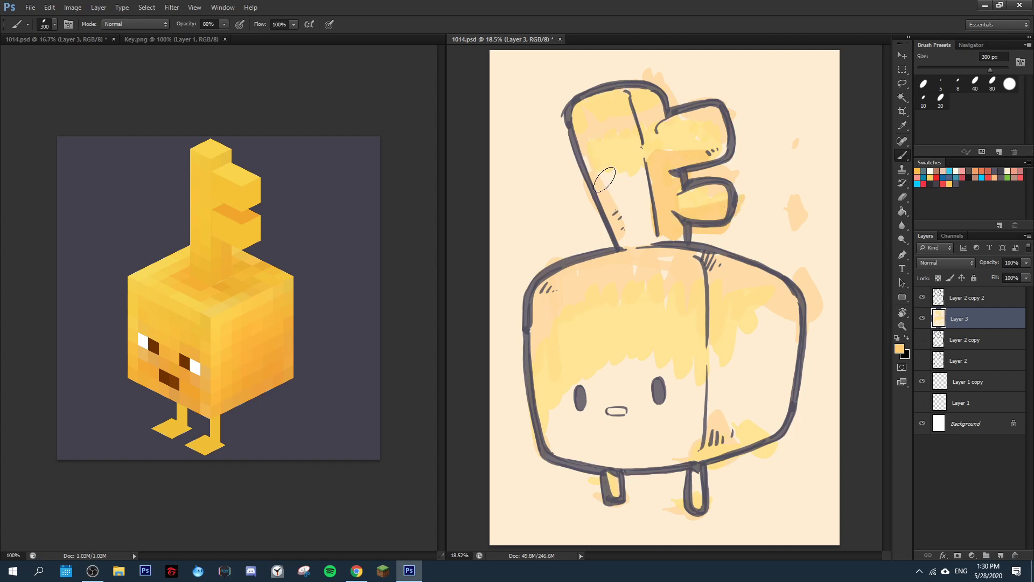
mouse_move(604, 179)
left_mouse_down()
mouse_move(644, 242)
mouse_move(649, 208)
left_mouse_up()
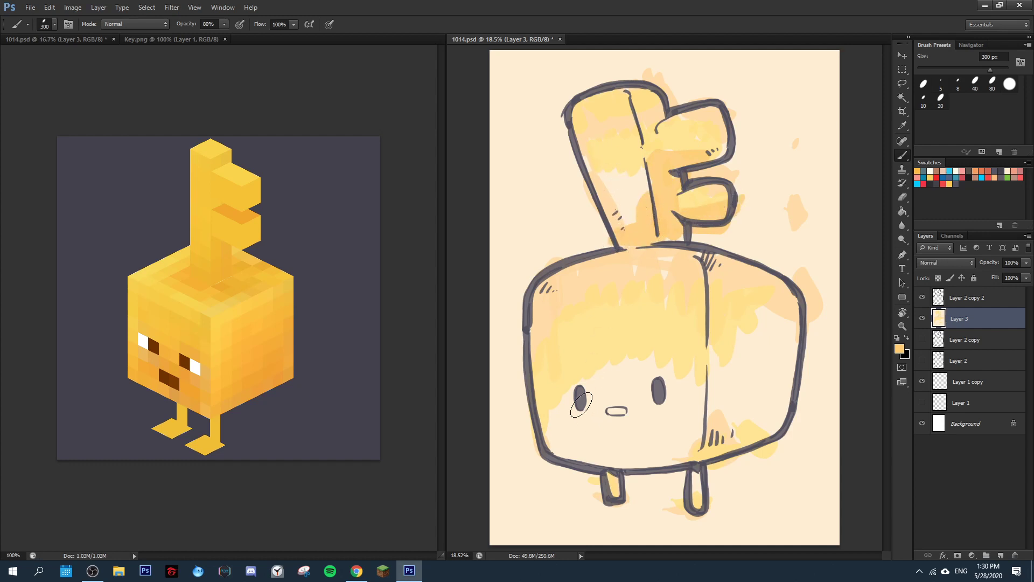
Brush the light orange over the lower front face, most of the head's side face and the tops of the legs.
mouse_move(581, 404)
left_mouse_down()
mouse_move(557, 426)
mouse_move(598, 452)
mouse_move(628, 377)
mouse_move(667, 457)
mouse_move(658, 449)
mouse_move(636, 461)
mouse_move(722, 409)
mouse_move(759, 337)
mouse_move(784, 388)
mouse_move(791, 324)
mouse_move(737, 397)
mouse_move(722, 440)
left_mouse_up()
left_click_drag(707, 466, 684, 481)
left_click_drag(614, 474, 598, 480)
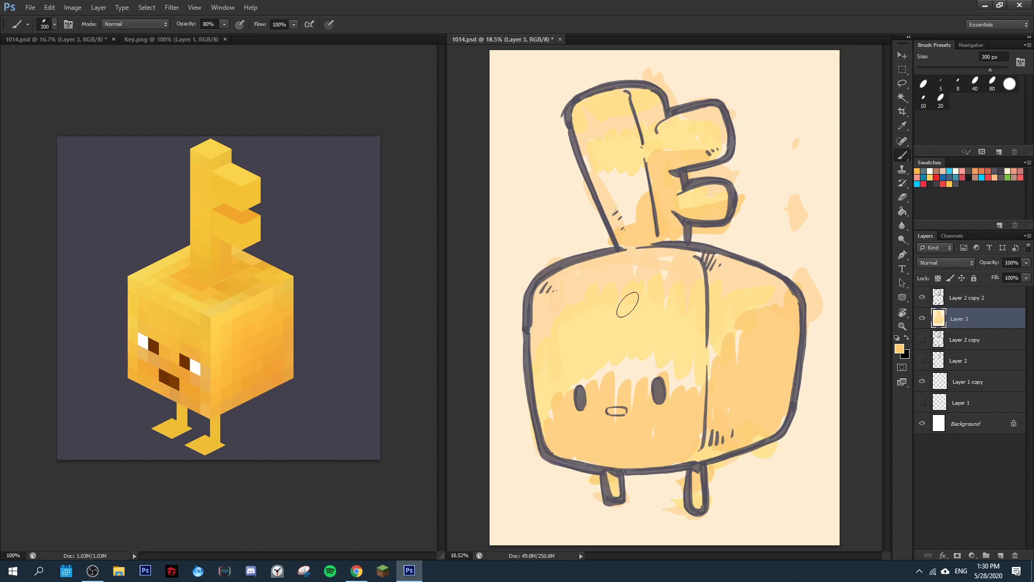
Set the foreground colour to orange #ffbf74 and shade a band across the eyes and the head's outer side edges.
left_click(898, 349)
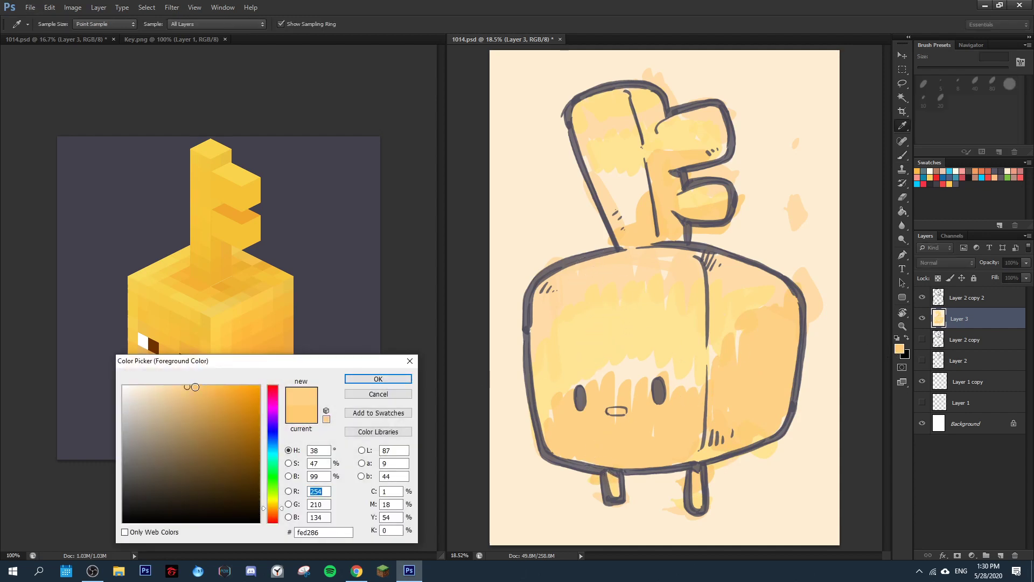
left_click(197, 386)
left_click(264, 514)
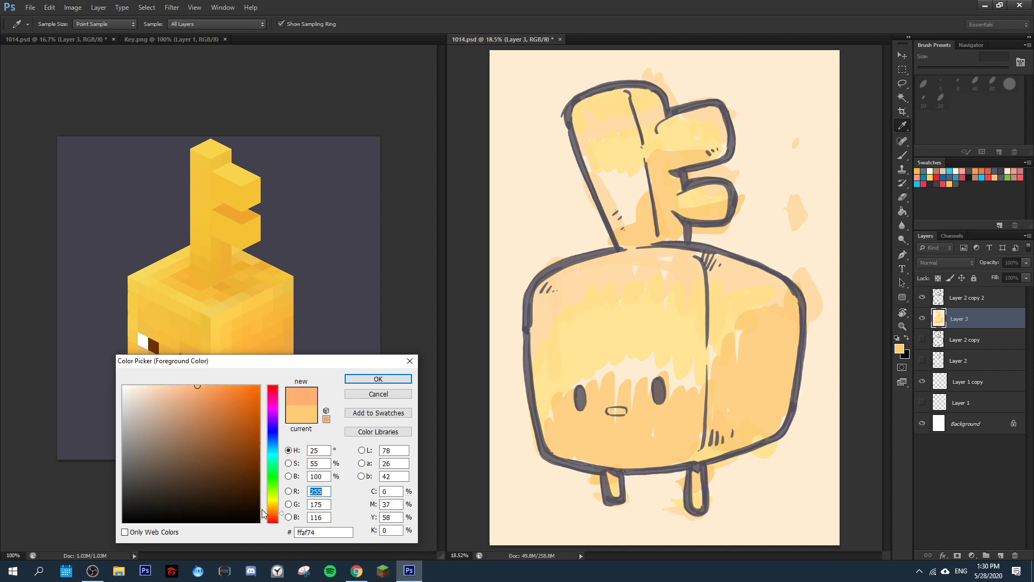
left_click(263, 509)
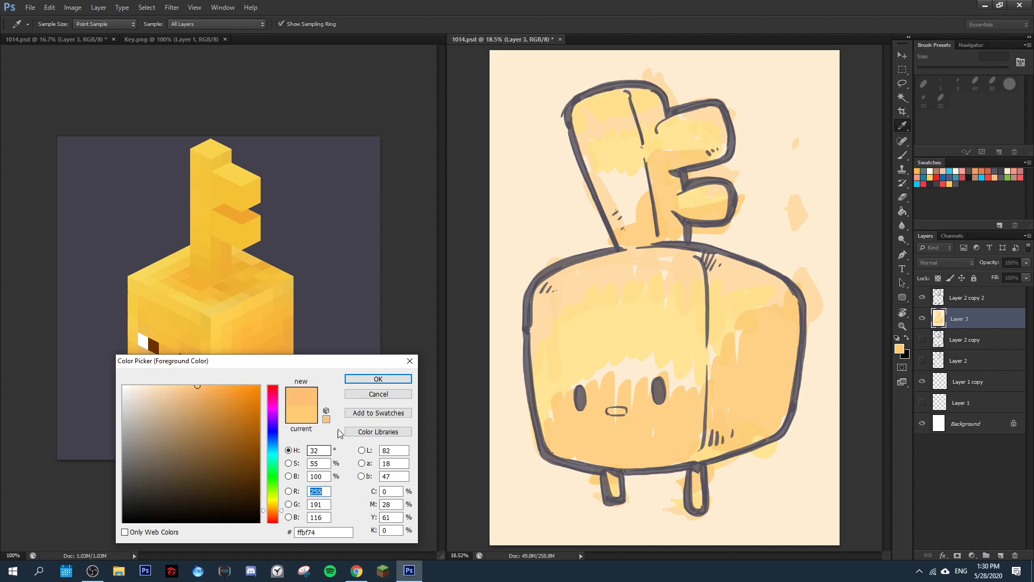
left_click(378, 379)
key("b")
mouse_move(582, 391)
left_mouse_down()
mouse_move(611, 376)
mouse_move(673, 381)
mouse_move(645, 377)
left_mouse_up()
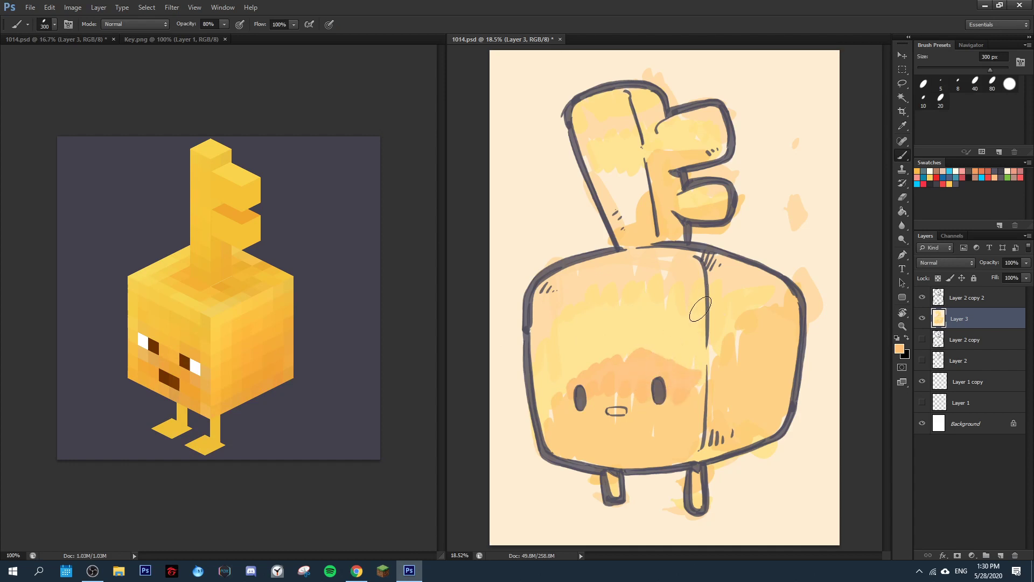
left_click_drag(712, 358, 709, 360)
mouse_move(754, 259)
left_mouse_down()
mouse_move(798, 286)
mouse_move(782, 426)
left_mouse_up()
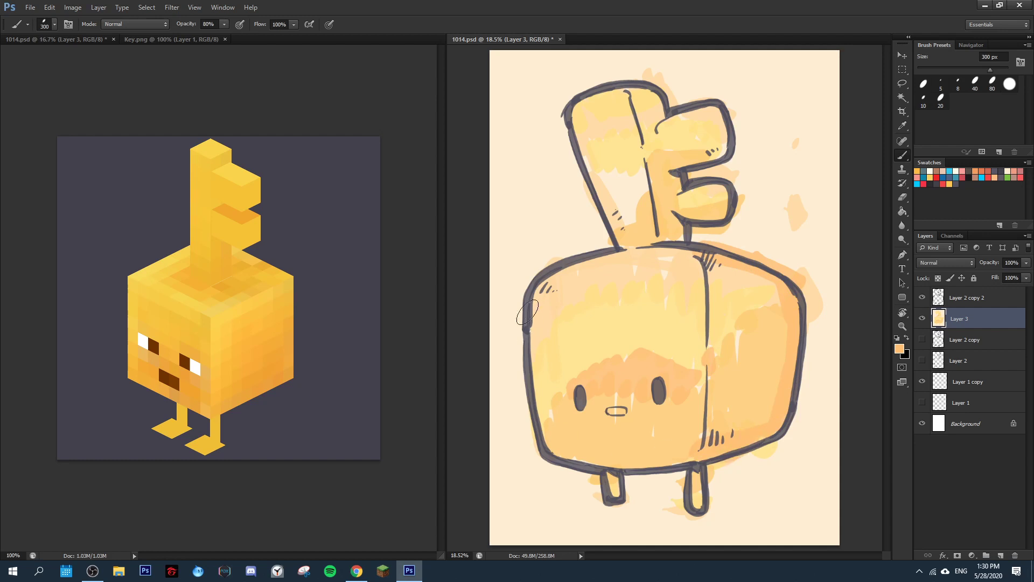
mouse_move(528, 312)
left_mouse_down()
mouse_move(545, 428)
mouse_move(582, 463)
left_mouse_up()
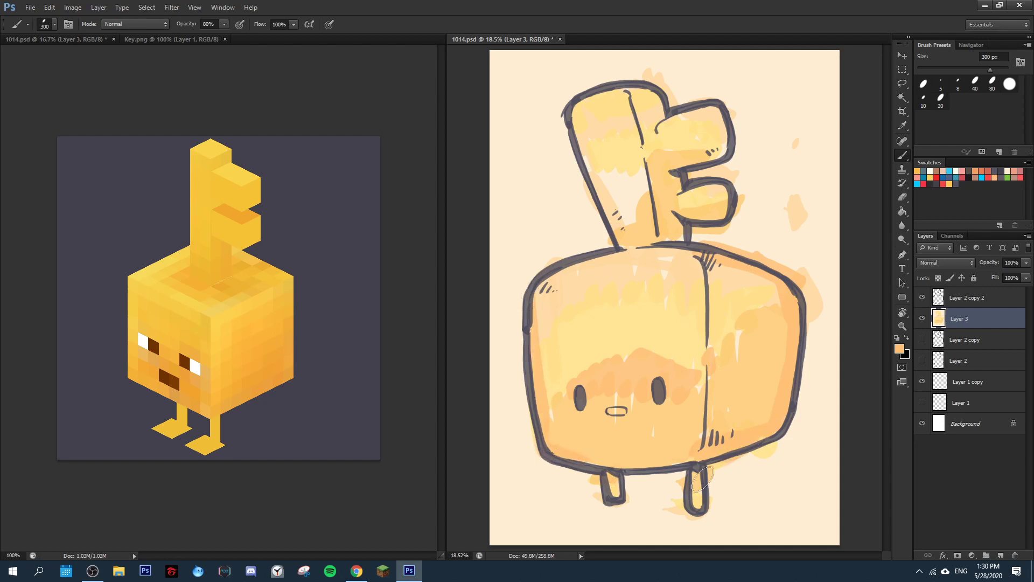
Shade the shaft's edge, base and top and the outer corners of the teeth in orange, then sample a lighter orange from the shaft.
mouse_move(584, 162)
left_mouse_down()
mouse_move(606, 226)
mouse_move(625, 245)
mouse_move(646, 205)
left_mouse_up()
left_click_drag(709, 149, 733, 149)
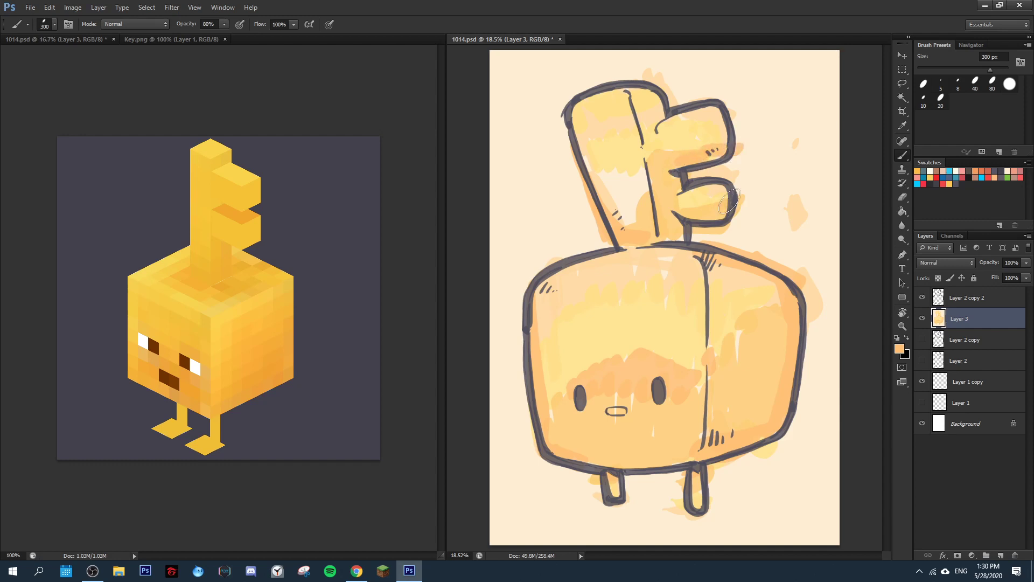
left_click_drag(658, 237, 632, 243)
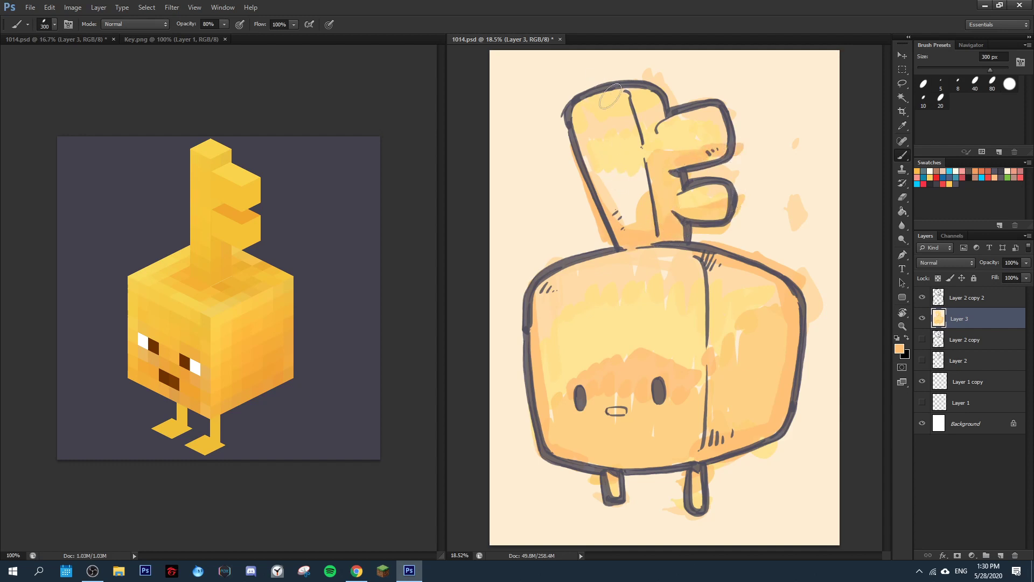
mouse_move(597, 115)
left_mouse_down()
mouse_move(574, 105)
mouse_move(634, 94)
left_mouse_up()
left_click(642, 207, "alt")
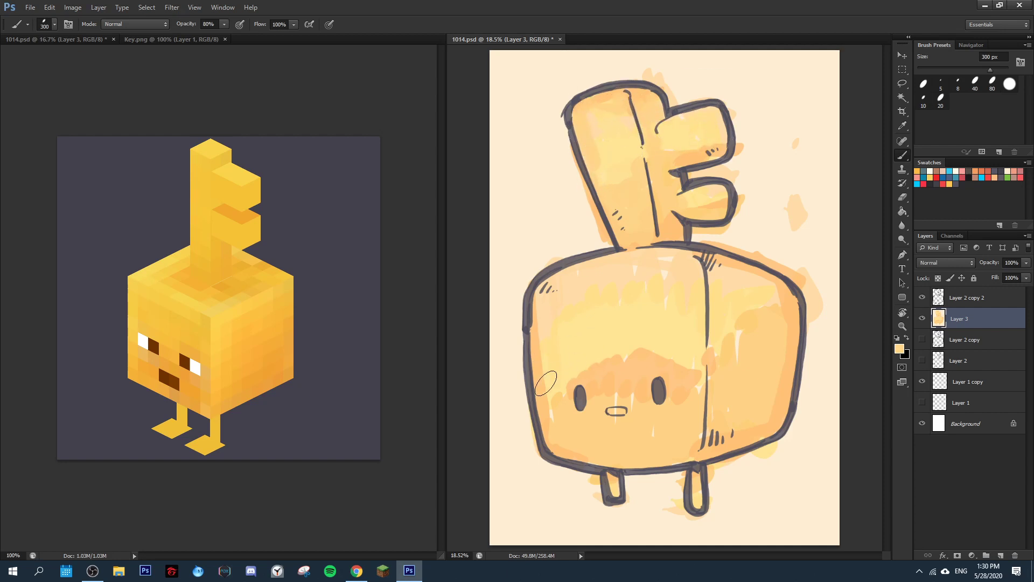
Blend away the orange band around the eyes by brushing sampled lighter yellow-orange tones over the front face.
mouse_move(579, 372)
left_mouse_down()
mouse_move(617, 347)
mouse_move(624, 403)
mouse_move(678, 402)
mouse_move(632, 417)
left_mouse_up()
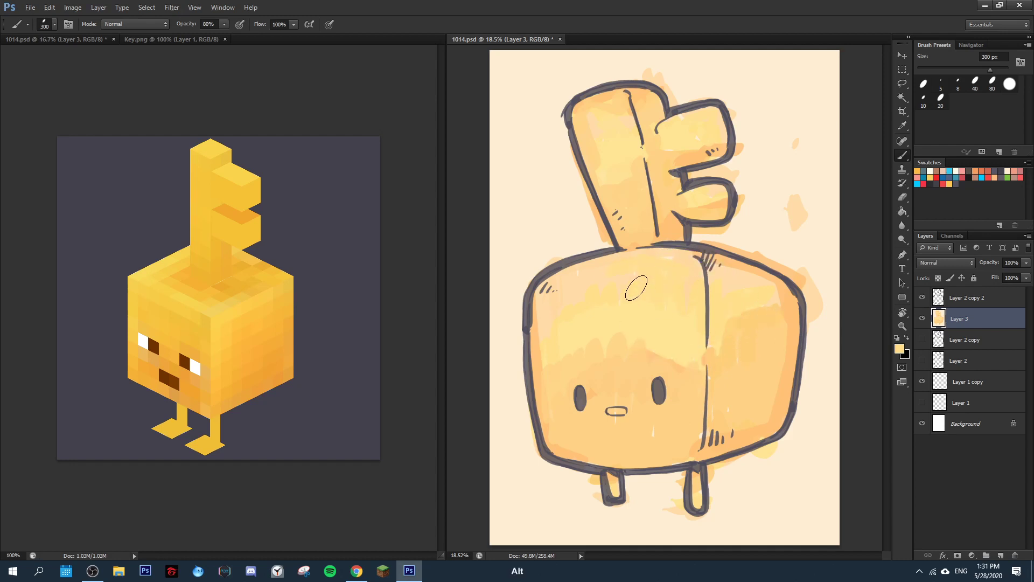
left_click(606, 333, "alt")
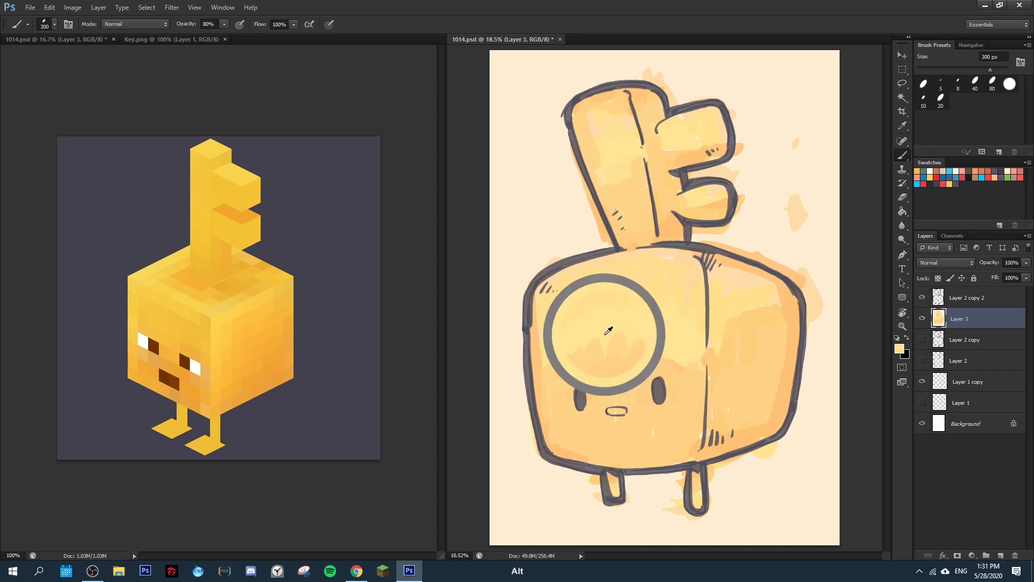
left_click(592, 358, "alt")
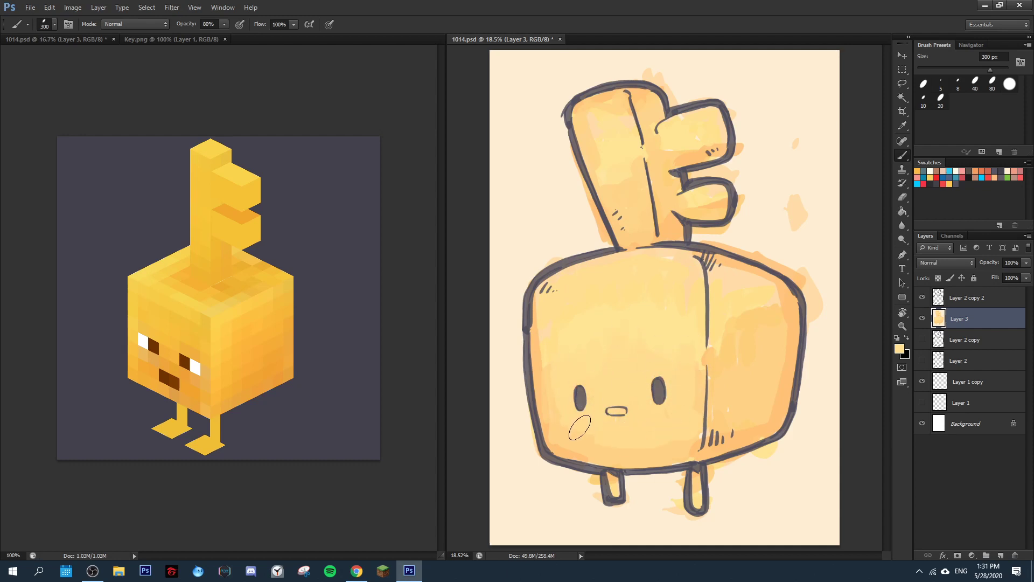
key("alt")
Set the foreground colour to orange #f9a572 and shade the shaft's upper left corner and the head's outer left edge.
left_click(899, 350)
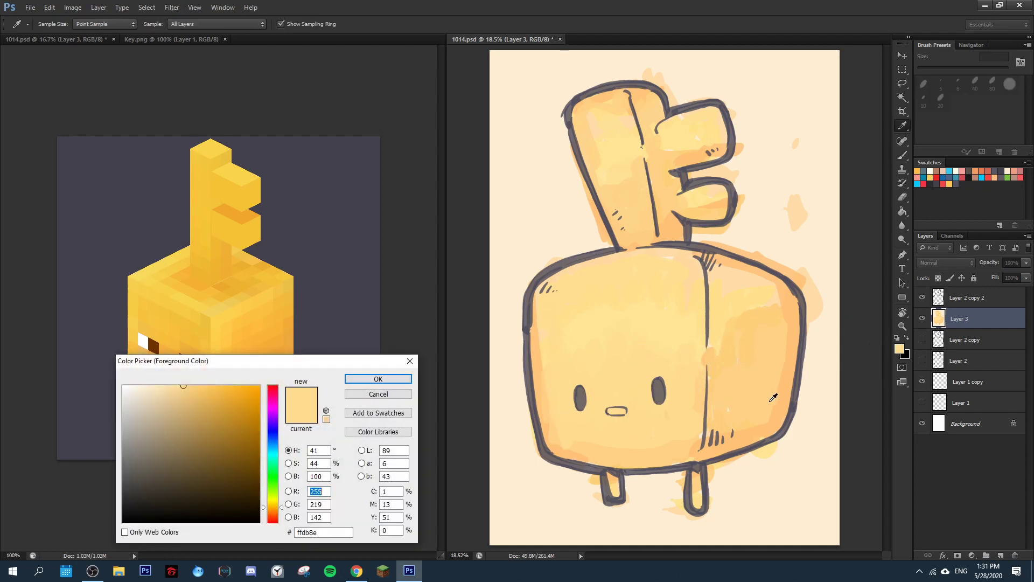
left_click(775, 414)
left_click(208, 386)
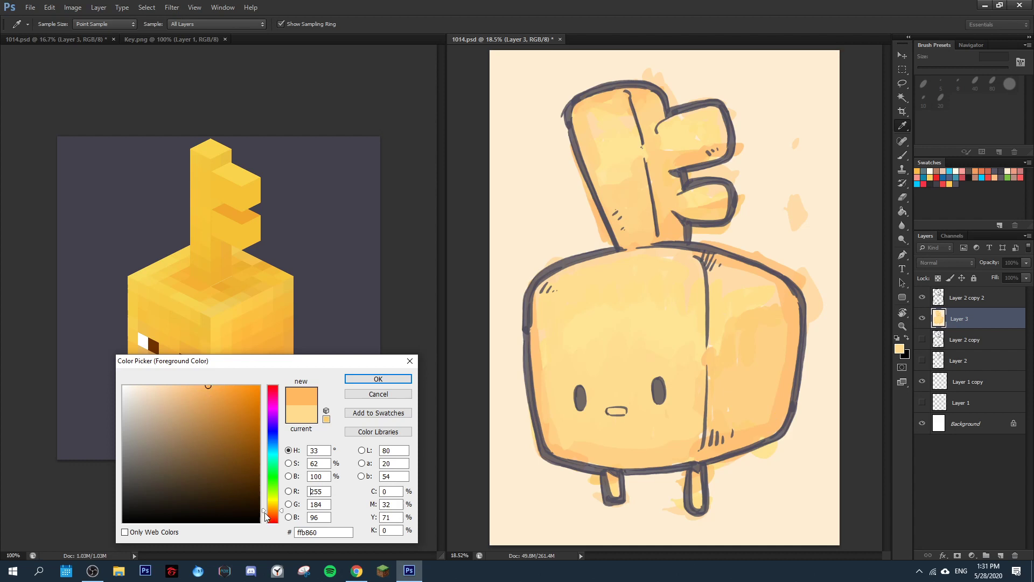
left_click(263, 514)
left_click(197, 389)
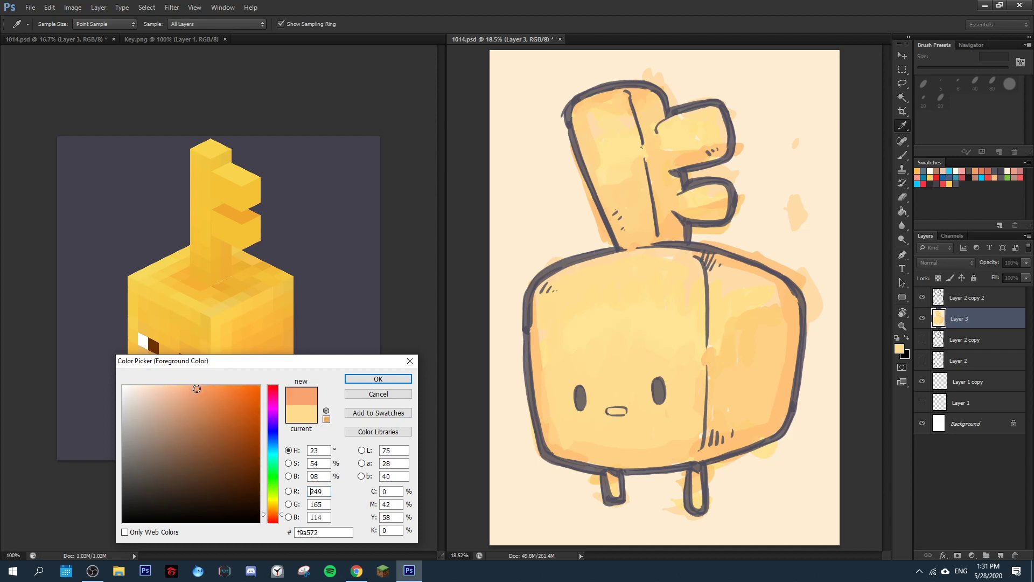
left_click(378, 378)
key("b")
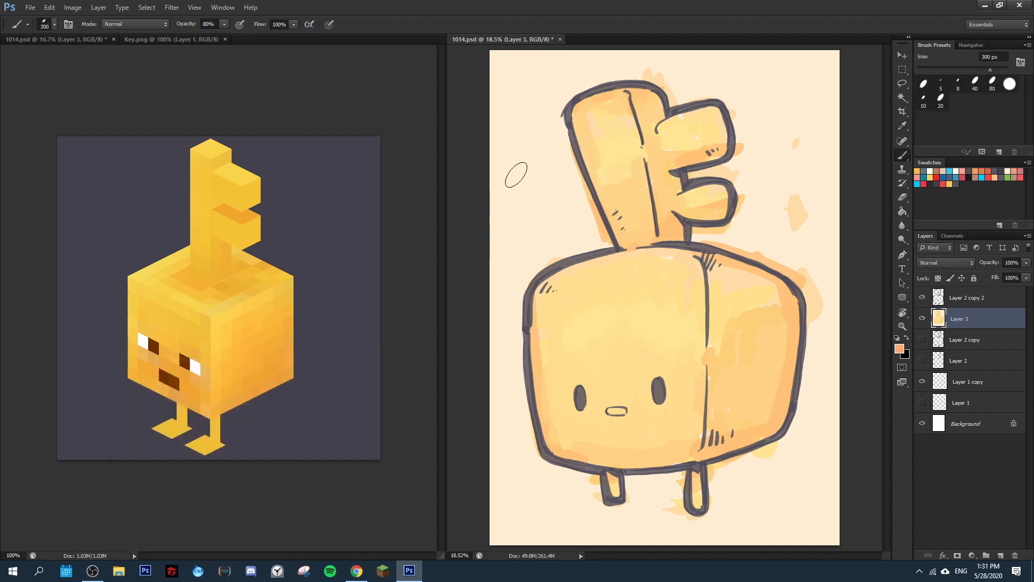
left_click_drag(573, 108, 571, 120)
mouse_move(556, 280)
left_mouse_down()
mouse_move(525, 307)
mouse_move(538, 290)
mouse_move(528, 350)
mouse_move(530, 316)
mouse_move(533, 425)
left_mouse_up()
left_click_drag(537, 370, 548, 464)
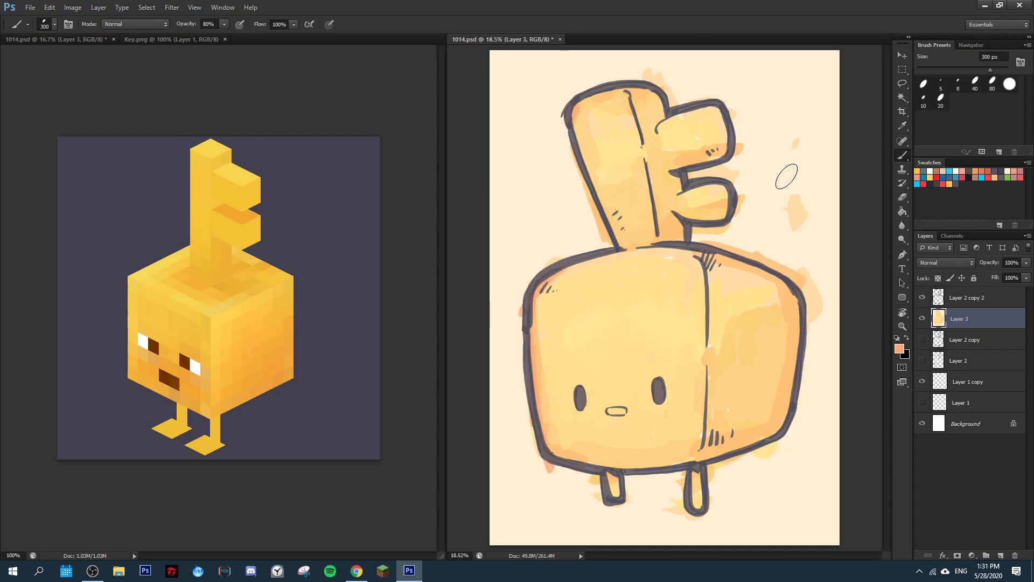
Shade the front face's edges, the side face's upper contours, the teeth's undersides and the shaft's edge, and paint a colour swatch beside the key.
mouse_move(661, 240)
left_mouse_down()
mouse_move(574, 261)
mouse_move(694, 252)
mouse_move(723, 272)
mouse_move(693, 255)
mouse_move(710, 286)
mouse_move(711, 260)
mouse_move(702, 439)
left_mouse_up()
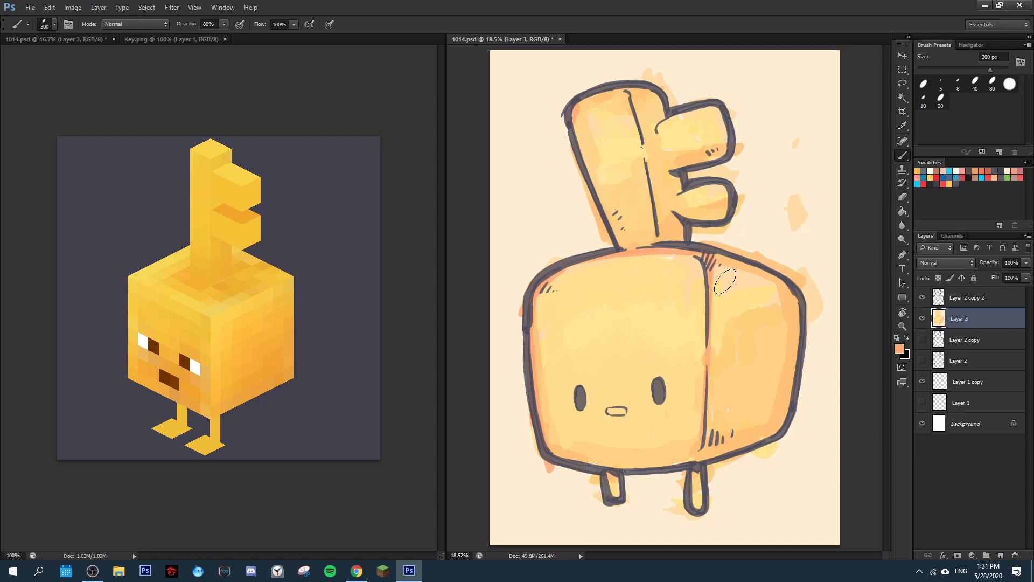
mouse_move(708, 372)
left_mouse_down()
mouse_move(710, 359)
mouse_move(811, 309)
mouse_move(732, 253)
left_mouse_up()
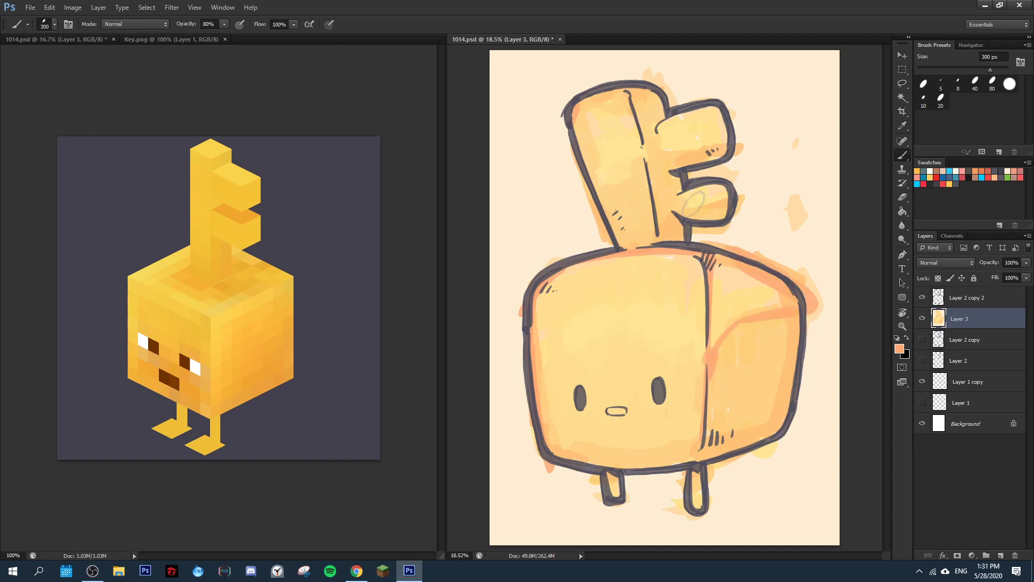
left_click_drag(692, 207, 726, 200)
left_click_drag(654, 149, 730, 143)
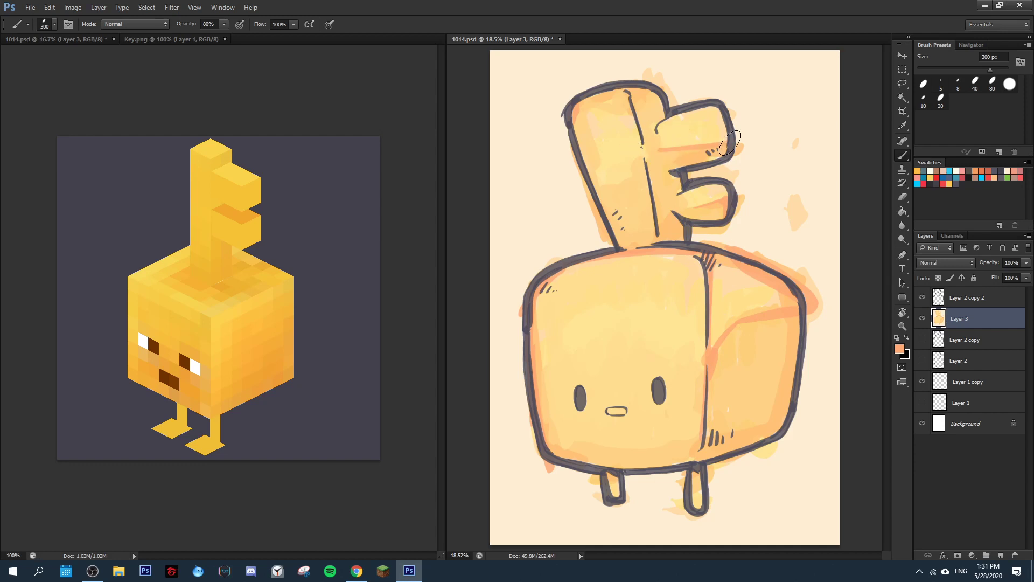
mouse_move(661, 85)
left_mouse_down()
mouse_move(636, 102)
mouse_move(654, 204)
left_mouse_up()
mouse_move(776, 126)
left_mouse_down()
mouse_move(794, 108)
mouse_move(782, 126)
left_mouse_up()
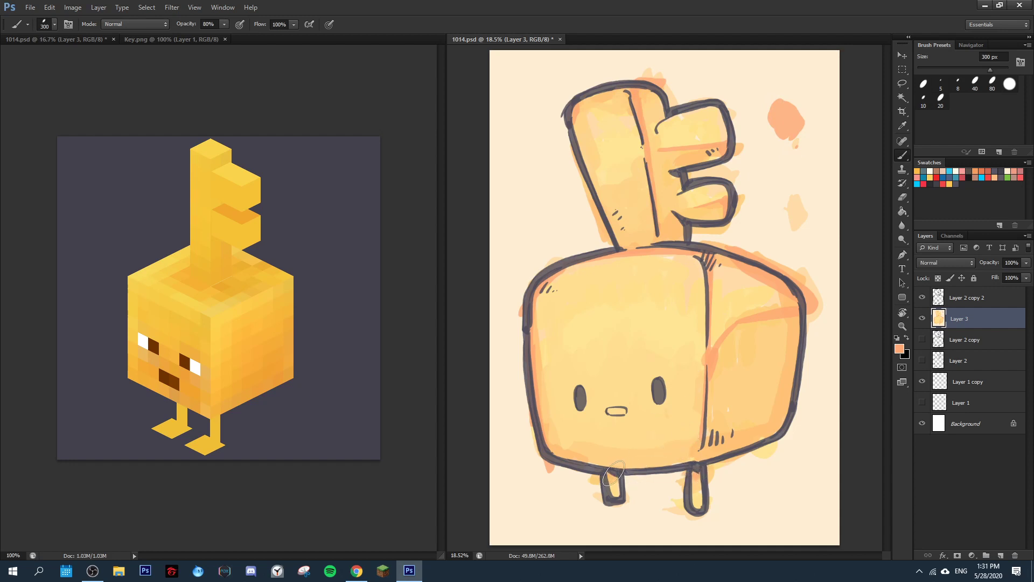
Blend the new orange strokes on the upper side face into a softer area using oranges sampled from it.
key("alt")
left_click(744, 259, "alt")
left_click(743, 270, "alt")
mouse_move(720, 279)
left_mouse_down()
mouse_move(715, 294)
mouse_move(738, 286)
left_mouse_up()
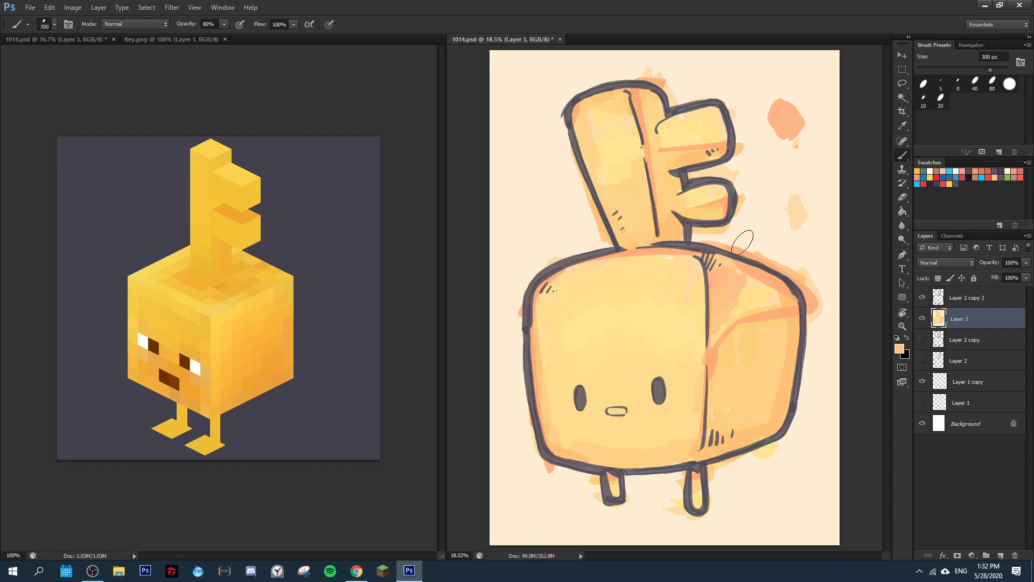
left_click(729, 268, "alt")
left_click(738, 301, "alt")
mouse_move(725, 310)
left_mouse_down()
mouse_move(715, 333)
mouse_move(772, 298)
mouse_move(759, 281)
mouse_move(790, 307)
mouse_move(720, 357)
mouse_move(707, 354)
mouse_move(723, 338)
mouse_move(713, 369)
left_mouse_up()
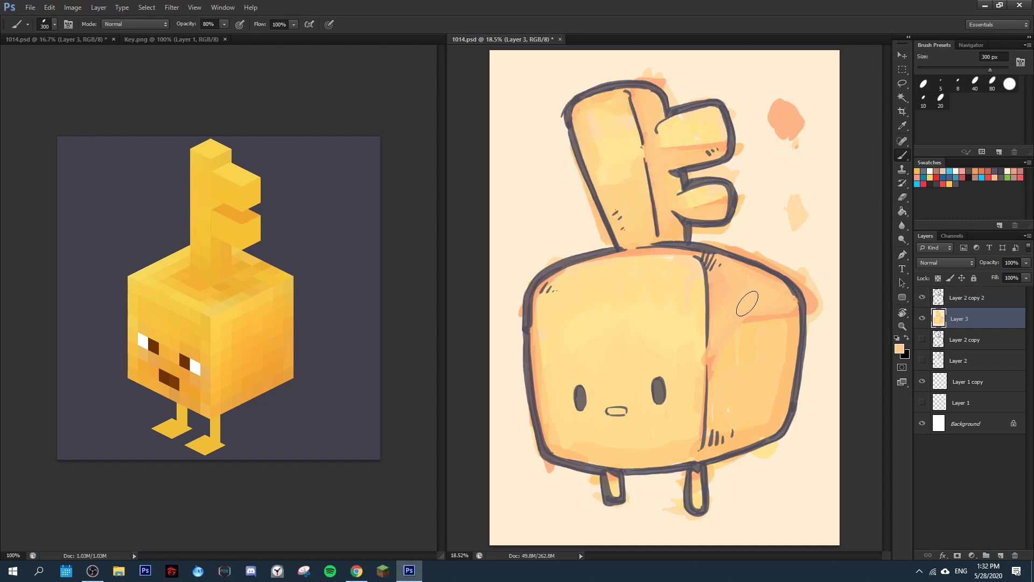
Shade the side face's lower edge and the shaft's outer edge with sampled orange, then sample a light yellow-orange.
key("alt")
mouse_move(708, 455)
left_mouse_down()
mouse_move(632, 467)
mouse_move(775, 438)
mouse_move(742, 442)
mouse_move(800, 425)
left_mouse_up()
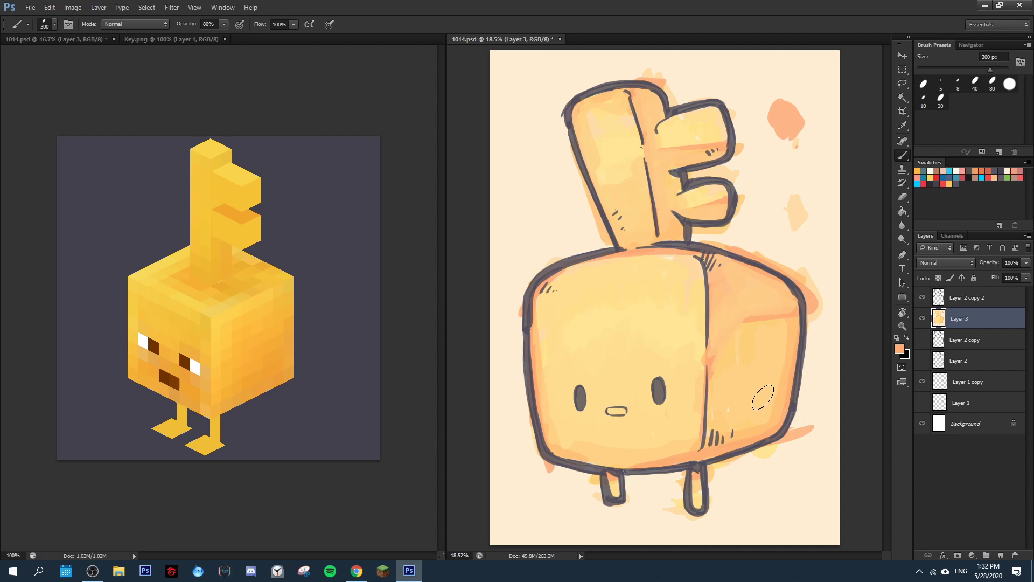
left_click(716, 276, "alt")
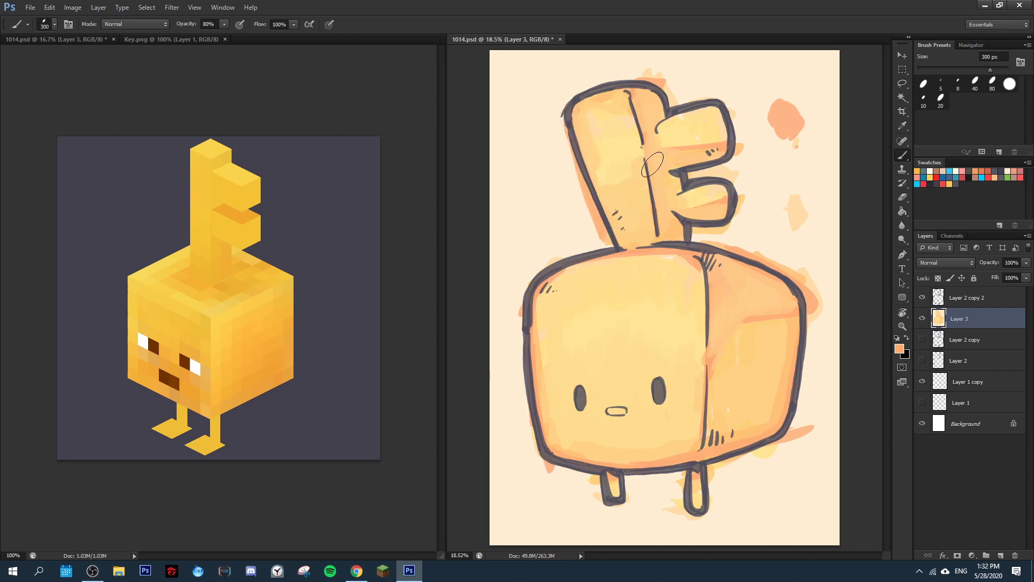
key("alt")
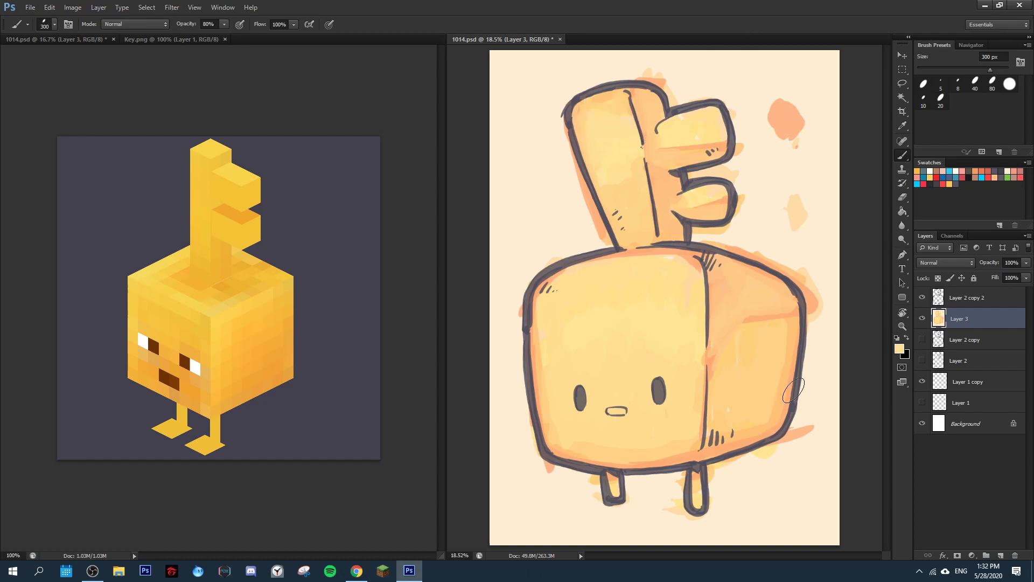
Sample a deeper orange and paint two square patches on the head's side face, one mid-height and one near the bottom.
left_click(685, 262, "alt")
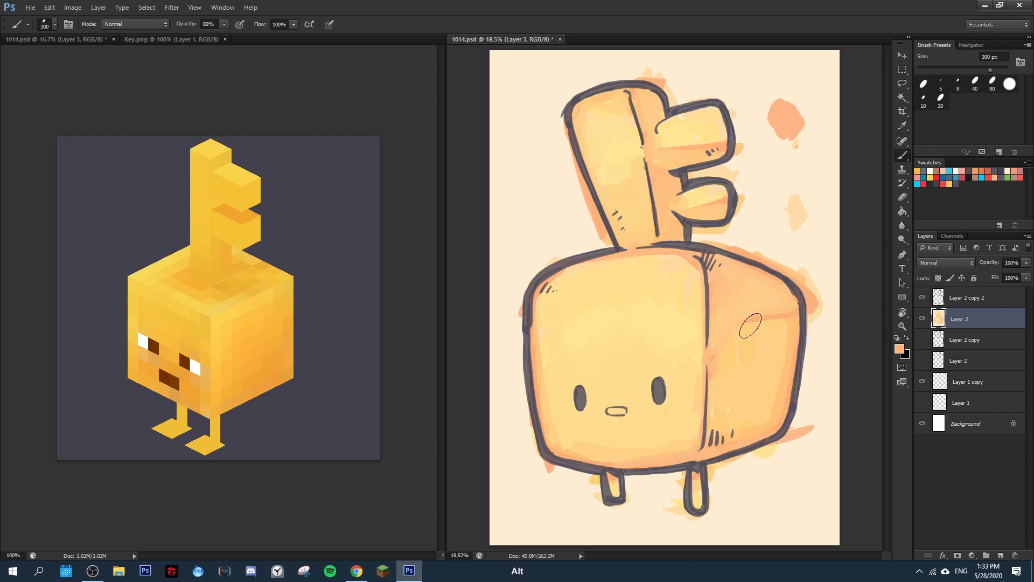
mouse_move(744, 336)
left_mouse_down()
mouse_move(772, 353)
mouse_move(771, 341)
mouse_move(747, 341)
left_mouse_up()
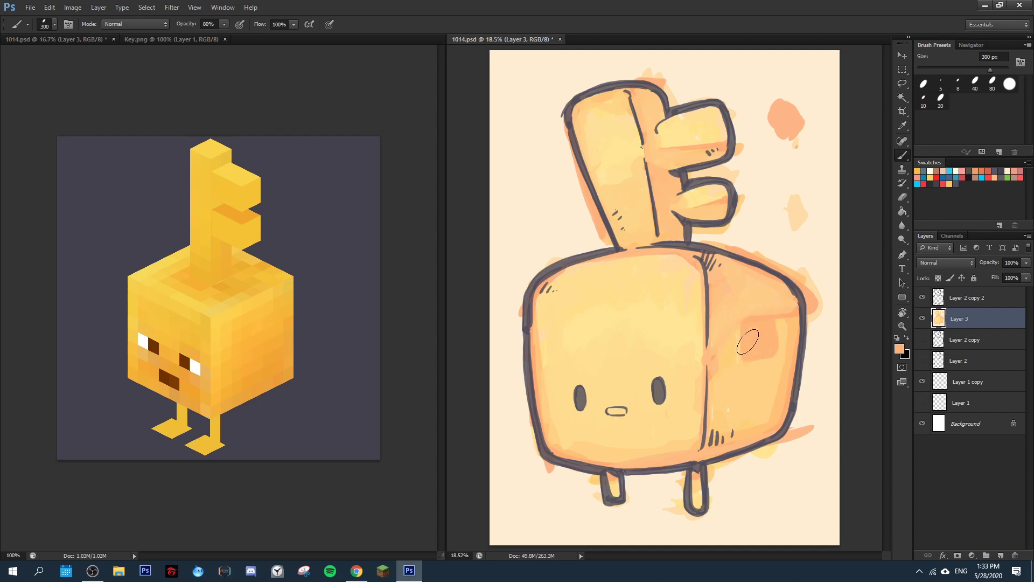
mouse_move(739, 407)
left_mouse_down()
mouse_move(763, 432)
mouse_move(752, 425)
mouse_move(749, 427)
left_mouse_up()
key("alt")
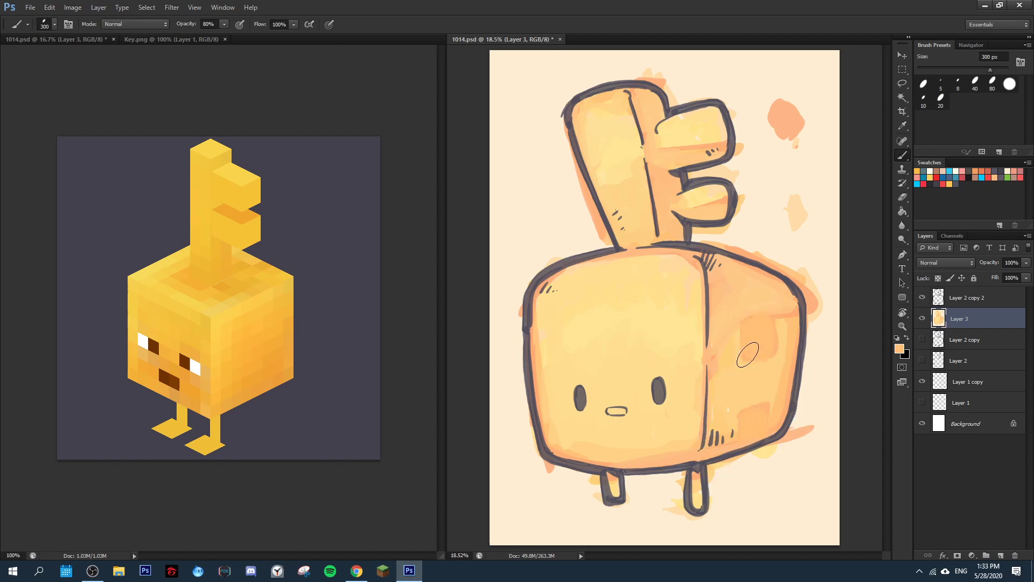
Fill the mouth with the sampled background cream, and dab orange above both eyes and across the shaft's base.
left_click(783, 200, "alt")
key("alt")
left_click_drag(582, 378, 576, 382)
left_click_drag(620, 237, 666, 236)
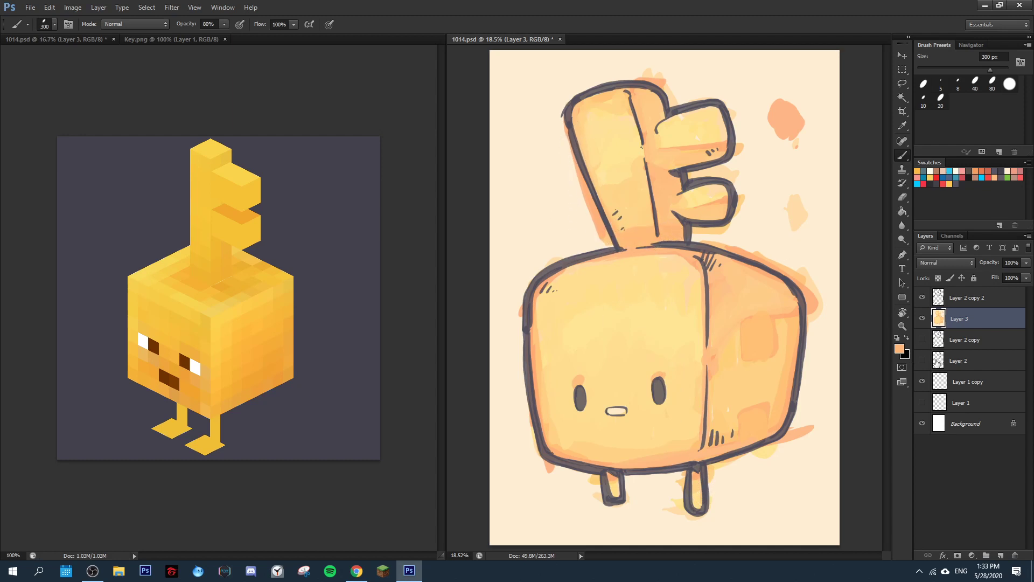
Set the foreground to a redder orange and shade the head's bottom edge, the leg tops, the teeth's outlines and the front-side corner.
left_click(899, 350)
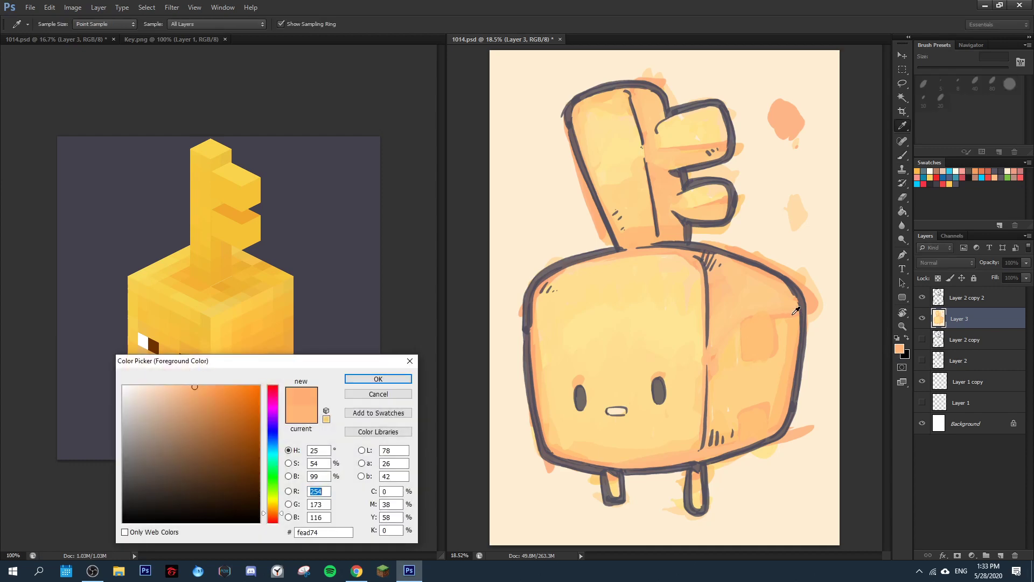
left_click(198, 389)
left_click(277, 515)
left_click(378, 379)
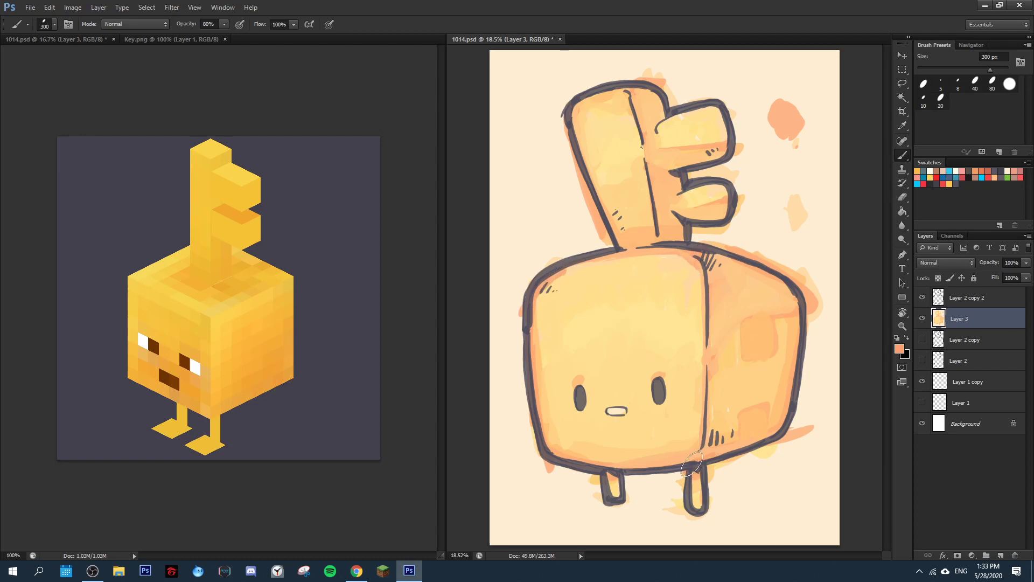
left_click_drag(588, 470, 688, 464)
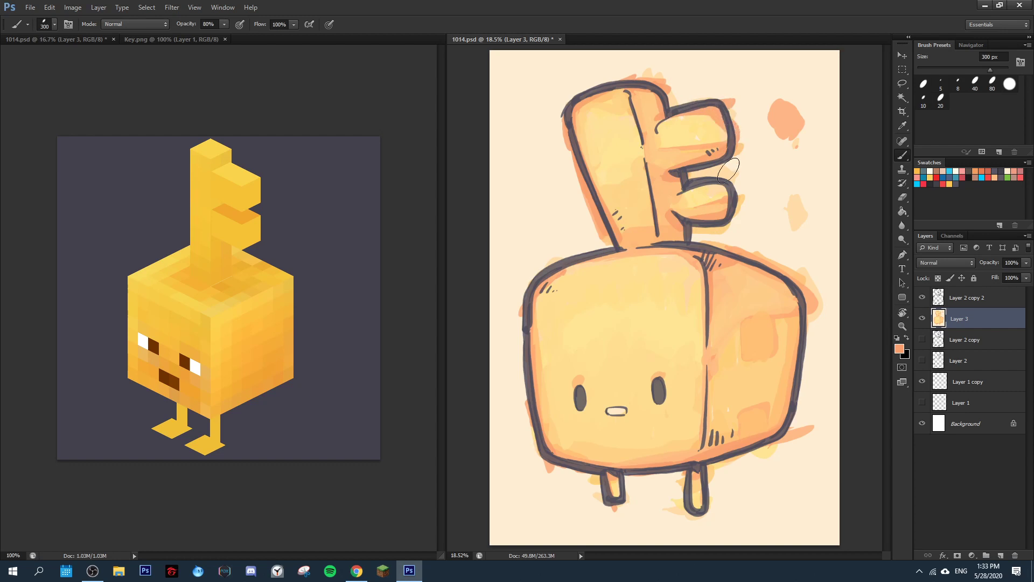
left_click_drag(710, 298, 714, 355)
Paint an orange patch in the front face's upper left corner and soften it with sampled lighter face tones.
key("alt")
left_click(569, 441, "alt")
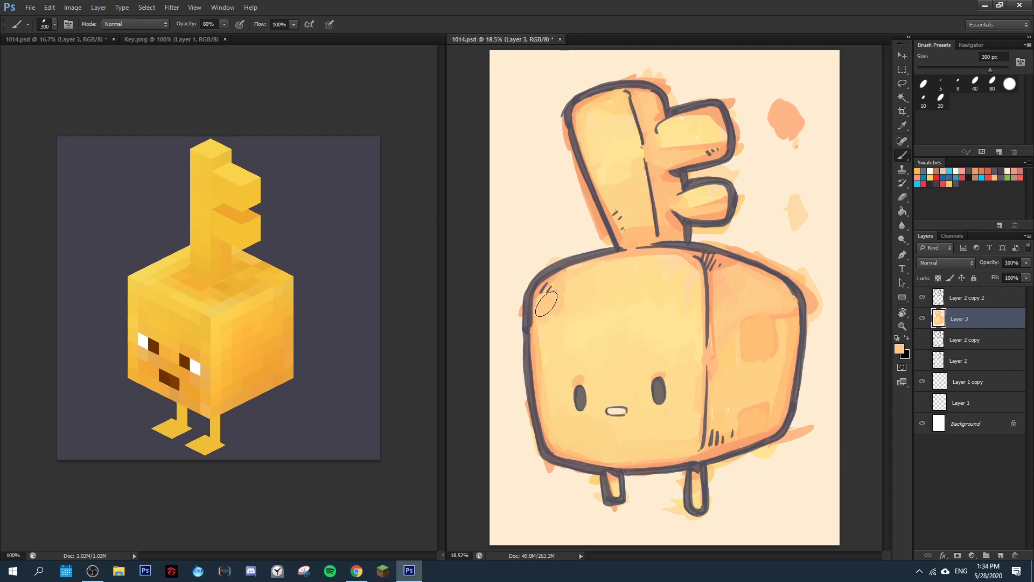
left_click(546, 286, "alt")
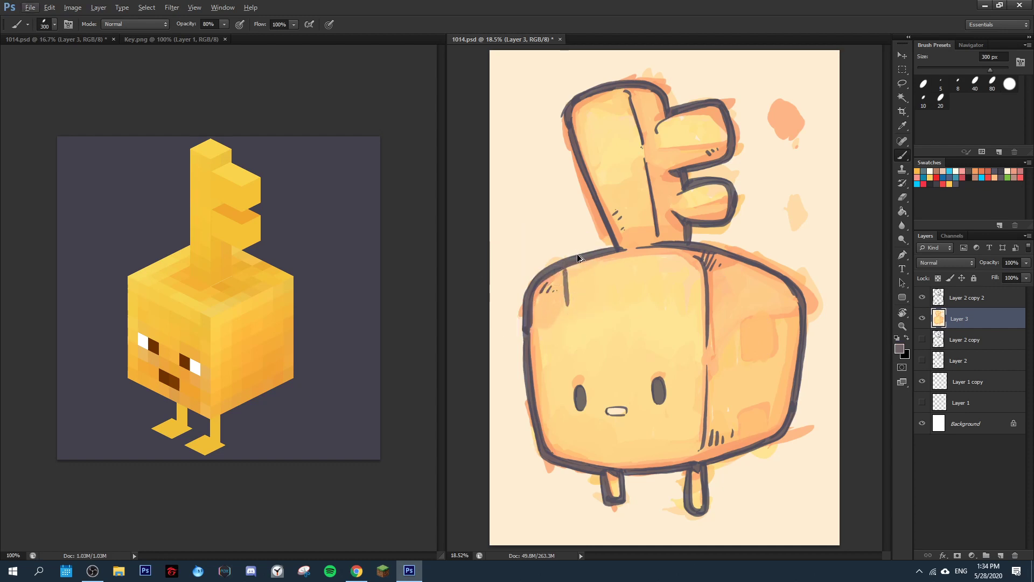
key("ctrl+z")
left_click(552, 284, "alt")
left_click_drag(545, 304, 538, 327)
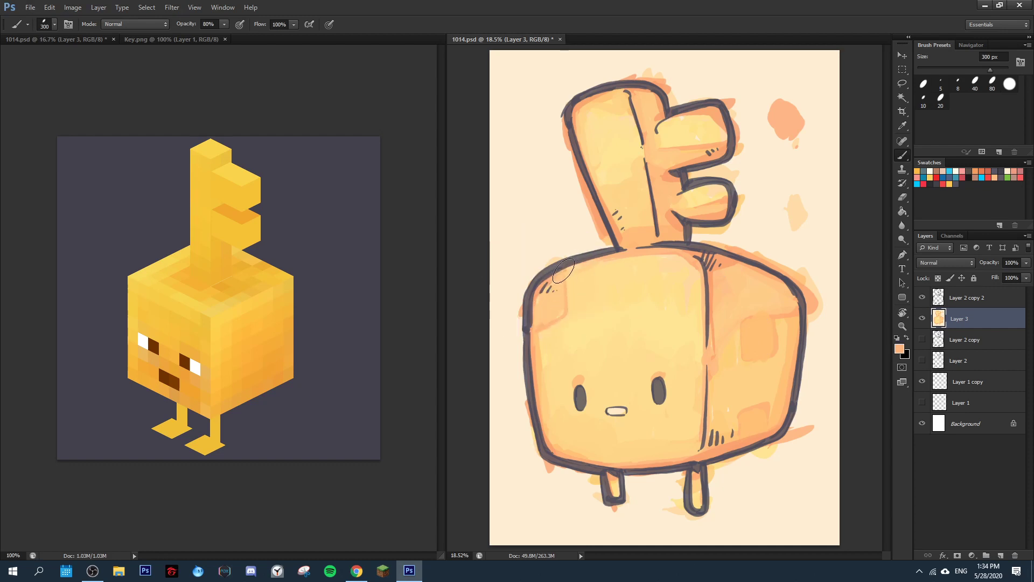
left_click(551, 305, "alt")
left_click(574, 338, "alt")
mouse_move(553, 333)
left_mouse_down()
mouse_move(566, 285)
mouse_move(545, 301)
left_mouse_up()
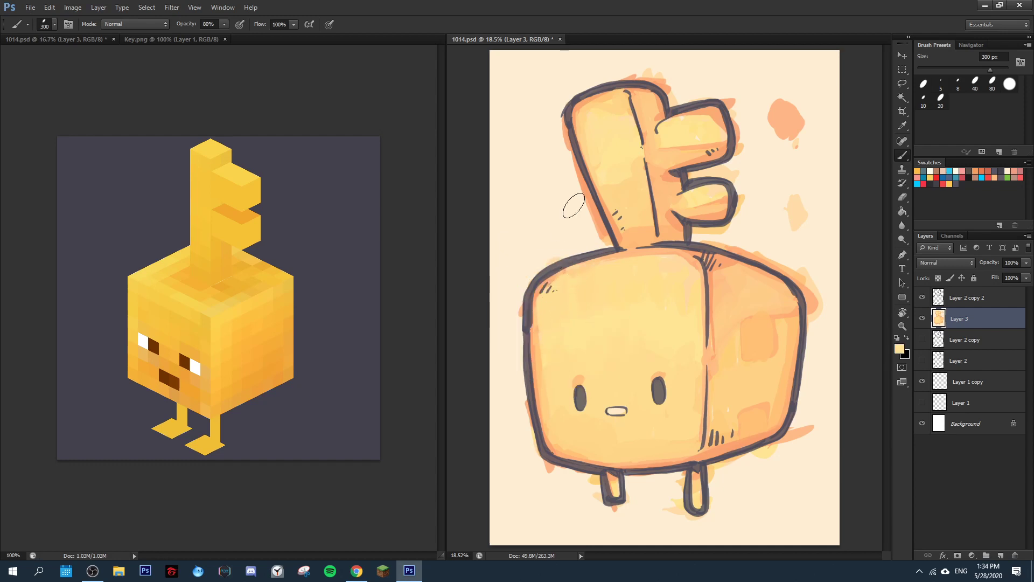
Add square orange patches on the shaft, the upper tooth and the front face's upper right area, using a sampled orange.
left_click(765, 341, "alt")
left_click_drag(593, 129, 588, 141)
left_click(598, 156)
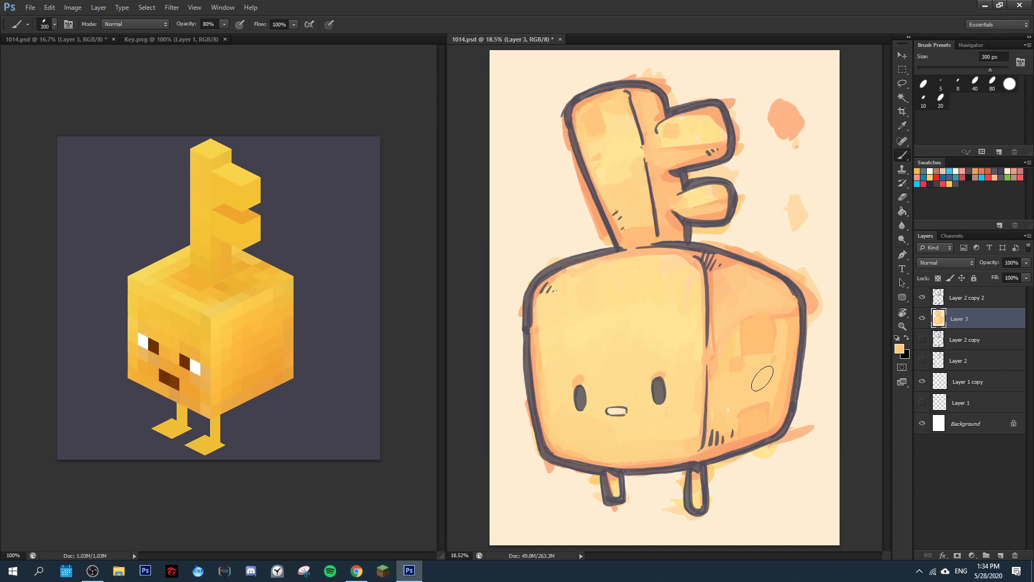
mouse_move(659, 269)
left_mouse_down()
mouse_move(674, 277)
mouse_move(675, 266)
left_mouse_up()
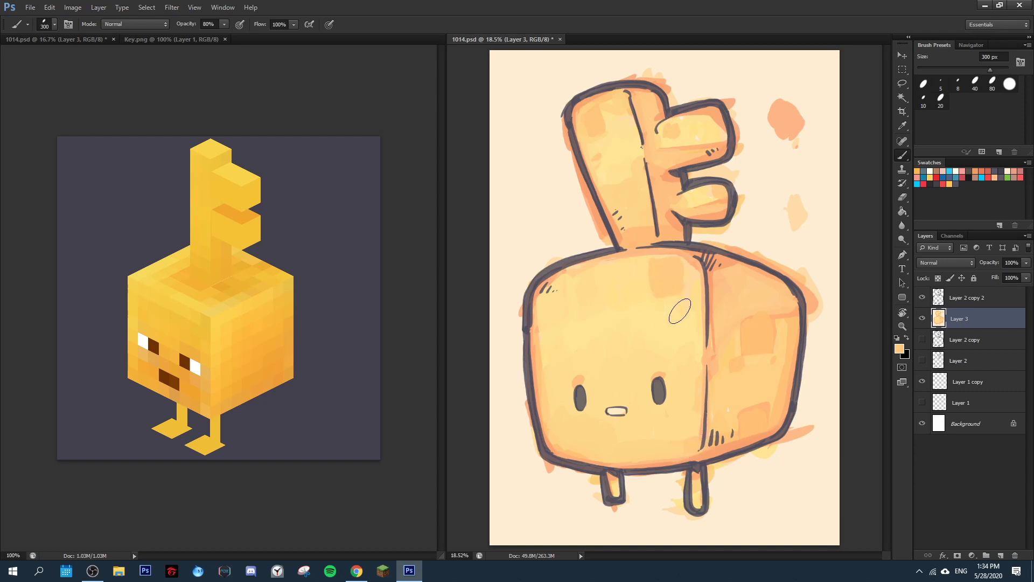
left_click_drag(684, 309, 686, 305)
Set the foreground to a muted pink and shade the shaft's base, the side face's lower edge and the corner between the head's faces.
left_click(899, 350)
left_click(724, 266)
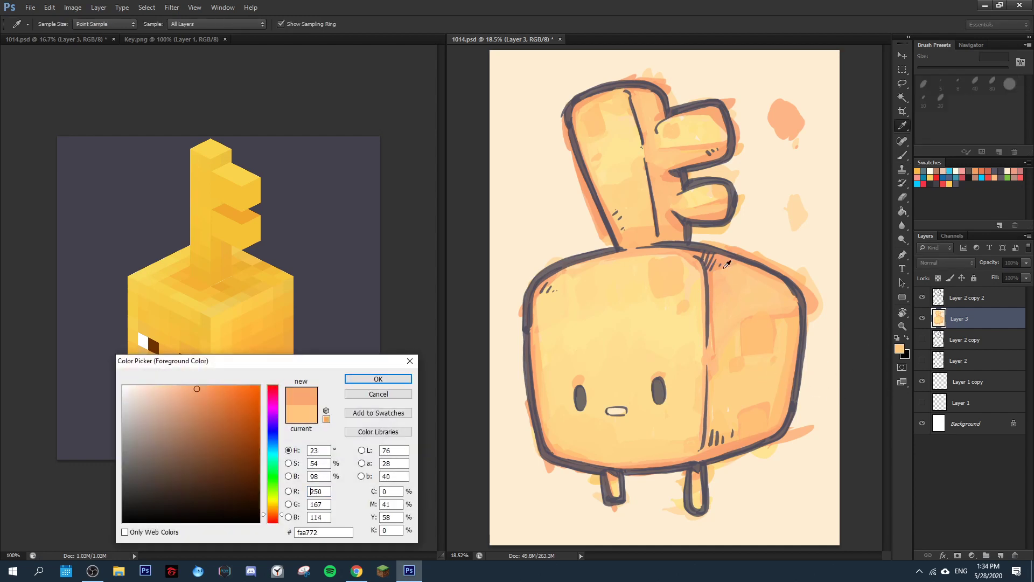
left_click(190, 394)
left_click(271, 518)
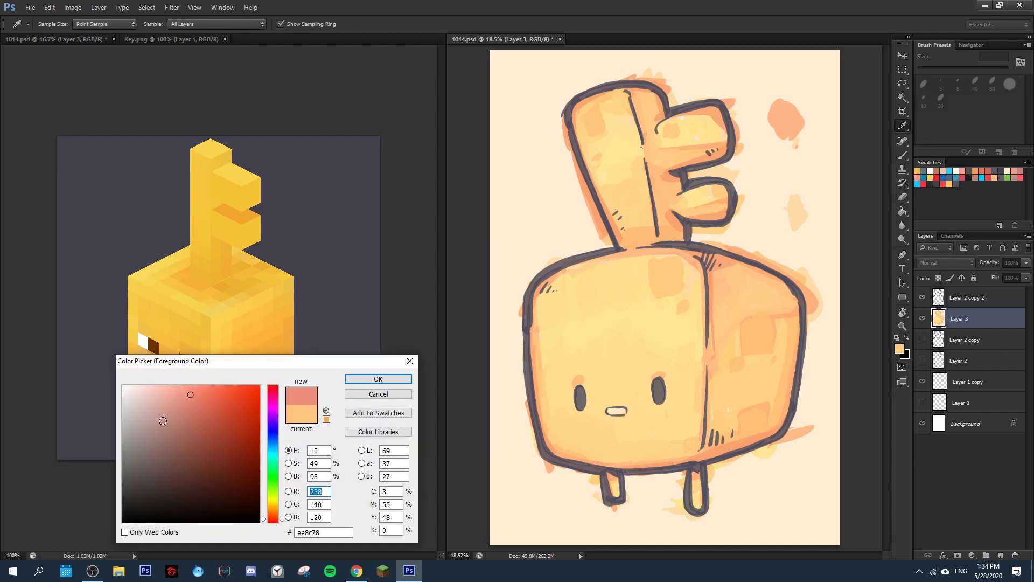
left_click(161, 407)
left_click(367, 379)
key("b")
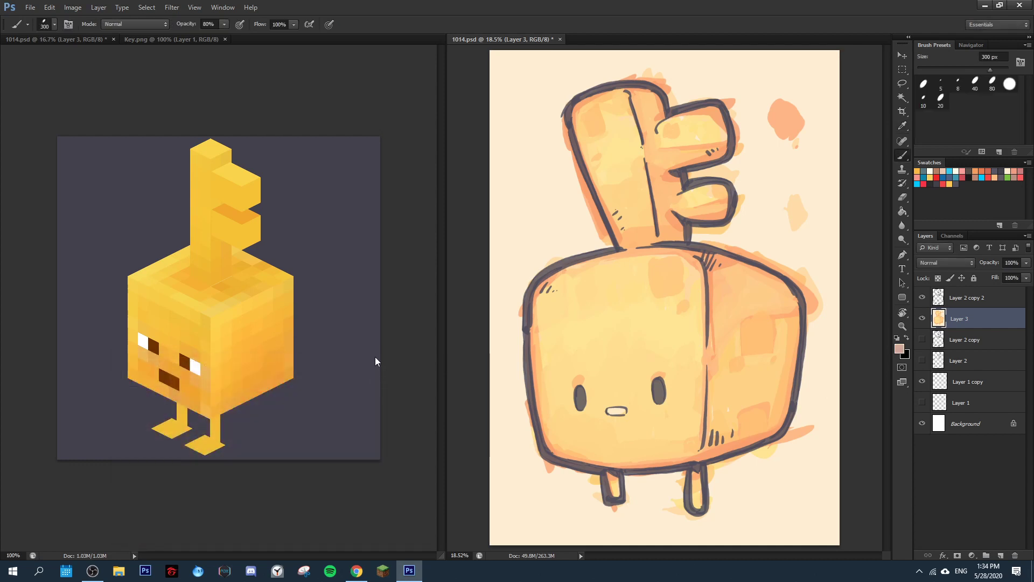
left_click_drag(670, 213, 682, 227)
left_click_drag(629, 248, 688, 235)
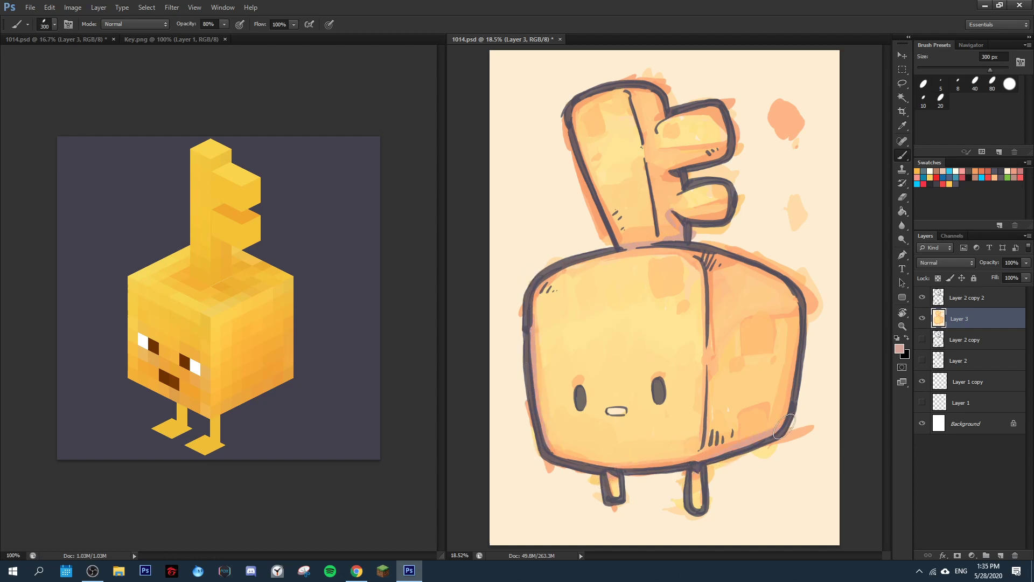
mouse_move(713, 258)
left_mouse_down()
mouse_move(701, 253)
mouse_move(716, 302)
mouse_move(708, 403)
left_mouse_up()
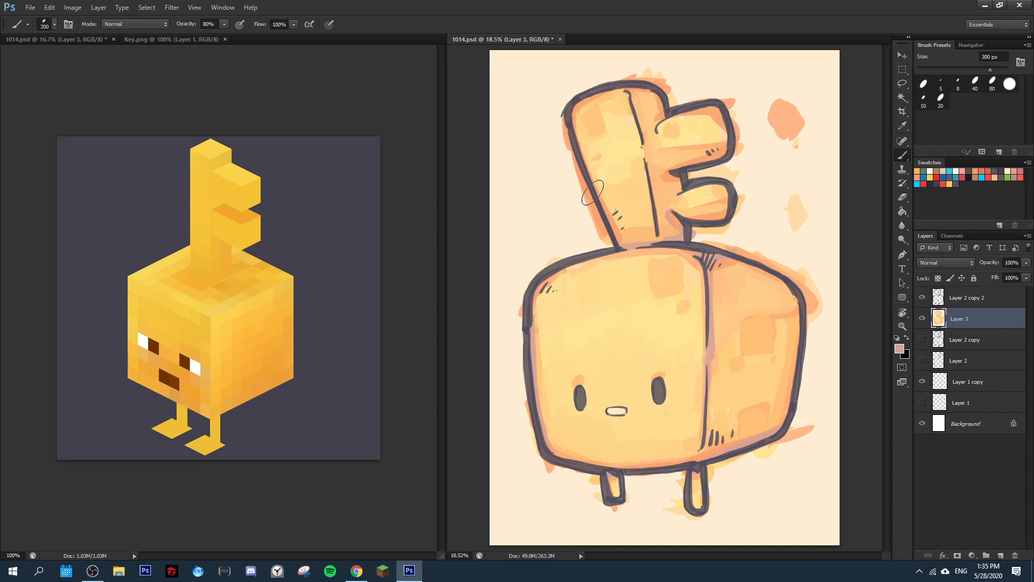
Shade the shaft's edges and dividing line and the side face's upper corner with muted pink and sampled neighbouring tones.
mouse_move(580, 94)
left_mouse_down()
mouse_move(575, 116)
mouse_move(599, 91)
mouse_move(638, 91)
mouse_move(647, 153)
mouse_move(702, 175)
mouse_move(703, 162)
mouse_move(677, 172)
left_mouse_up()
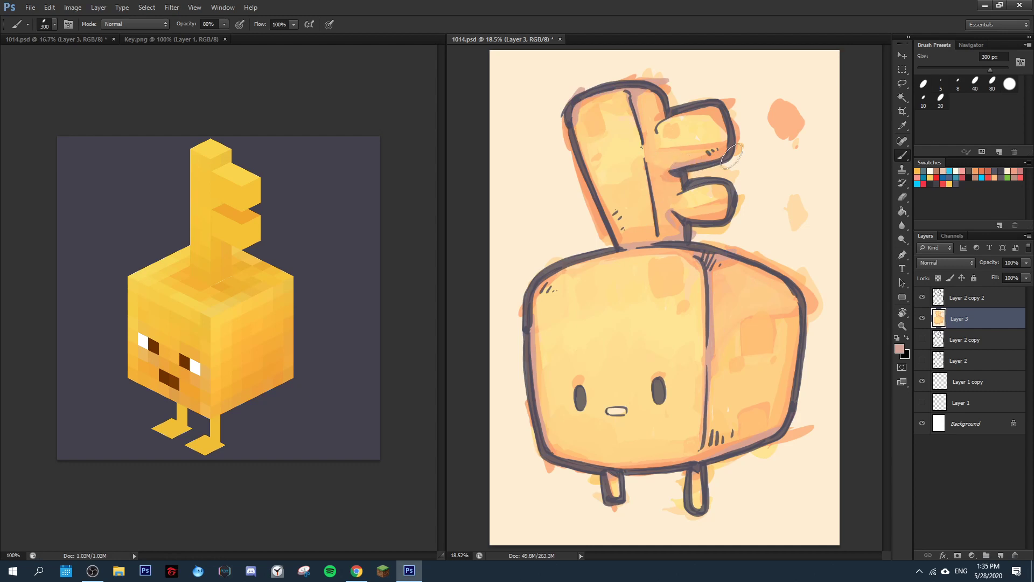
left_click_drag(641, 133, 649, 196)
mouse_move(647, 158)
left_mouse_down()
mouse_move(660, 245)
mouse_move(635, 196)
mouse_move(586, 180)
mouse_move(622, 251)
mouse_move(650, 235)
left_mouse_up()
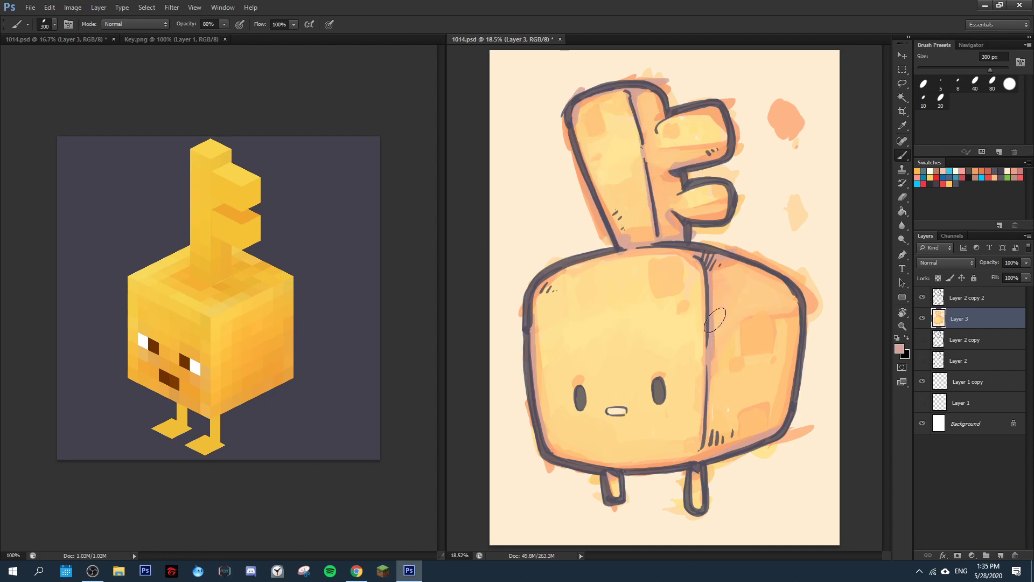
mouse_move(712, 323)
left_mouse_down()
mouse_move(740, 298)
mouse_move(726, 306)
mouse_move(715, 286)
mouse_move(748, 295)
mouse_move(720, 266)
mouse_move(751, 273)
mouse_move(729, 285)
left_mouse_up()
left_click(715, 286, "alt")
left_click(730, 285, "alt")
left_click_drag(729, 285, 722, 317)
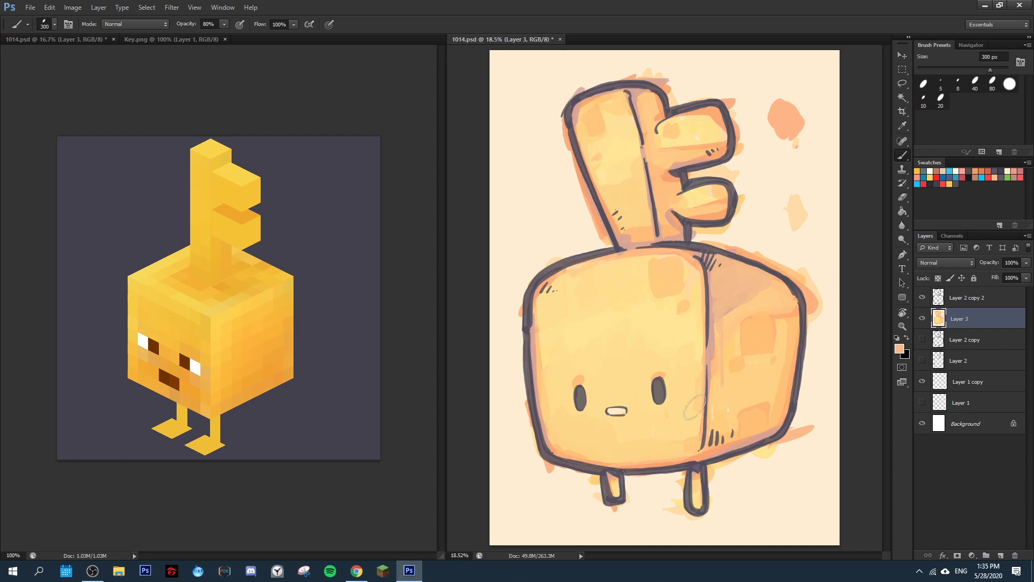
Paint over the pink shading at the shaft's base with a sampled orange.
left_click(898, 350)
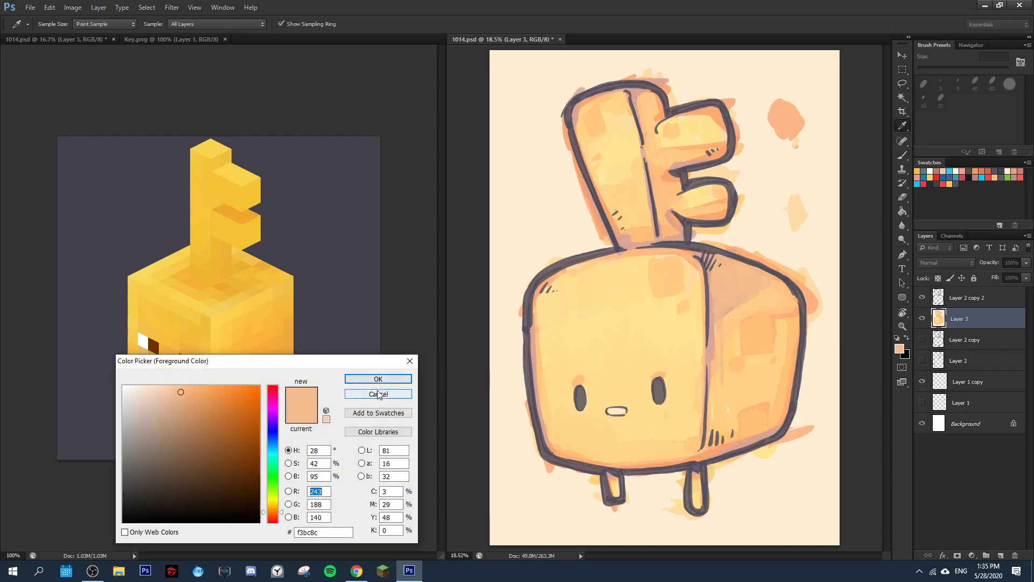
left_click(378, 394)
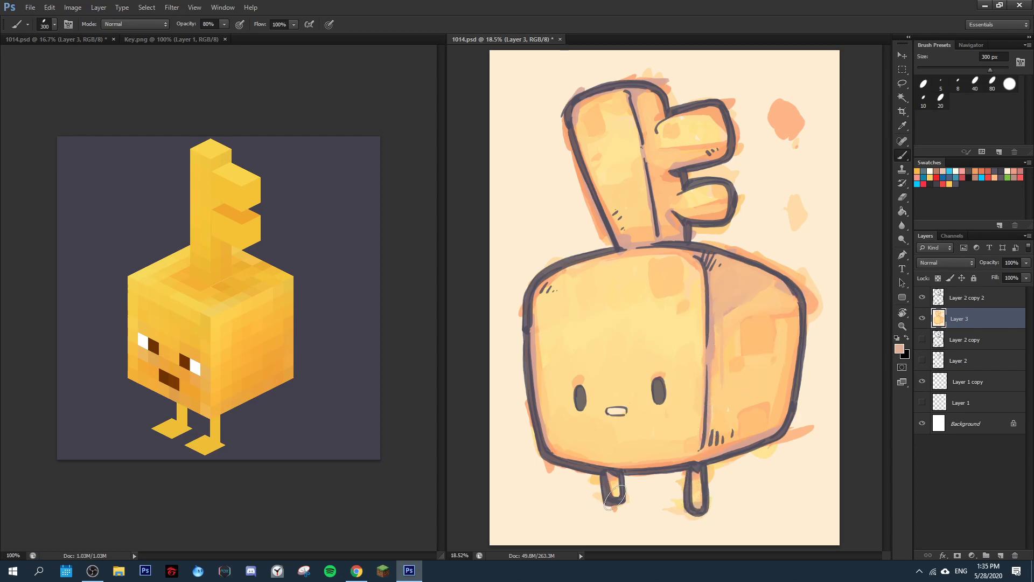
left_click_drag(625, 241, 655, 240)
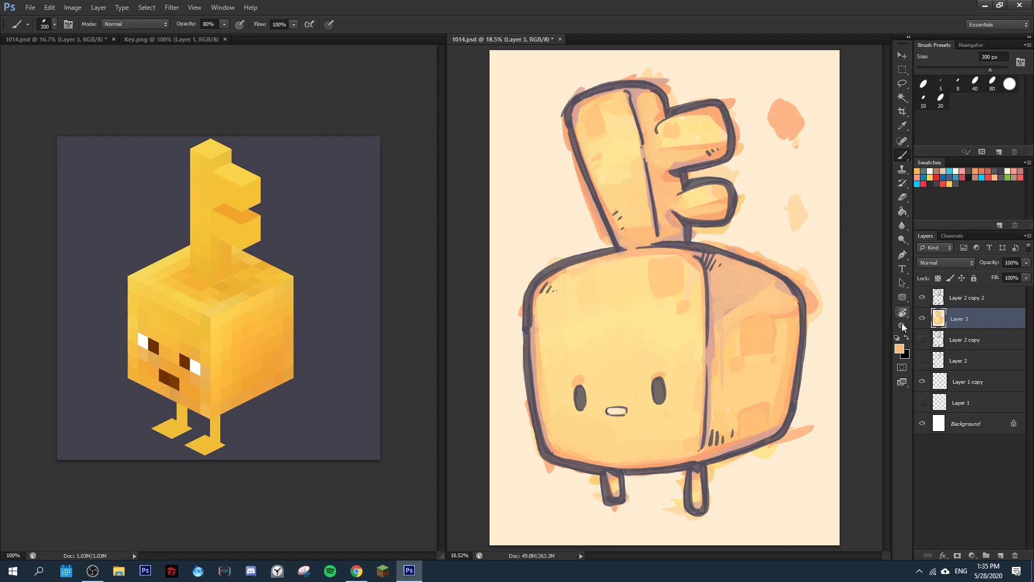
left_click(905, 351)
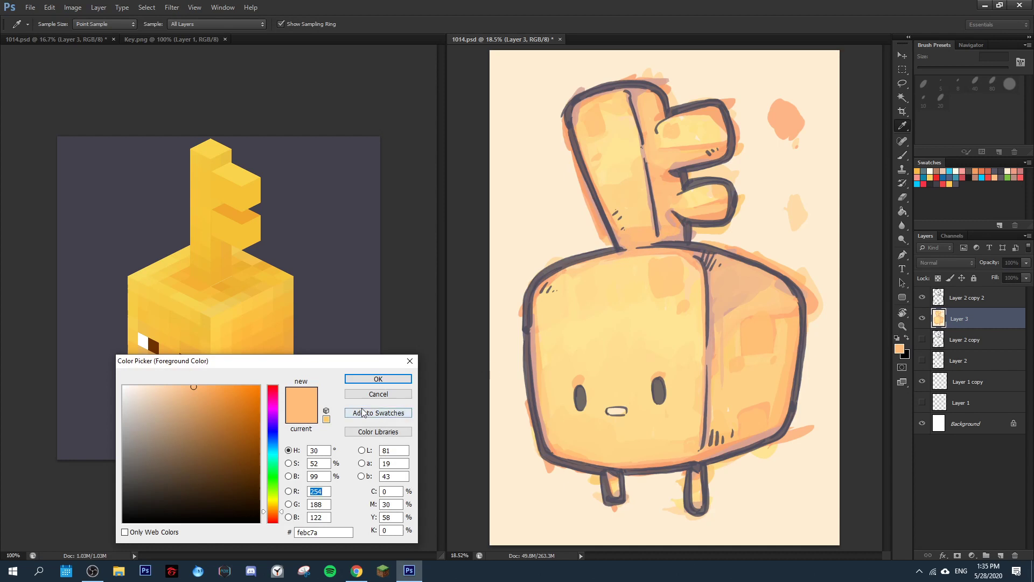
left_click(377, 378)
Paint pale cream highlights beside the outer edges of both eyes.
key("b")
left_click(622, 410, "alt")
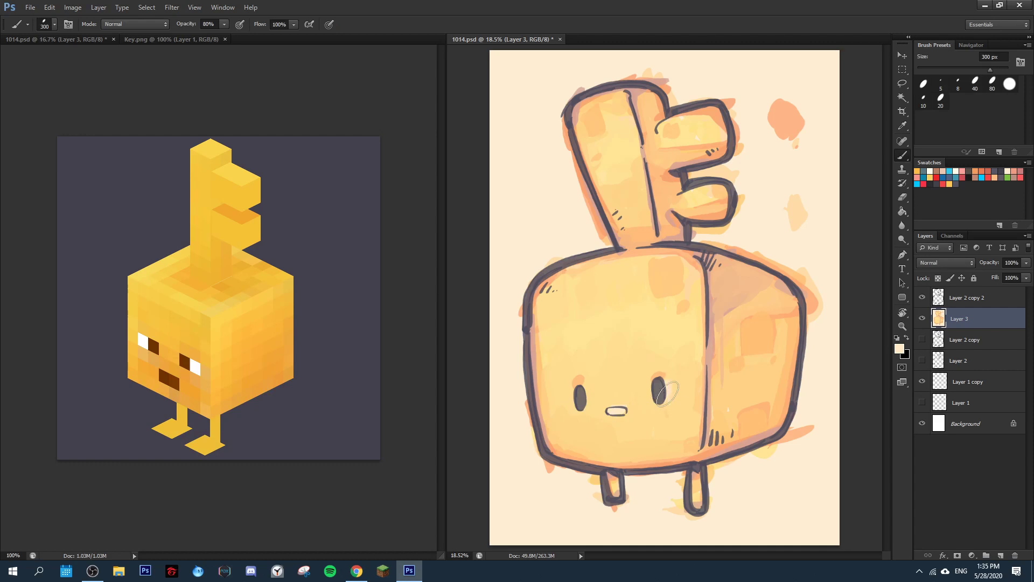
left_click(568, 401)
left_click_drag(673, 395, 673, 388)
Change the foreground to a pink swatch, dab a test spot outside the character and colour the mouth with it.
left_click(899, 349)
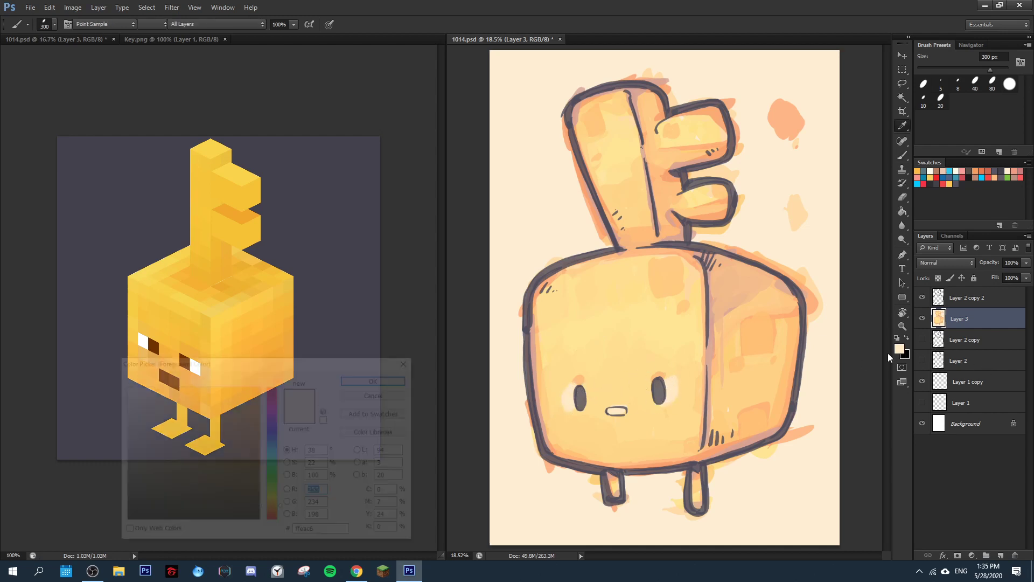
left_click(153, 391)
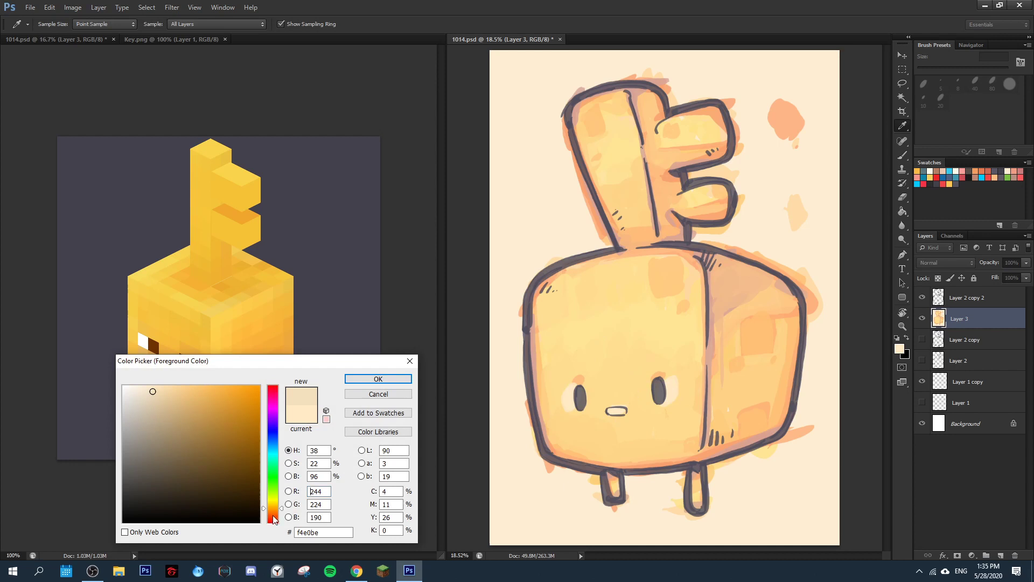
left_click(273, 519)
left_click(378, 379)
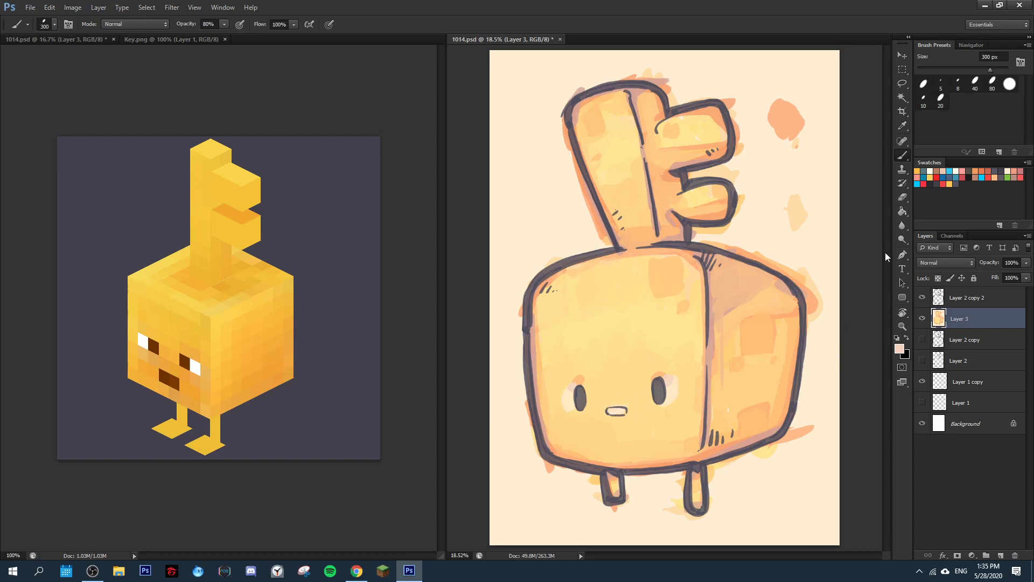
left_click(922, 172)
left_click(517, 214)
left_click(617, 411)
Set the foreground to a muted grey-blue and stroke it along the head's lower outer edges on both sides.
left_click(899, 349)
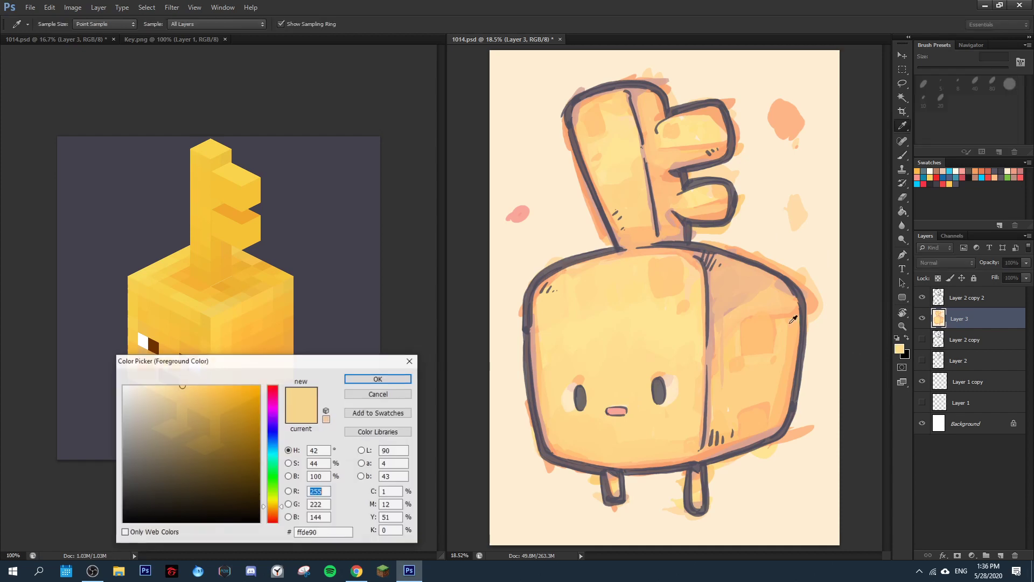
left_click(170, 400)
left_click(153, 422)
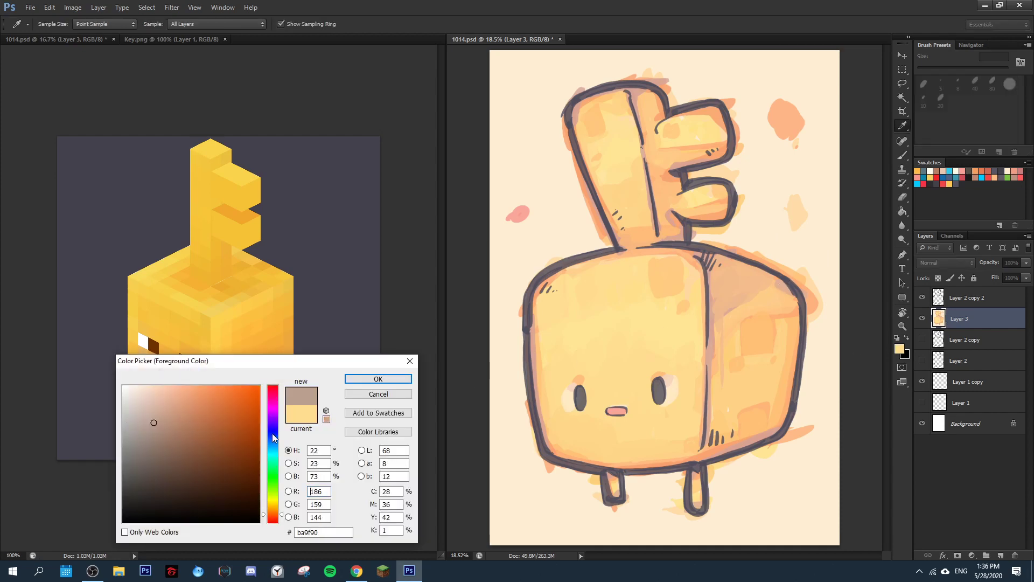
left_click_drag(272, 433, 272, 442)
left_click(141, 435)
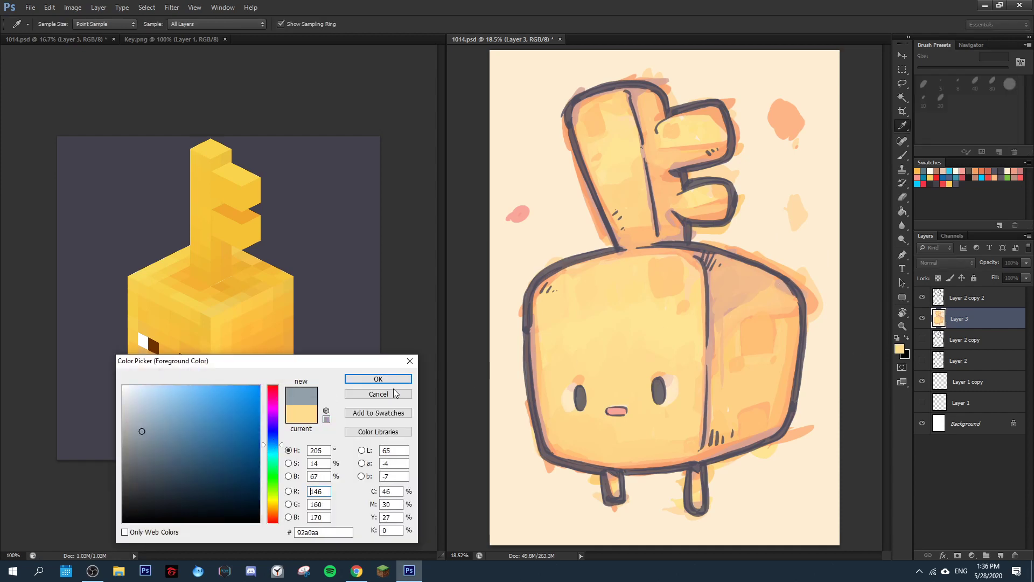
left_click(378, 379)
mouse_move(520, 416)
left_mouse_down()
mouse_move(552, 462)
mouse_move(532, 433)
mouse_move(573, 474)
left_mouse_up()
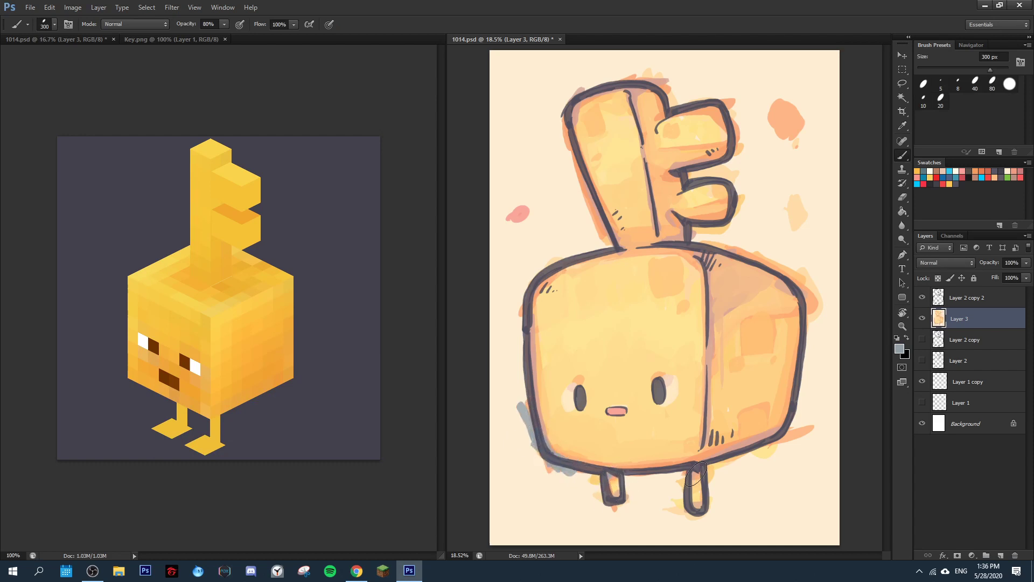
left_click_drag(806, 362, 770, 458)
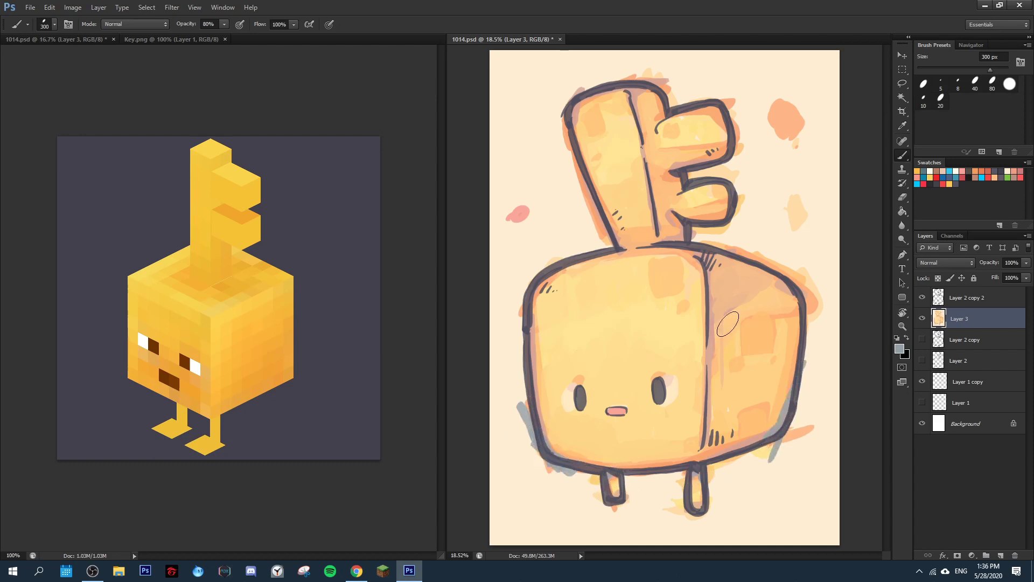
Add grey-blue shading along the shaft's base, outer edge and top, and around the upper corner between the head's faces.
left_click_drag(679, 217, 685, 240)
mouse_move(601, 222)
left_mouse_down()
mouse_move(623, 247)
mouse_move(642, 242)
left_mouse_up()
mouse_move(577, 96)
left_mouse_down()
mouse_move(576, 130)
mouse_move(604, 232)
left_mouse_up()
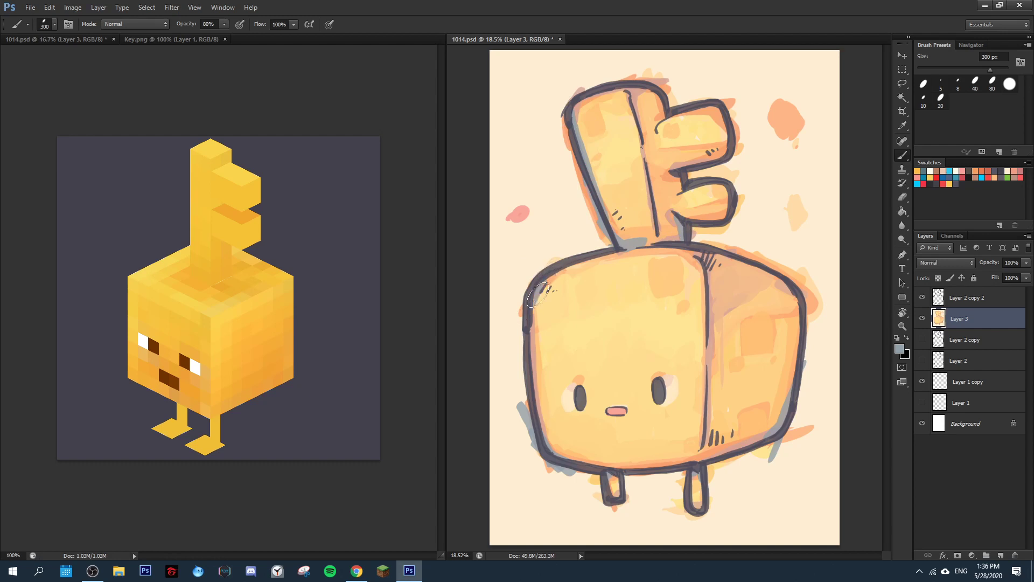
mouse_move(685, 259)
left_mouse_down()
mouse_move(754, 261)
mouse_move(713, 265)
mouse_move(701, 254)
mouse_move(709, 312)
left_mouse_up()
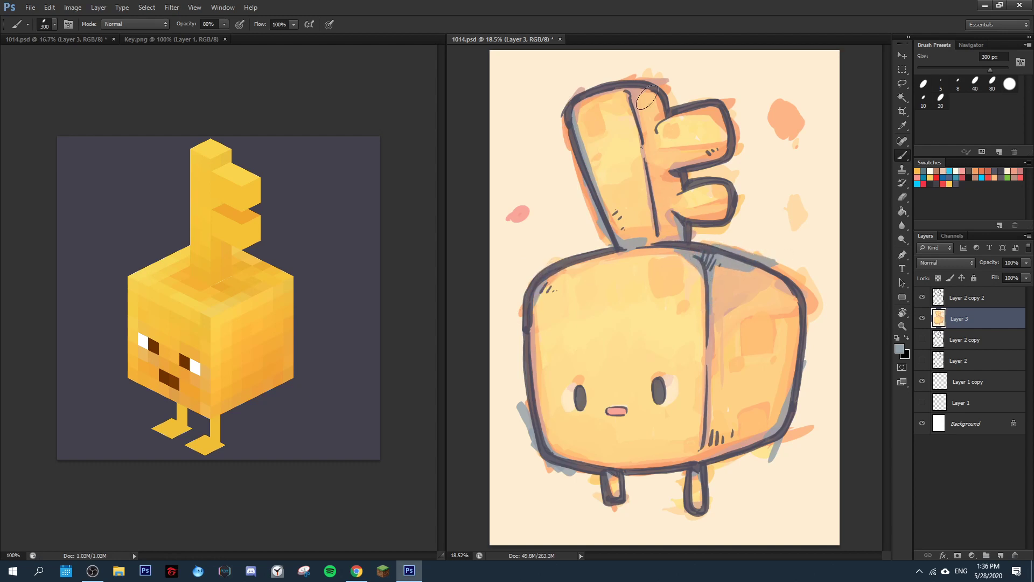
mouse_move(580, 99)
left_mouse_down()
mouse_move(664, 90)
mouse_move(662, 112)
left_mouse_up()
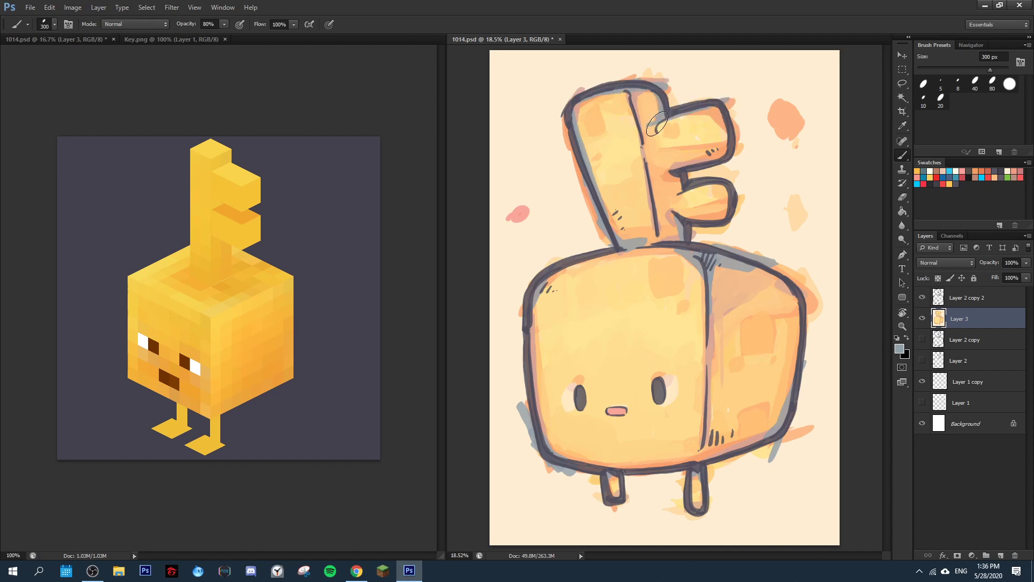
Soften the grey-blue on the shaft's top, the side face's upper and lower edges and the front face's corners with sampled pink and yellow.
left_click(645, 98, "alt")
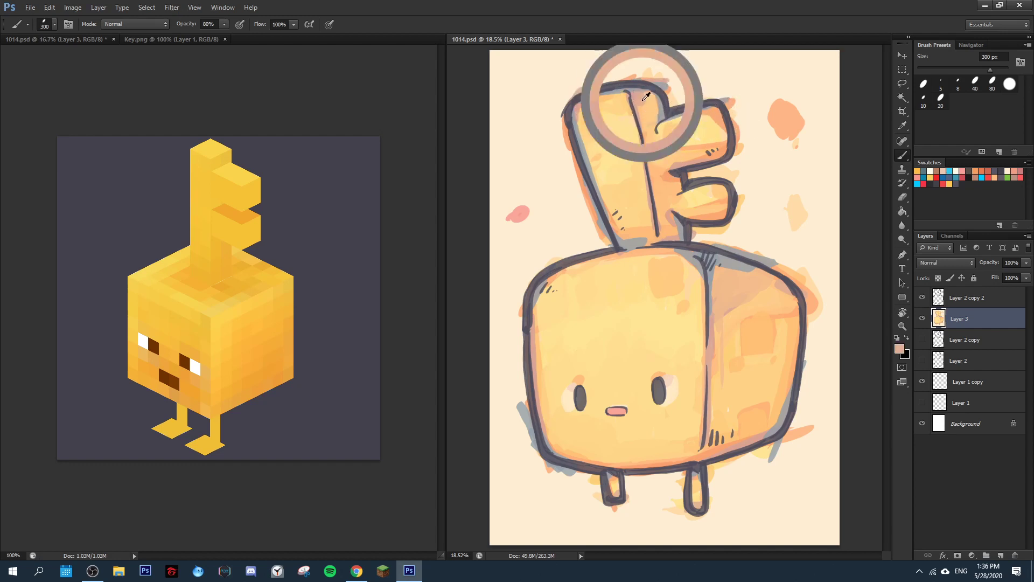
mouse_move(646, 98)
left_mouse_down()
mouse_move(655, 138)
mouse_move(705, 132)
mouse_move(639, 99)
left_mouse_up()
left_click(653, 110, "alt")
left_click(706, 132, "alt")
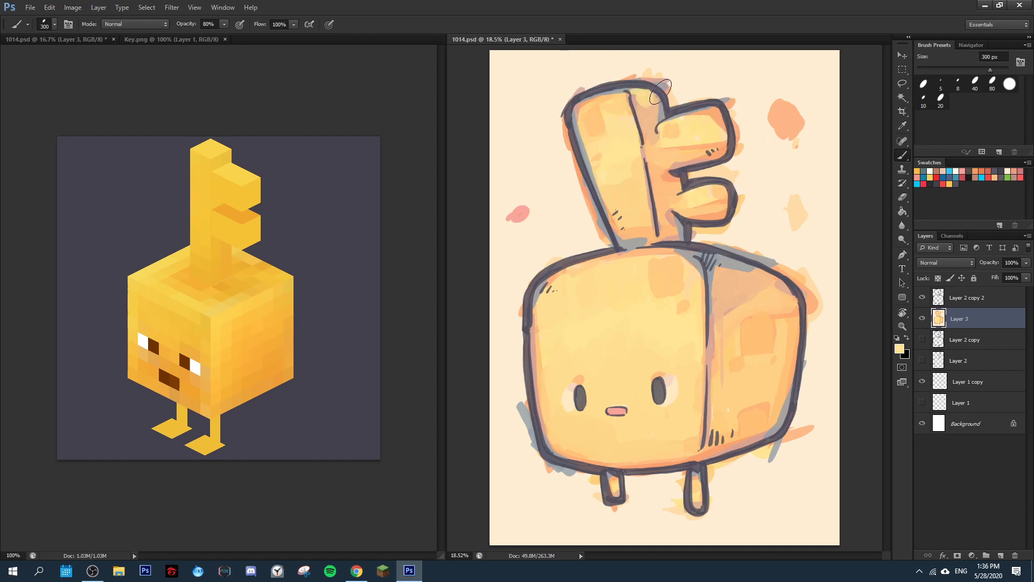
mouse_move(713, 261)
left_mouse_down()
mouse_move(724, 257)
mouse_move(732, 271)
mouse_move(755, 261)
left_mouse_up()
left_click_drag(787, 420, 729, 448)
mouse_move(530, 438)
left_mouse_down()
mouse_move(534, 451)
mouse_move(538, 437)
mouse_move(551, 446)
left_mouse_up()
mouse_move(525, 291)
left_mouse_down()
mouse_move(537, 278)
mouse_move(531, 306)
mouse_move(532, 281)
left_mouse_up()
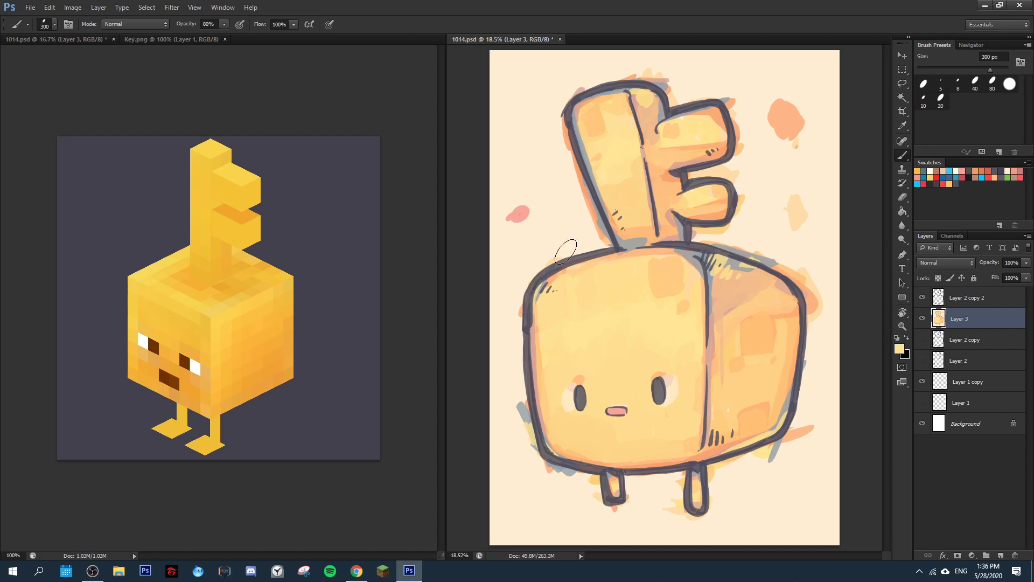
Set the foreground to a light peach pink and tint the area around the tops of both eyes.
left_click(899, 349)
left_click(669, 377)
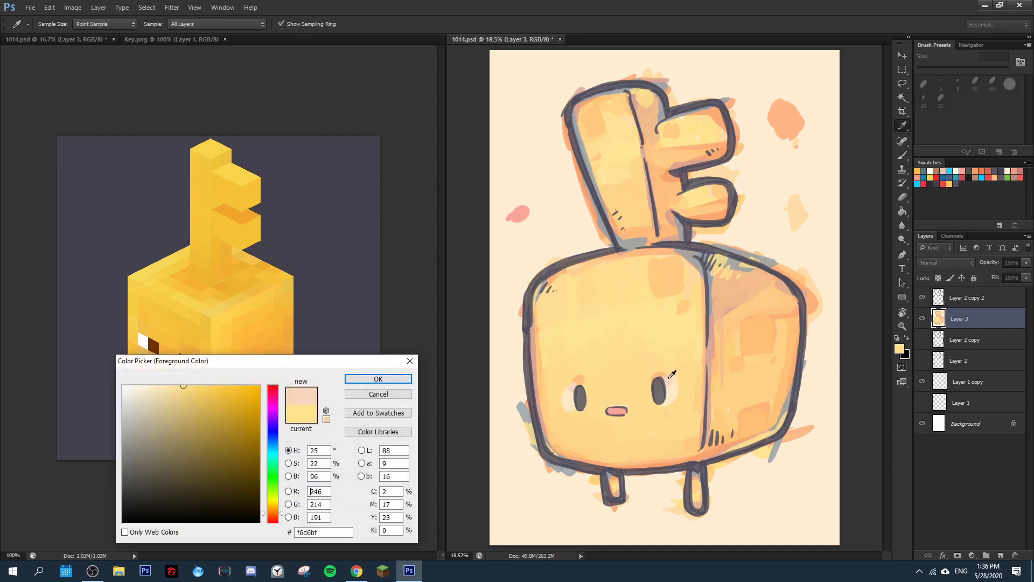
left_click(164, 386)
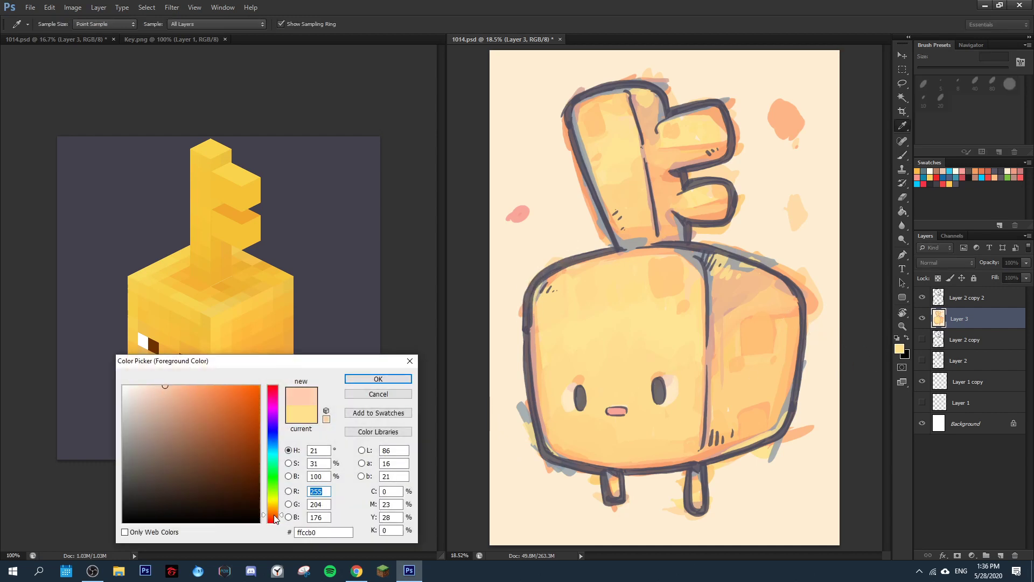
left_click(273, 518)
left_click(379, 381)
key("b")
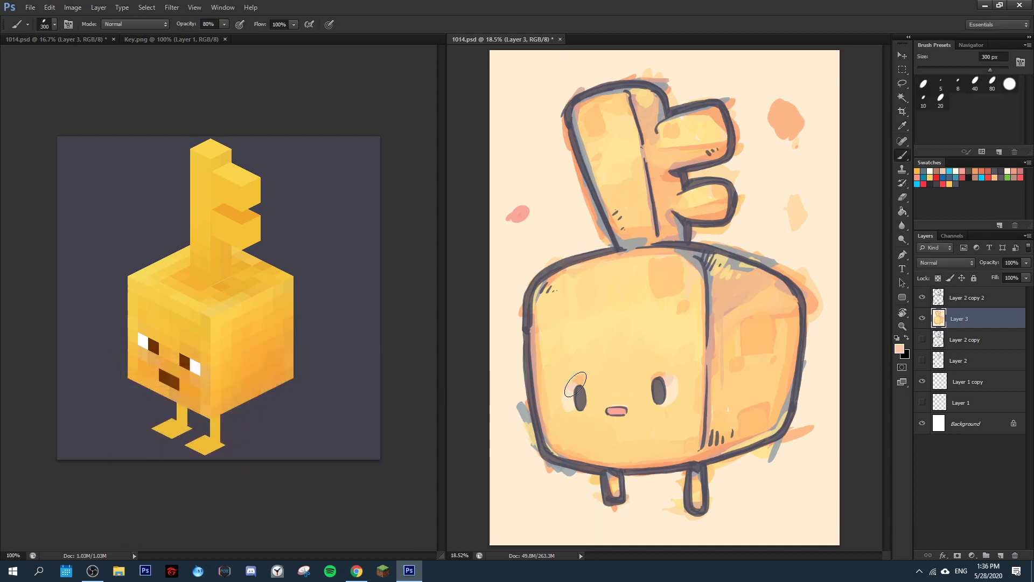
left_click_drag(577, 383, 581, 381)
left_click_drag(662, 382, 666, 379)
Duplicate the line art layer Layer 2 copy 2 and hide the original.
left_click(951, 300)
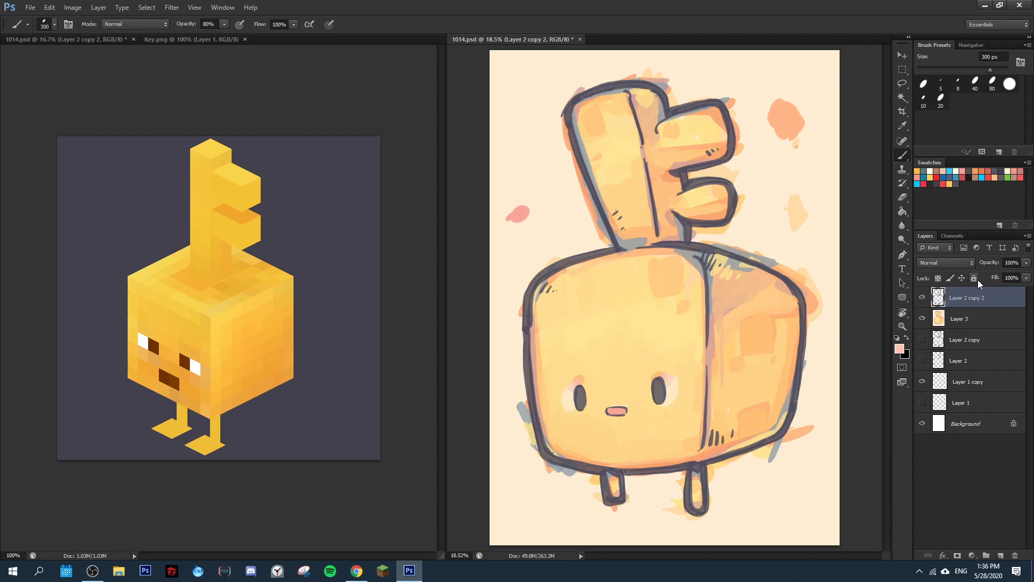
key("ctrl+j")
left_click(922, 319)
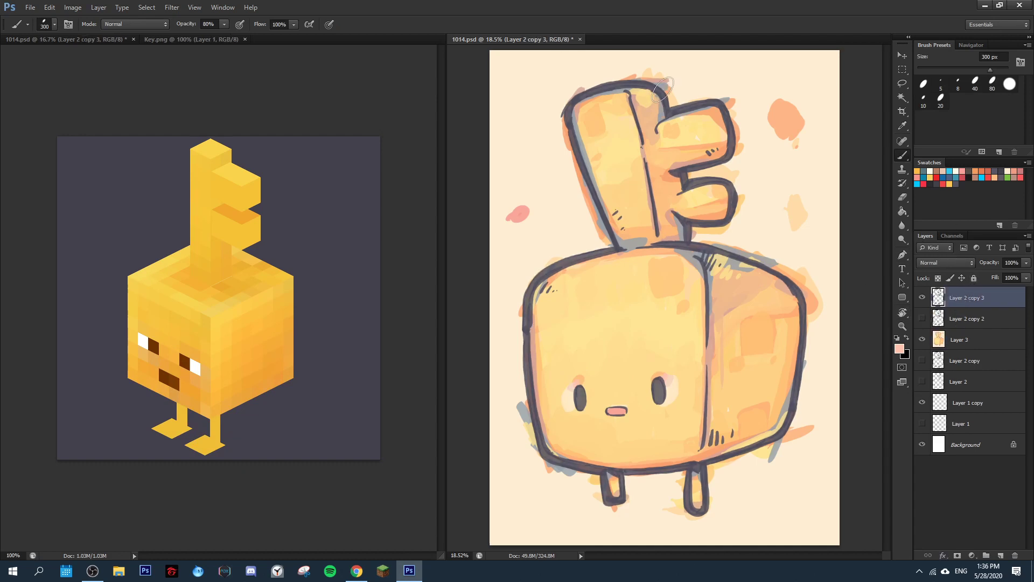
Add dark hatch marks on the shaft and teeth and reinforce the head's front-side line, using the sampled line colour at 175 px.
left_click(669, 107, "alt")
key("bracketleft")
key("bracketleft")
left_click(670, 173, "alt")
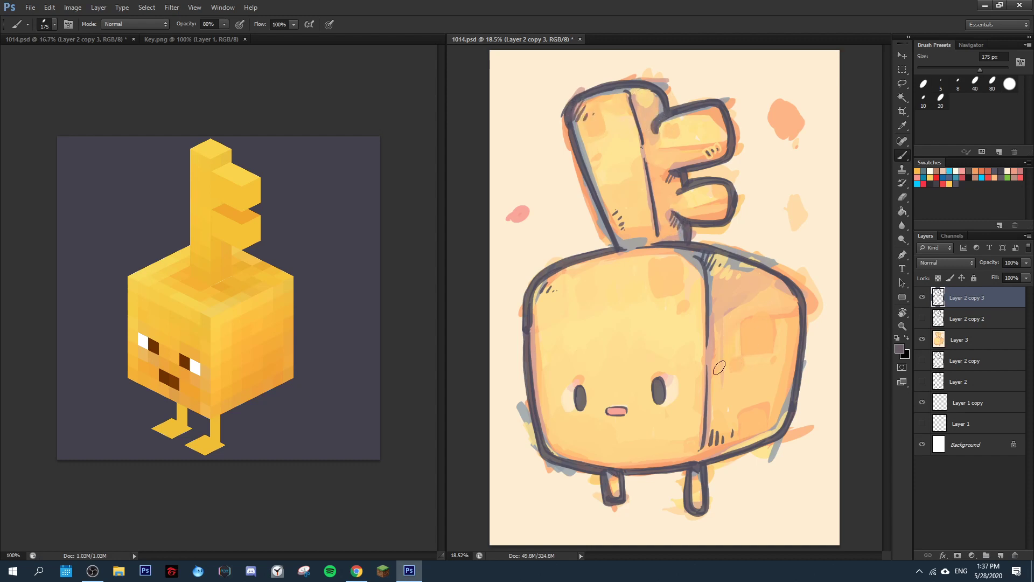
left_click_drag(707, 386, 703, 431)
Draw short dark hatch marks in the side face's upper outer corner and save the PSD with Maximize Compatibility on.
left_click(799, 286, "alt")
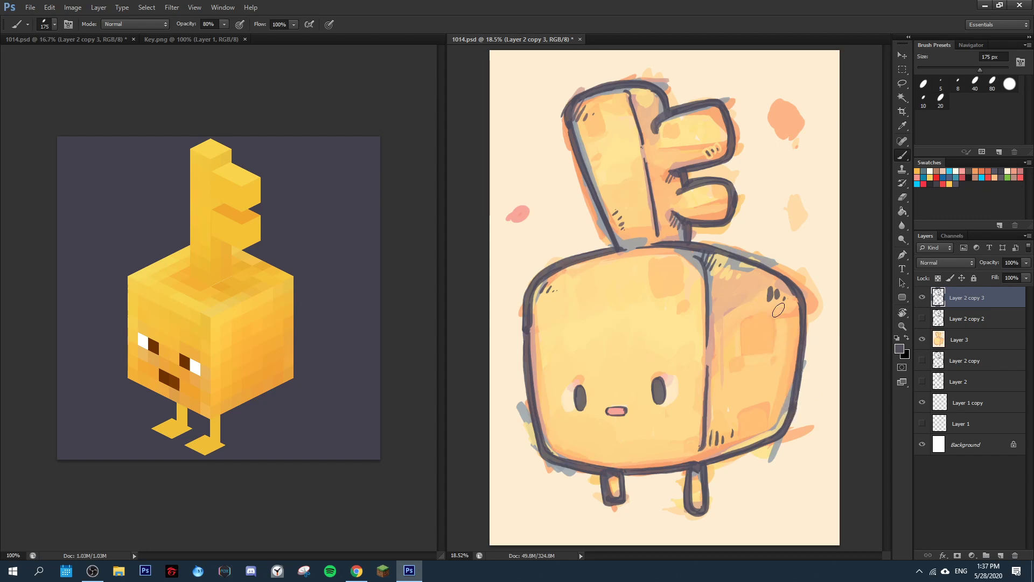
left_click(662, 314, "alt")
left_click_drag(776, 290, 777, 300)
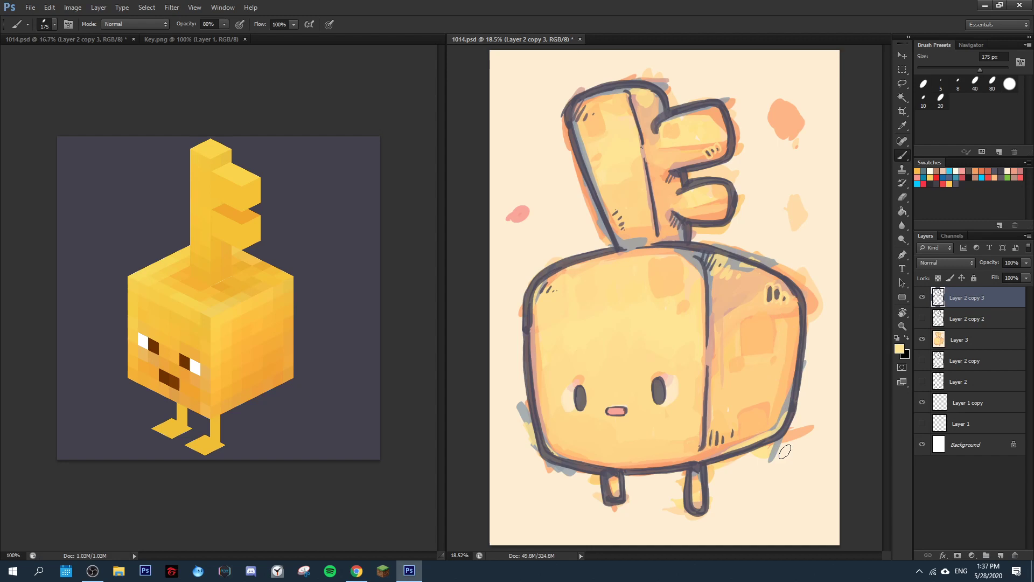
key("ctrl+s")
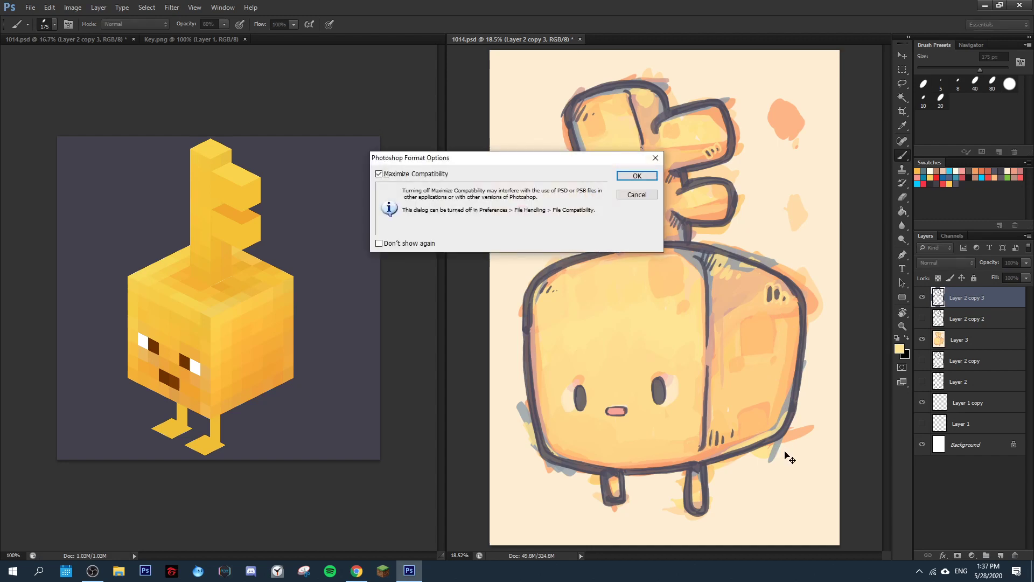
left_click(631, 176)
Select the character's silhouette from the line art with the Magic Wand and contract the selection.
key("w")
left_click(576, 209)
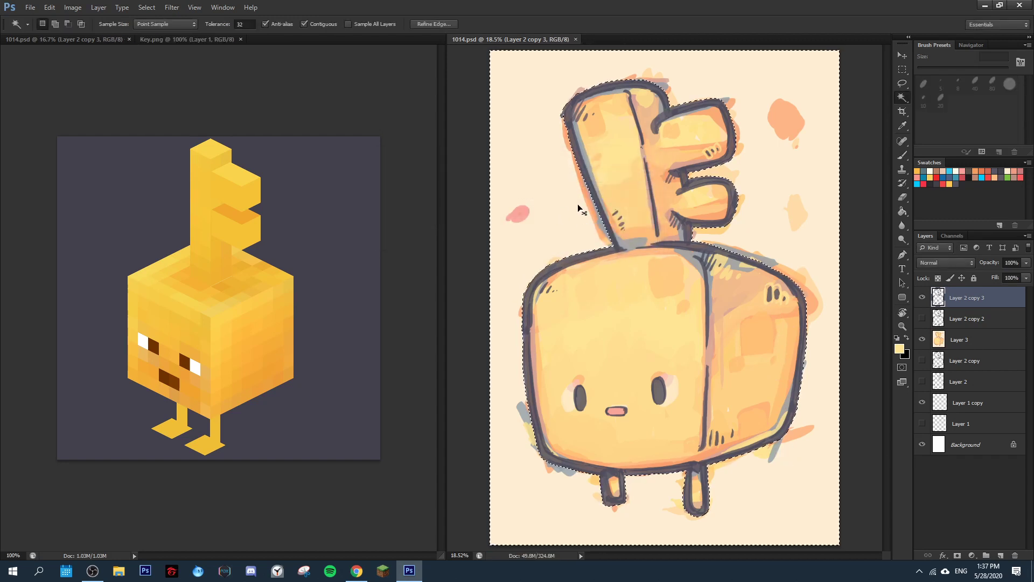
left_click(147, 7)
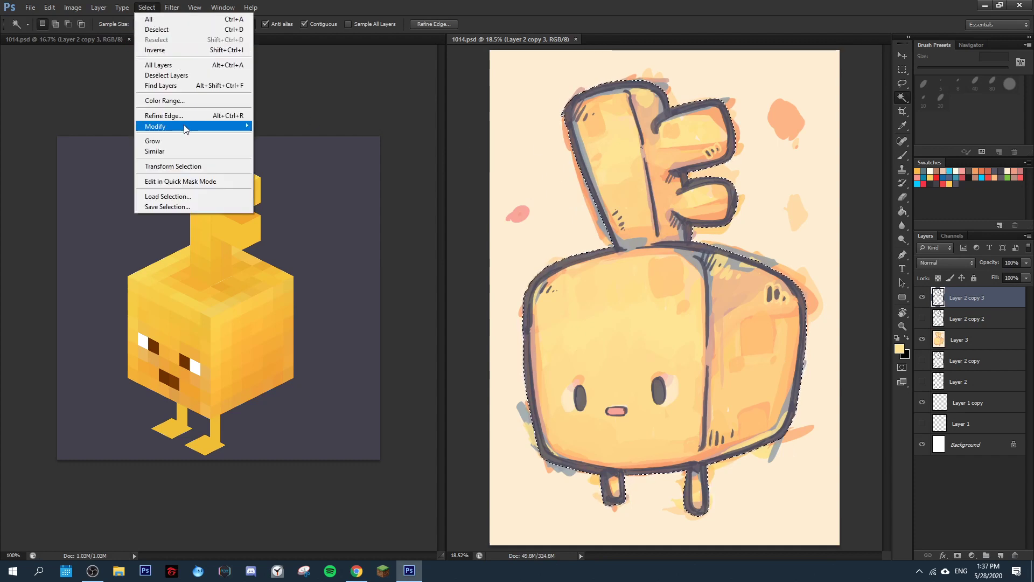
mouse_move(185, 128)
left_click(269, 156)
key("Return")
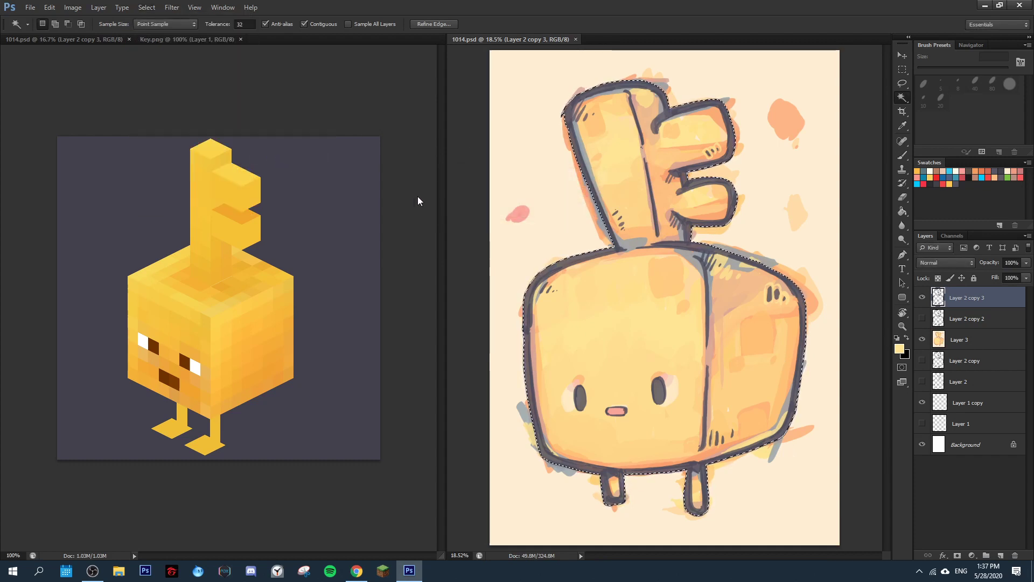
Copy the selected area of Layer 3 to a new layer, and merge duplicates of it and the line art into one layer.
left_click(964, 340)
key("ctrl+j")
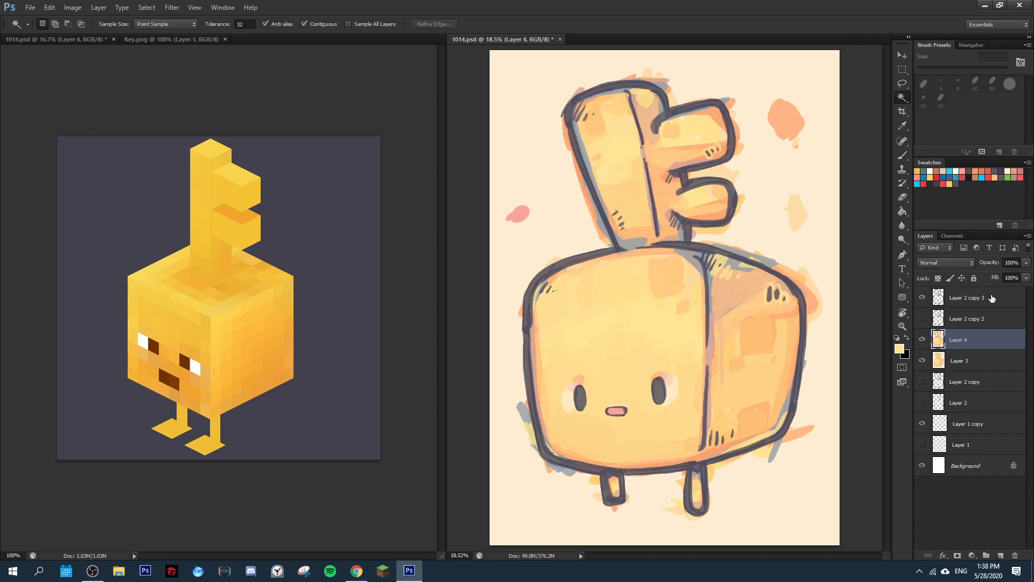
left_click(956, 299, "shift")
key("ctrl+j")
key("ctrl+e")
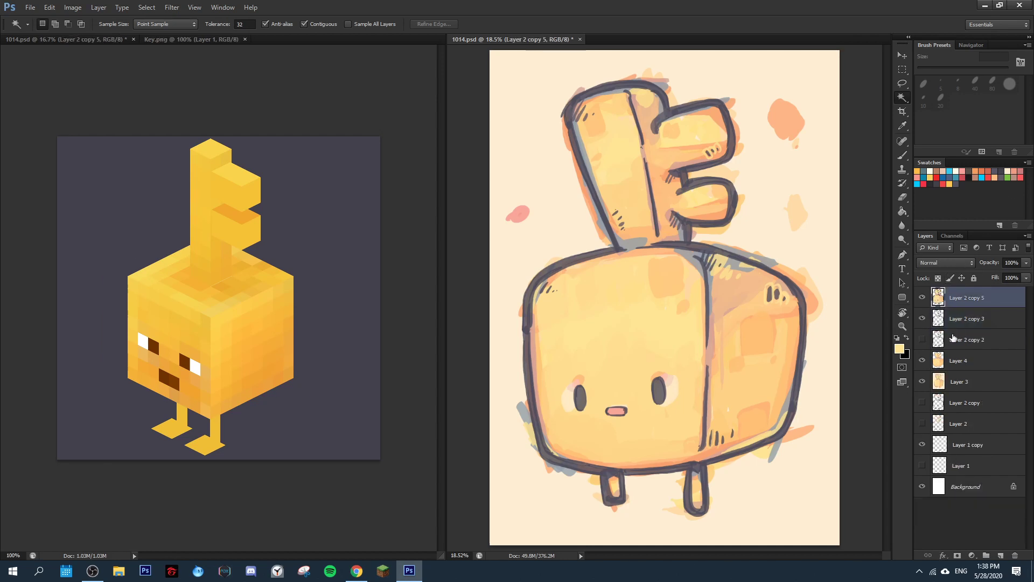
Hide Layer 2 copy 3, Layer 4, Layer 3 and Layer 1 copy.
left_click(922, 319)
left_click(923, 359)
left_click(923, 380)
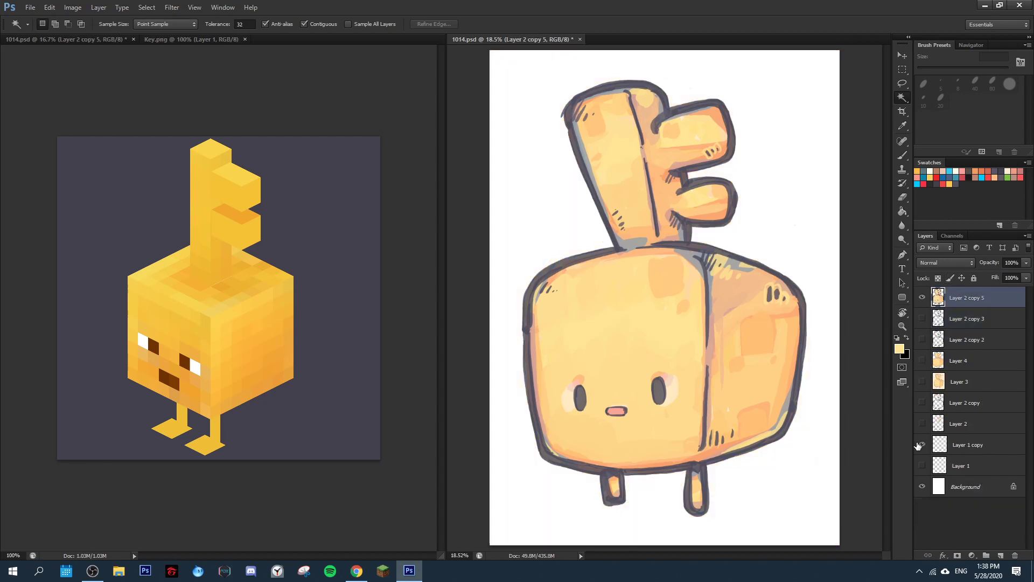
left_click(922, 444)
Rename the merged character layer as print.
double_click(954, 298)
type("P")
key("Return")
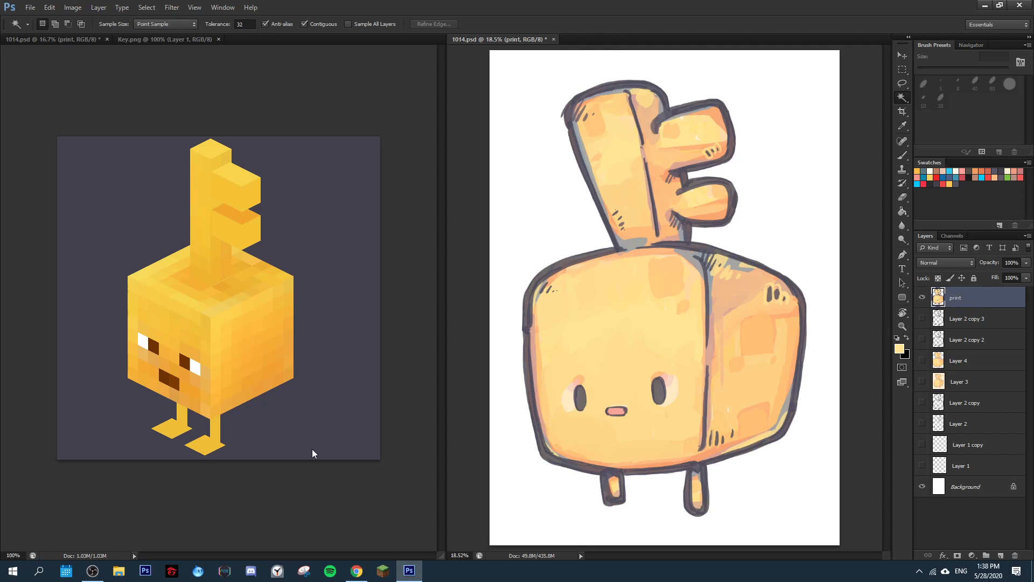
left_click(99, 570)
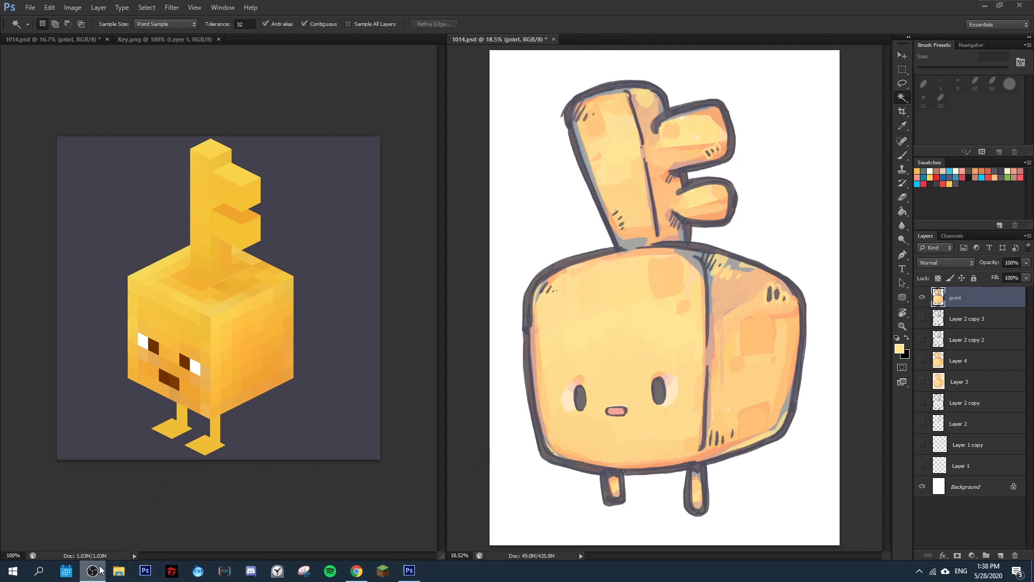